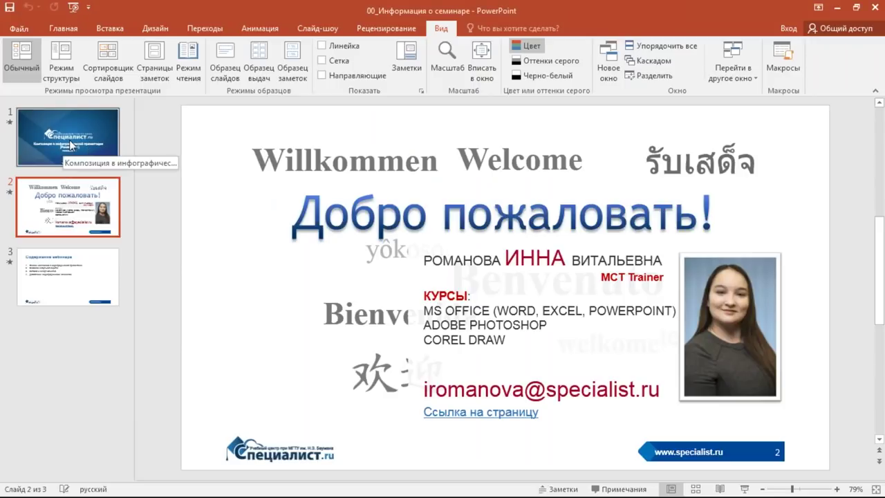
Step: Bring up slide 1, the title slide, in the editing view
click(70, 144)
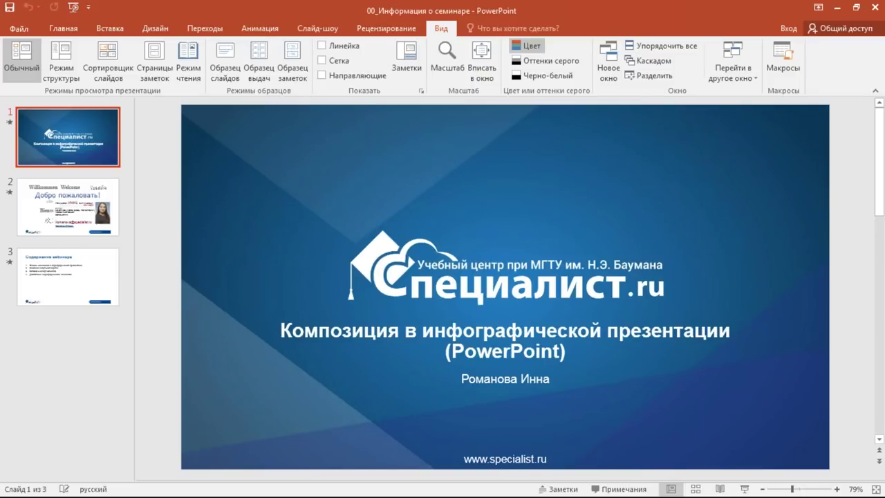
Step: Start the full-screen slide show from the title slide
click(743, 490)
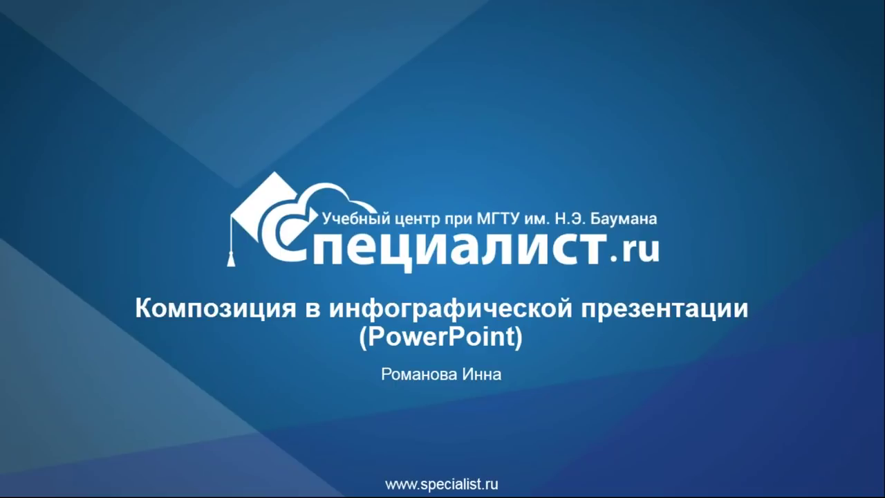
Step: Advance the show two slides to slide 3, Содержание вебинара
click(10, 417)
click(174, 431)
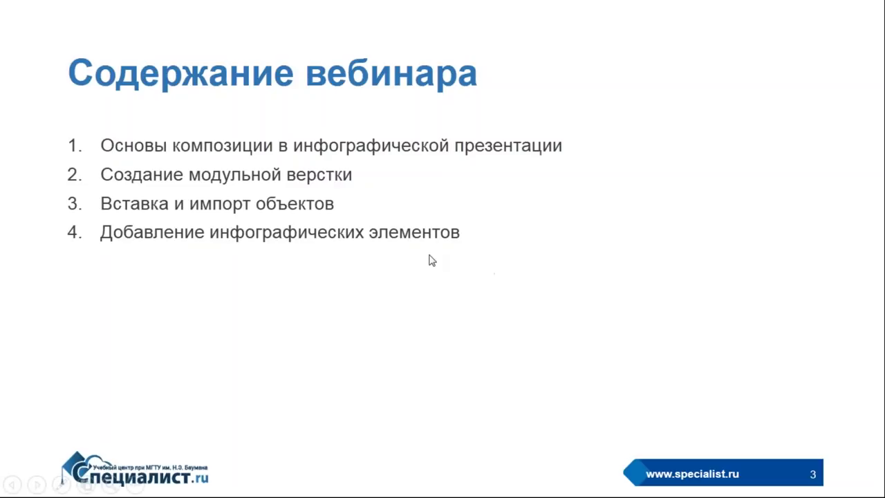
Step: End the show, close PowerPoint, and open the примеры инфографики folder maximized
key(Escape)
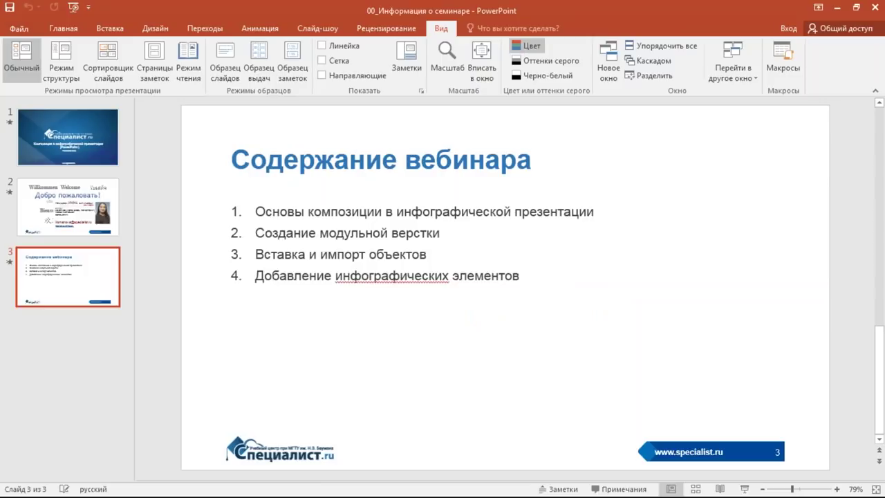
click(872, 8)
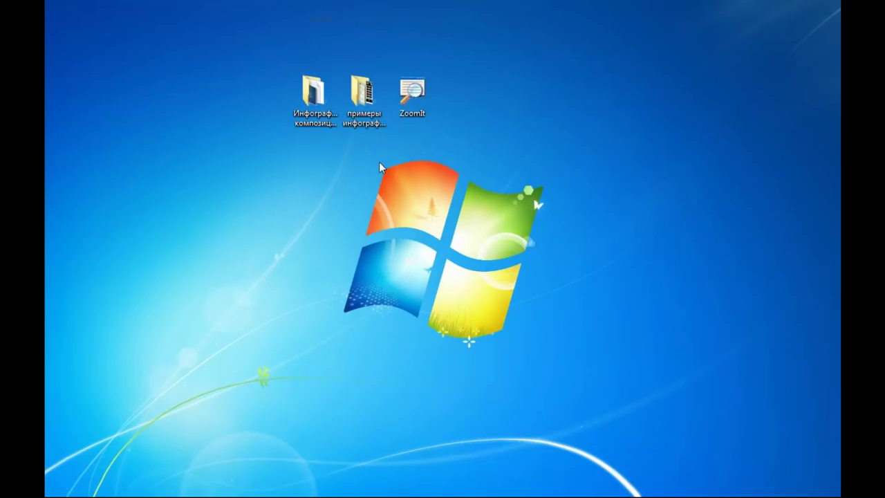
click(364, 116)
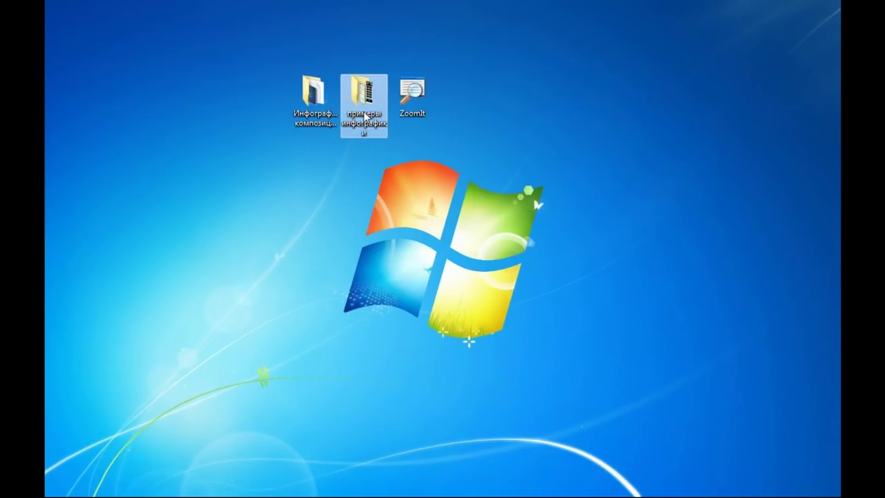
double_click(365, 116)
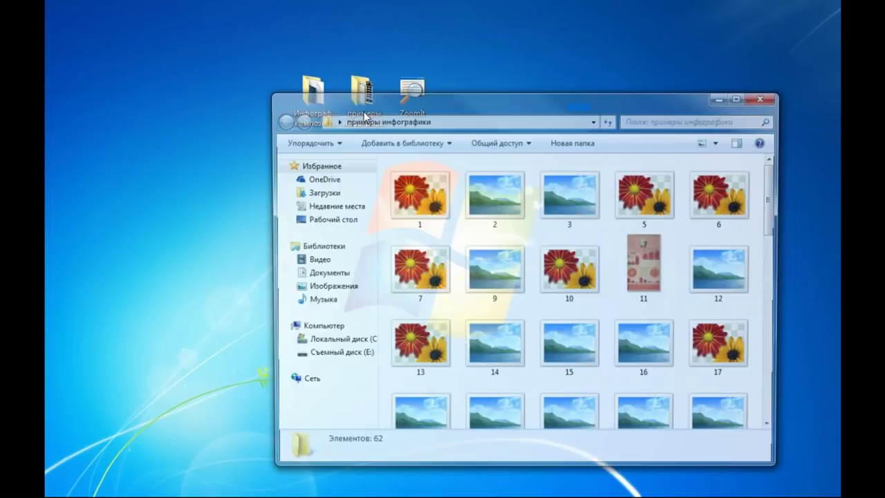
double_click(482, 109)
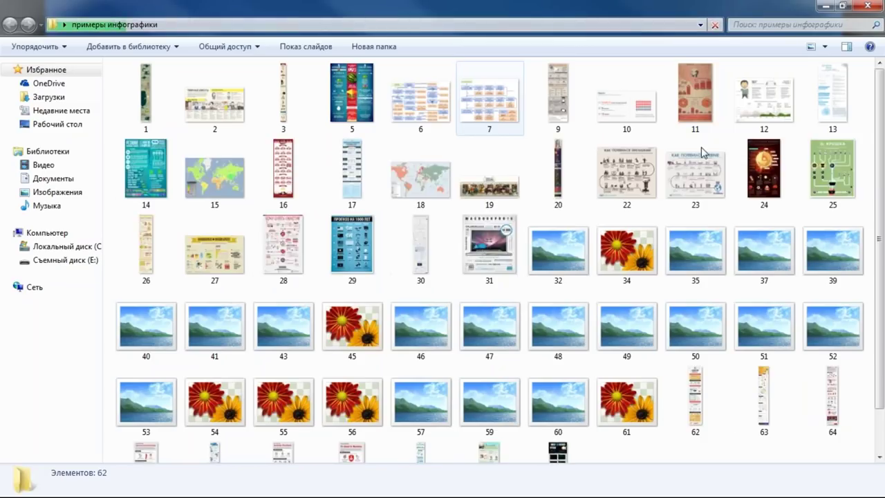
click(780, 191)
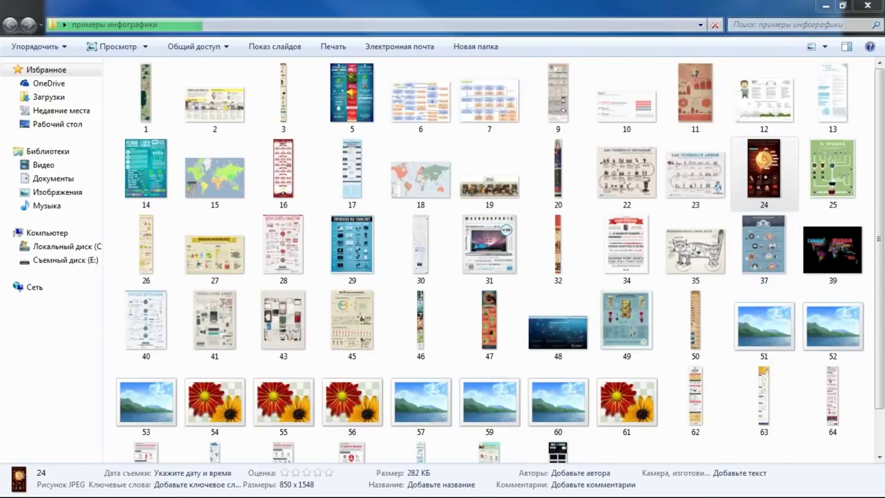
key(Return)
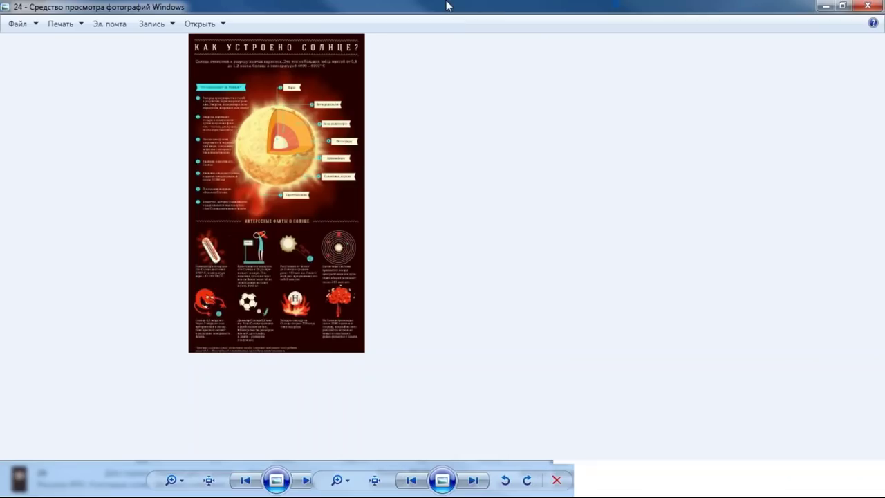
scroll(454, 129, up, 2)
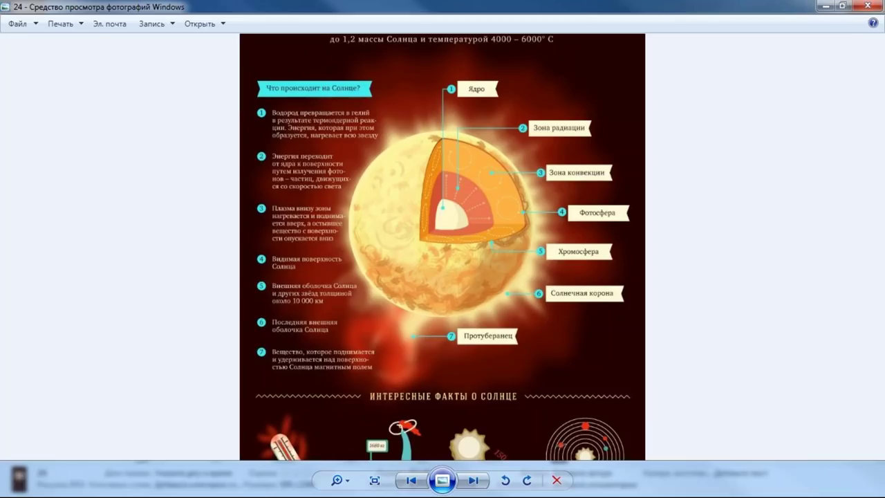
scroll(454, 128, up, 2)
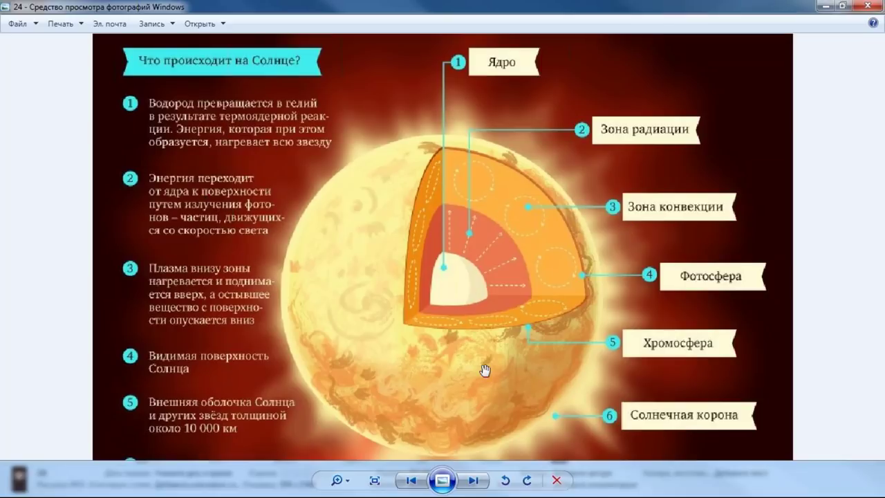
drag(530, 394, 526, 392)
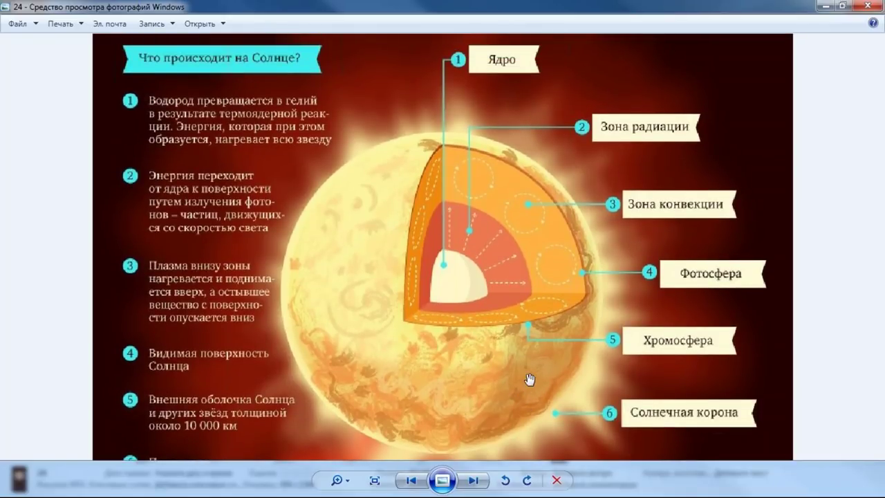
scroll(614, 404, down, 2)
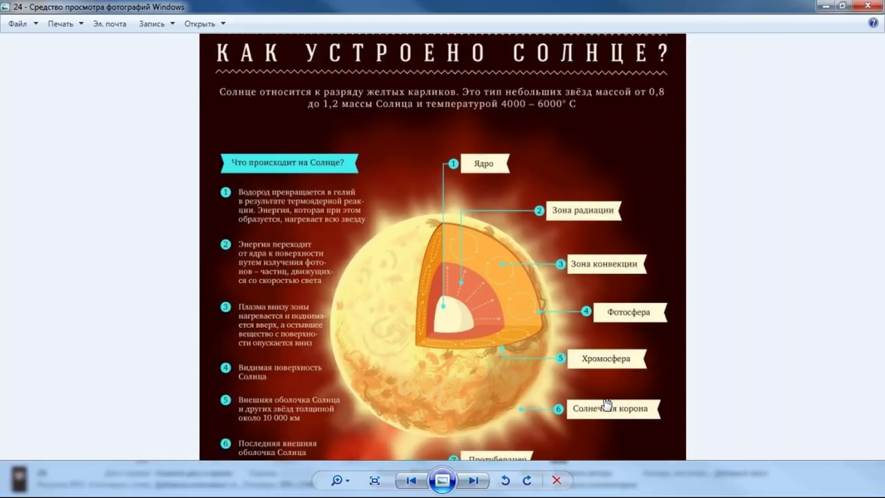
drag(595, 409, 618, 240)
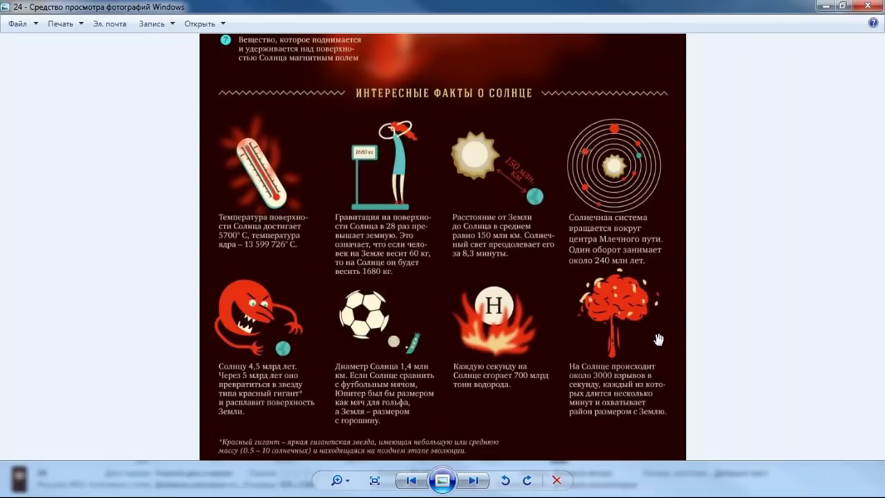
scroll(656, 336, up, 3)
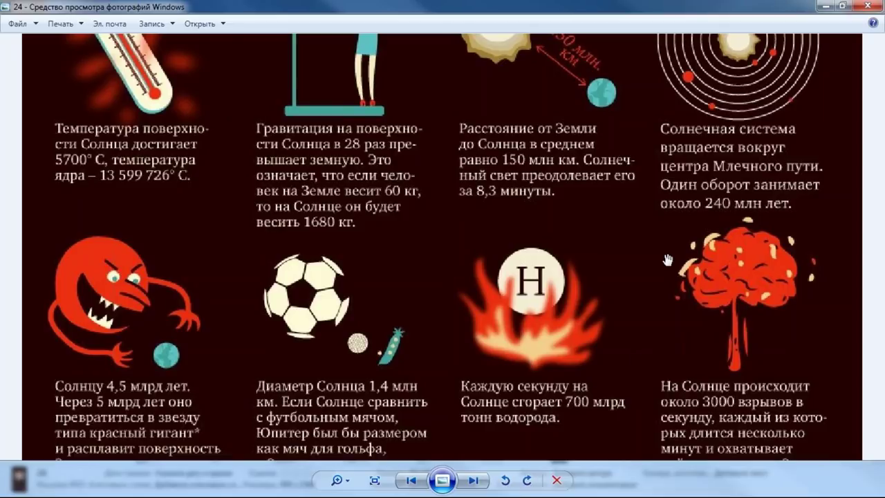
click(869, 6)
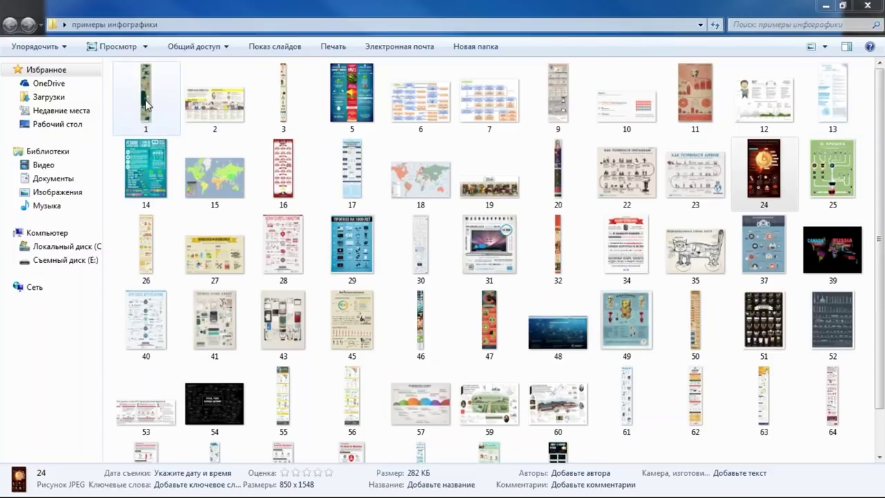
Step: Open infographic 22, 'Как появился Instagram', zoom in, then zoom back out to fit
double_click(643, 181)
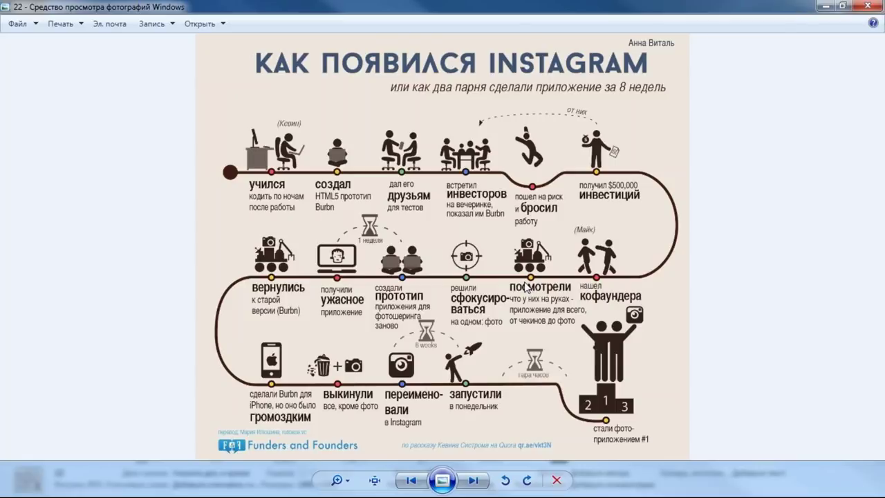
scroll(527, 285, up, 3)
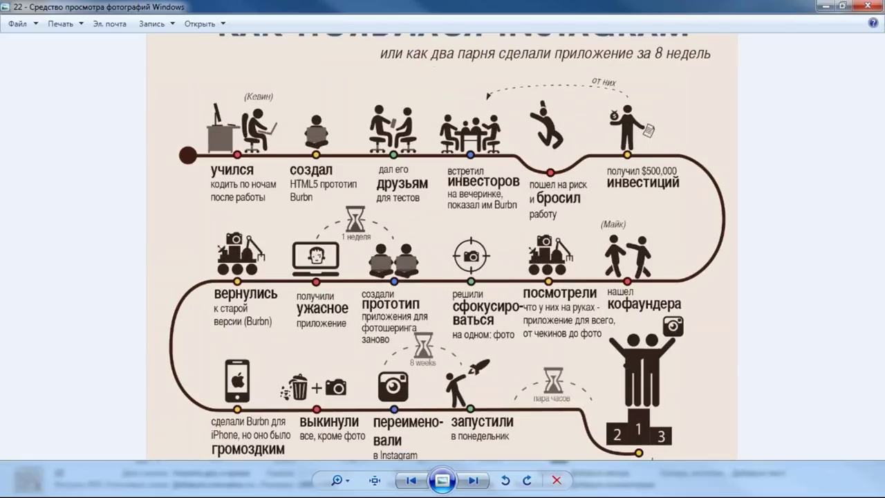
scroll(460, 251, down, 2)
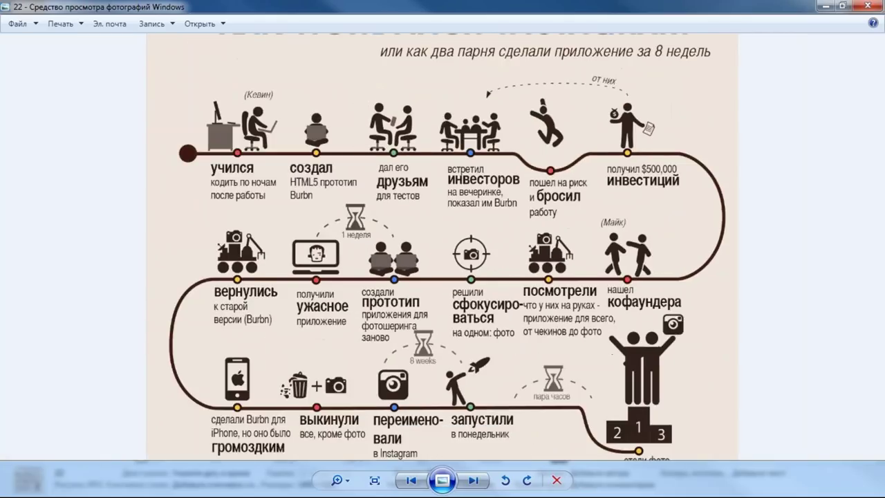
scroll(443, 249, down, 1)
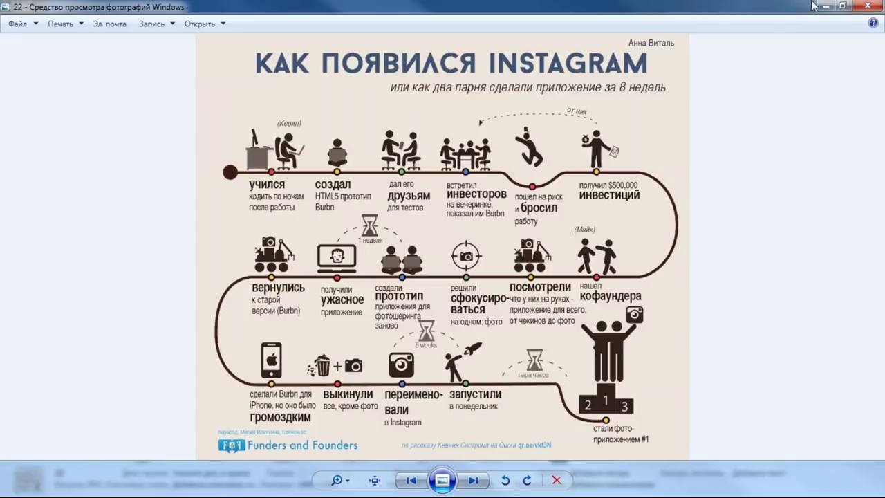
Step: Swap the Instagram image for infographic 5, the watermelon guide, zoom through it, then close it
click(868, 6)
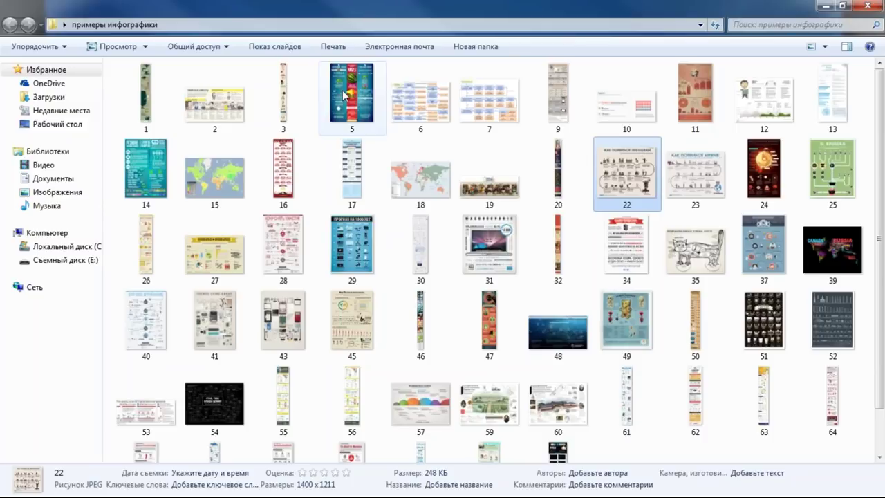
double_click(344, 95)
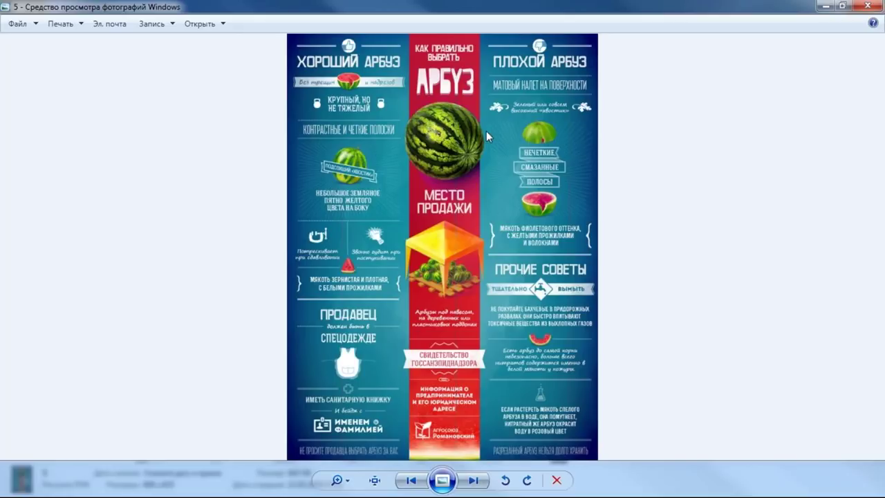
scroll(424, 37, up, 3)
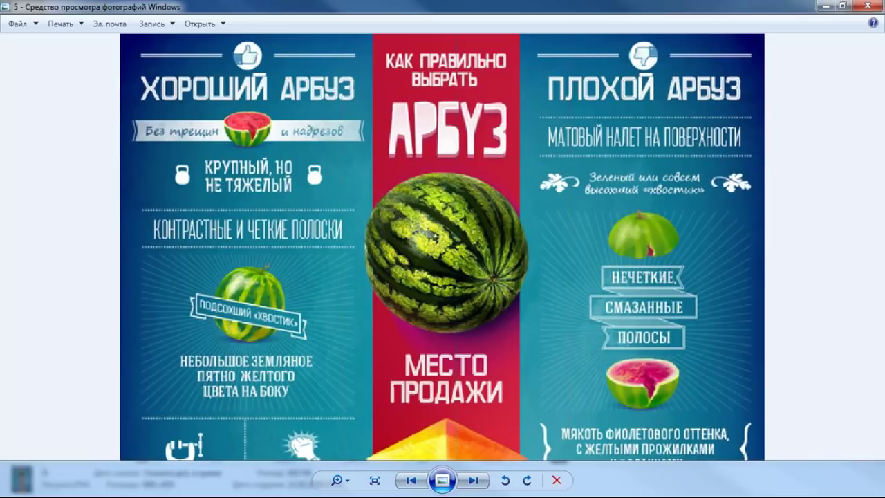
scroll(684, 402, down, 4)
scroll(703, 314, down, 2)
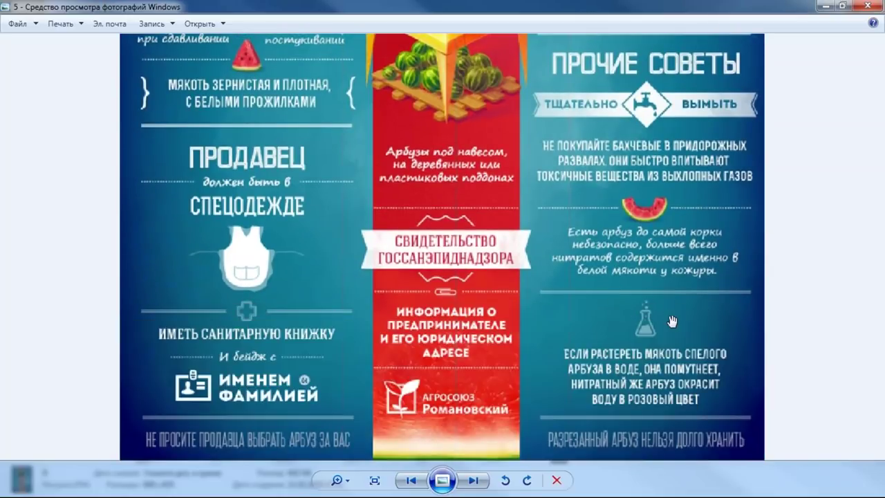
scroll(674, 248, up, 4)
scroll(674, 247, up, 3)
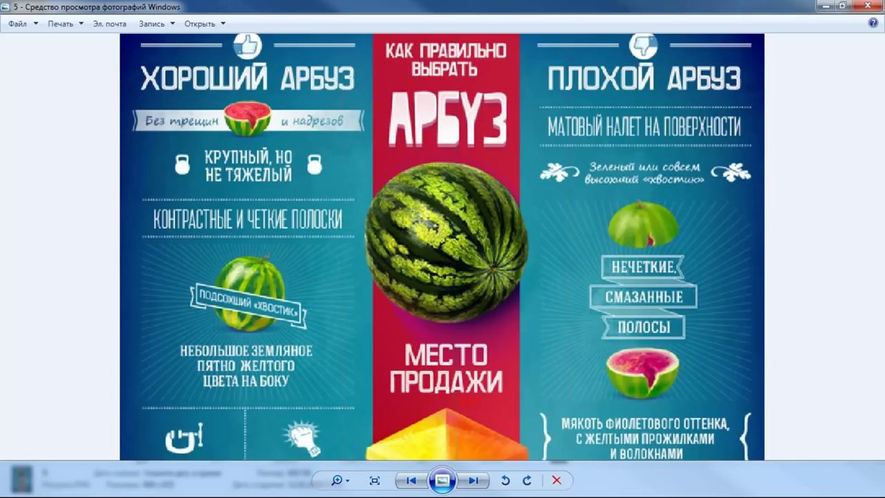
click(868, 6)
Step: Open infographic 6, the encoding flowchart, zoom and pan to its top-left, then close it
click(415, 98)
double_click(415, 98)
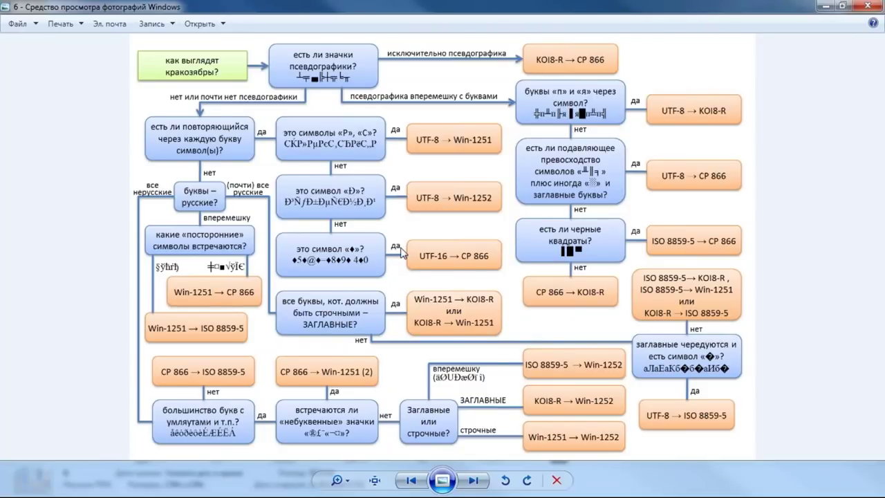
scroll(402, 252, up, 2)
drag(587, 388, 561, 428)
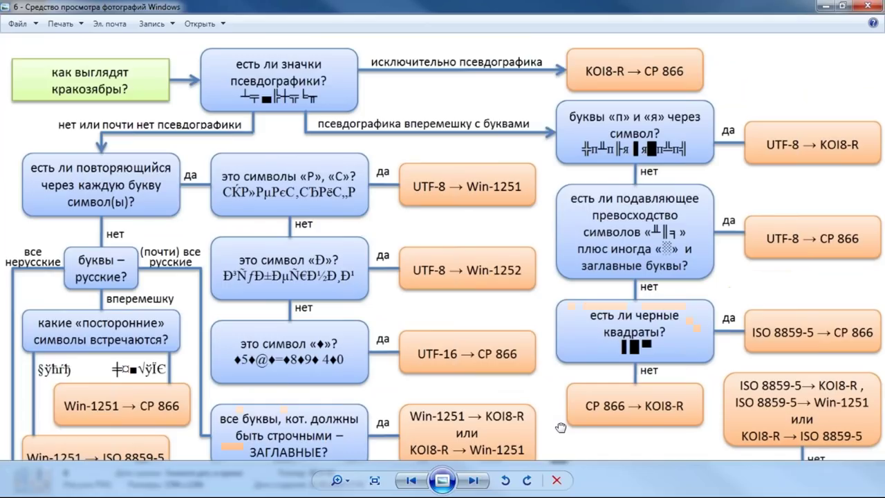
click(868, 5)
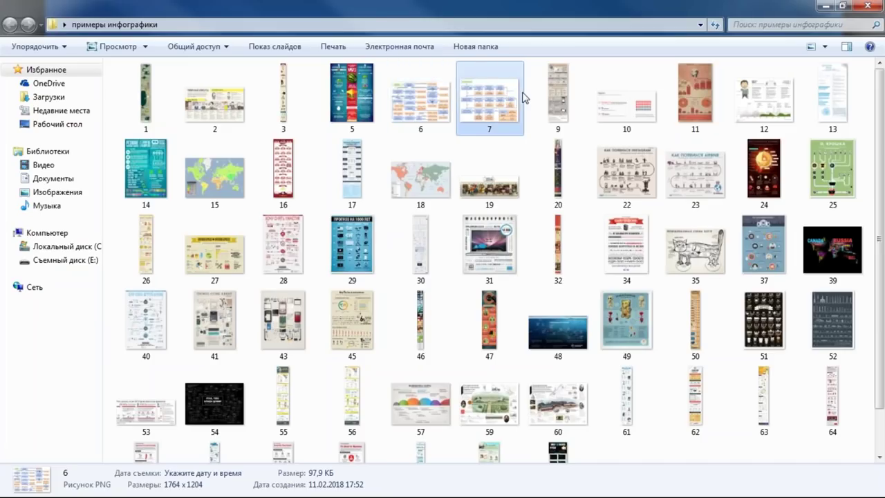
Step: Open infographic 7, pan across the writing-system flowchart, close it, and open image 18
double_click(503, 121)
scroll(191, 58, up, 1)
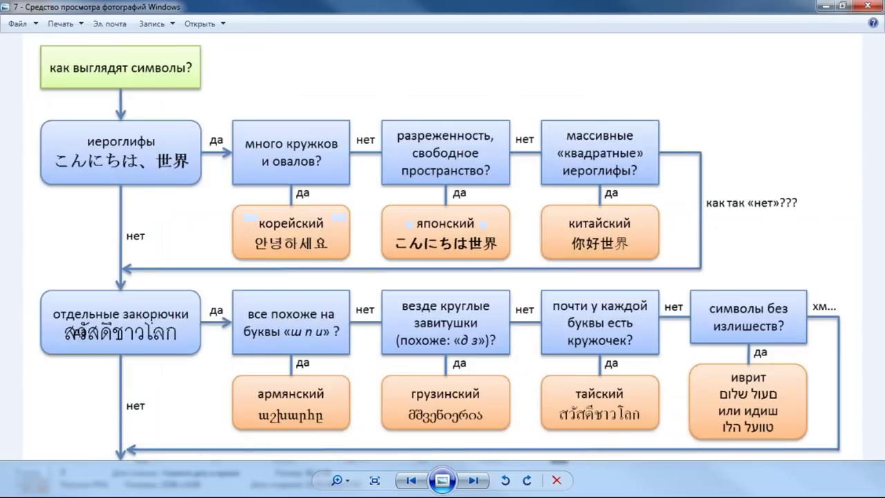
scroll(158, 94, up, 1)
scroll(30, 80, up, 1)
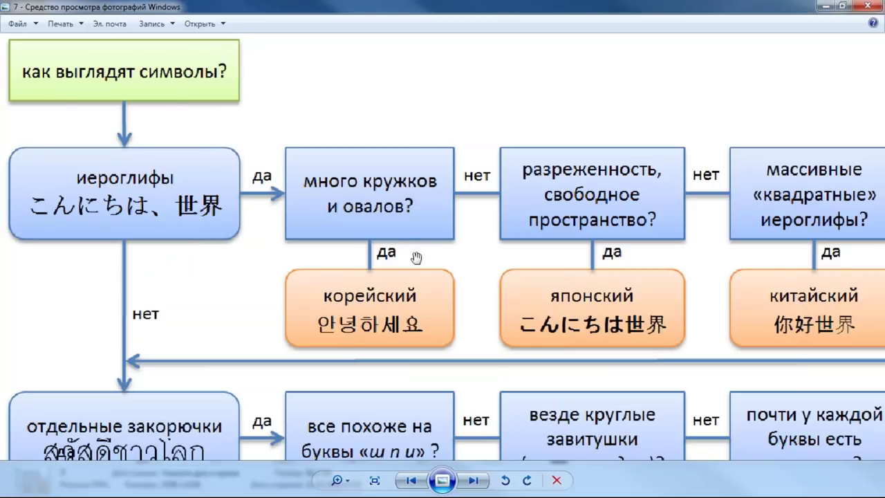
drag(409, 298, 412, 249)
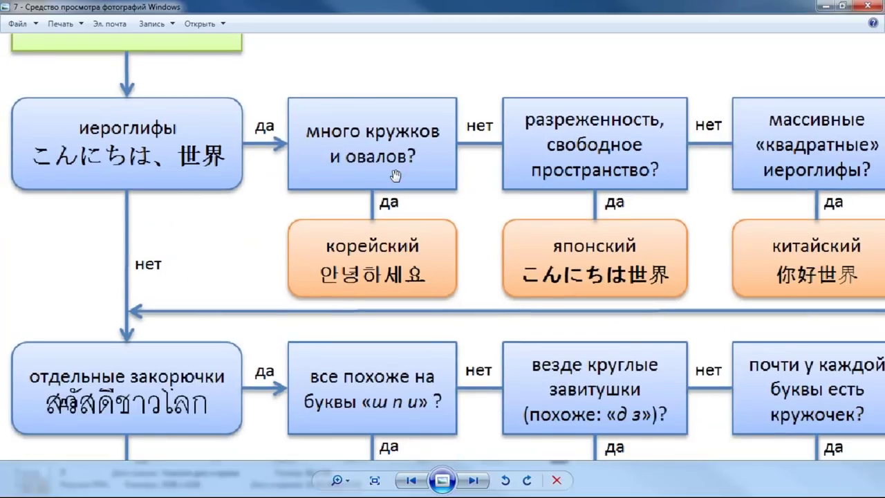
drag(687, 288, 549, 283)
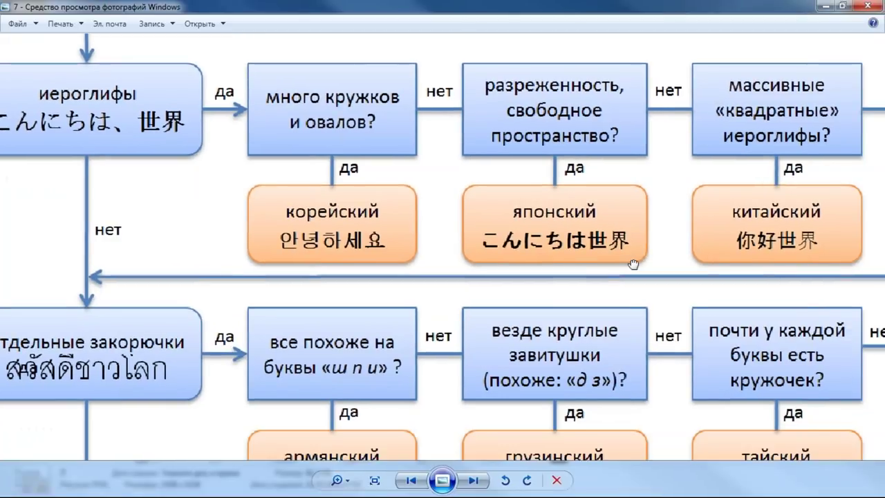
drag(734, 273, 563, 237)
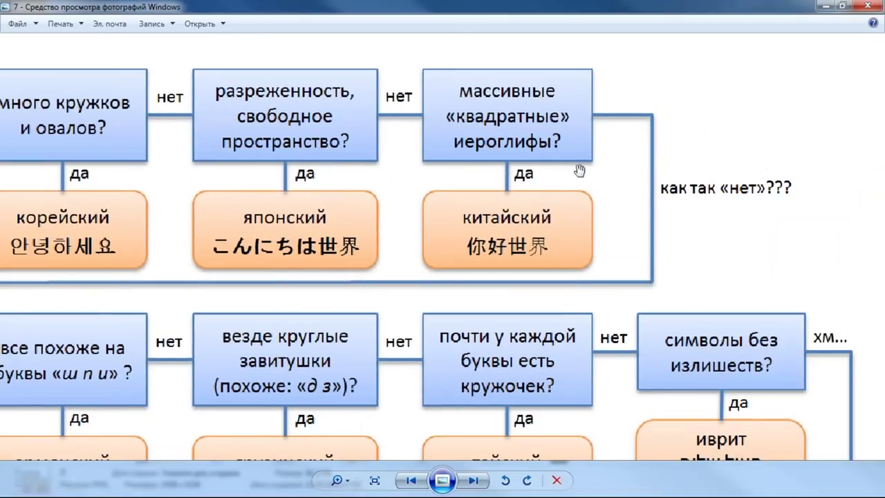
mouse_move(369, 343)
mouse_down()
mouse_move(416, 335)
mouse_move(693, 439)
mouse_up()
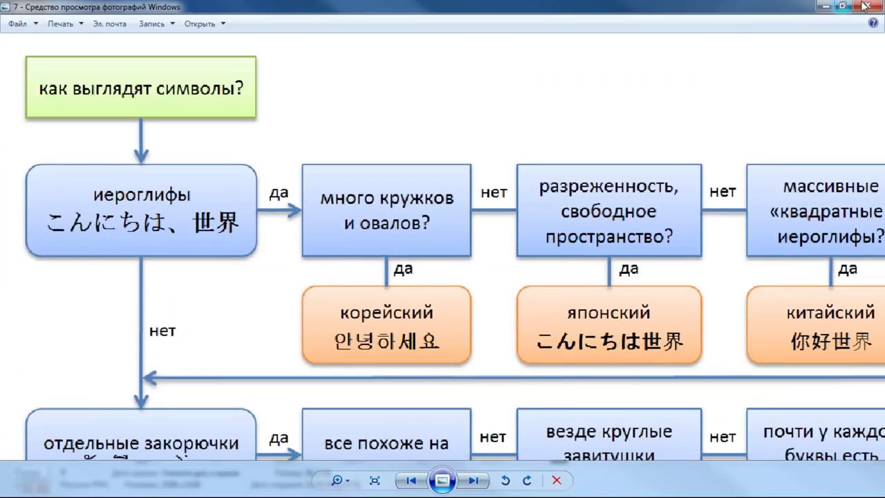
click(868, 7)
double_click(422, 173)
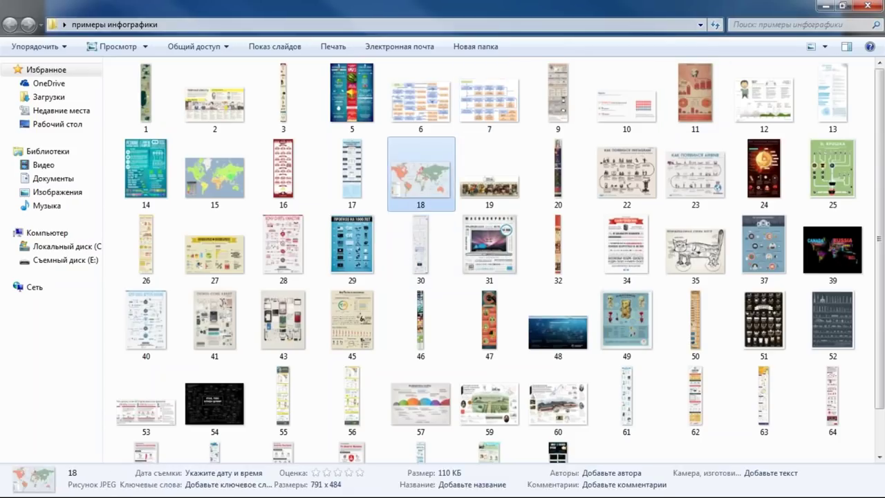
scroll(533, 314, up, 1)
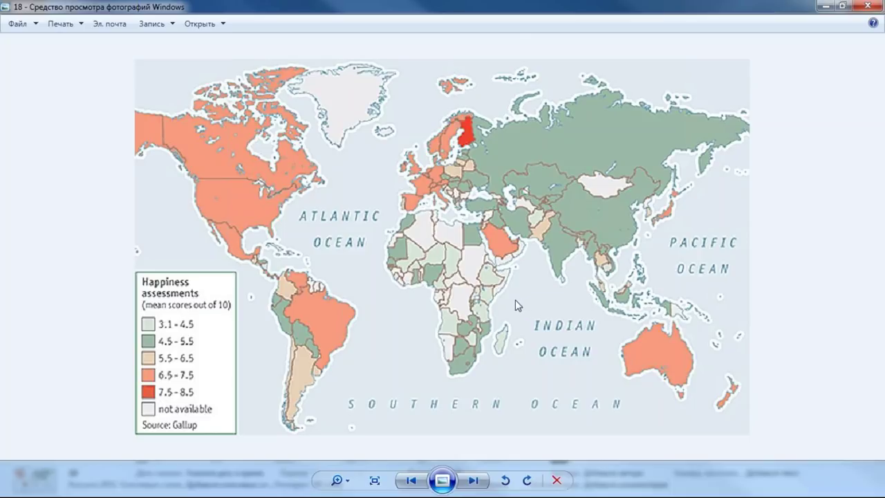
click(870, 5)
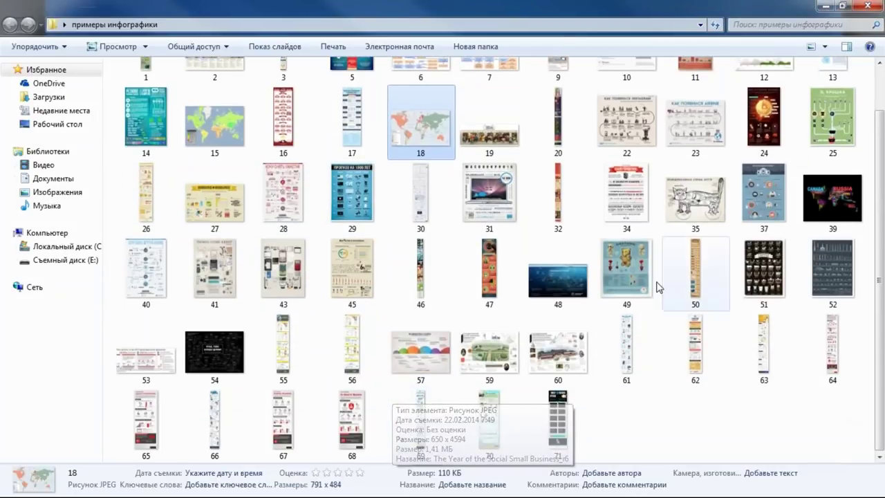
scroll(425, 307, up, 1)
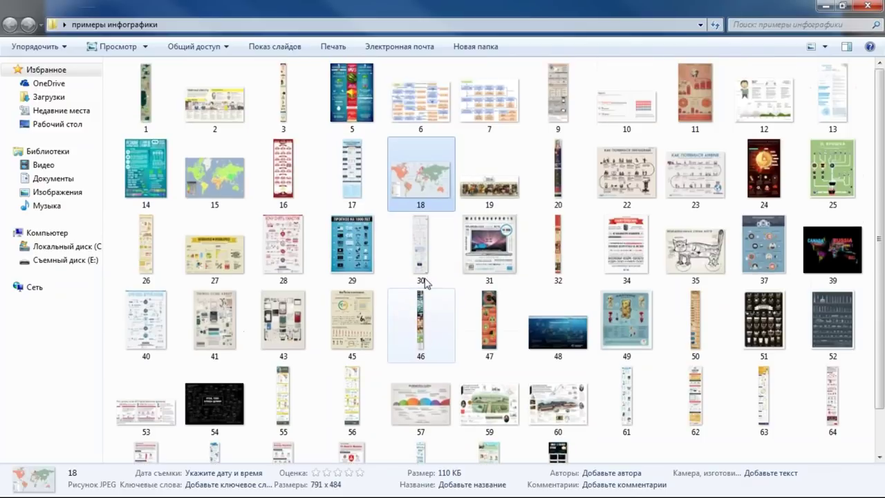
Step: Open image 2, ТИПИЧНЫЕ КЛИЕНТЫ, zoom and pan across the client characters, then zoom out
click(215, 100)
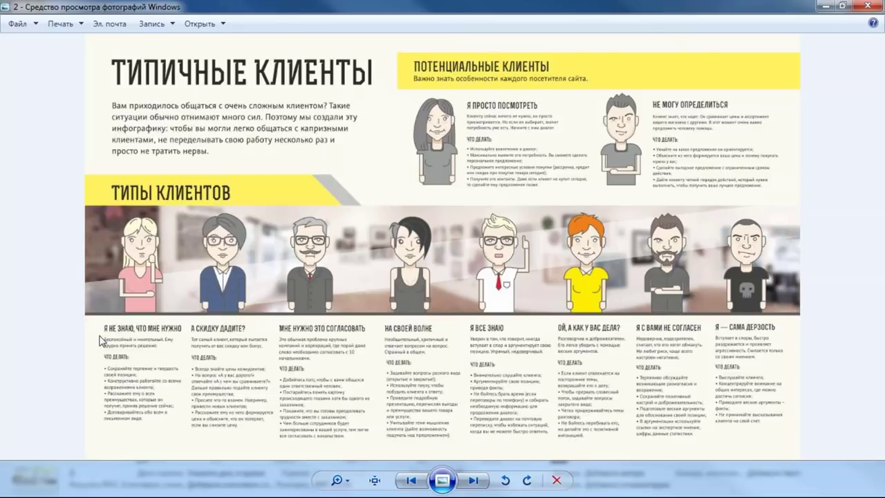
scroll(98, 339, up, 1)
scroll(99, 339, up, 1)
drag(98, 339, 174, 366)
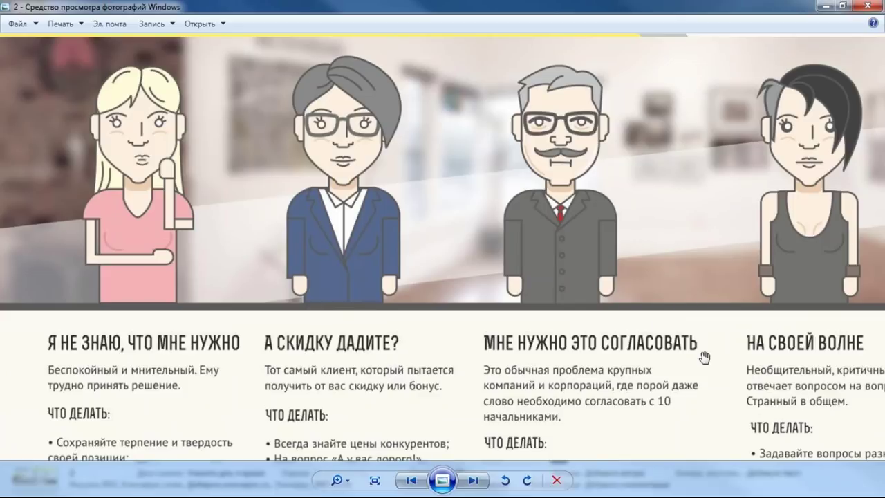
drag(740, 324, 182, 330)
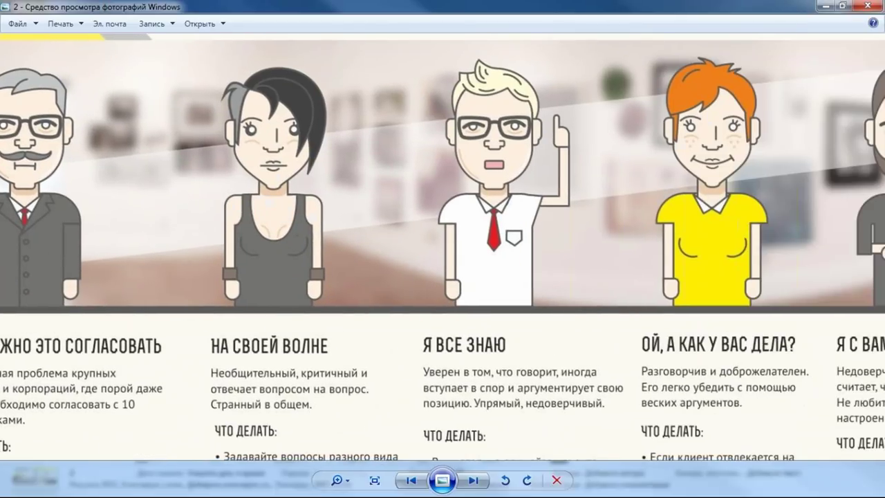
drag(693, 357, 334, 340)
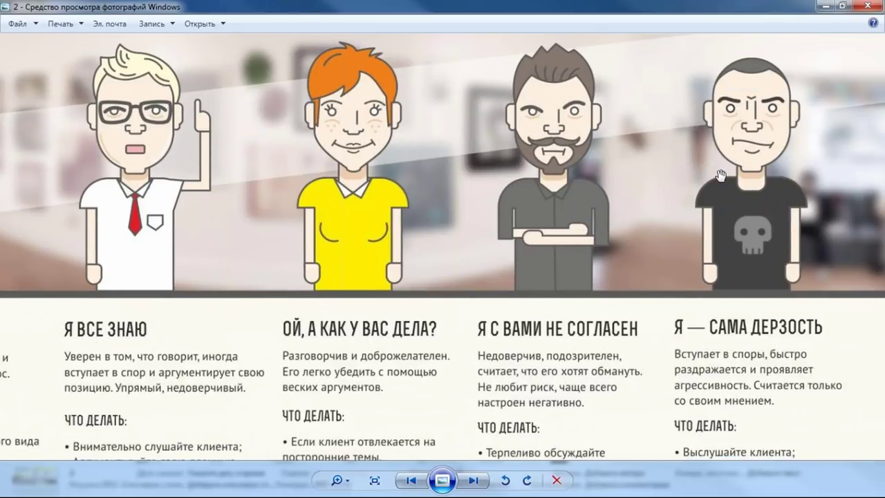
scroll(721, 176, down, 5)
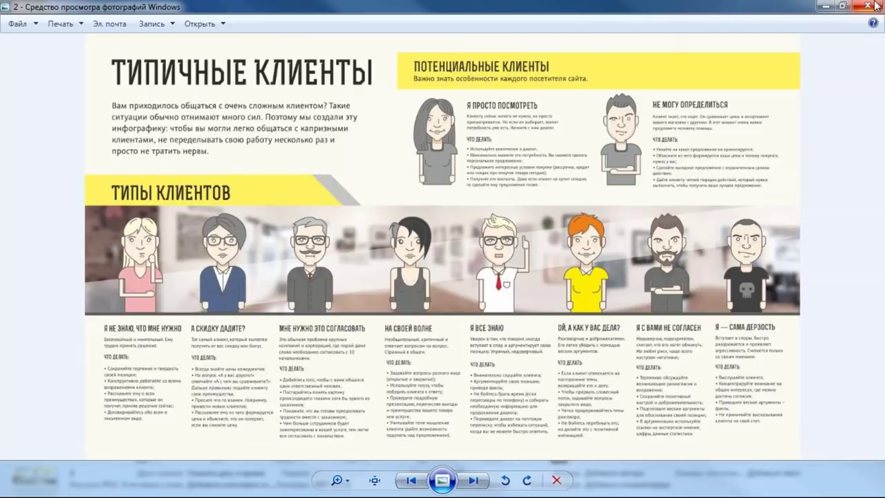
Step: Close the customer-types image, open image 45, and zoom into the world and country theft charts
click(874, 6)
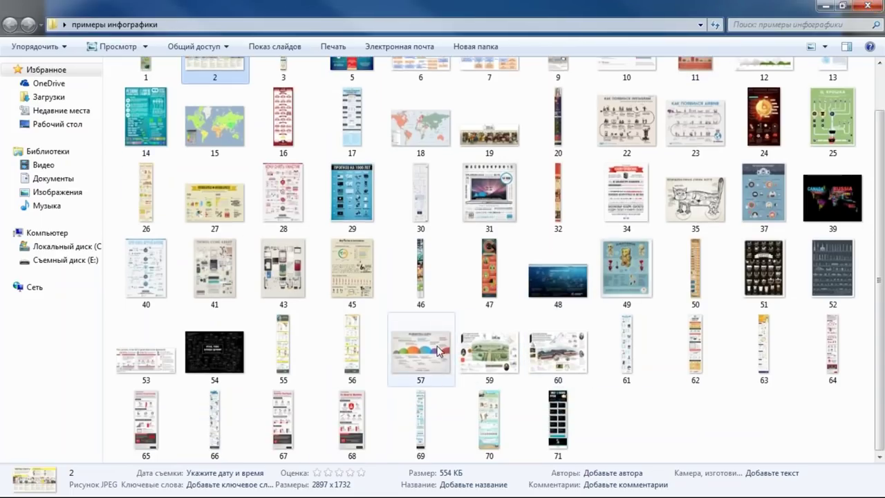
scroll(653, 346, up, 1)
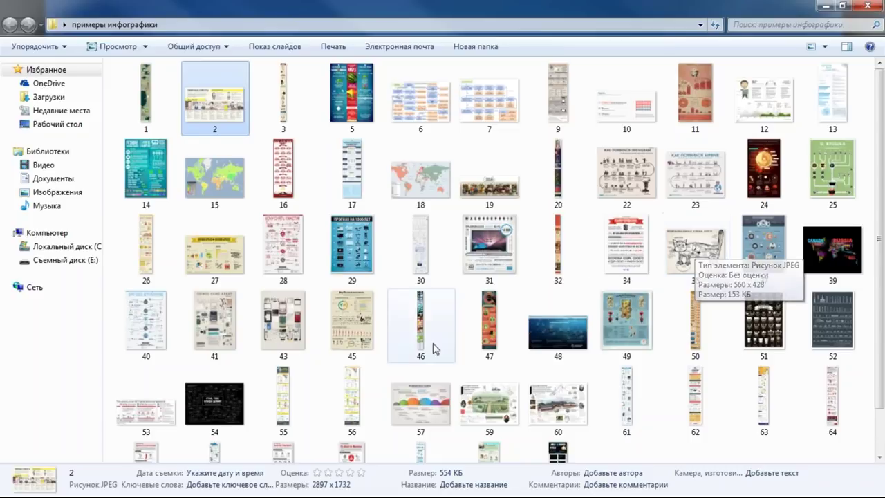
double_click(352, 322)
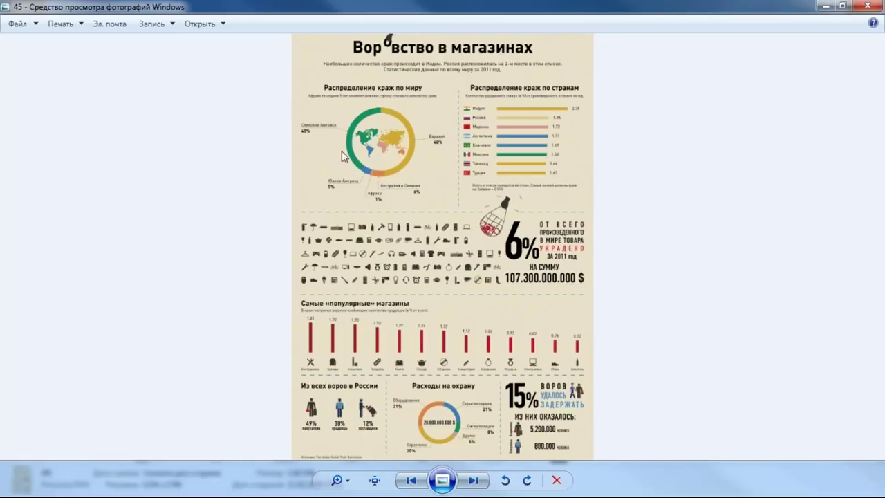
scroll(329, 147, up, 2)
scroll(265, 150, up, 2)
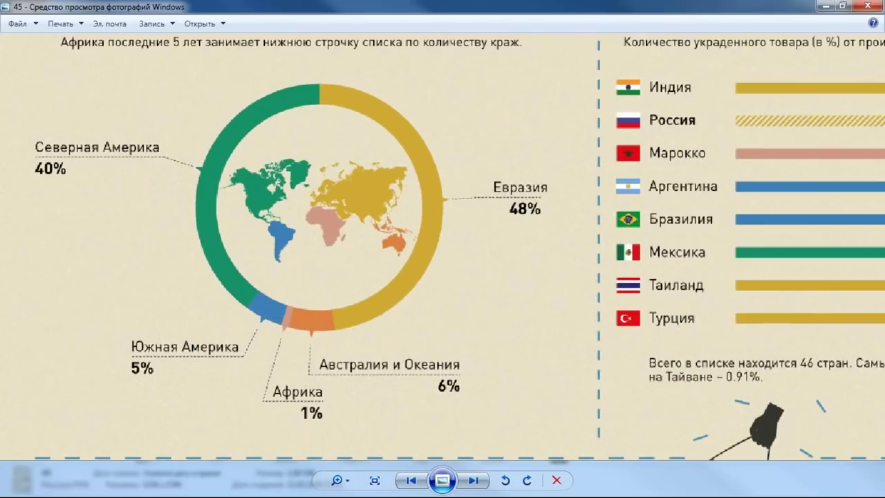
drag(265, 150, 314, 216)
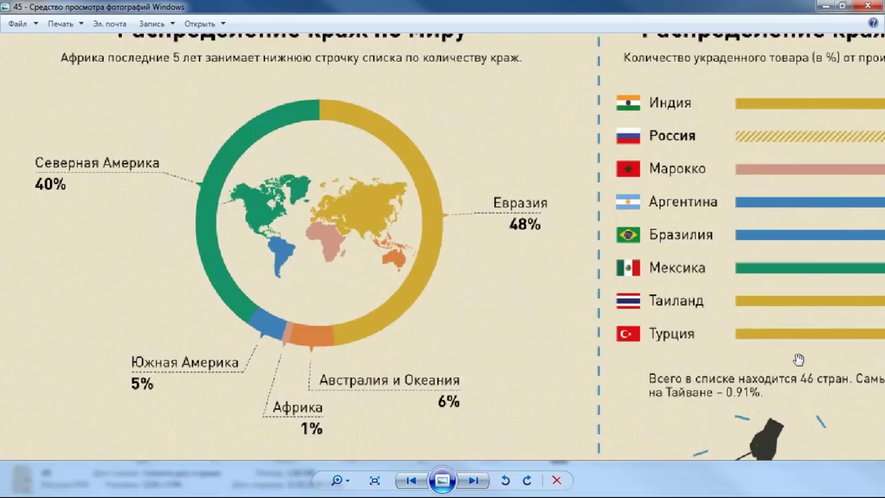
drag(799, 359, 603, 354)
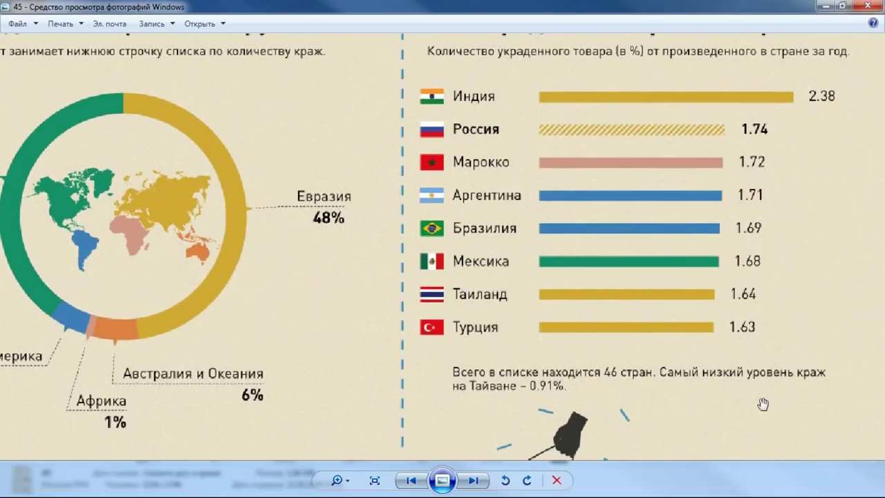
Step: Pan through the 6% stolen goods, popular stores and security spending charts, then back up
mouse_move(761, 410)
mouse_down()
mouse_move(771, 99)
mouse_move(764, 18)
mouse_up()
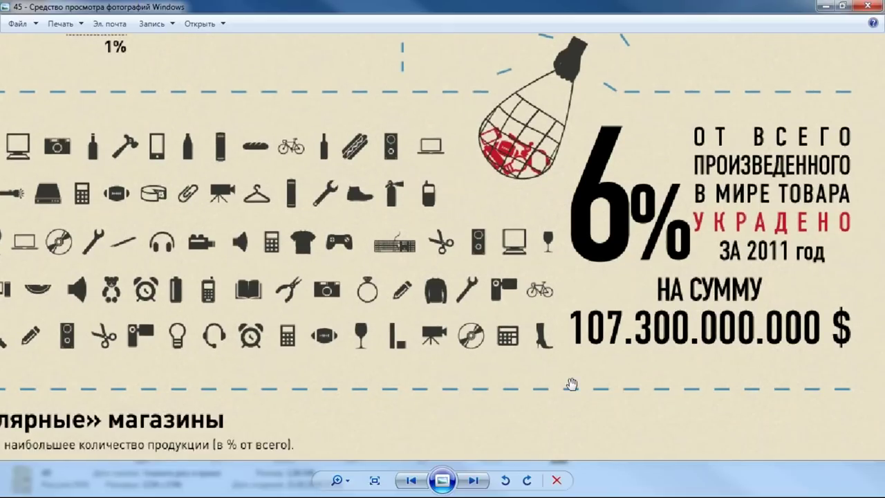
drag(572, 385, 773, 117)
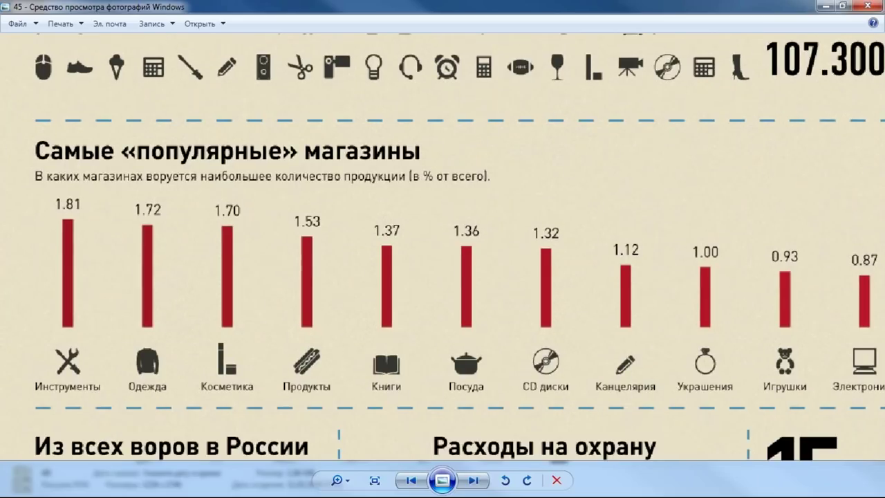
drag(705, 264, 704, 217)
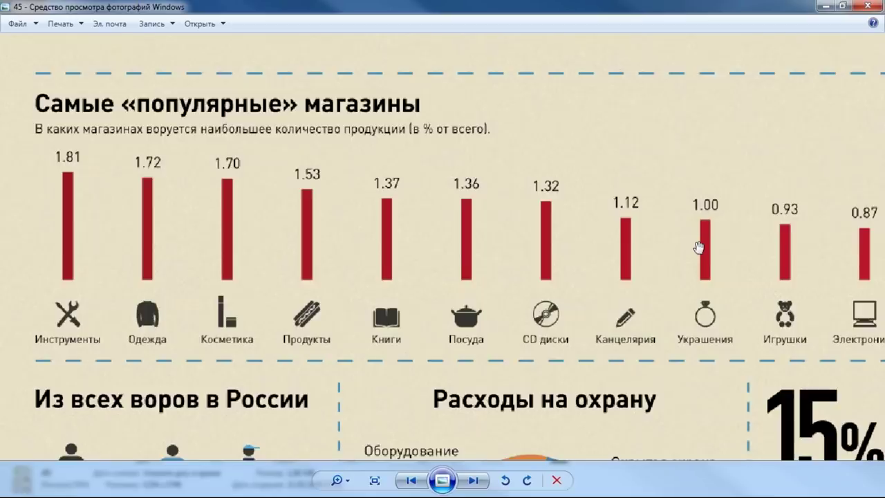
scroll(699, 245, down, 1)
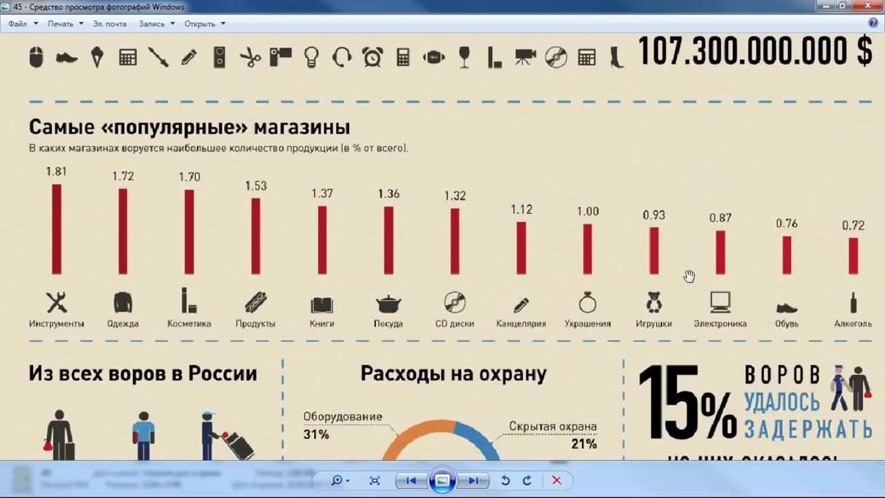
drag(726, 394, 677, 266)
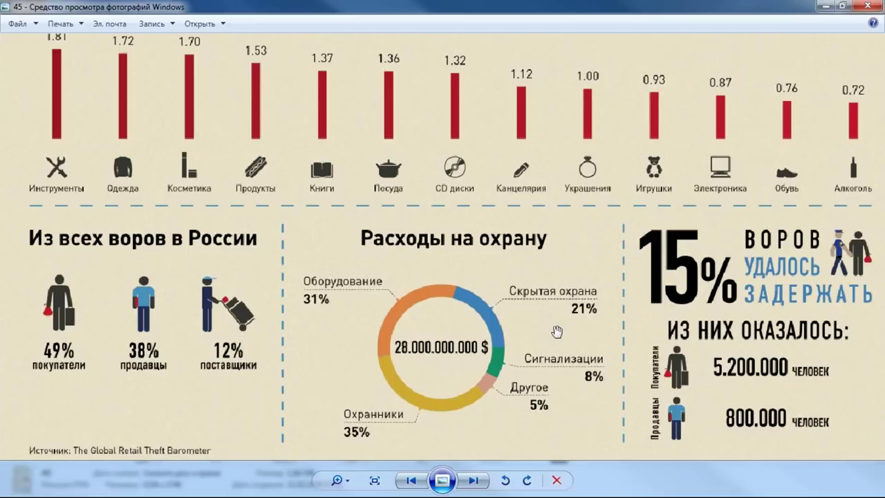
key(Up)
key(Up)
key(Up)
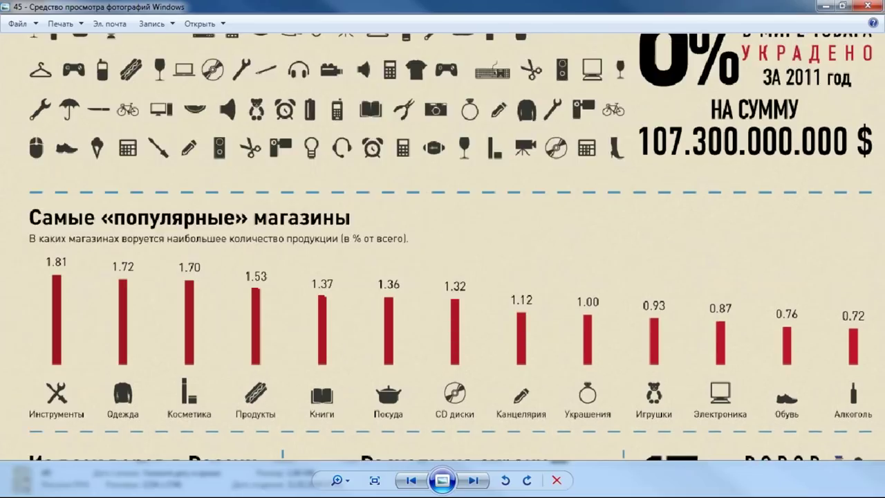
key(Up)
key(Up)
key(Up)
key(Up)
key(Up)
key(Up)
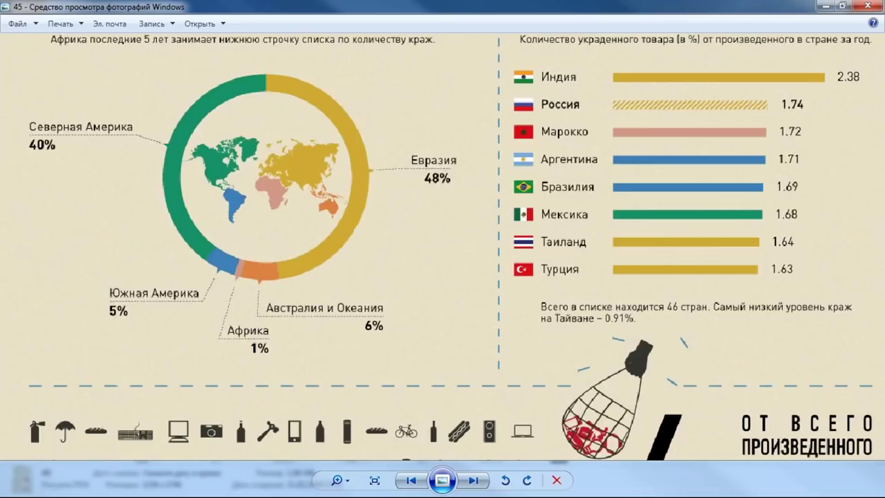
key(Up)
key(Up)
key(Up)
key(Up)
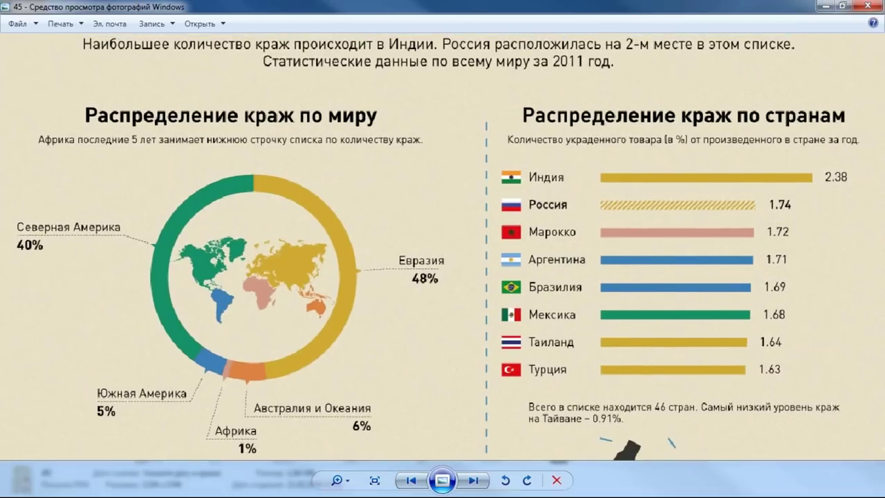
key(Up)
key(Up)
key(Up)
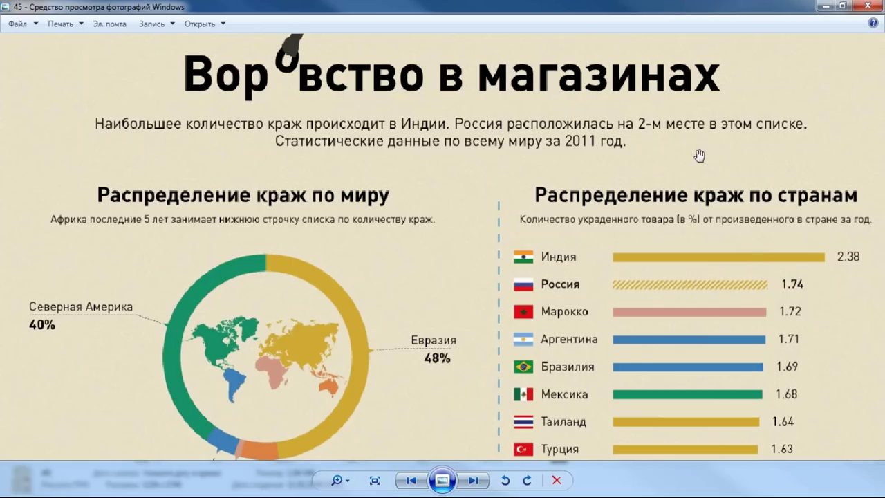
Step: Close the shoplifting infographic, view image 35's cat schematic, then close it too
click(870, 5)
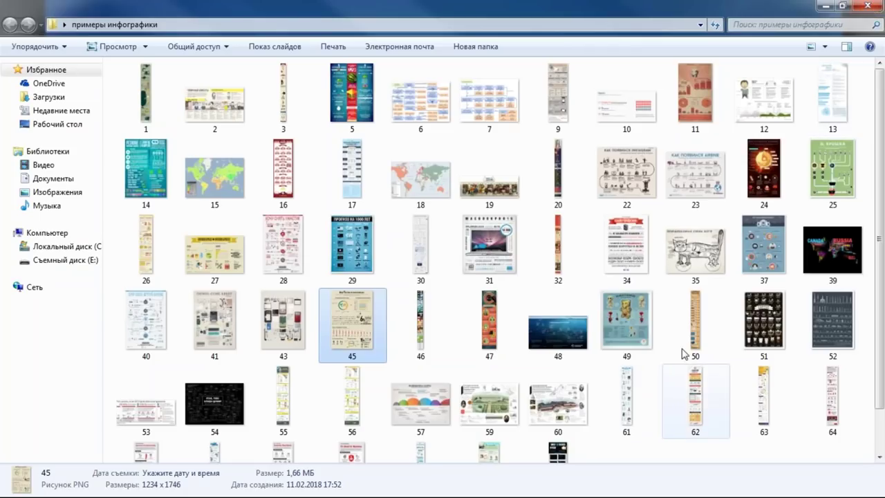
click(698, 263)
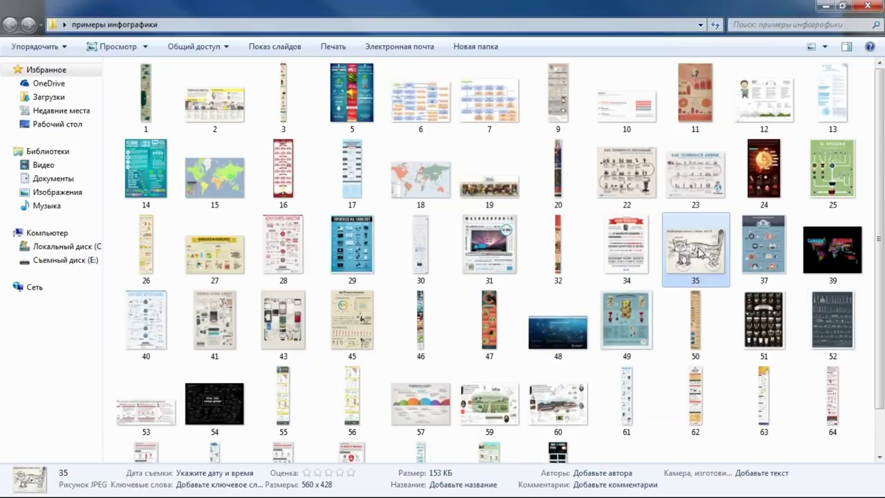
double_click(700, 252)
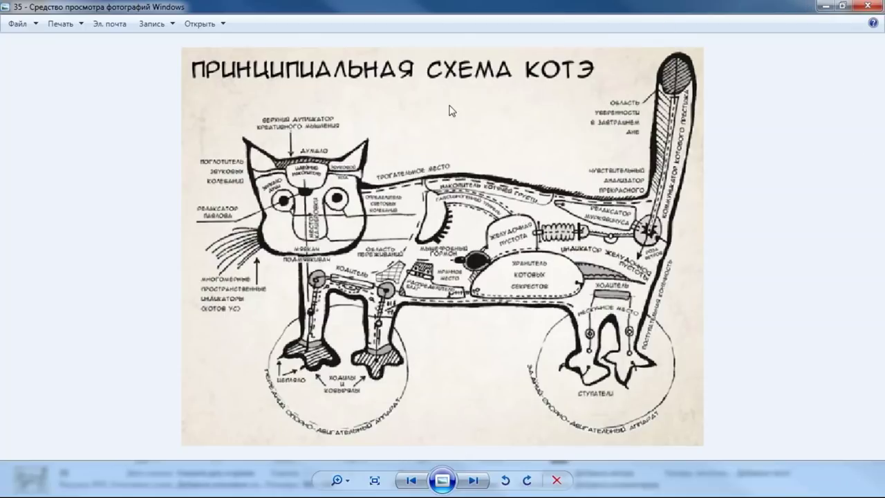
click(869, 6)
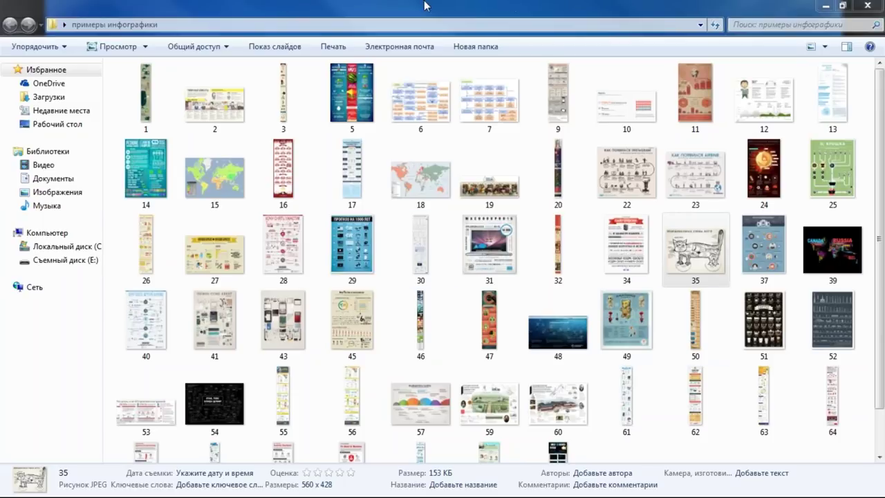
Step: Minimize Explorer and open the desktop folder 'Инфографическая композиция в PowerPoint' to list its nine seminar files
click(837, 5)
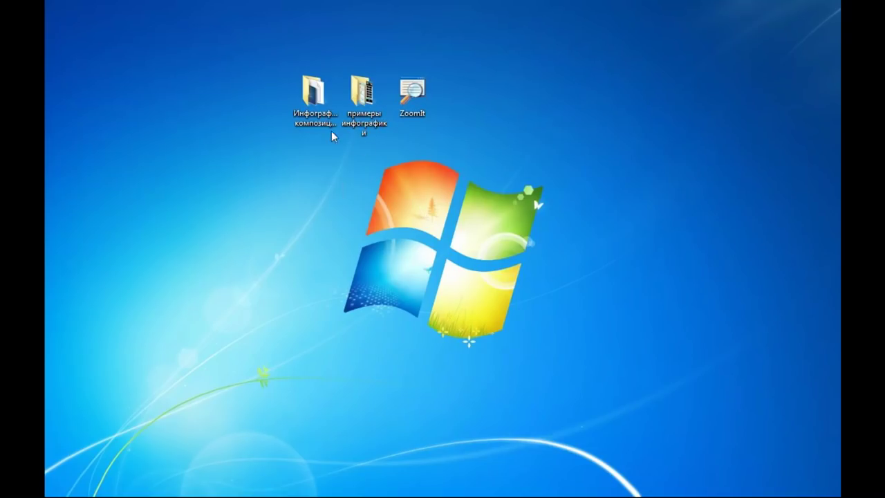
click(306, 123)
click(311, 106)
double_click(310, 107)
double_click(495, 68)
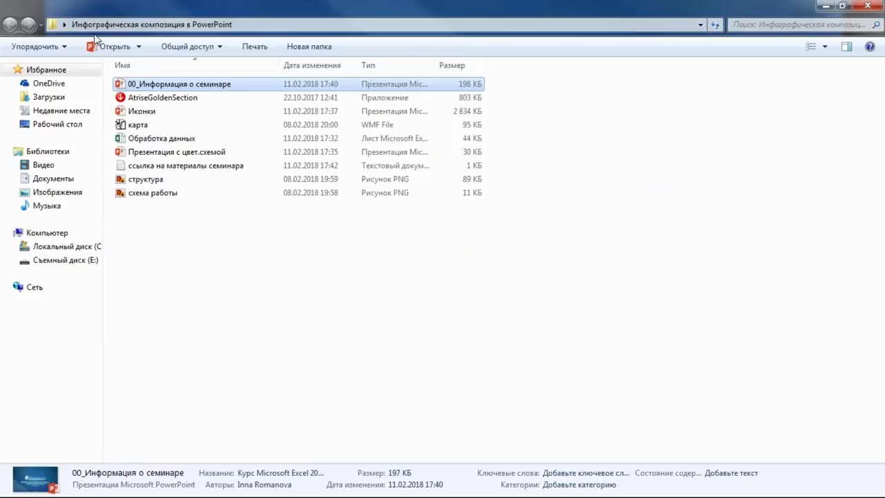
Step: Open Иконки and select the sun-shaped icon on slide 8
click(131, 114)
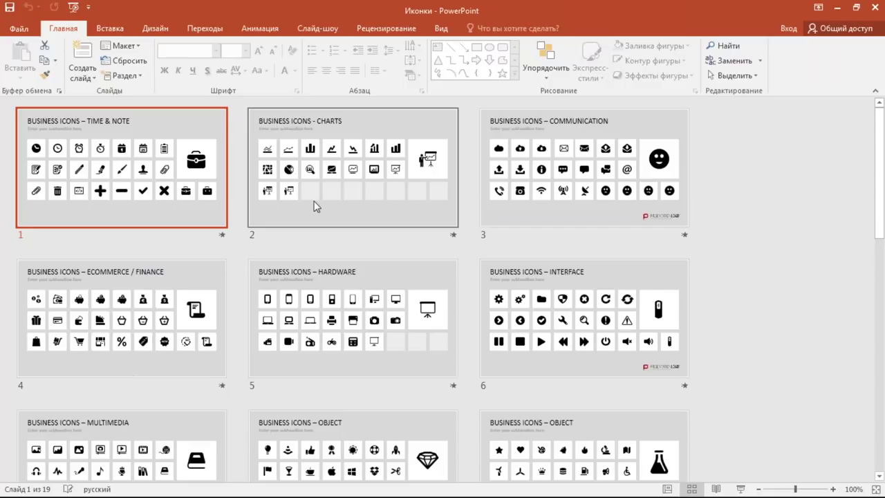
scroll(333, 262, down, 3)
scroll(333, 263, down, 2)
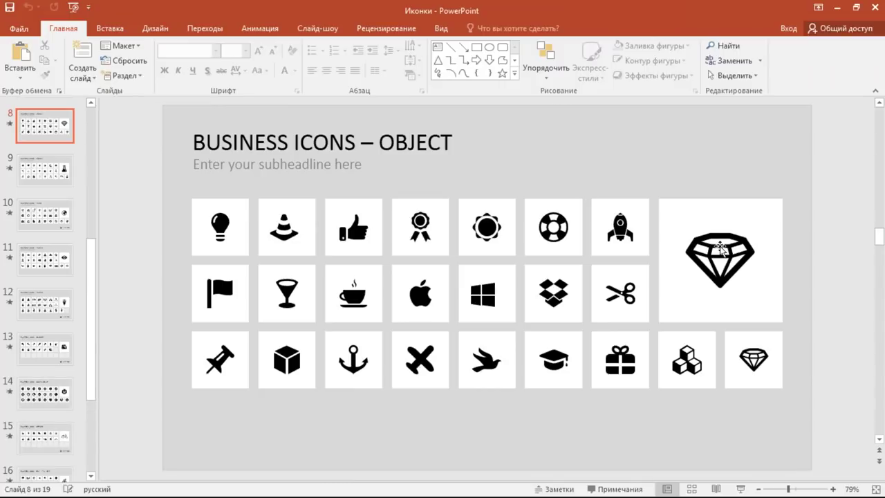
scroll(562, 249, up, 10)
click(507, 177)
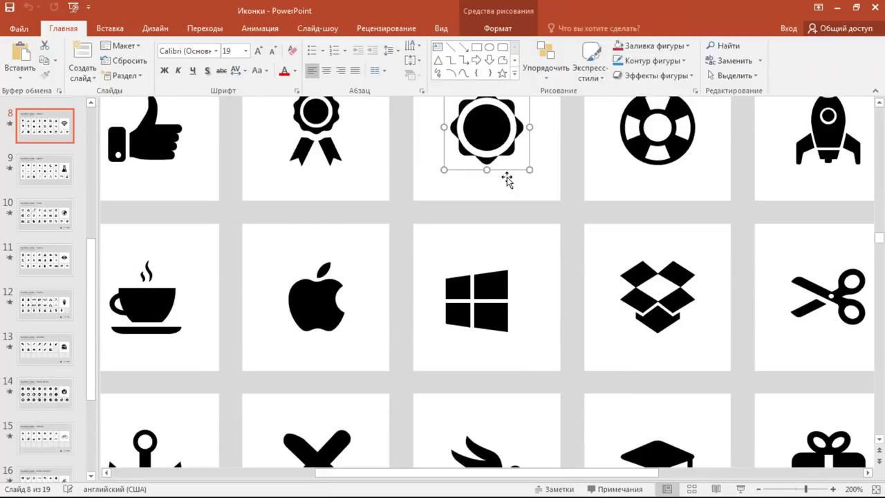
click(653, 46)
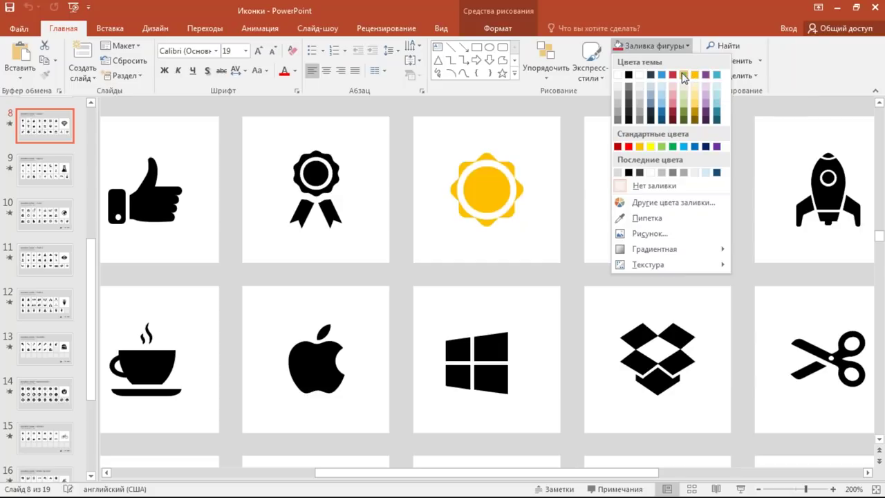
click(477, 201)
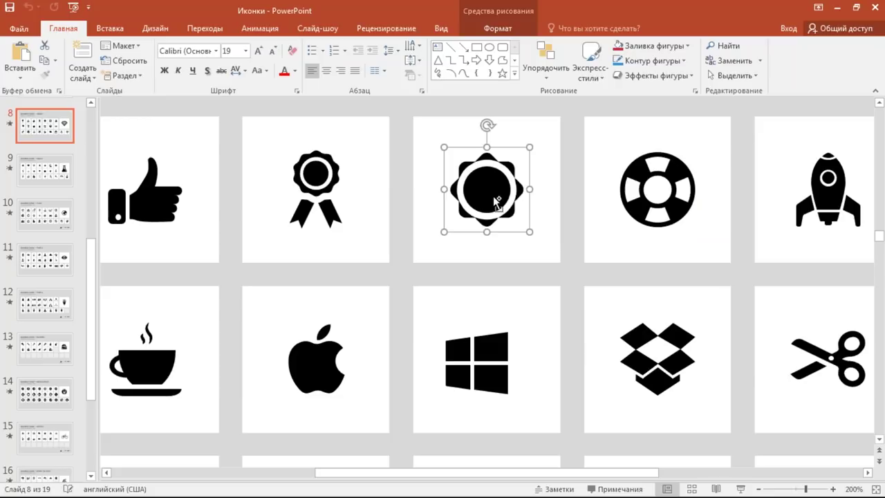
Step: Paste the sun icon onto Презентация2's title slide and resize it small
key(ctrl+v)
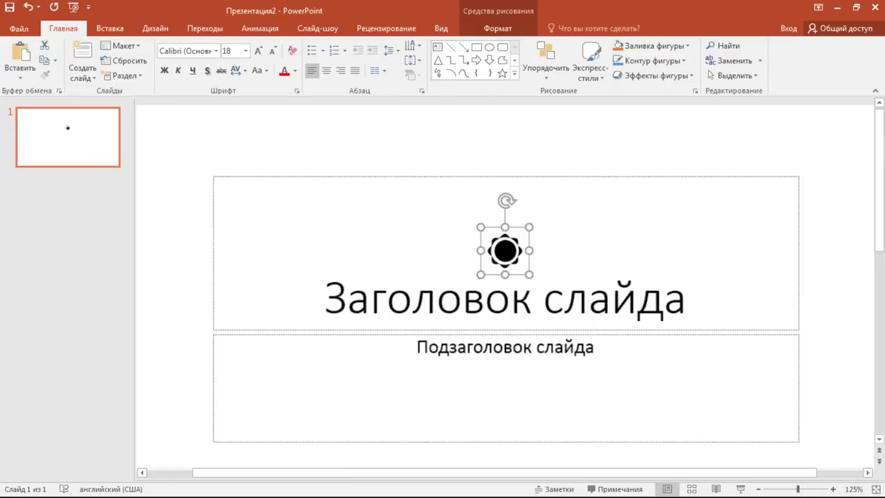
scroll(520, 210, up, 10)
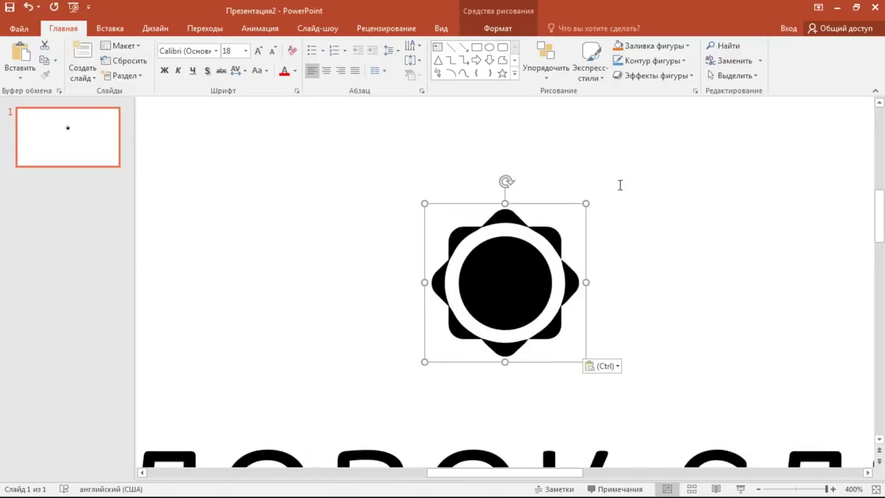
mouse_move(585, 204)
mouse_down()
mouse_move(661, 128)
mouse_move(574, 216)
mouse_move(657, 147)
mouse_move(555, 260)
mouse_move(504, 272)
mouse_up()
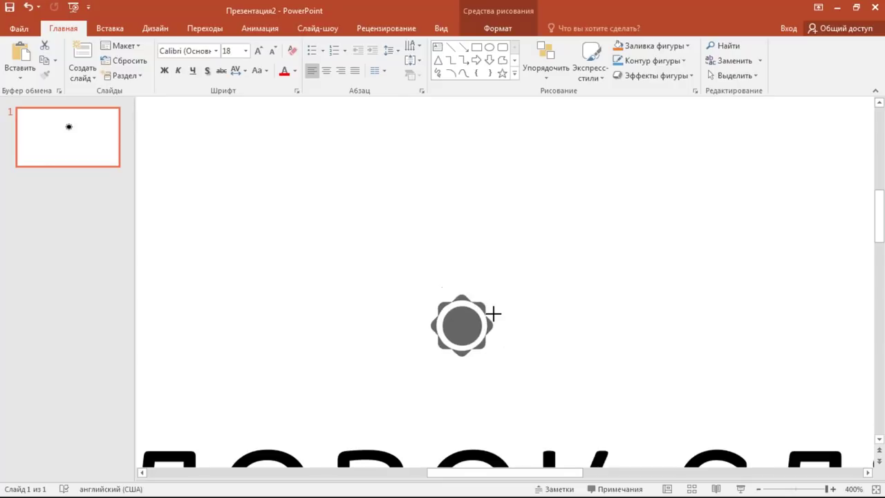
drag(503, 272, 476, 331)
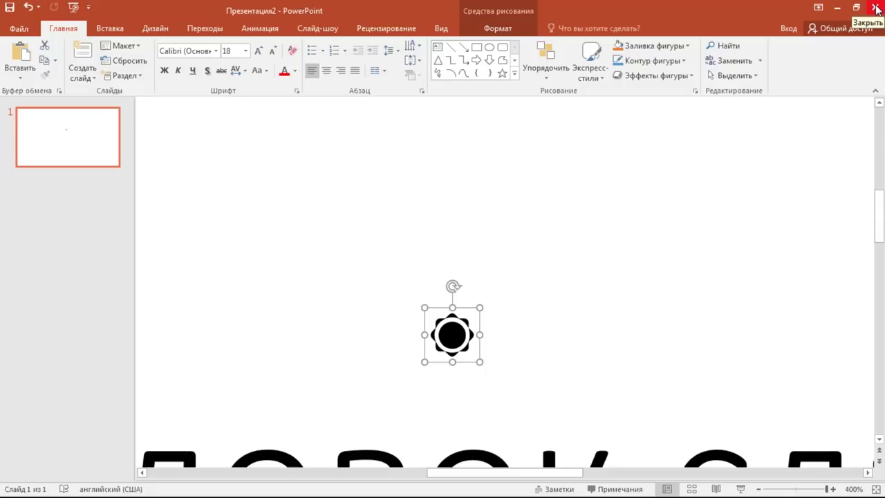
Step: Discard Презентация2 and view Иконки's 19 icon slides as Slide Sorter thumbnails at 125%
click(876, 8)
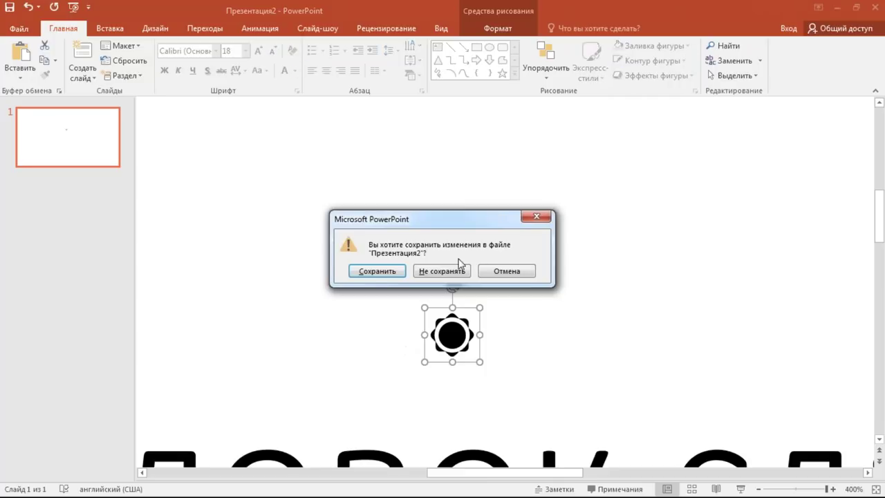
click(443, 272)
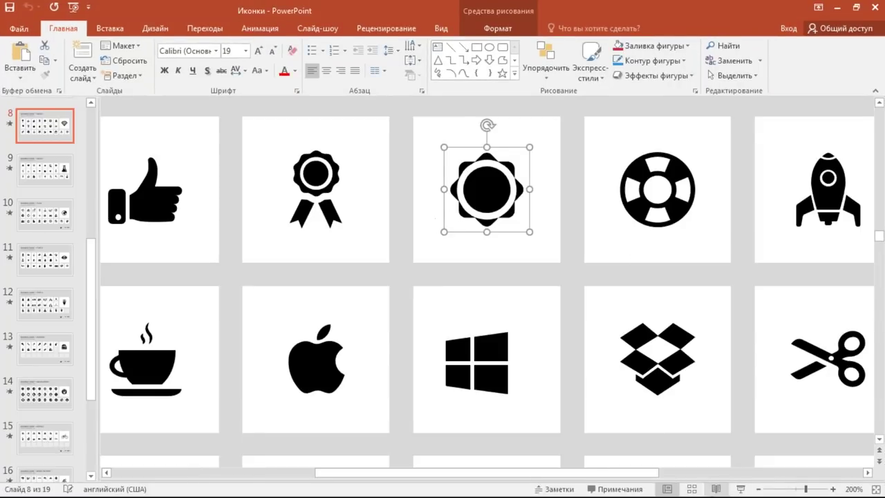
click(695, 489)
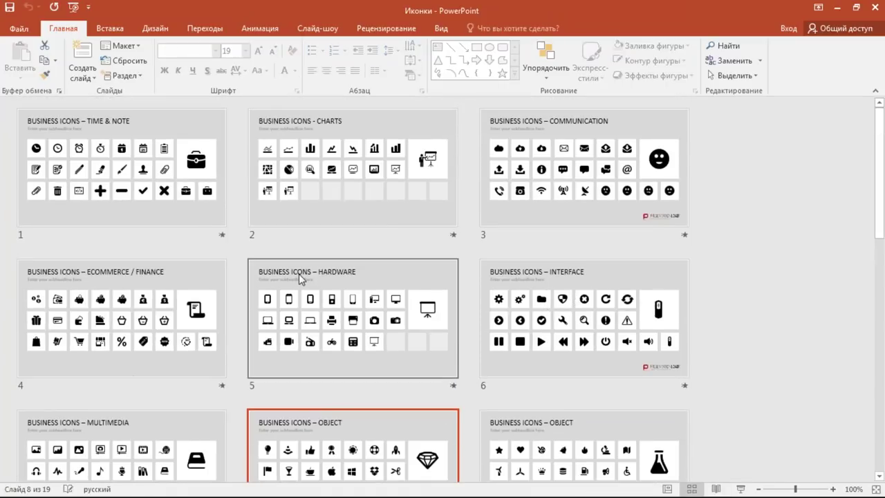
ctrl+scroll(299, 274, up, 3)
scroll(303, 293, up, 2)
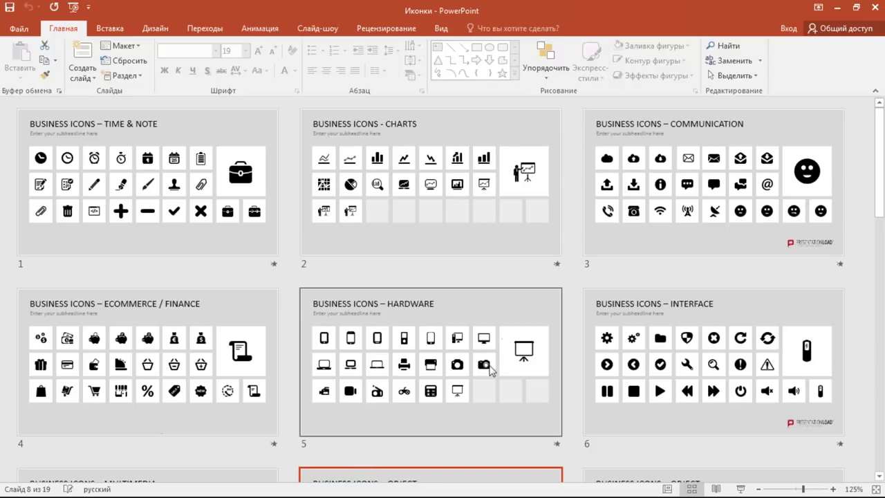
Step: Browse Иконки slides 4, 6 and 8 (Ecommerce/Finance, Interface, Object), then minimize PowerPoint
double_click(164, 360)
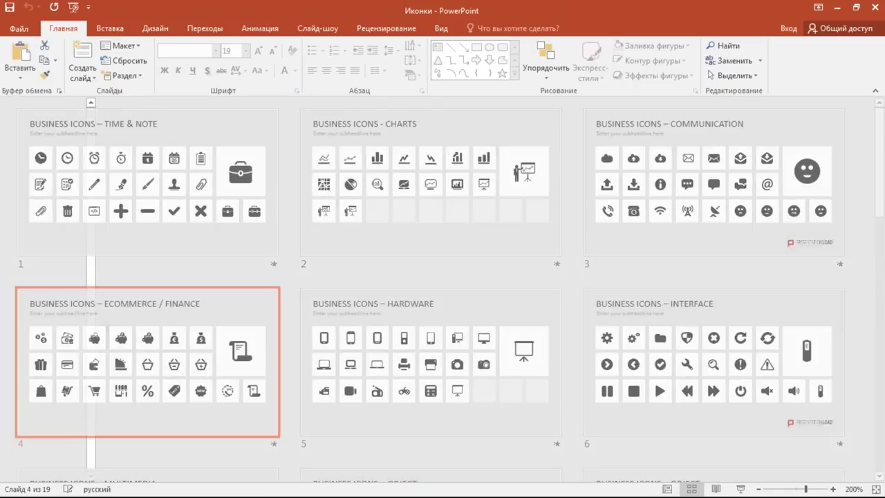
ctrl+scroll(532, 256, down, 5)
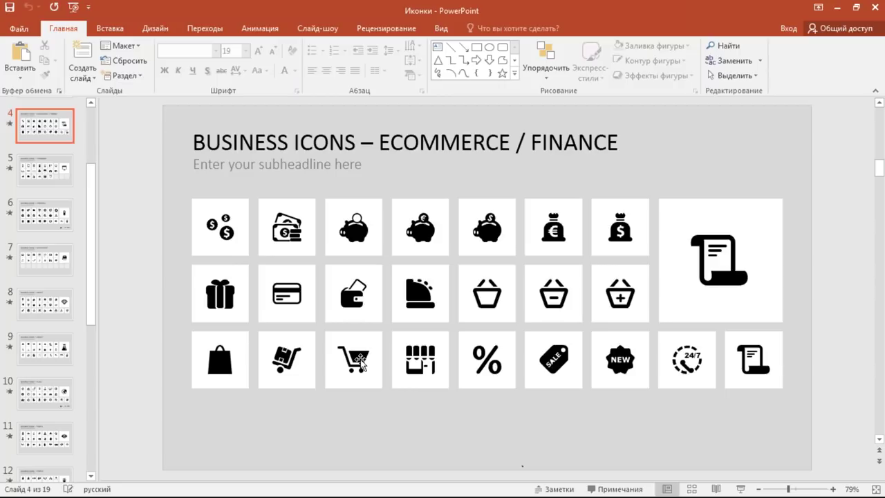
click(551, 358)
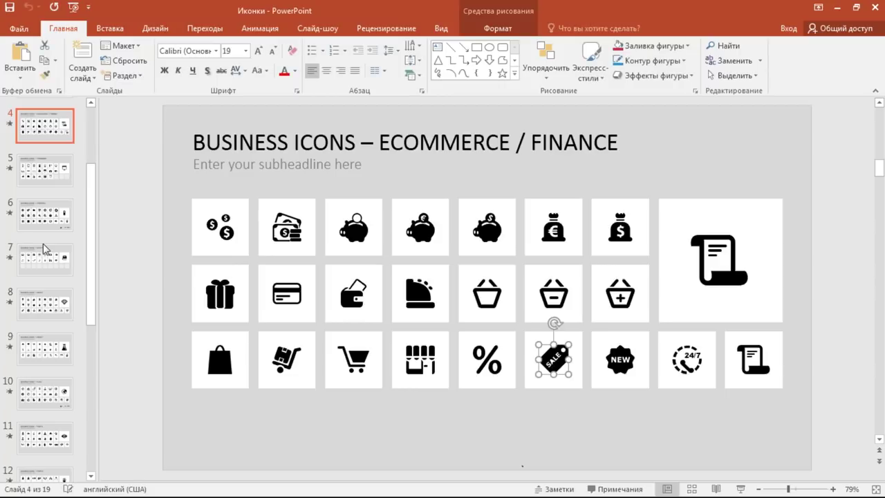
click(61, 223)
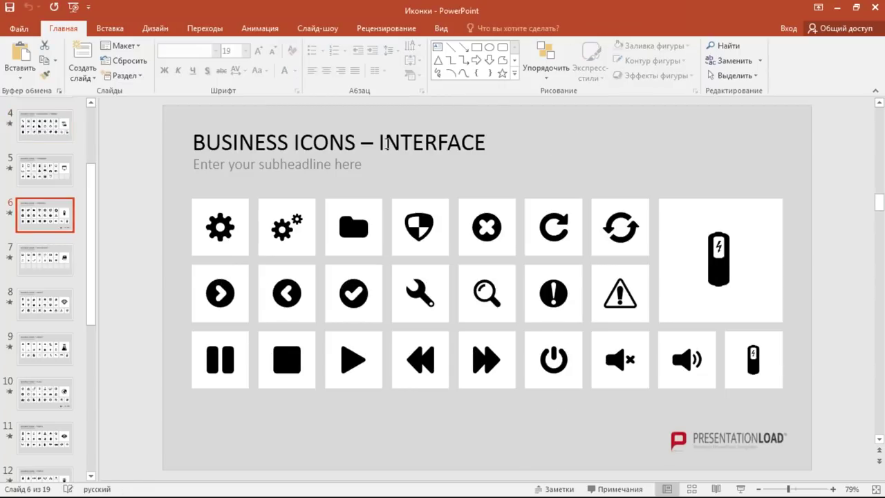
double_click(387, 143)
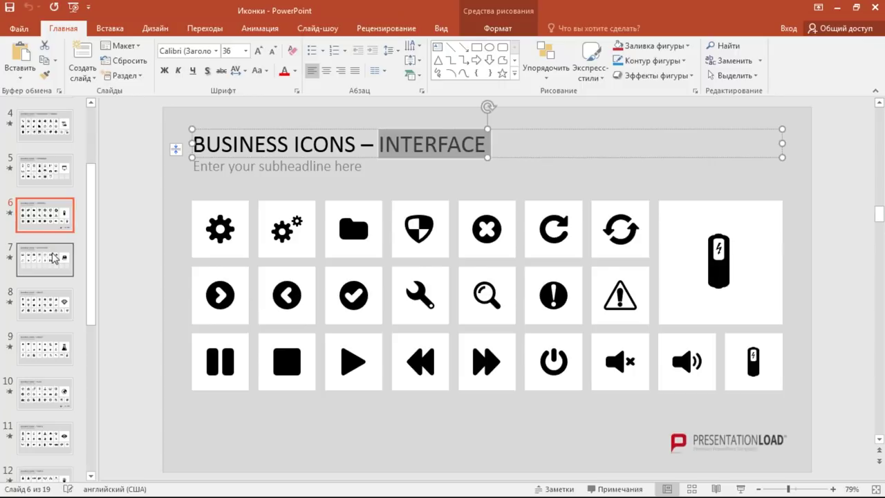
click(48, 304)
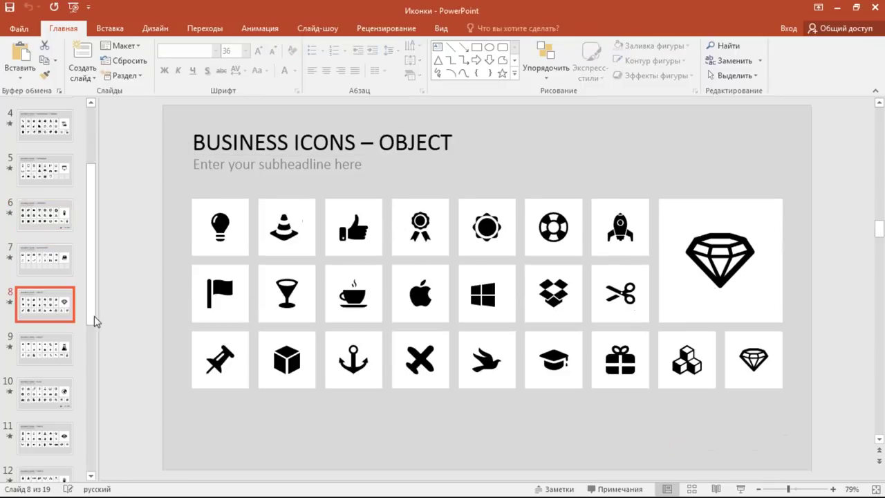
click(837, 8)
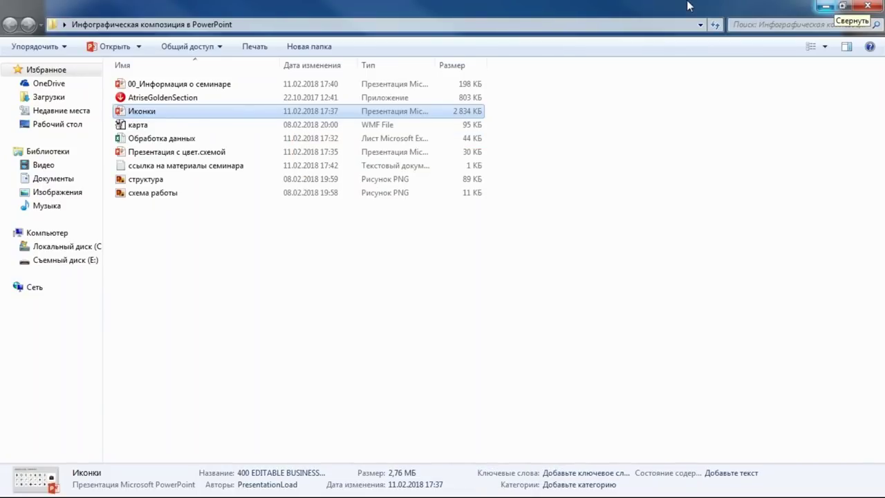
click(399, 275)
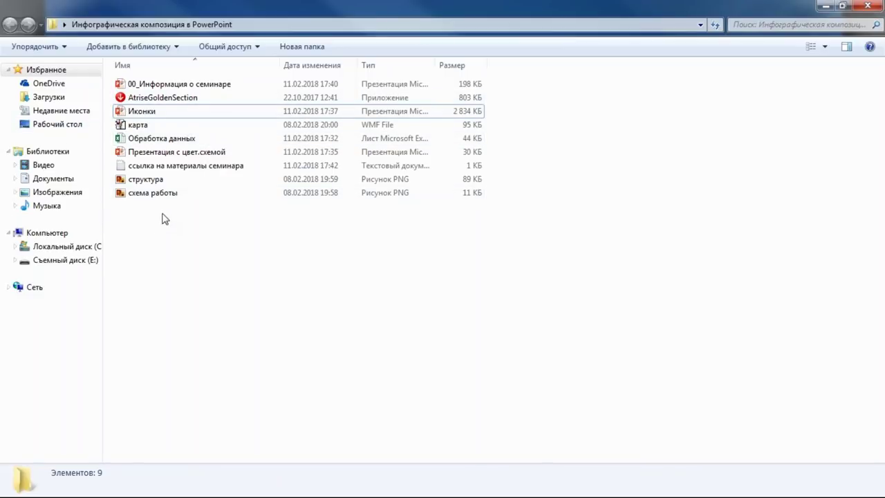
Step: View the структура org-chart PNG zoomed in Windows Photo Viewer, then close it
click(158, 183)
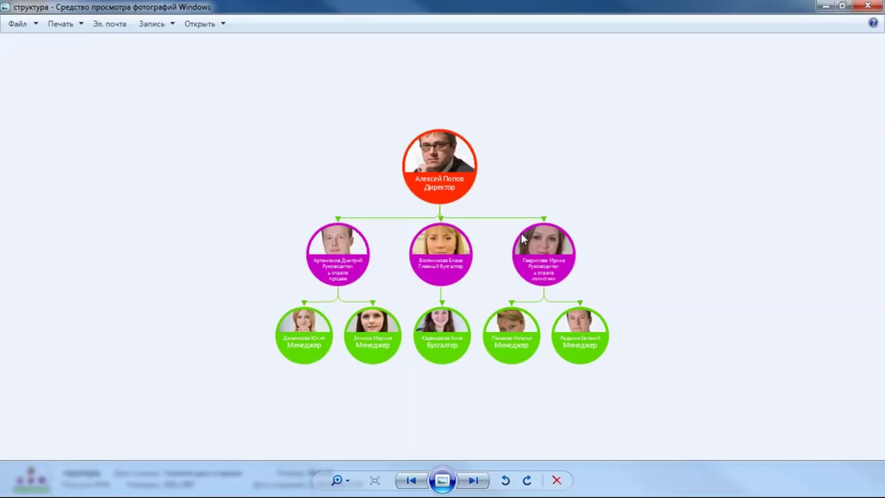
scroll(425, 209, up, 3)
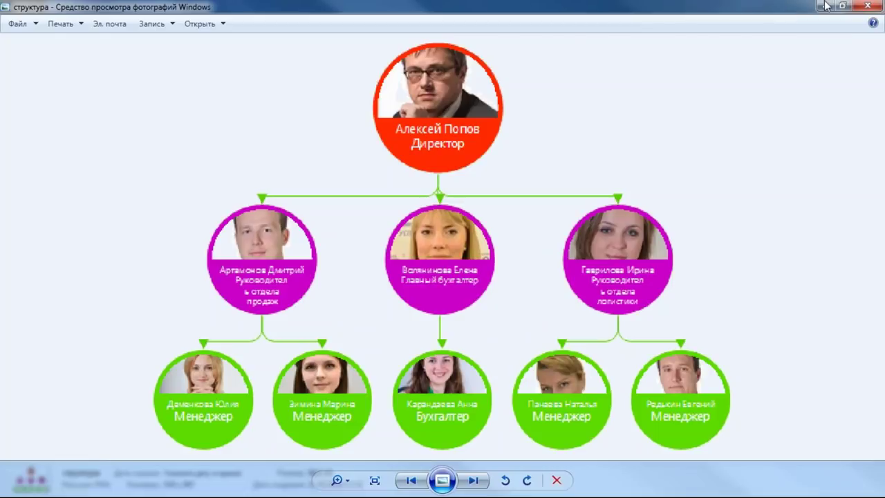
click(864, 6)
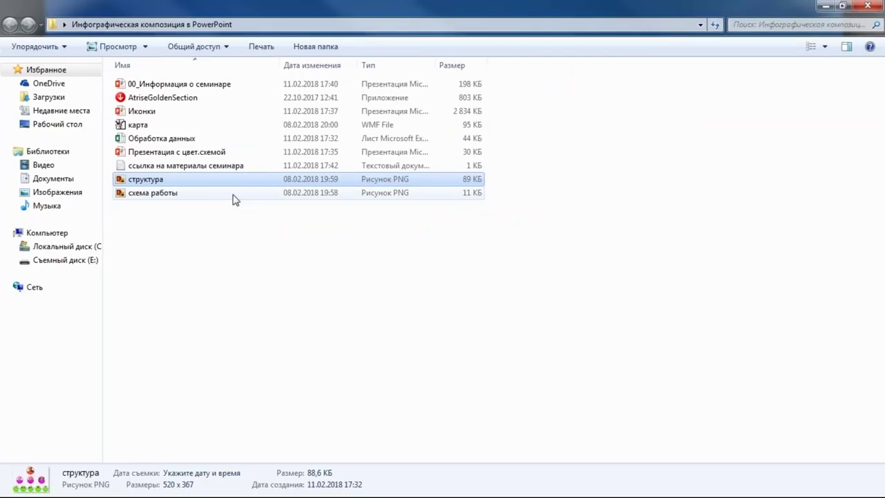
click(233, 196)
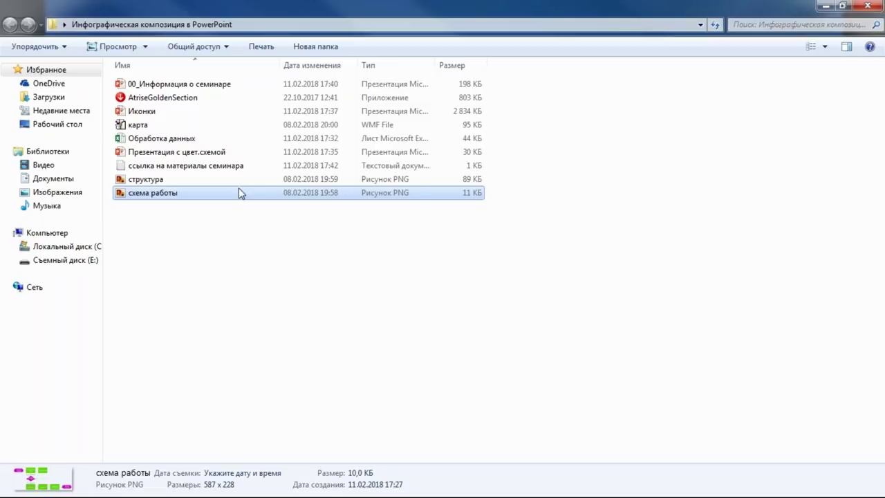
click(249, 180)
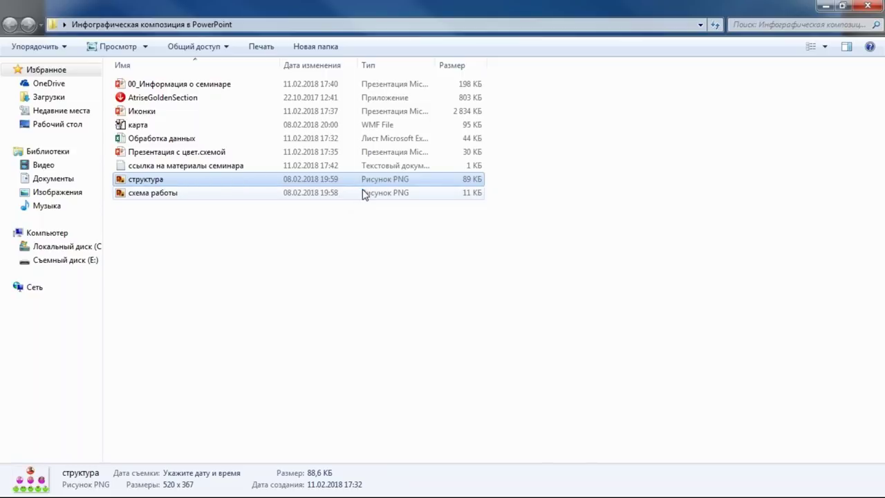
Step: Open the схема работы flowchart, zoom in on it in Photo Viewer, then close it
double_click(208, 196)
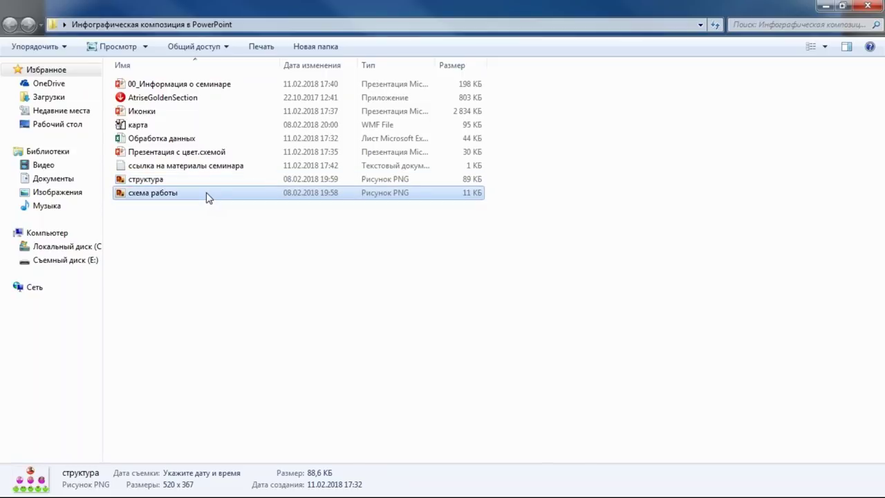
scroll(523, 291, up, 1)
scroll(523, 291, up, 1)
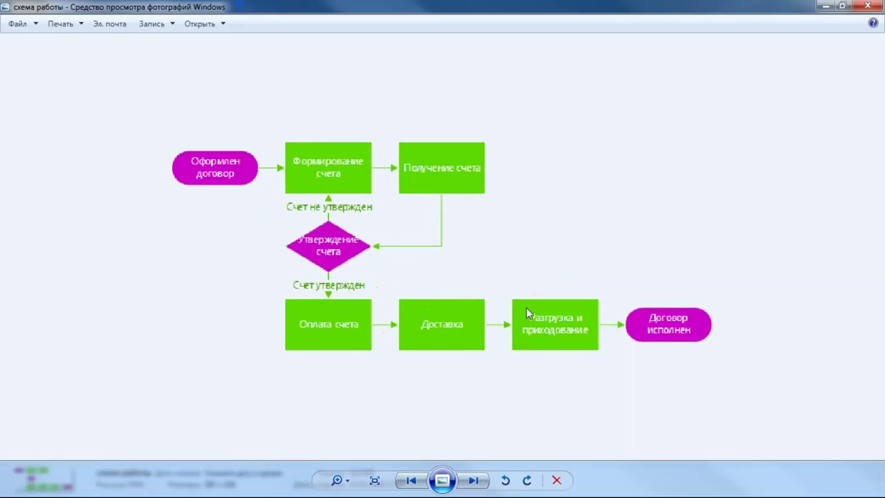
scroll(523, 291, up, 1)
scroll(617, 387, up, 1)
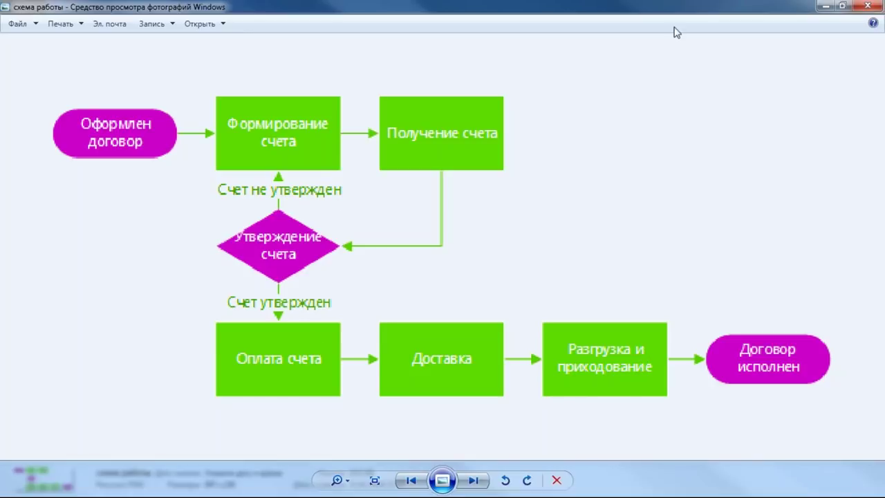
click(868, 6)
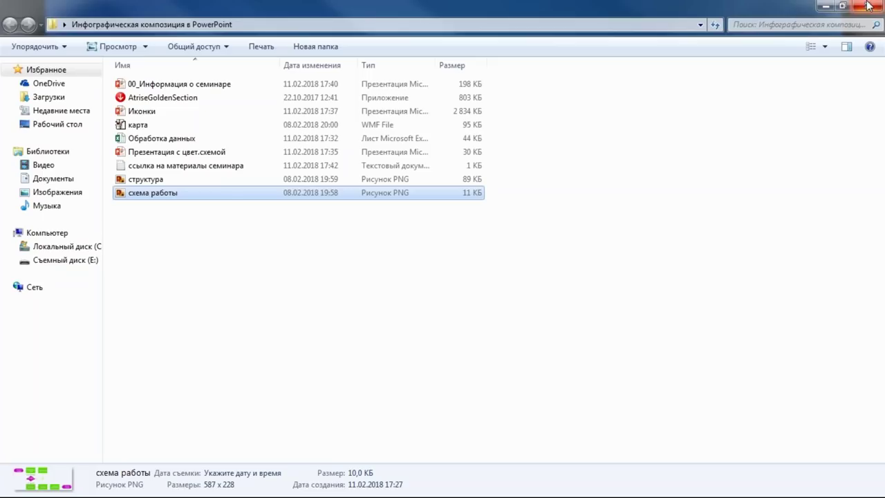
Step: Open the карта WMF map of Russia in Paint from the seminar folder
click(399, 256)
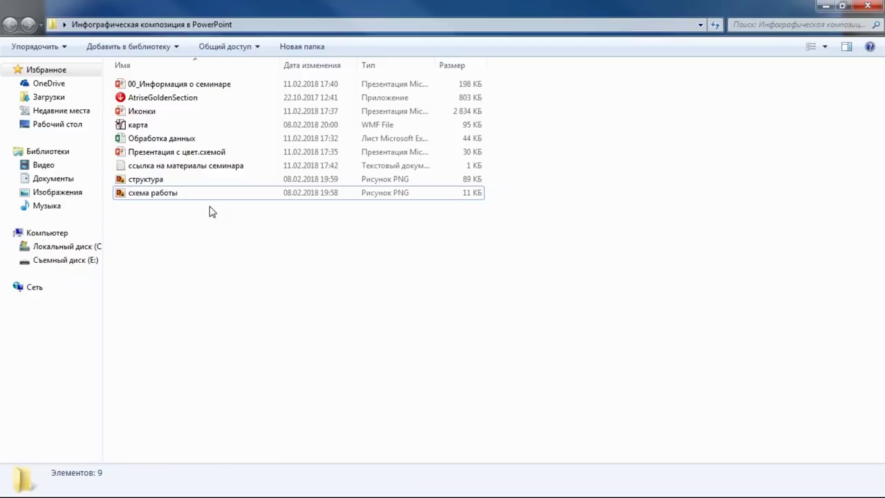
double_click(158, 125)
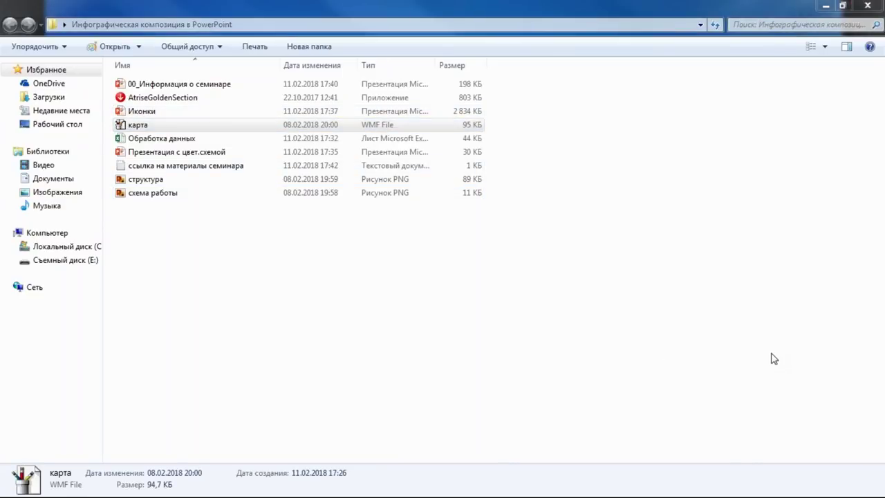
scroll(71, 233, up, 1)
scroll(73, 233, up, 1)
scroll(73, 234, down, 1)
scroll(71, 238, down, 1)
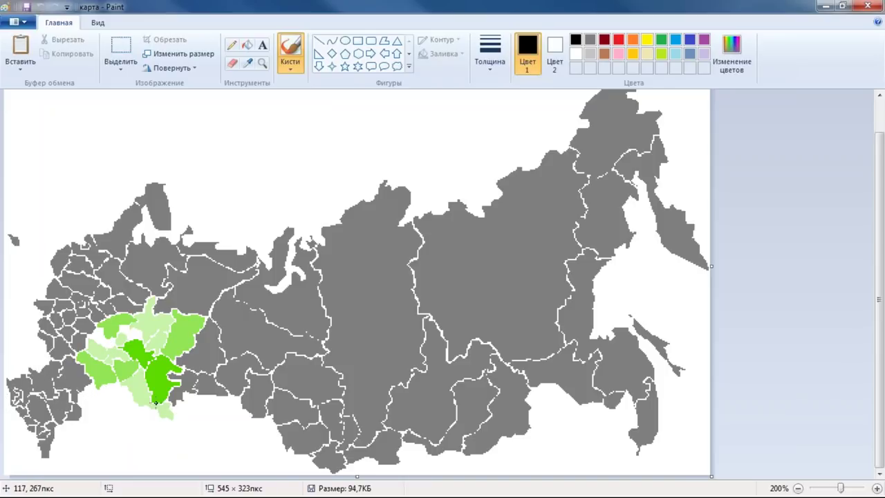
Step: Zoom in and out on the карта map in Paint, then close Paint
ctrl+scroll(103, 404, up, 1)
scroll(92, 408, down, 3)
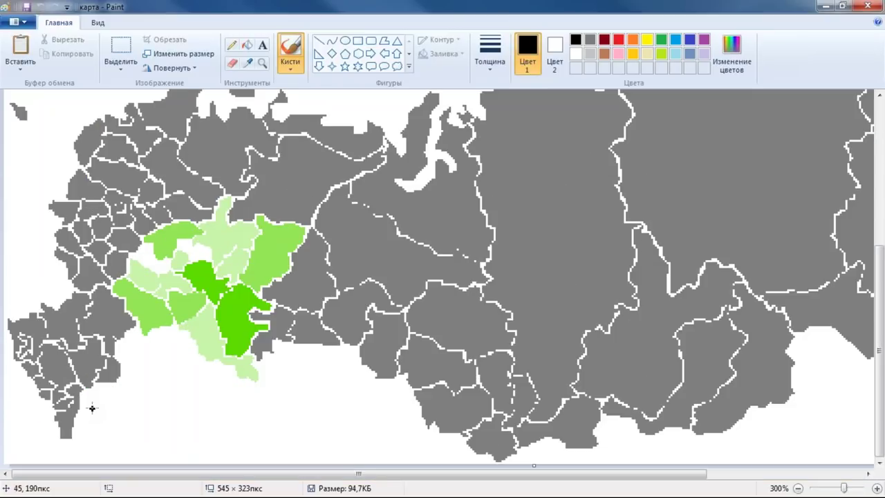
ctrl+scroll(94, 408, up, 1)
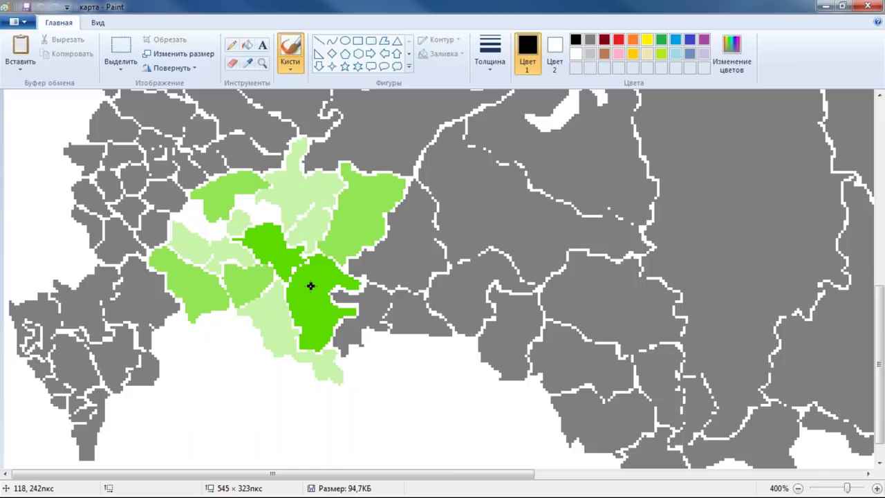
scroll(311, 285, down, 1)
scroll(310, 285, down, 1)
scroll(311, 285, up, 1)
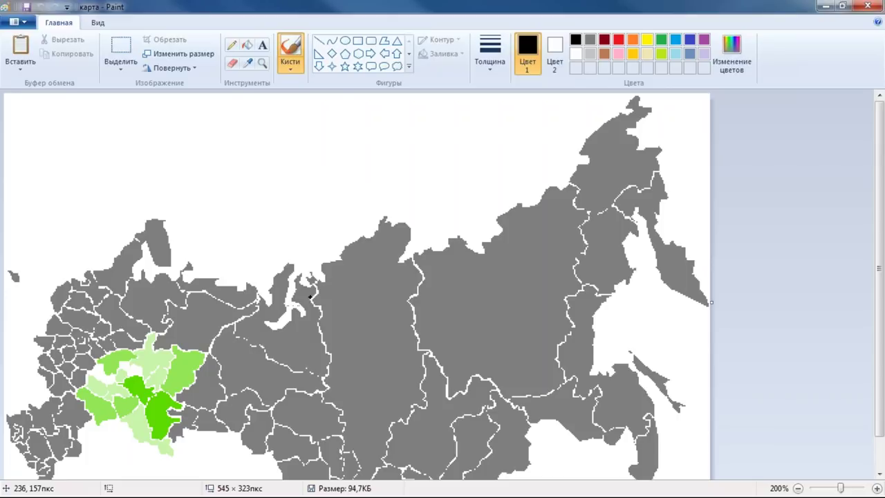
scroll(115, 375, down, 1)
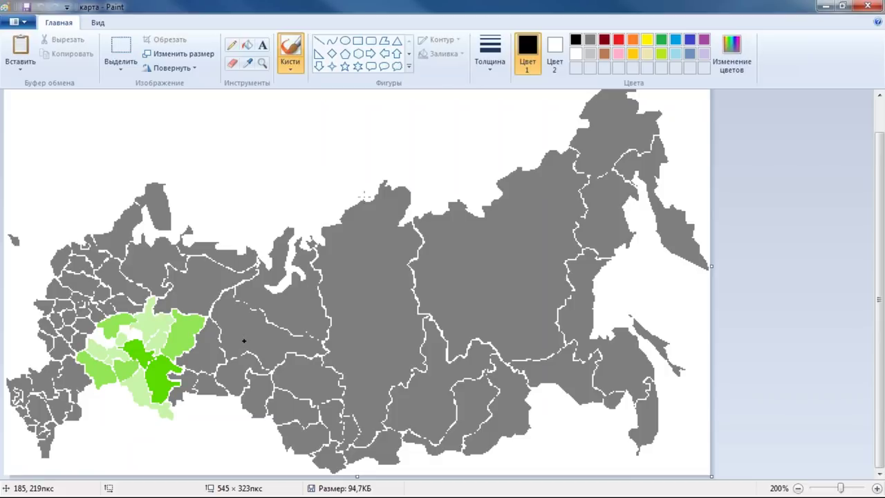
click(867, 7)
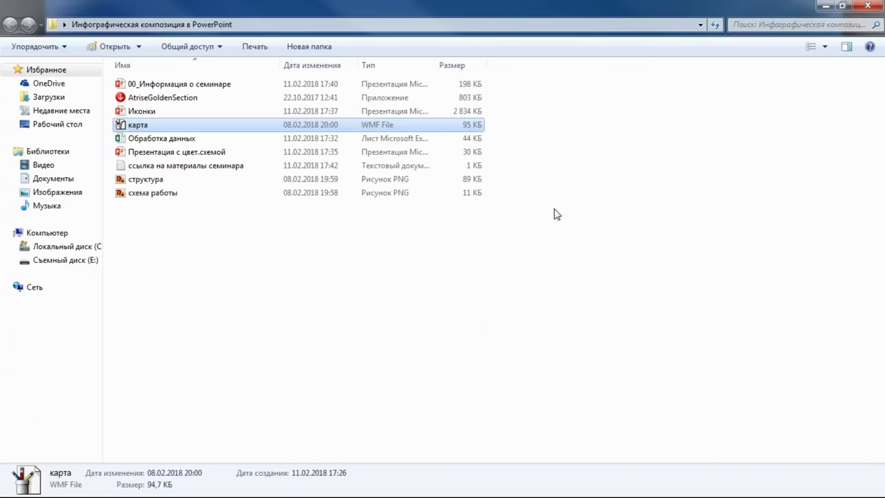
Step: Open the Обработка данных workbook in Excel, showing its Диаграммы sheet
click(595, 160)
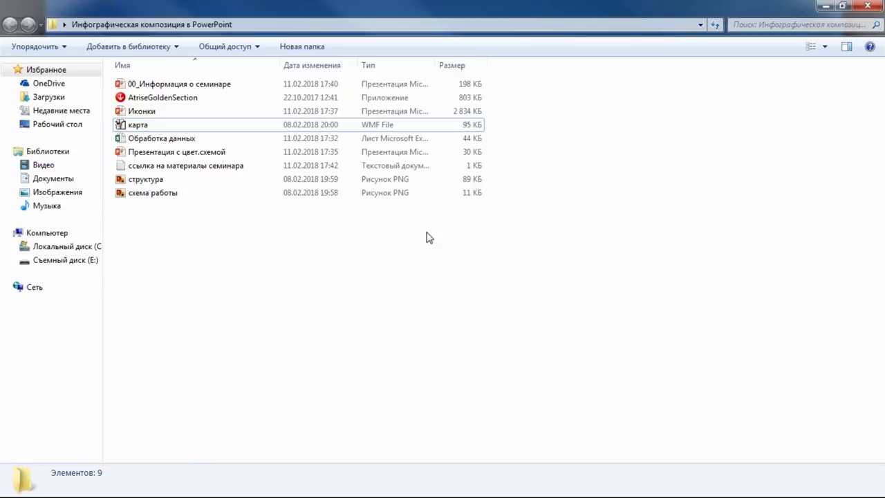
click(145, 141)
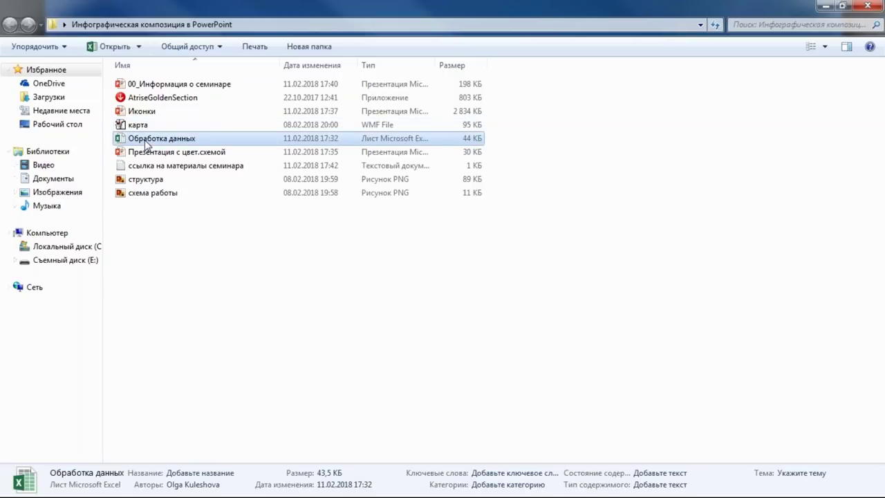
double_click(146, 140)
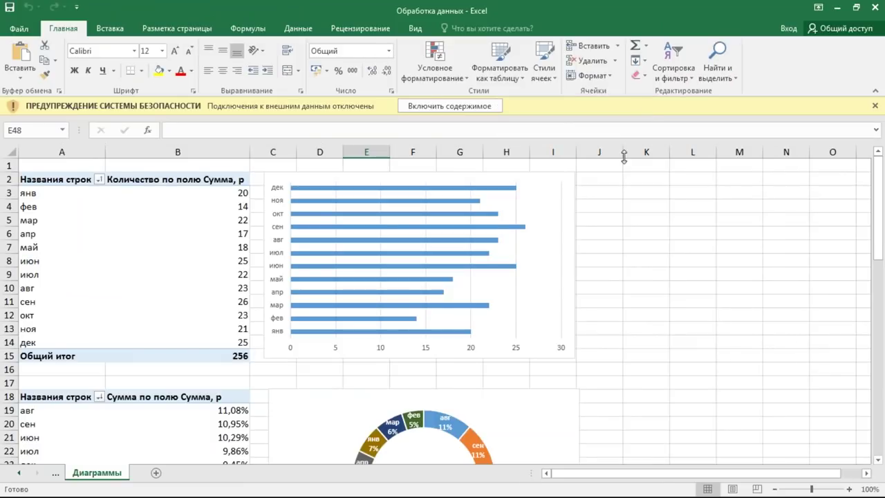
Step: Scroll through the Диаграммы sheet and select the monthly count bar chart
scroll(529, 298, down, 6)
scroll(529, 298, down, 4)
scroll(530, 298, down, 7)
scroll(524, 300, up, 4)
scroll(524, 300, up, 2)
scroll(524, 300, down, 4)
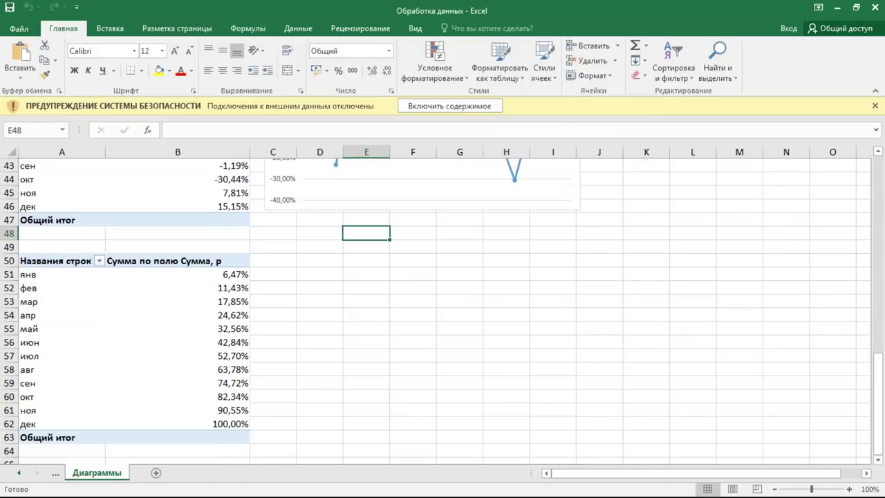
click(519, 301)
scroll(509, 322, up, 3)
scroll(523, 336, up, 2)
scroll(585, 371, up, 4)
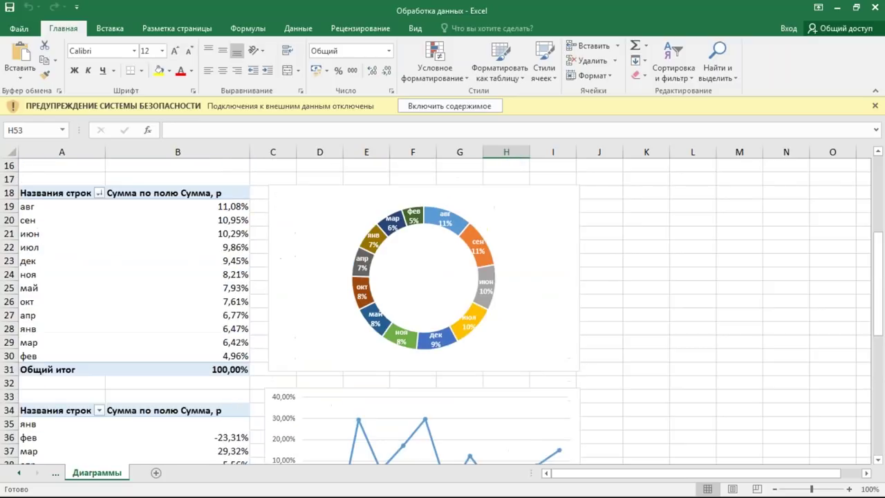
scroll(442, 312, up, 4)
scroll(443, 311, up, 1)
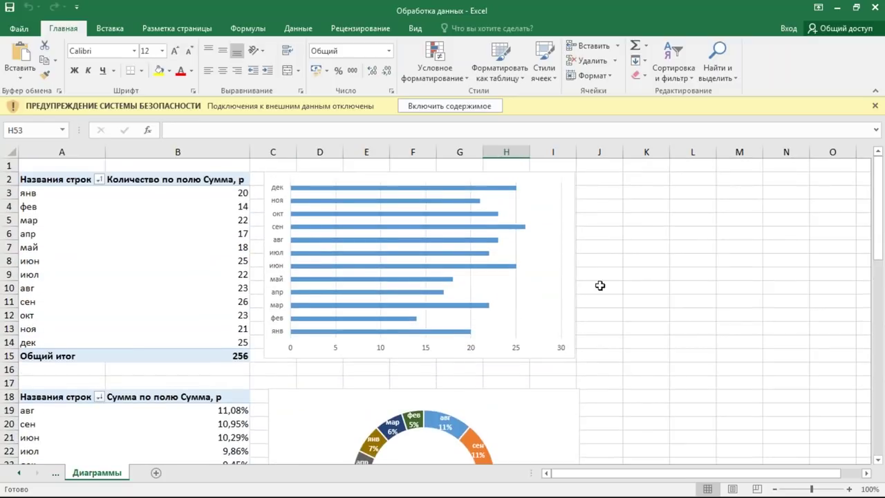
click(557, 223)
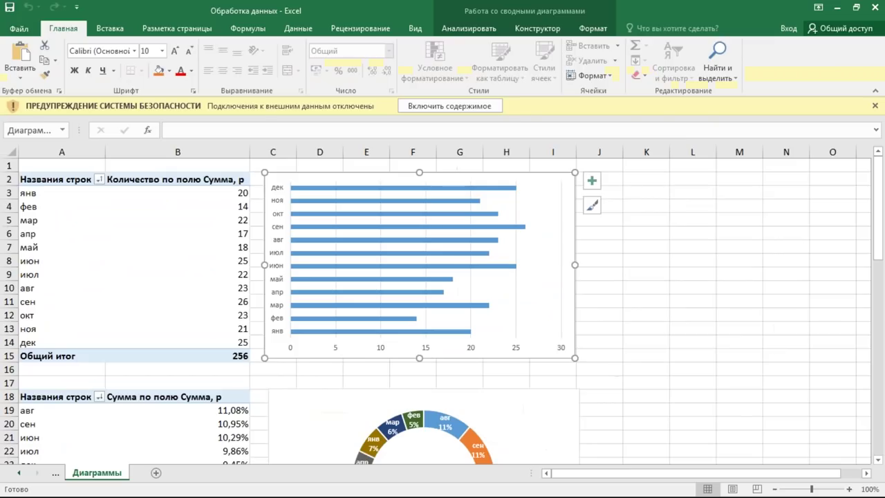
Step: Deselect the chart at cell B8 and switch to Лист2 with the orders table
click(194, 266)
key(ctrl+Page_Up)
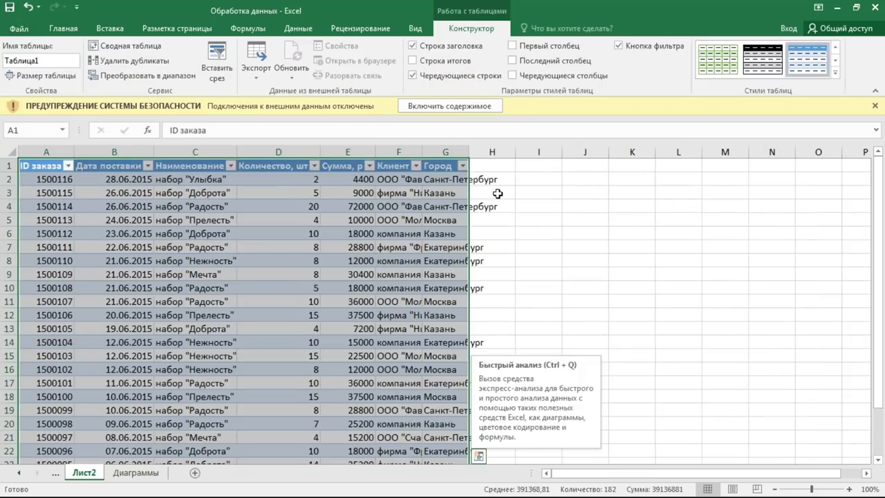
scroll(352, 288, down, 3)
scroll(352, 288, up, 3)
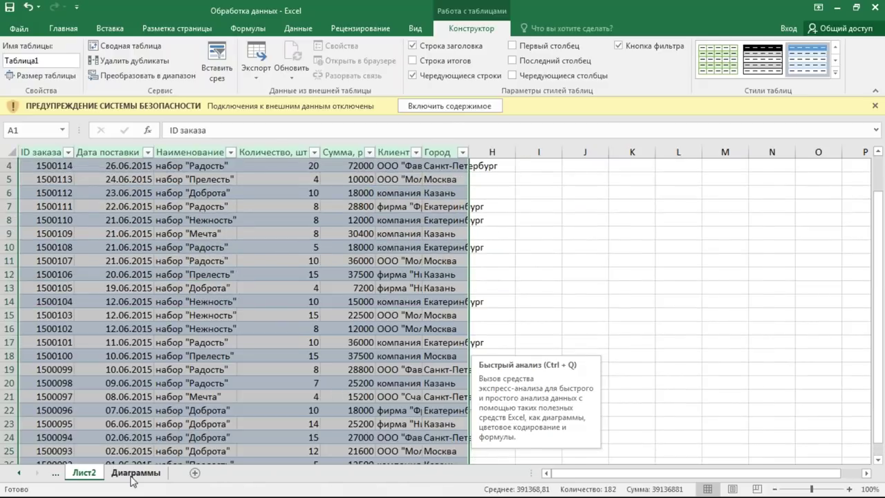
Step: Go back to the Диаграммы sheet, select cell B5 and the bar chart, and scroll down the sheet
click(133, 477)
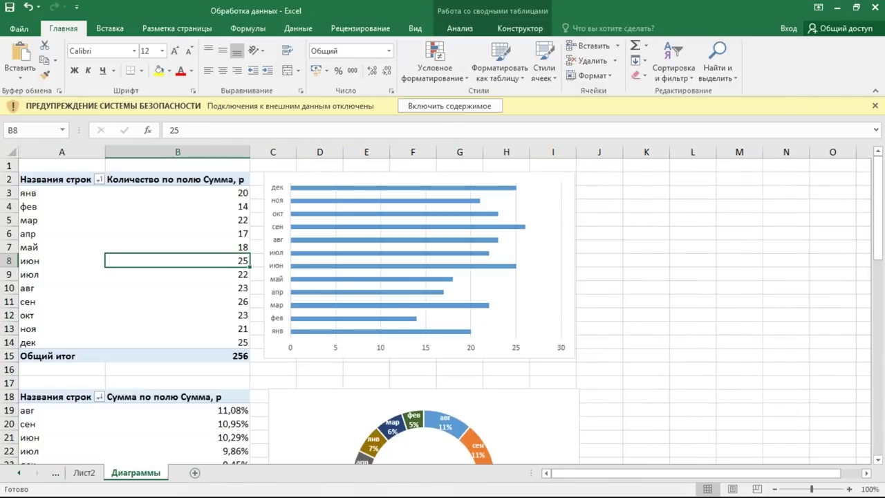
click(154, 221)
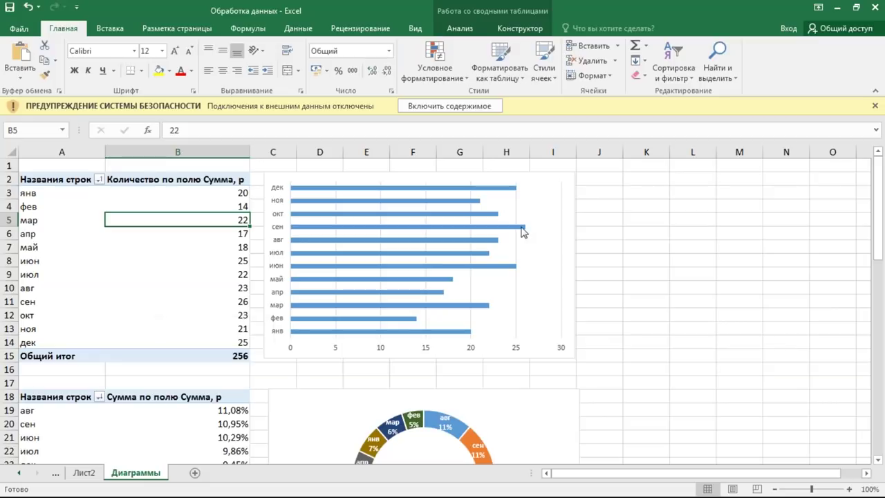
click(535, 191)
scroll(515, 311, down, 1)
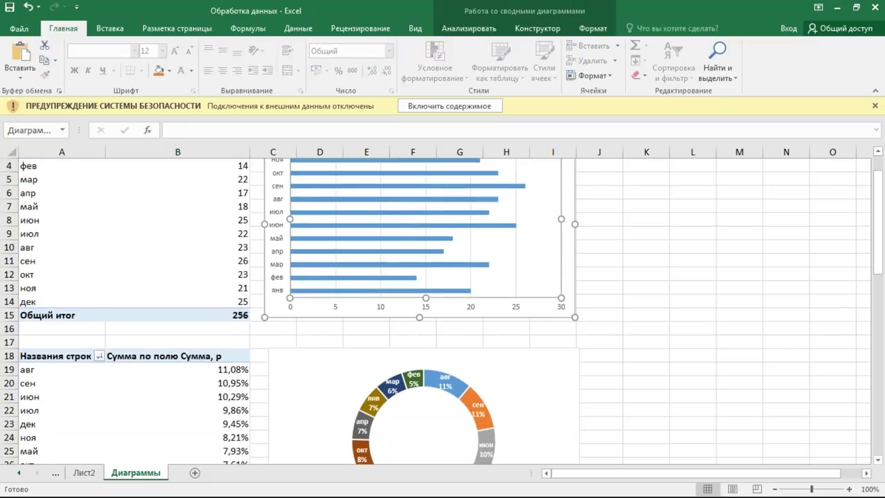
scroll(510, 315, down, 1)
scroll(510, 315, down, 1)
scroll(509, 314, down, 1)
scroll(510, 315, down, 1)
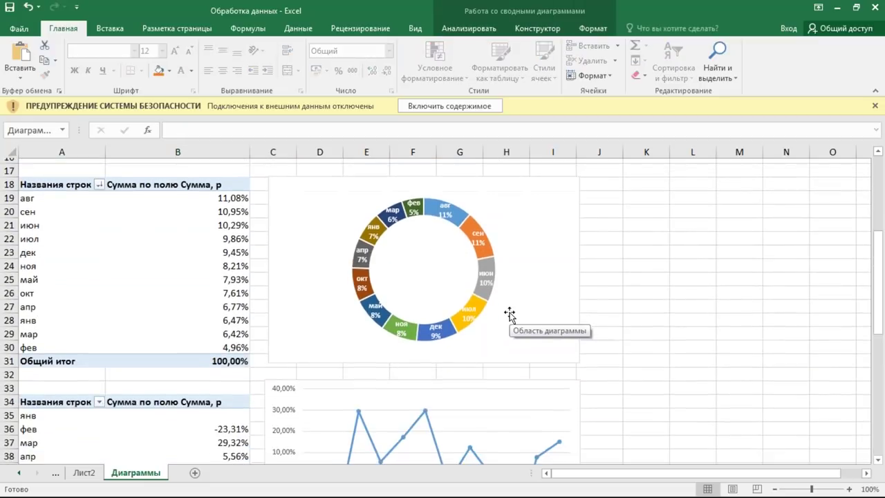
scroll(510, 315, down, 2)
scroll(510, 315, down, 2)
scroll(509, 315, down, 1)
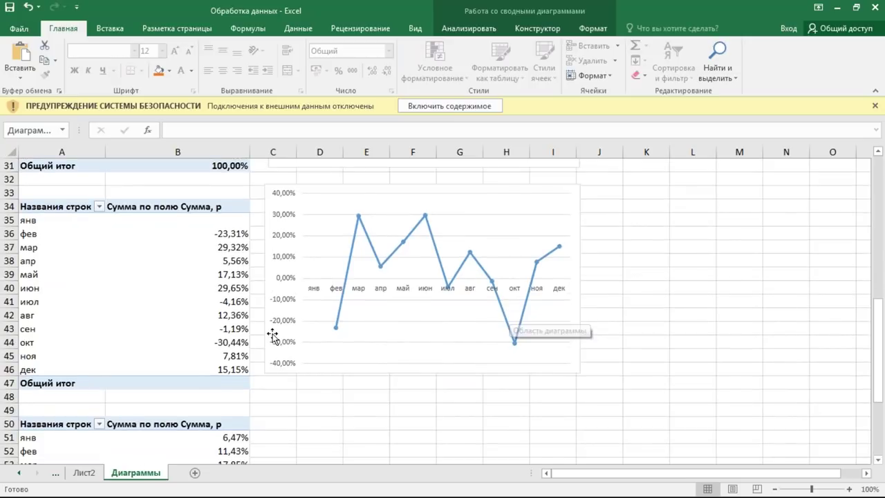
Step: Select the whole bar chart area, then the percentage line chart of monthly sum changes
scroll(273, 336, up, 2)
scroll(273, 335, up, 4)
scroll(273, 335, up, 4)
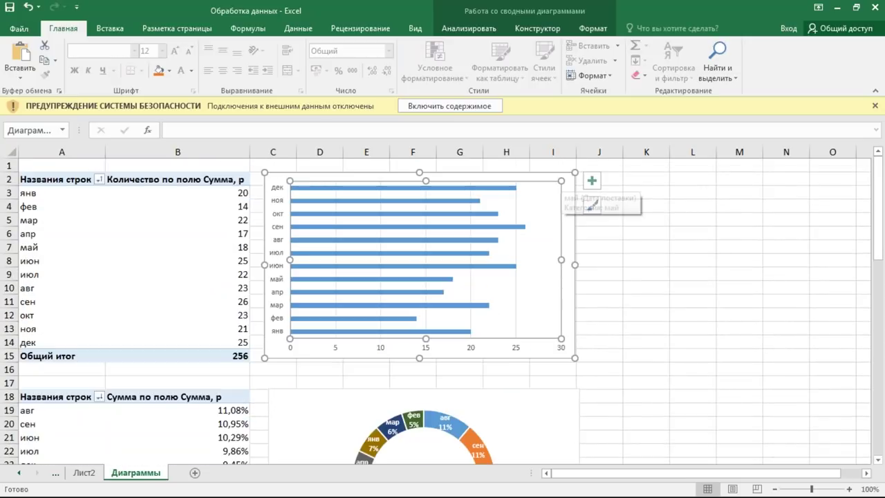
click(565, 178)
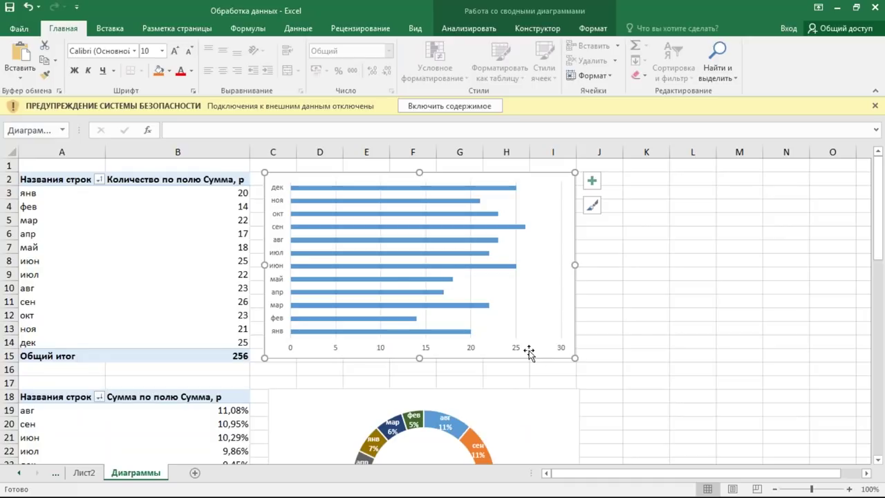
scroll(514, 410, down, 4)
scroll(514, 411, down, 2)
scroll(514, 411, down, 3)
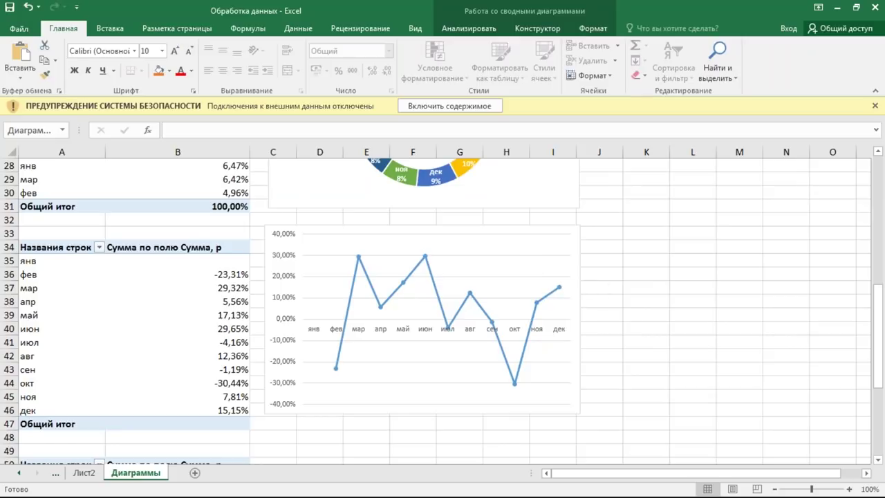
click(573, 234)
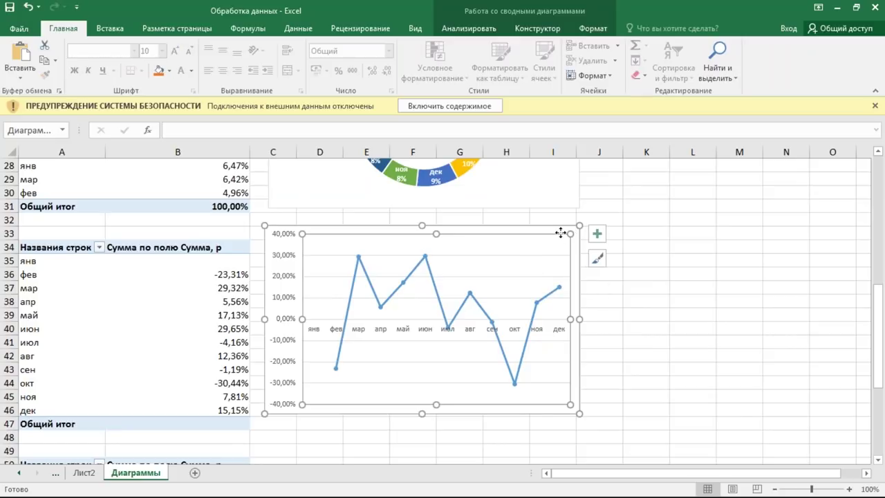
click(559, 231)
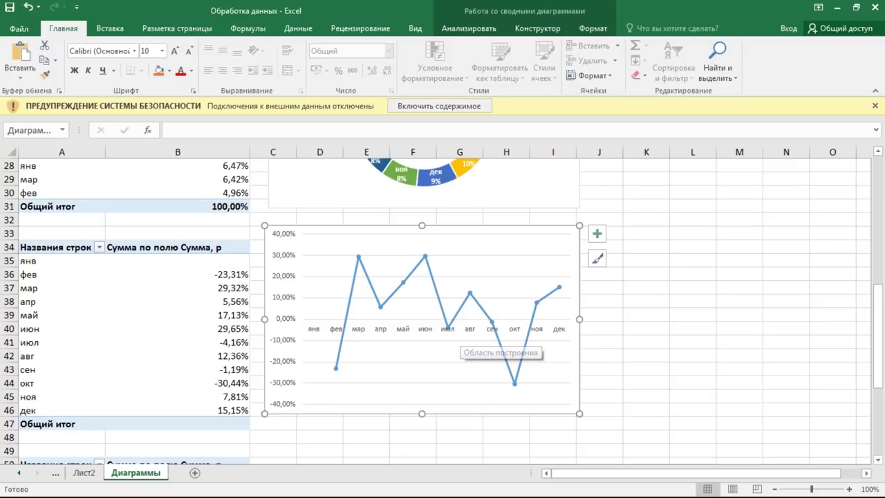
Step: Minimize Excel to reveal the seminar folder and select the Презентация с цвет.схемой file
click(838, 7)
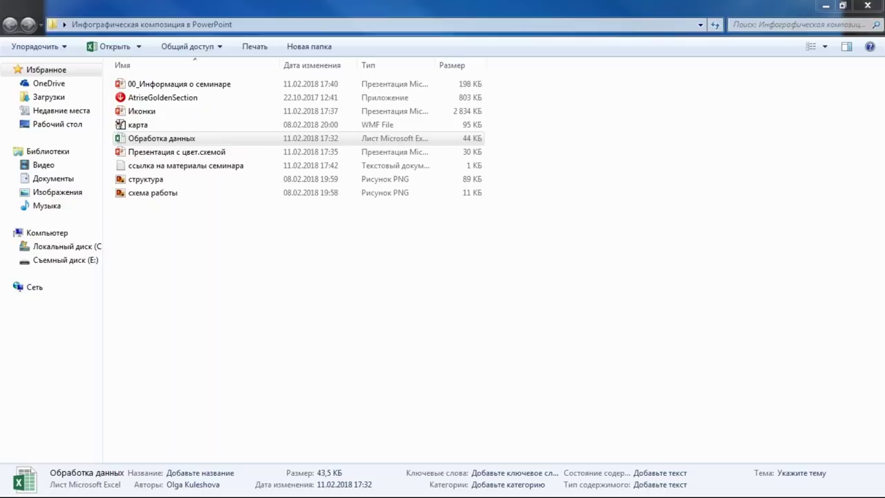
click(410, 247)
Step: Open Презентация с цвет.схемой and draw a green rectangle in the slide's upper left
click(156, 153)
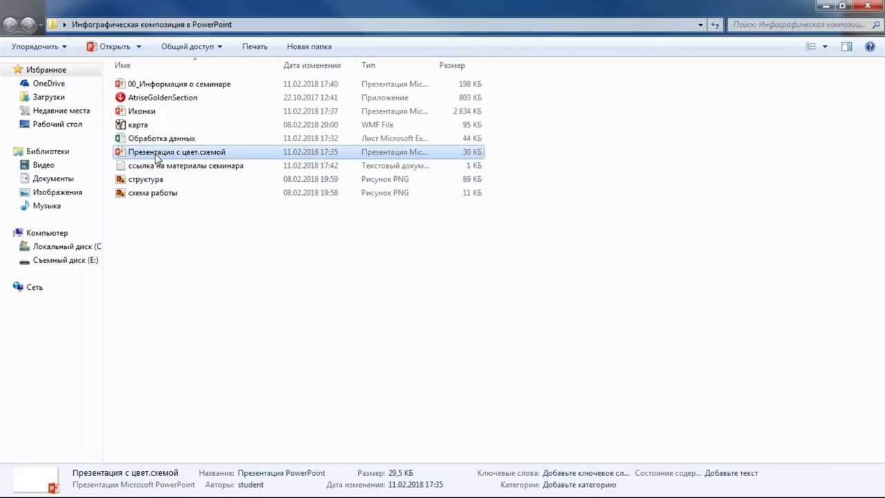
double_click(157, 154)
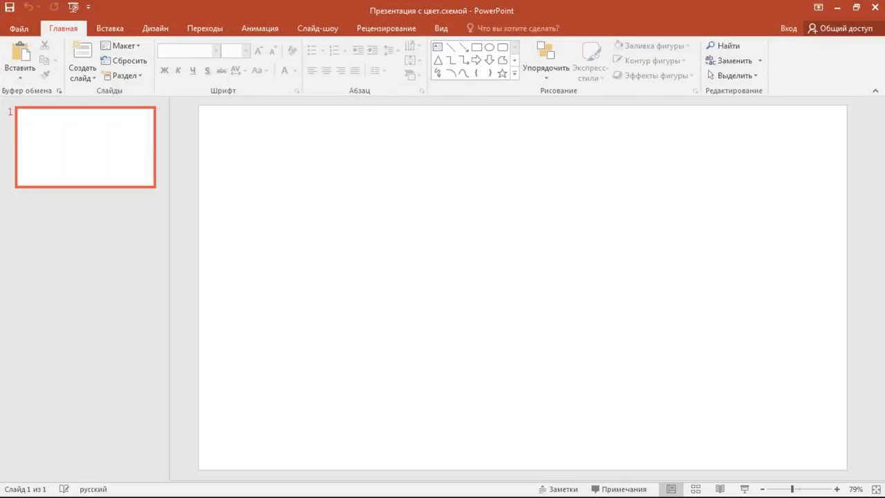
click(634, 146)
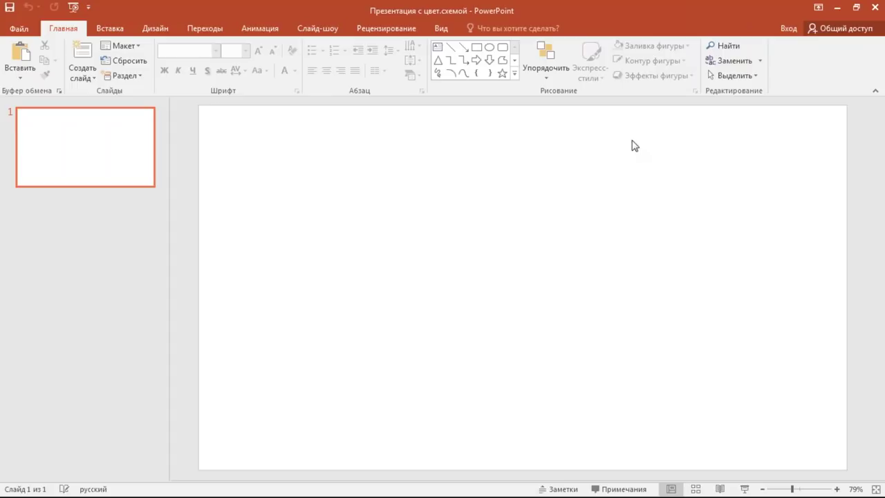
click(477, 48)
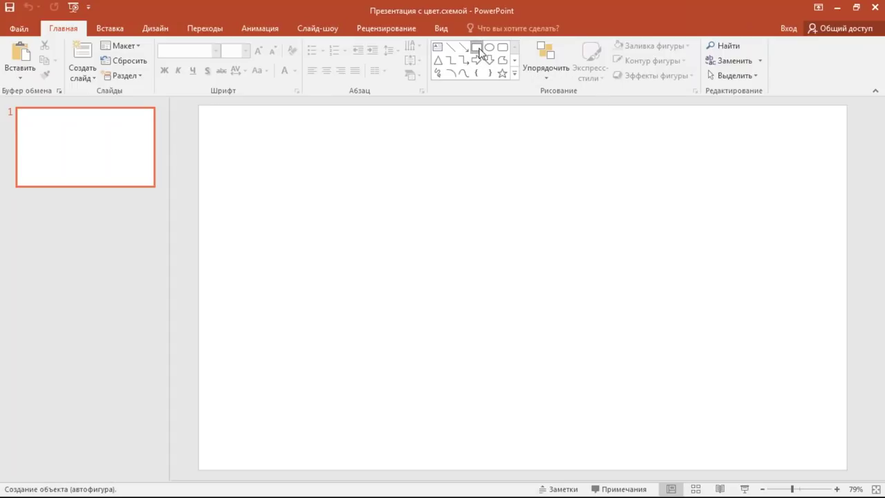
mouse_move(412, 171)
mouse_down()
mouse_move(590, 303)
mouse_move(463, 261)
mouse_up()
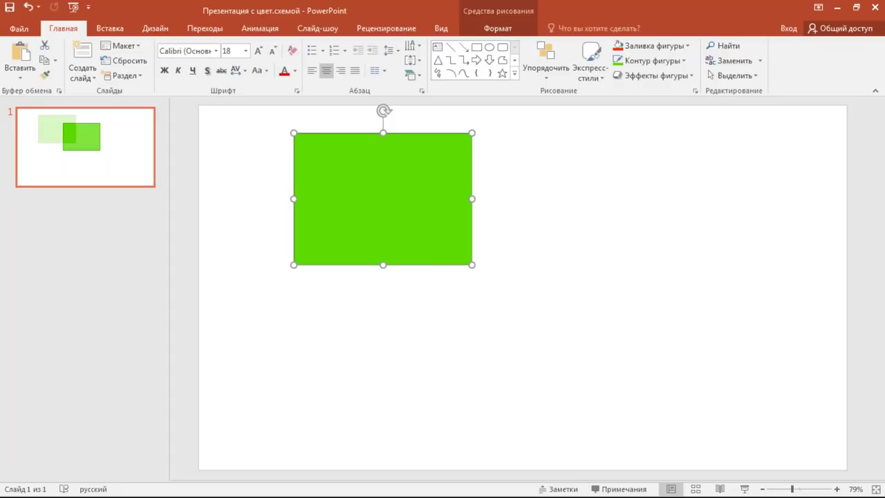
click(530, 290)
Step: Insert a clustered column chart beside the rectangle, then delete it again
click(123, 32)
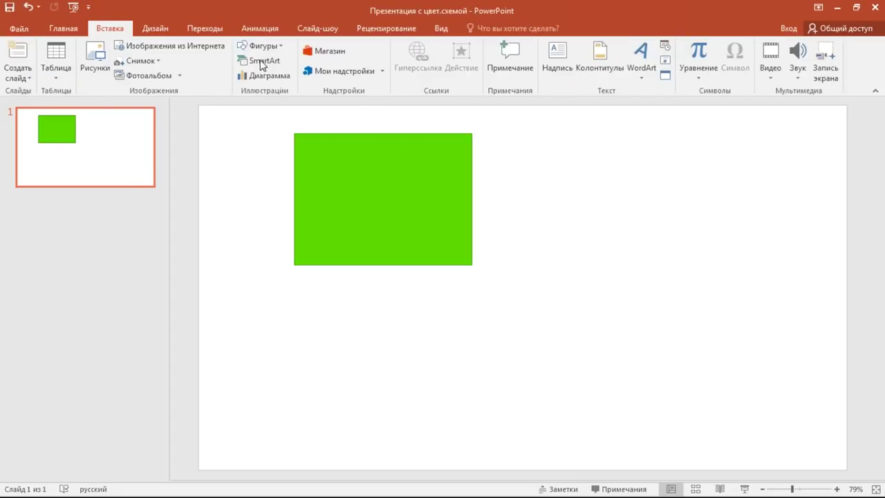
click(268, 75)
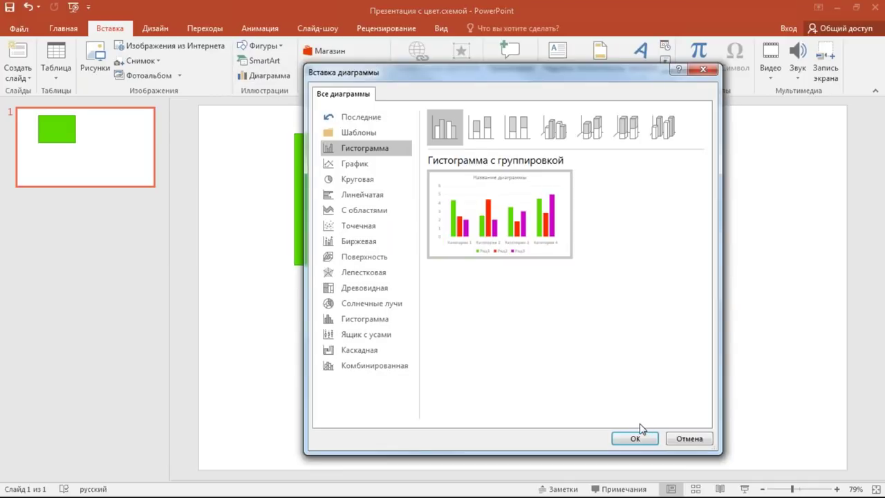
click(637, 434)
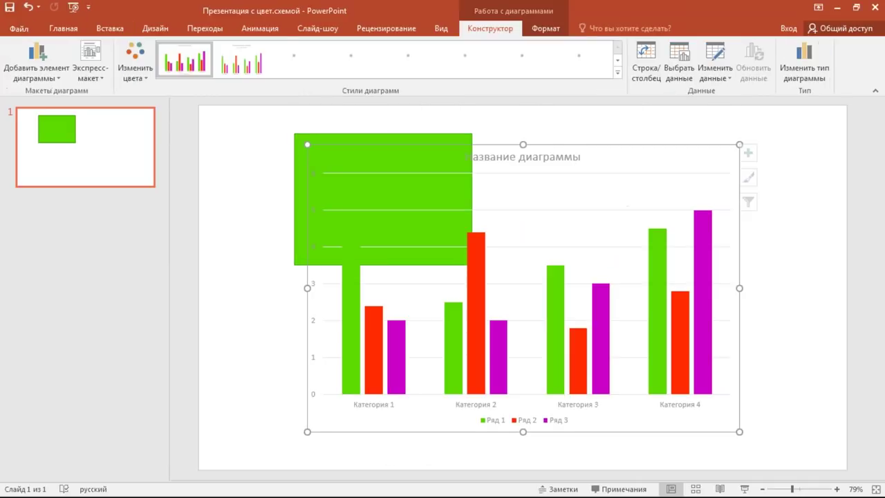
click(731, 11)
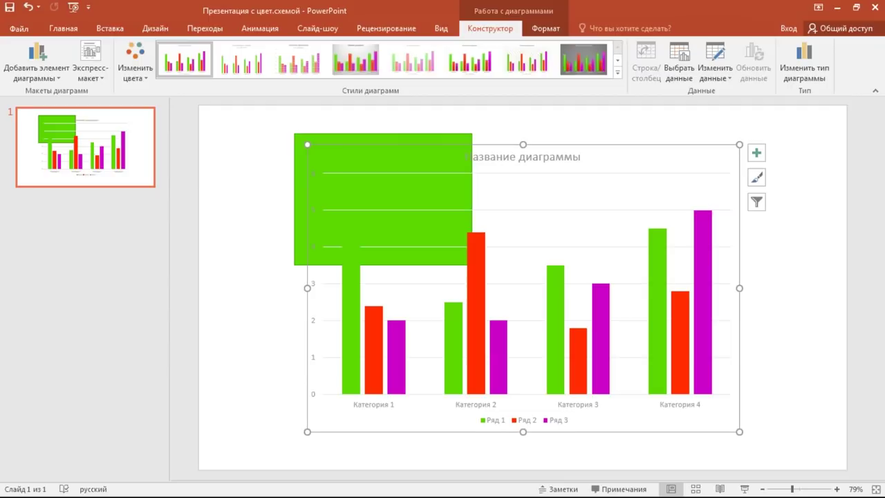
drag(724, 145, 733, 148)
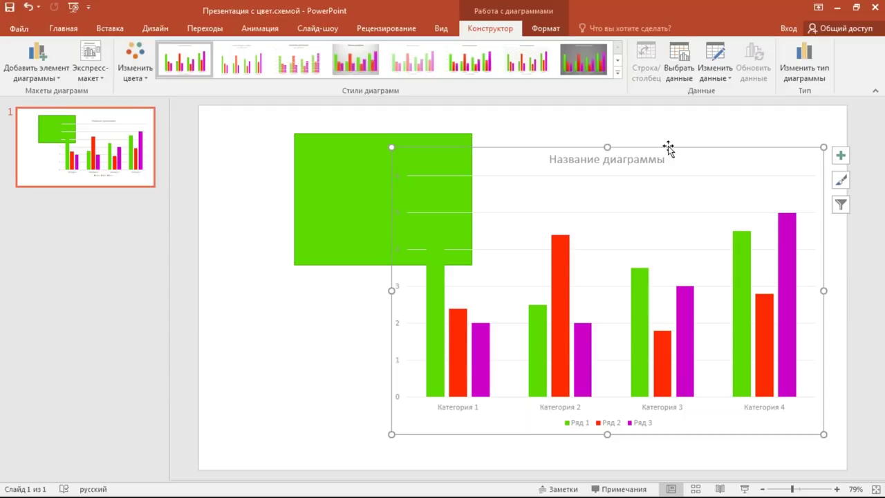
key(Delete)
key(Tab)
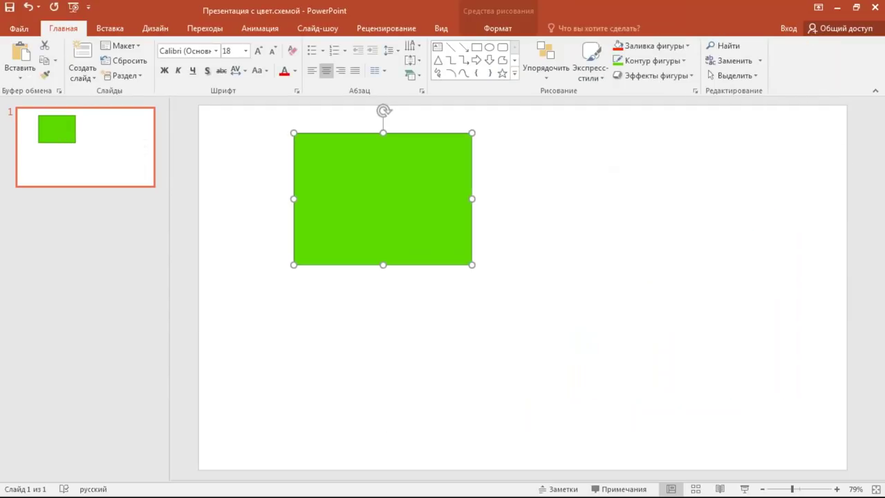
Step: Delete the green rectangle to leave slide 1 blank and show the Design tab's theme options
key(Delete)
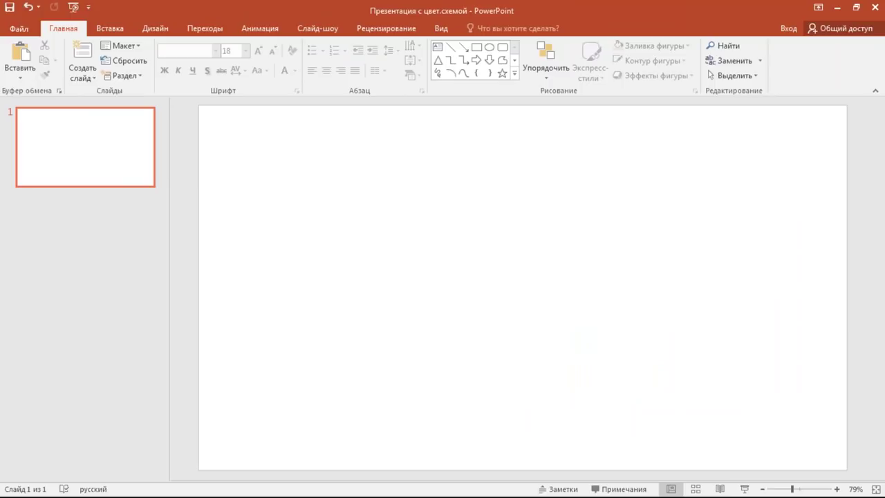
click(153, 31)
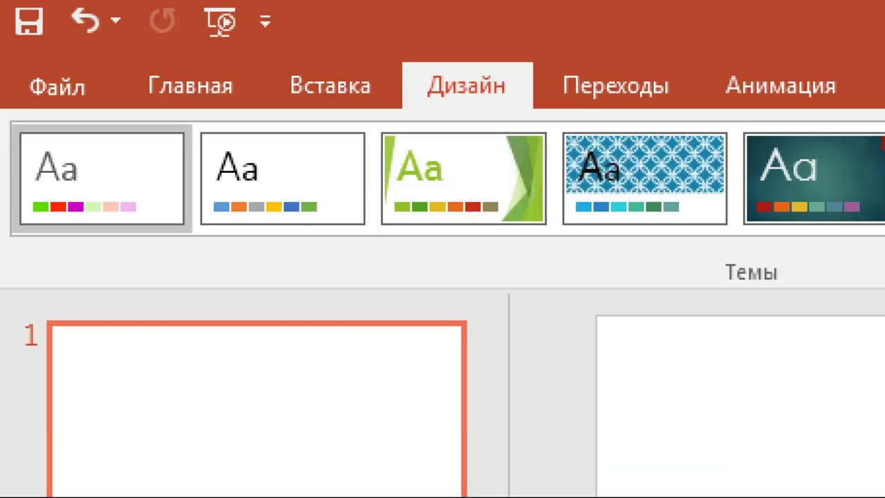
drag(381, 44, 546, 130)
drag(380, 109, 184, 137)
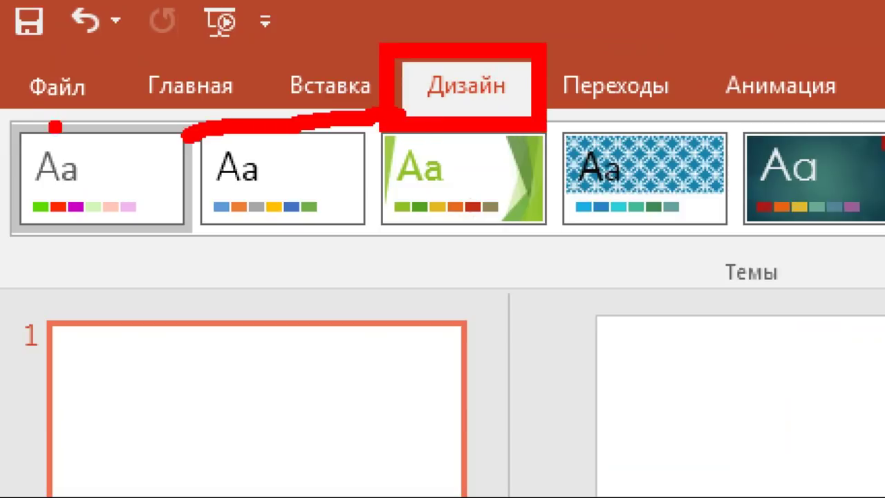
mouse_move(6, 111)
mouse_down()
mouse_move(76, 180)
mouse_move(198, 233)
mouse_up()
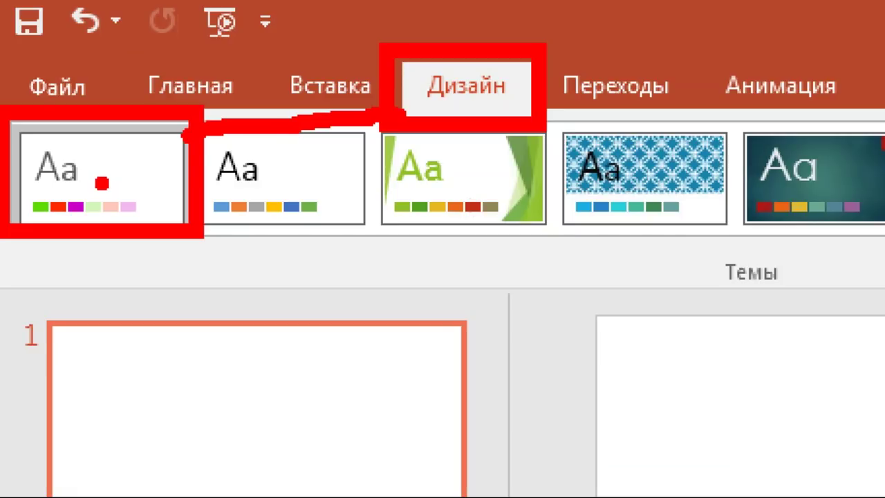
drag(40, 219, 141, 220)
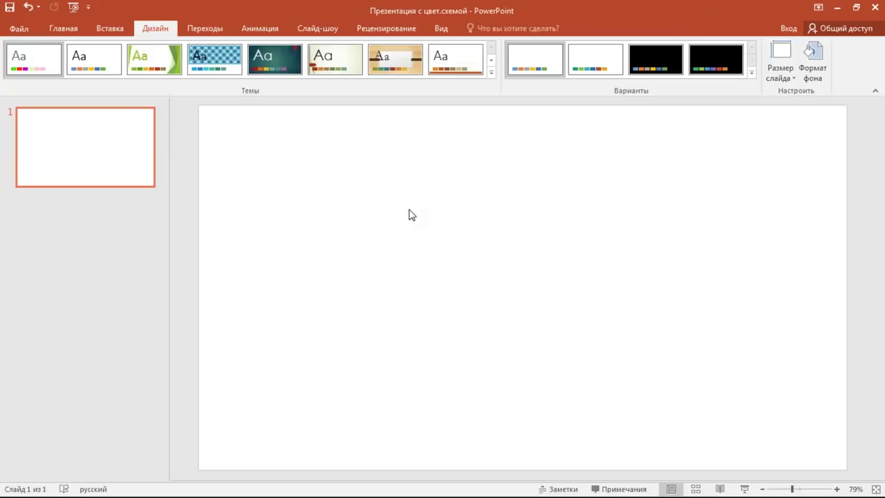
scroll(410, 213, down, 2)
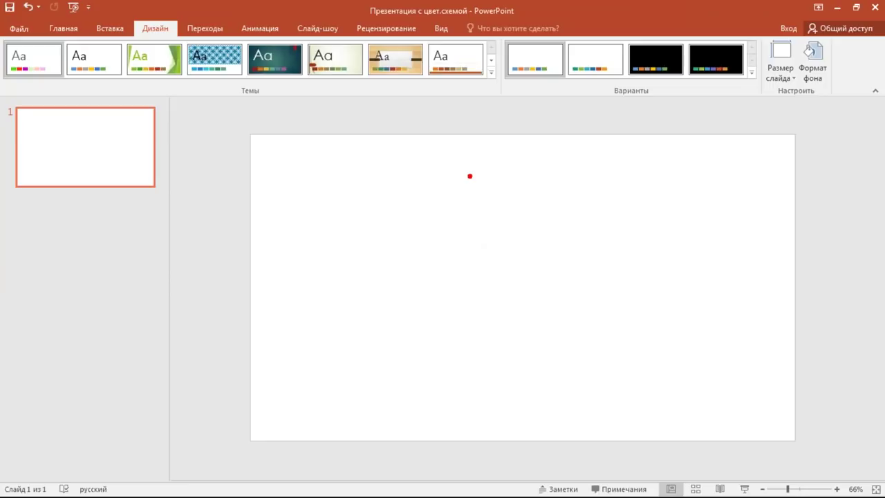
drag(415, 69, 641, 489)
Step: In Customize Slide Size, choose the Лист A4 (210x297 мм) preset
click(787, 72)
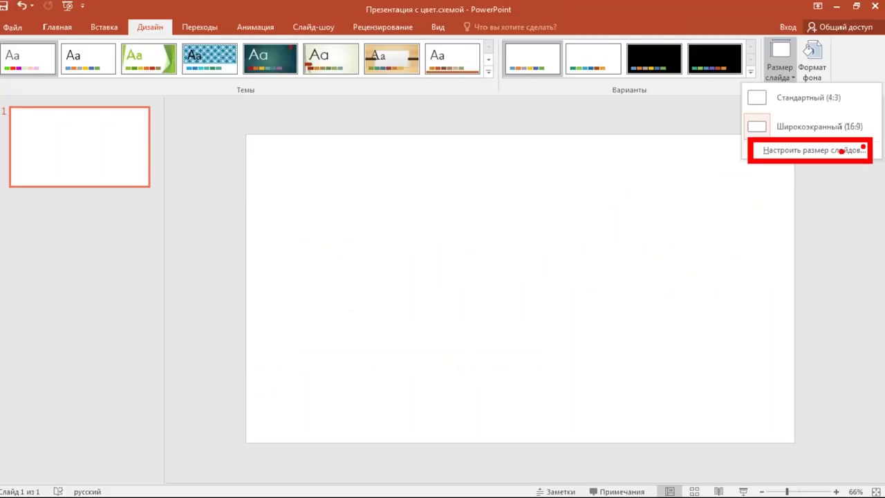
click(781, 58)
click(808, 151)
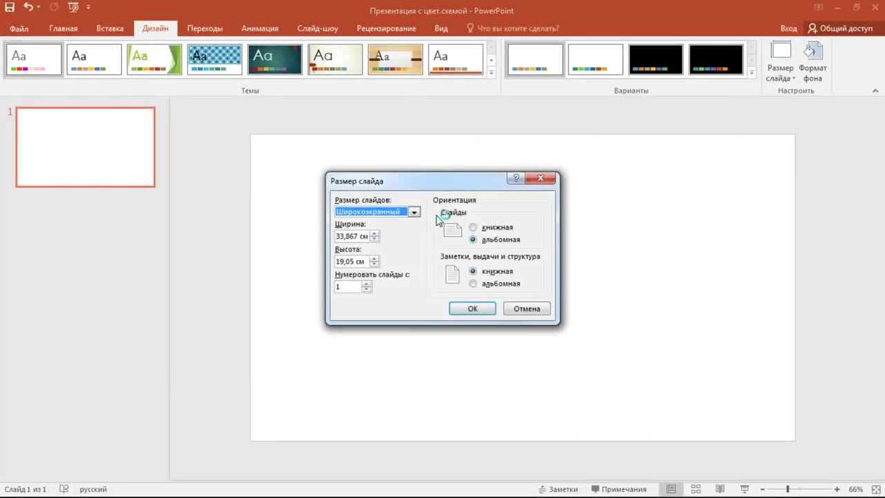
click(416, 213)
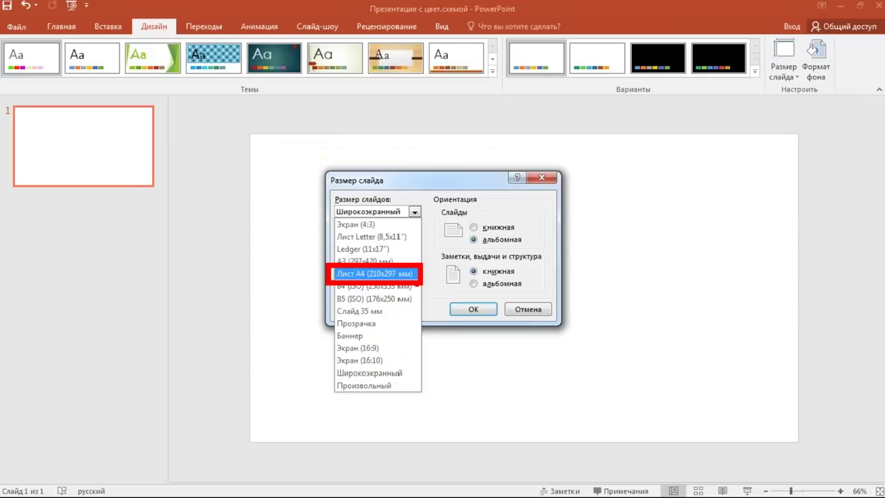
click(396, 213)
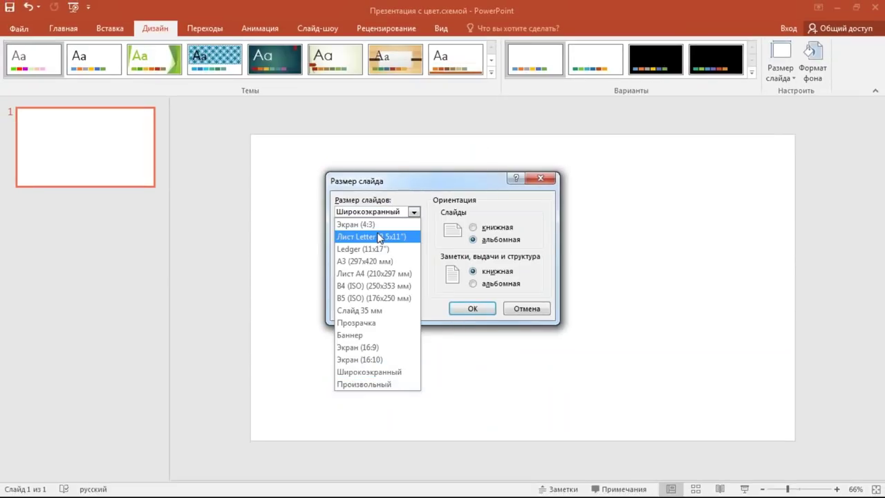
click(373, 276)
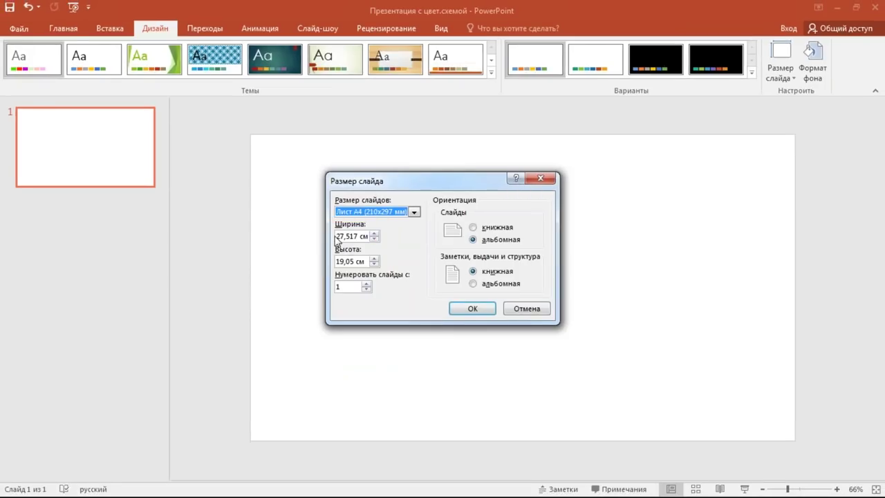
Step: Set the slide width to 29,7 cm and height to 21 cm and confirm
drag(337, 236, 407, 238)
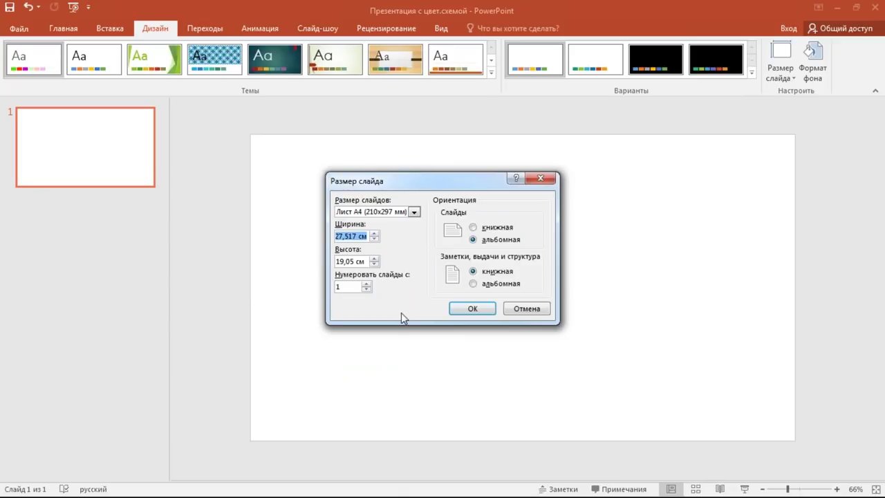
text(296)
key(BackSpace)
text(,7)
key(Tab)
text(21)
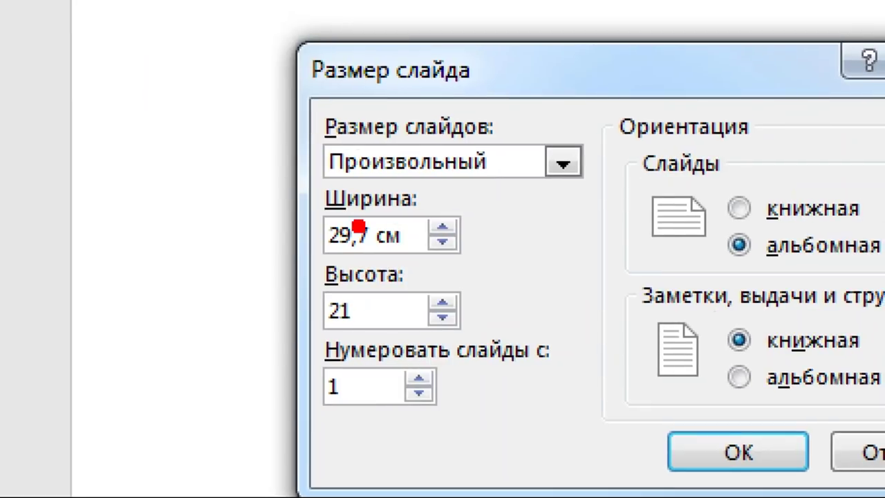
drag(330, 190, 315, 153)
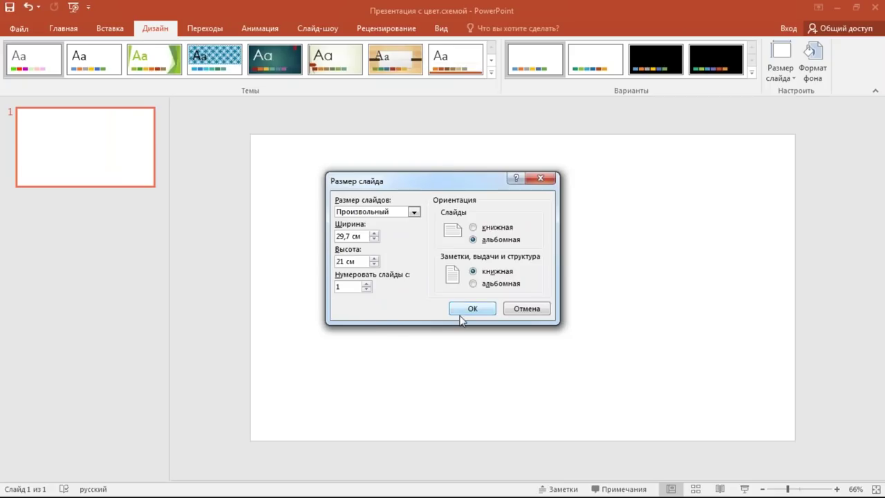
click(470, 309)
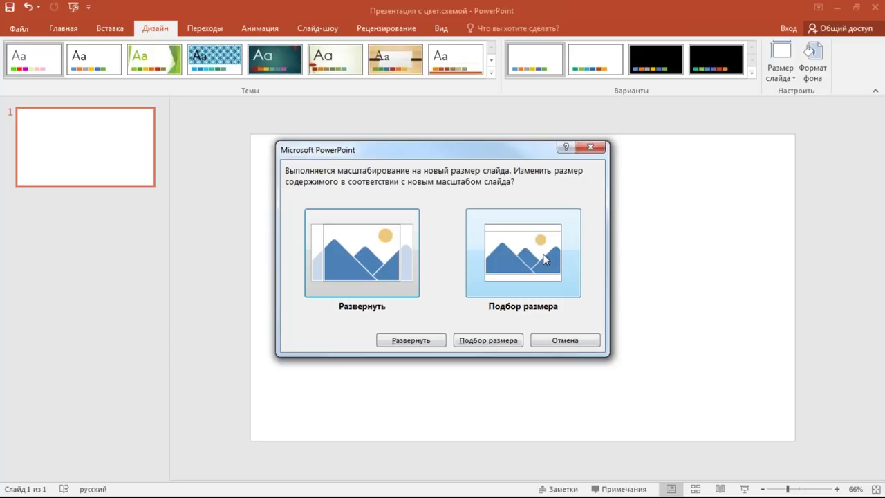
Step: Choose Ensure Fit so the blank slide scales to the 29,7 × 21 cm A4 landscape size
click(543, 253)
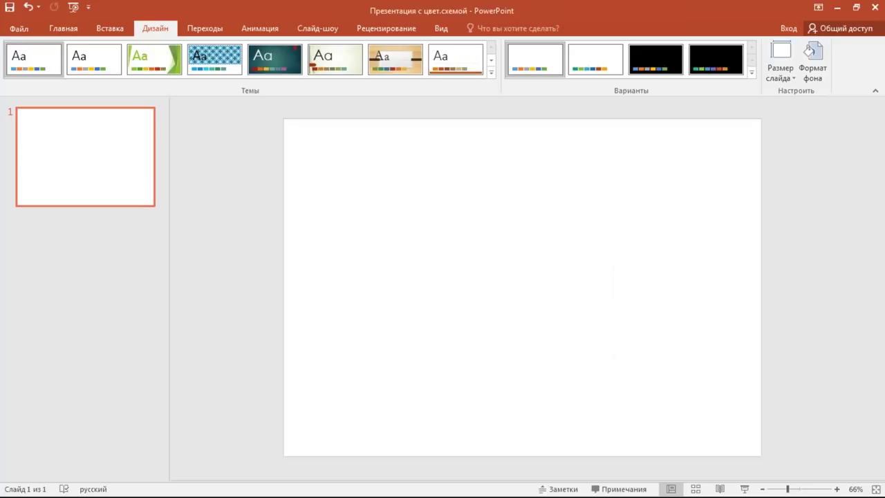
scroll(577, 314, down, 2)
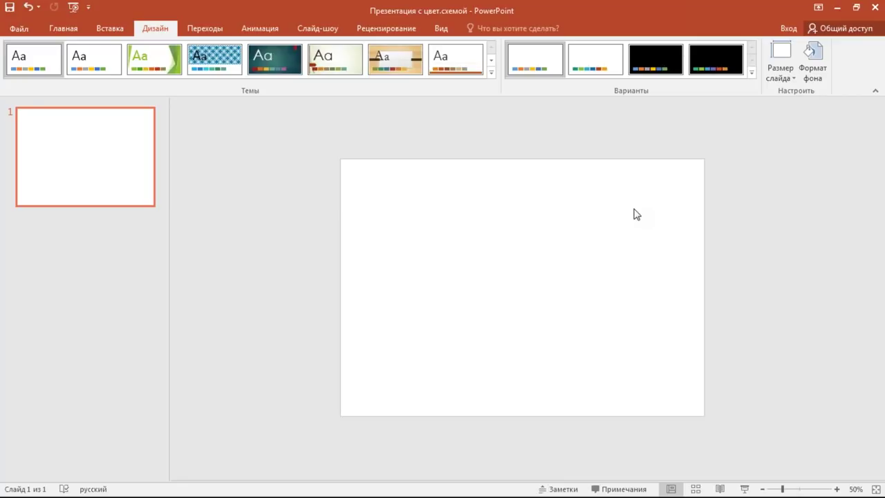
Step: Minimize PowerPoint and preview the карта and структура images in the folder
click(838, 7)
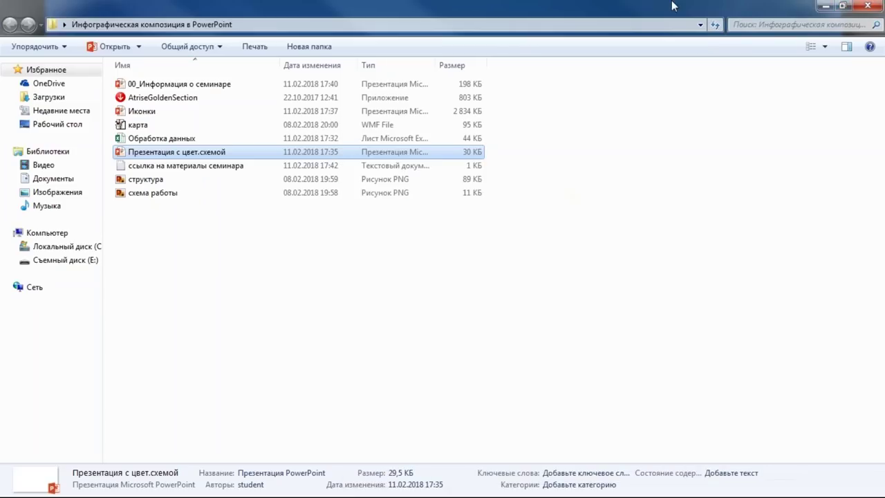
double_click(165, 127)
click(861, 6)
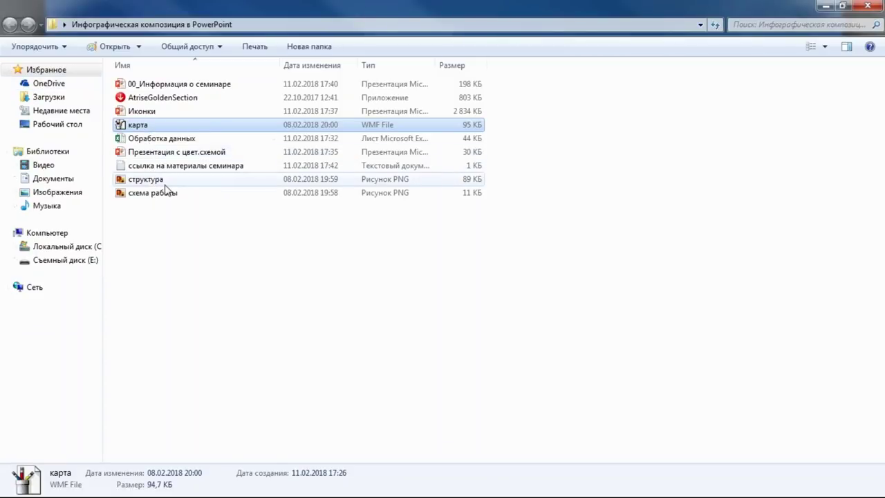
double_click(153, 181)
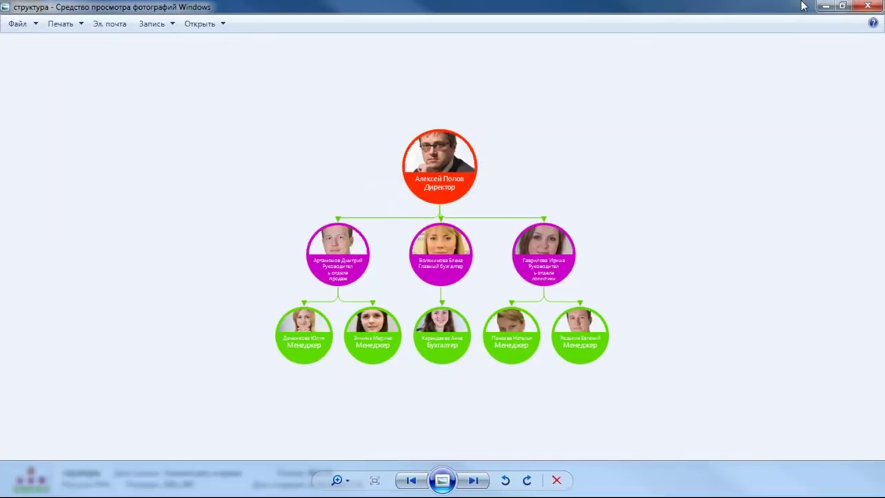
click(867, 6)
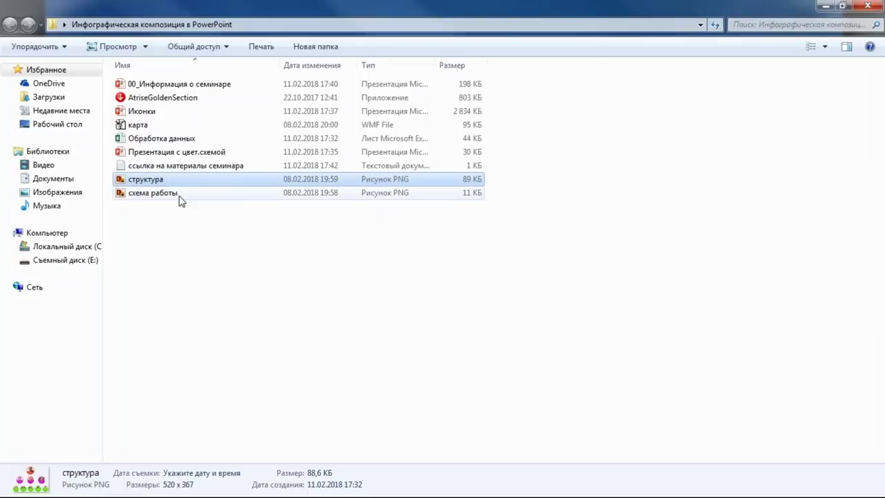
Step: Preview the схема работы picture, then open the Обработка данных workbook
click(178, 200)
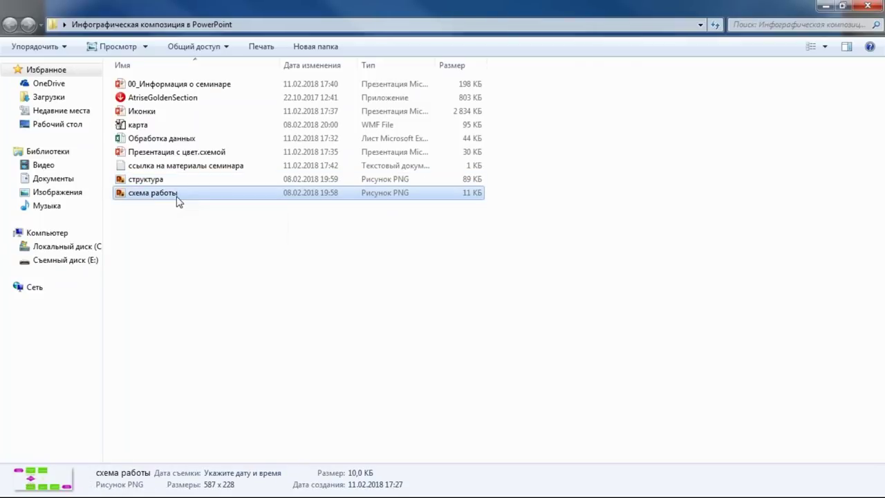
double_click(177, 200)
click(868, 5)
double_click(155, 137)
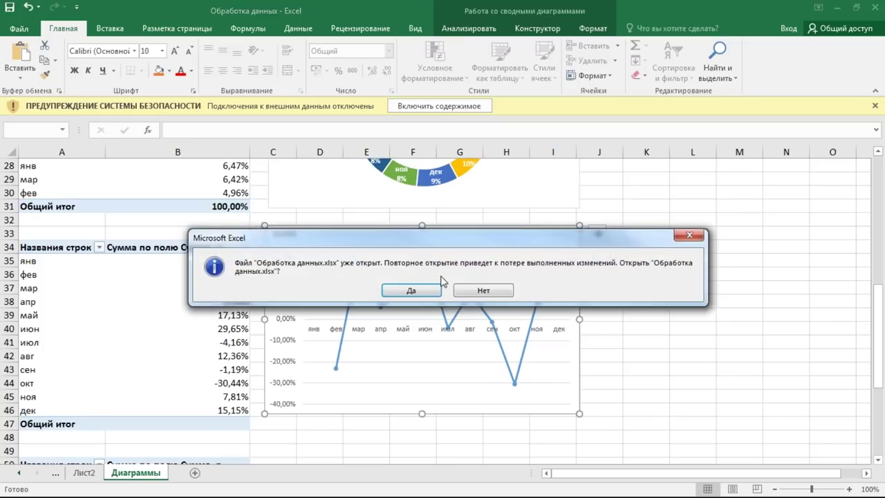
Step: Decline reopening Обработка данных, browse its Диаграммы charts, then minimize Excel and clear the folder selection
click(484, 290)
scroll(478, 290, up, 8)
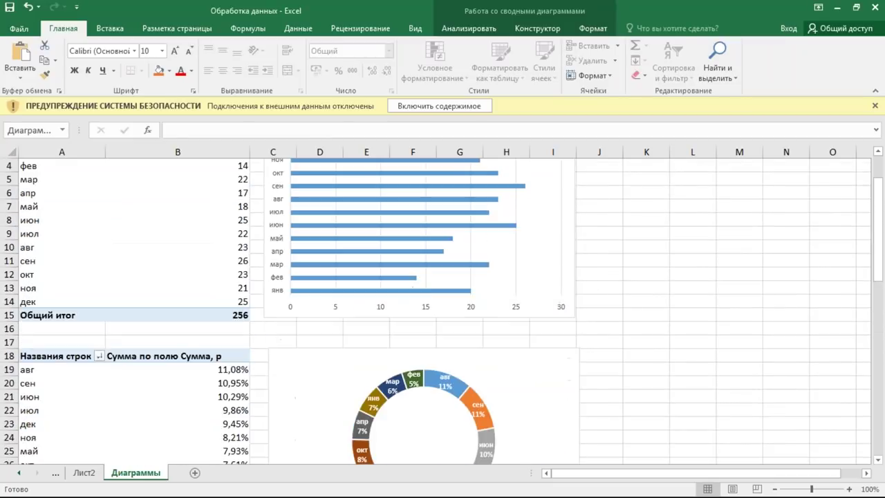
scroll(478, 290, up, 1)
scroll(506, 354, down, 6)
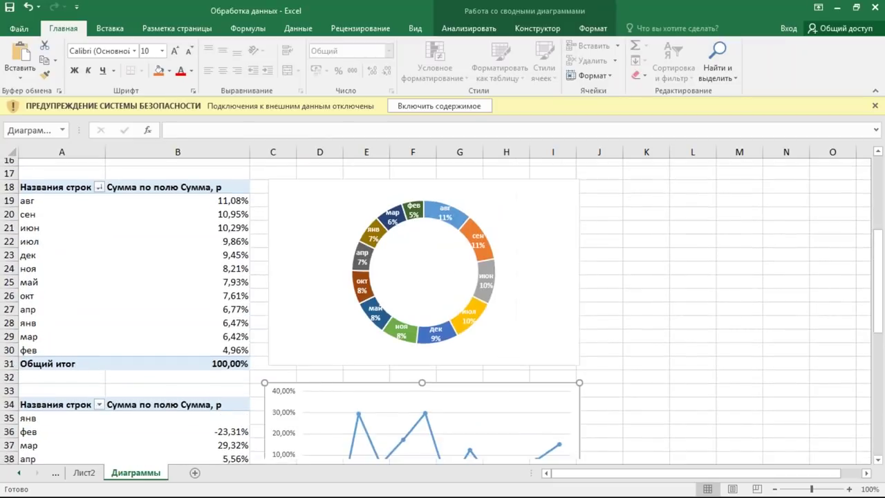
scroll(505, 354, down, 10)
scroll(506, 354, up, 6)
scroll(505, 354, up, 5)
scroll(505, 297, up, 5)
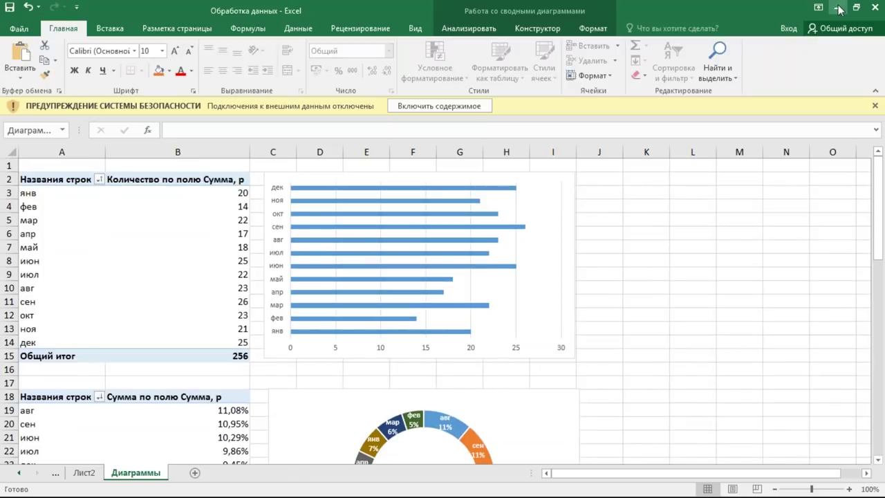
scroll(505, 357, down, 3)
scroll(506, 357, down, 4)
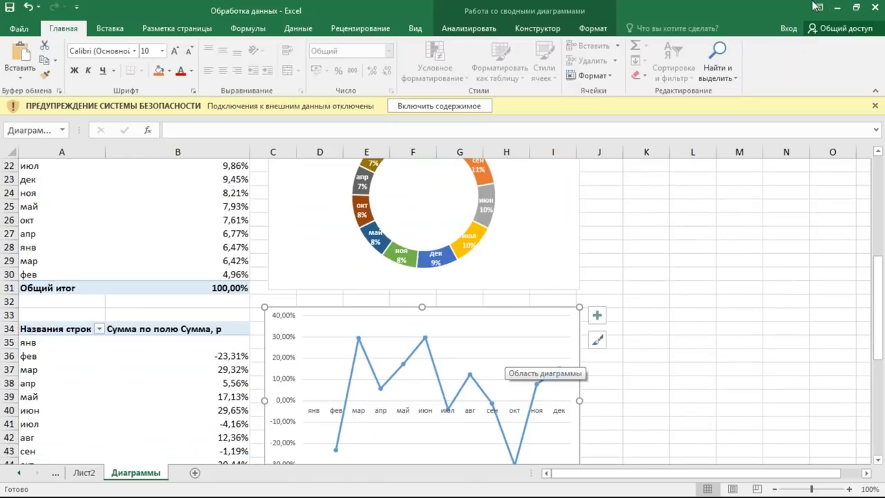
click(838, 7)
click(446, 331)
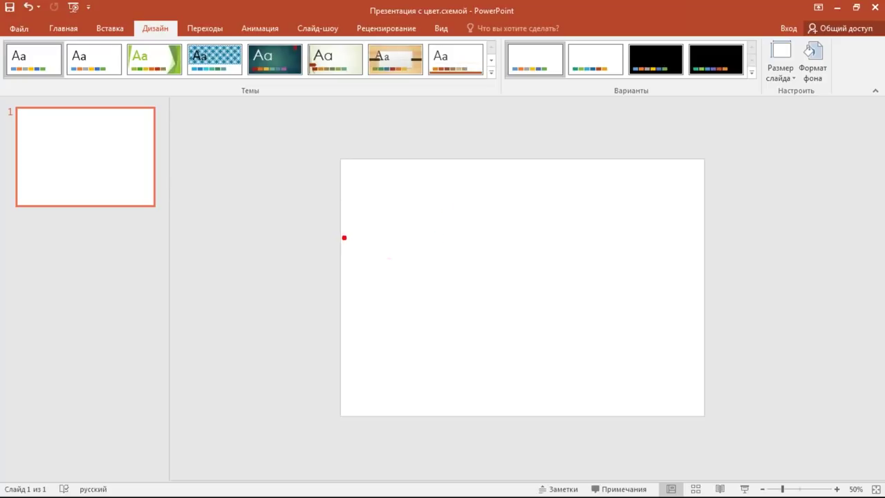
mouse_move(347, 234)
mouse_down()
mouse_move(718, 238)
mouse_move(706, 233)
mouse_up()
drag(520, 234, 520, 415)
drag(344, 284, 704, 284)
drag(332, 336, 719, 337)
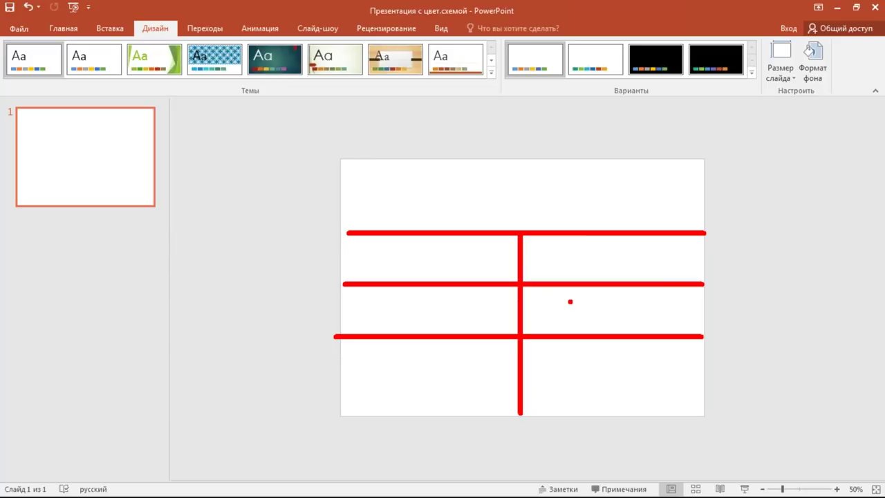
key(Escape)
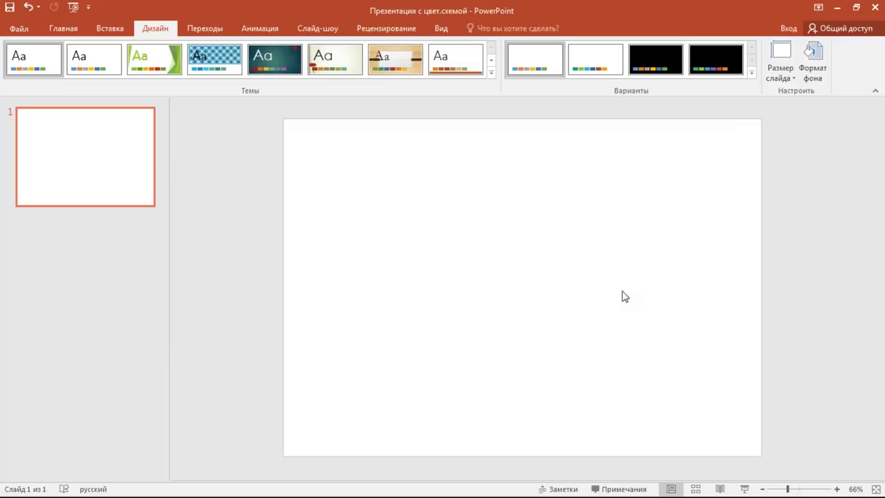
Step: Turn on rulers and guides, then place vertical guides near the slide's left and right edges
click(446, 33)
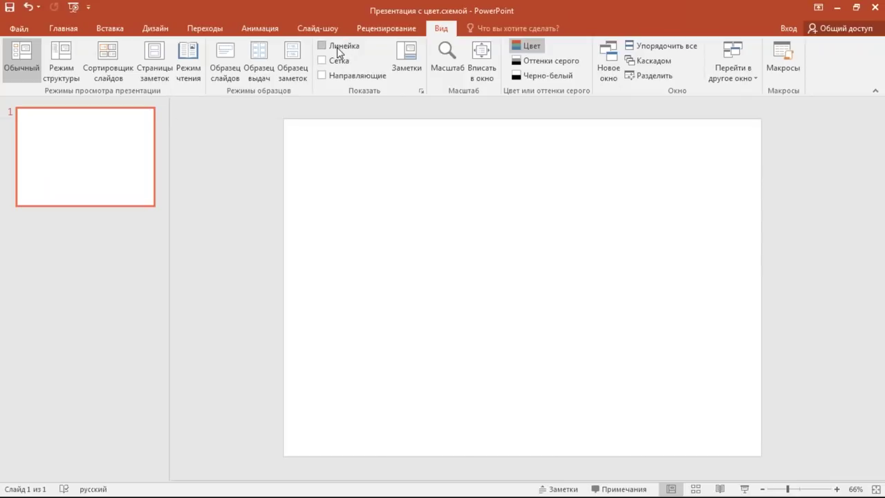
click(338, 46)
click(335, 78)
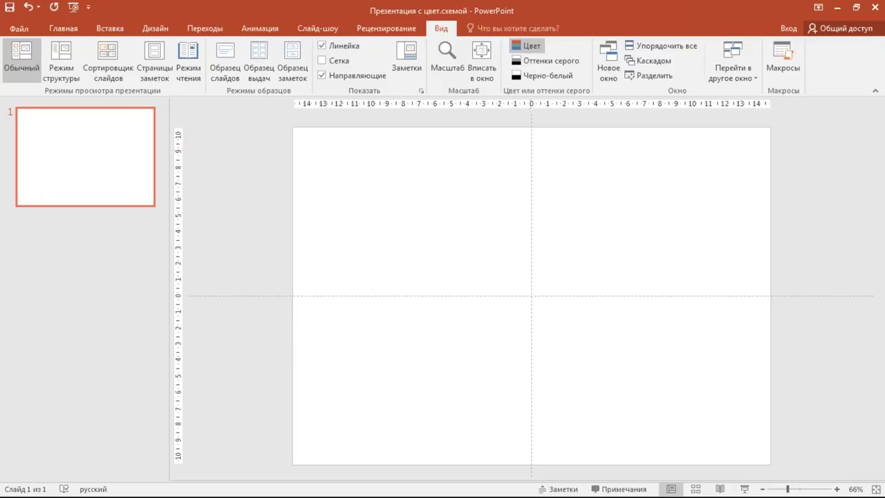
mouse_move(531, 157)
mouse_down()
mouse_move(599, 171)
mouse_move(699, 173)
mouse_move(324, 176)
mouse_move(704, 177)
mouse_move(307, 172)
mouse_up()
drag(306, 177, 757, 184)
Step: Draw a test blue rectangle on the slide, then delete all test rectangles
click(107, 29)
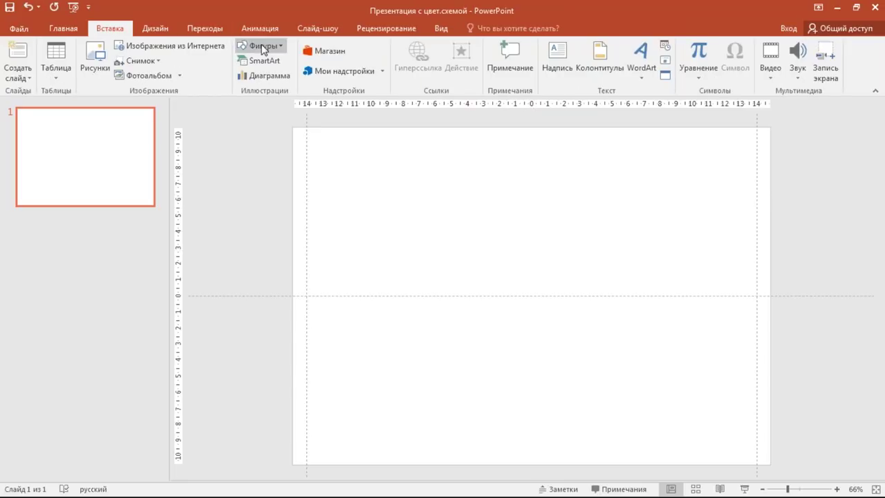
click(261, 46)
click(242, 142)
mouse_move(424, 161)
mouse_down()
mouse_move(484, 224)
mouse_move(529, 209)
mouse_up()
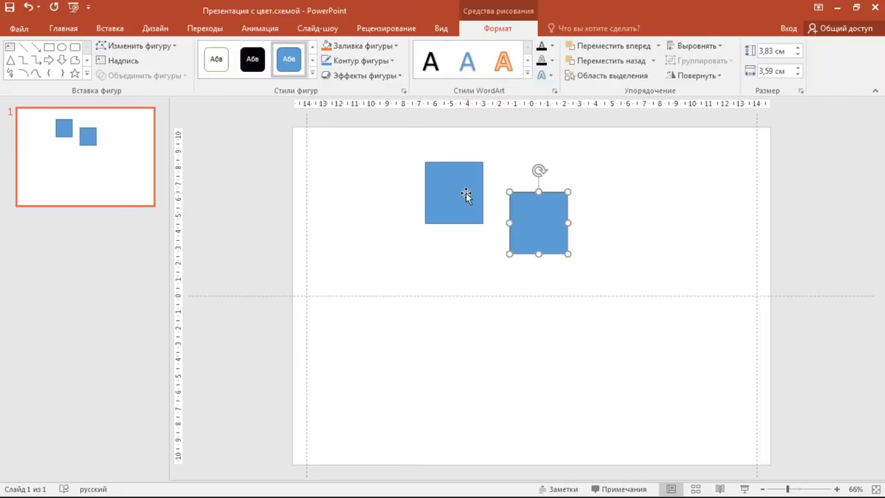
key(ctrl+a)
key(Delete)
Step: Place horizontal guides near the slide's top and bottom edges
drag(542, 296, 577, 142)
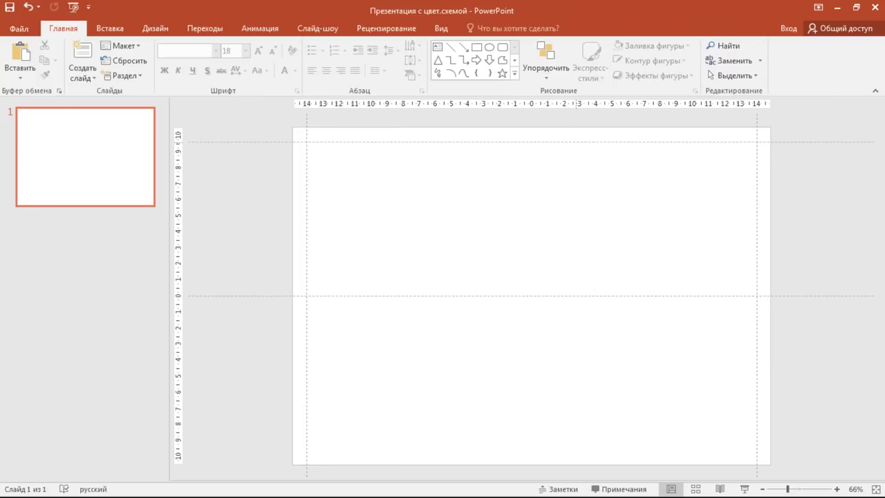
mouse_move(601, 296)
mouse_down()
mouse_move(601, 461)
mouse_move(604, 448)
mouse_up()
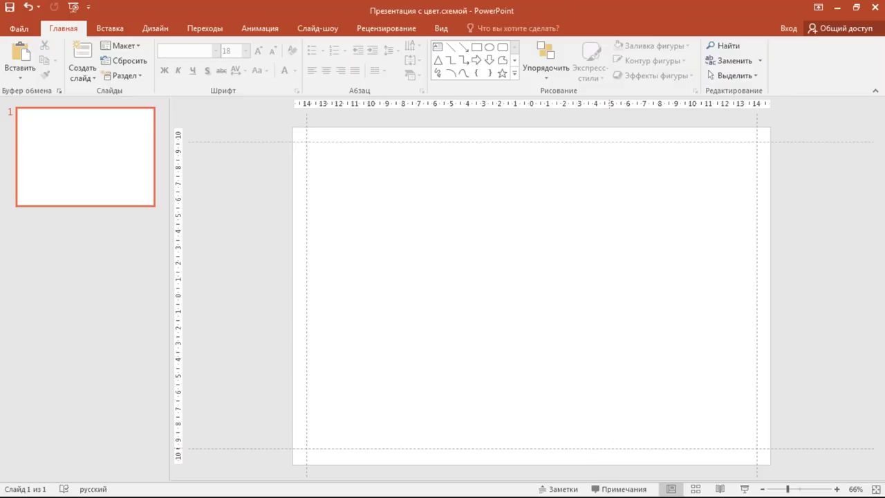
scroll(794, 320, down, 1)
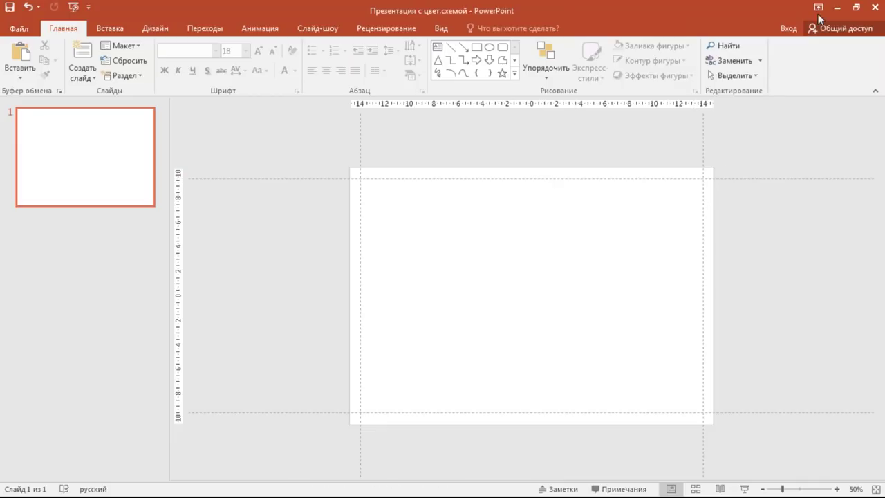
Step: Minimize PowerPoint and select the AtriseGoldenSection installer in the project folder
click(837, 8)
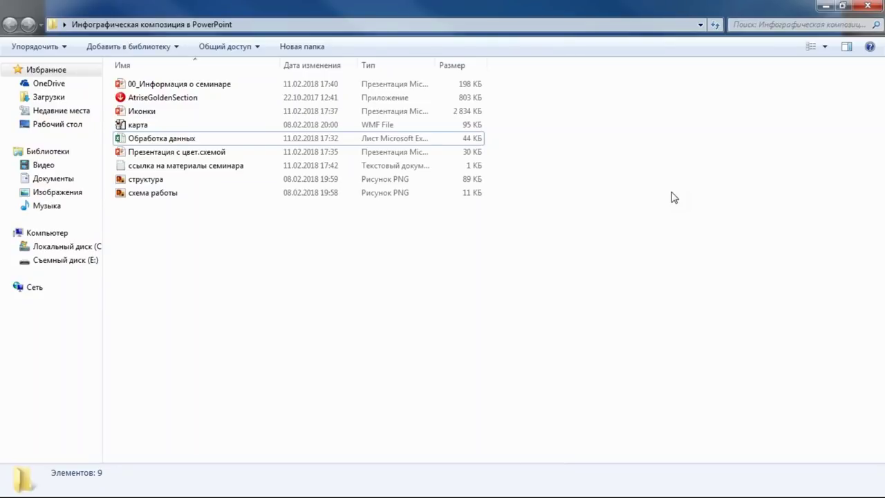
click(164, 98)
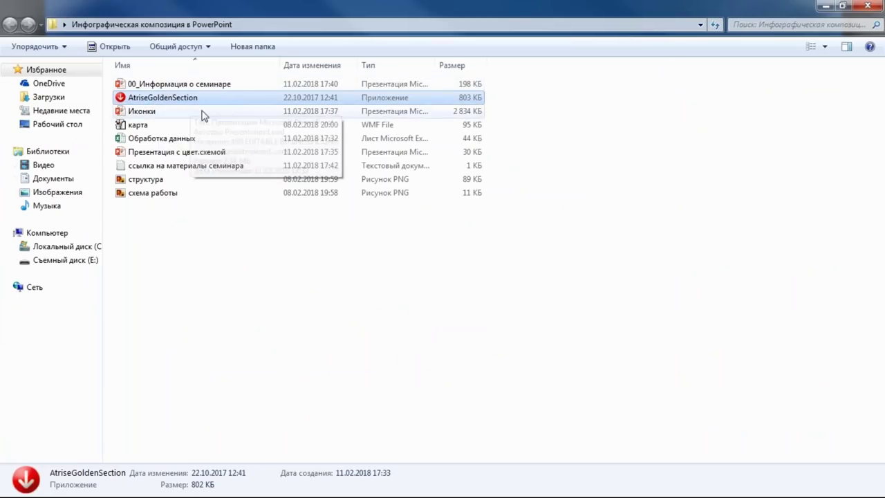
Step: Install Atrise Golden Section 5.6.0 in Russian, accepting the licence and keeping C:\Program Files (x86)\Atrise\Golden Section
double_click(154, 102)
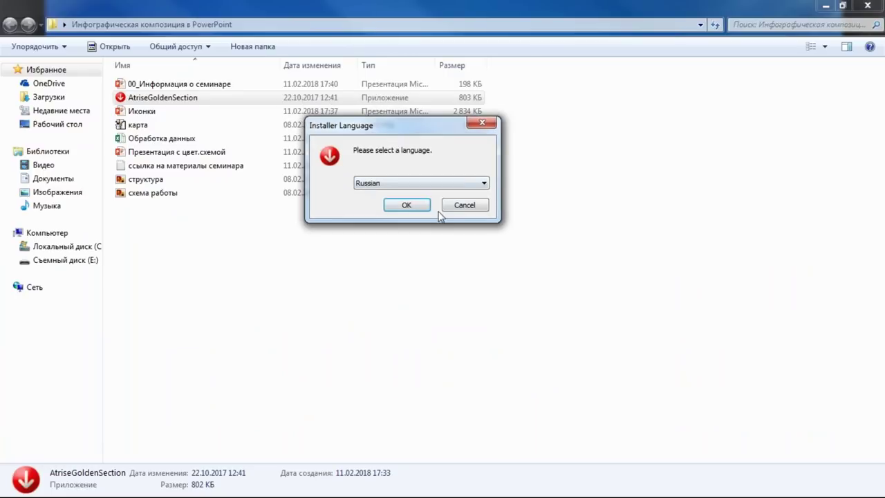
key(Return)
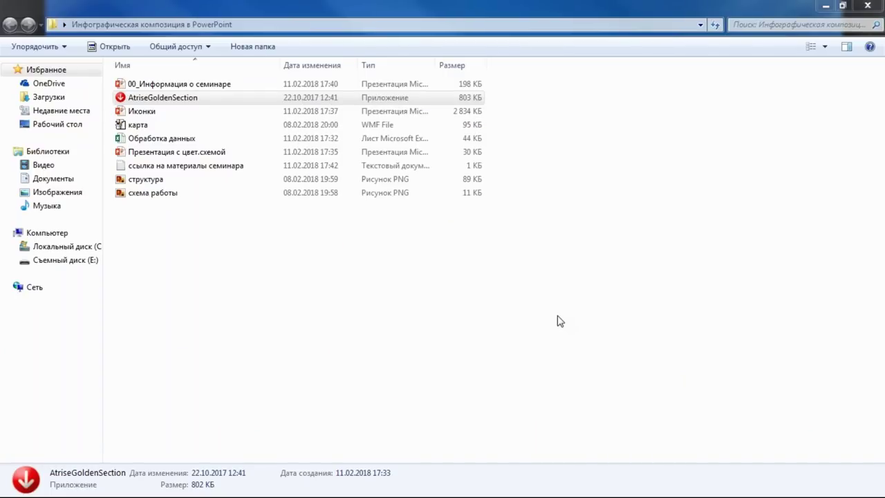
click(460, 337)
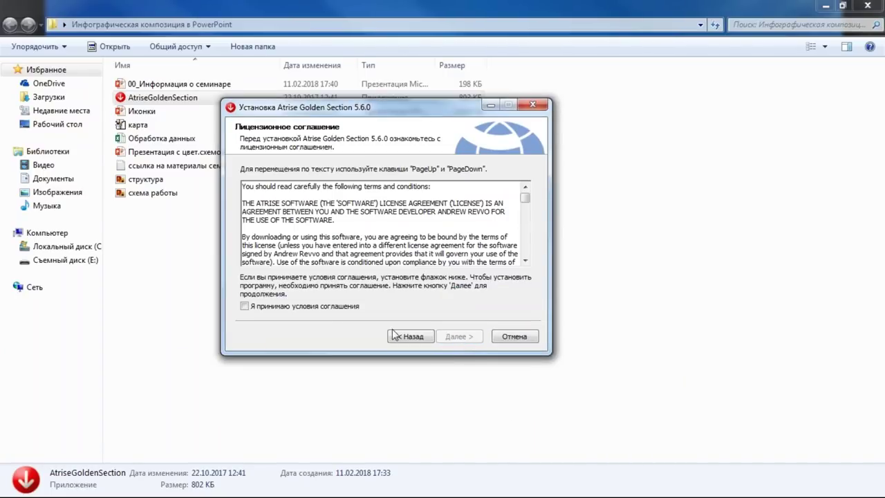
click(332, 306)
click(460, 337)
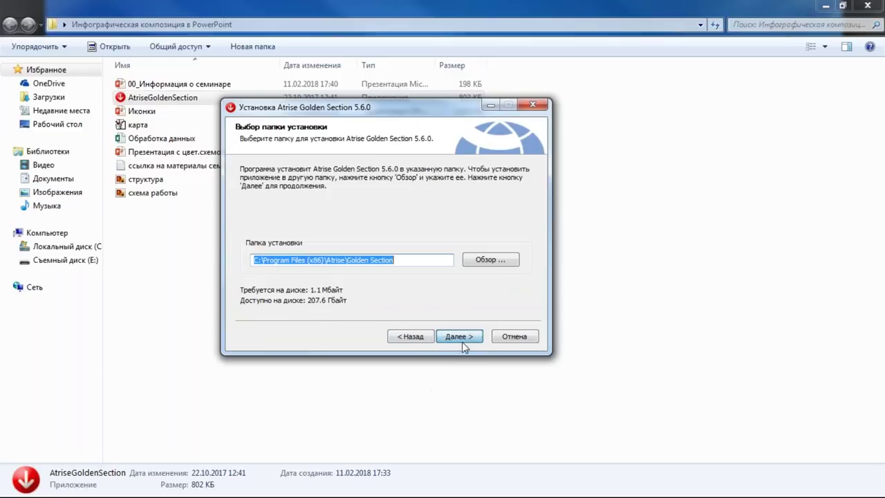
click(462, 342)
click(459, 337)
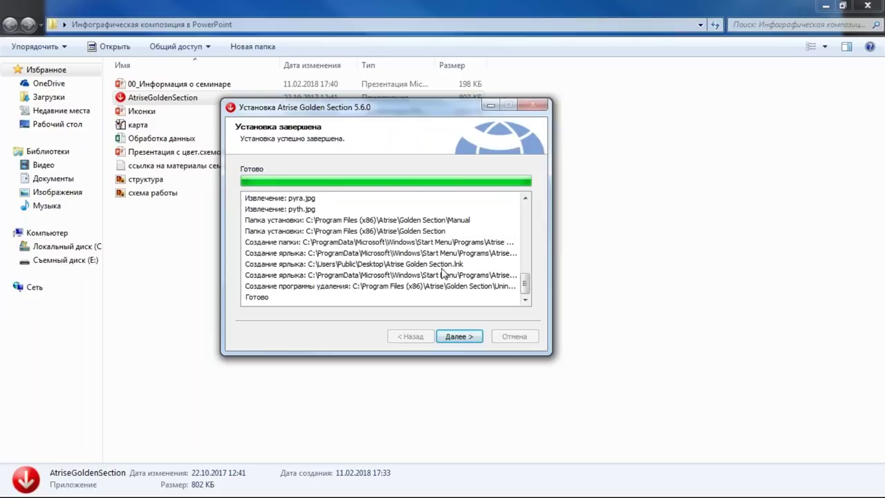
click(457, 338)
Step: Finish the installer, move the Atrise Golden Section desktop shortcut below the first folder, and launch it
click(466, 343)
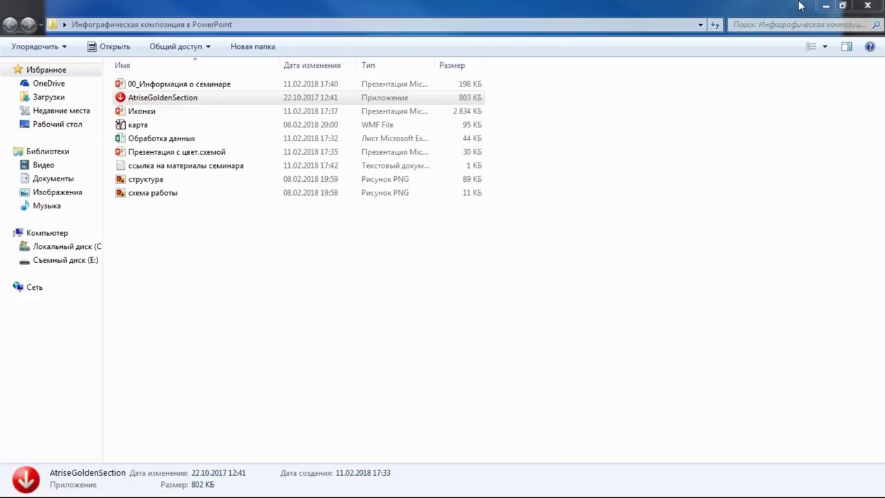
click(826, 5)
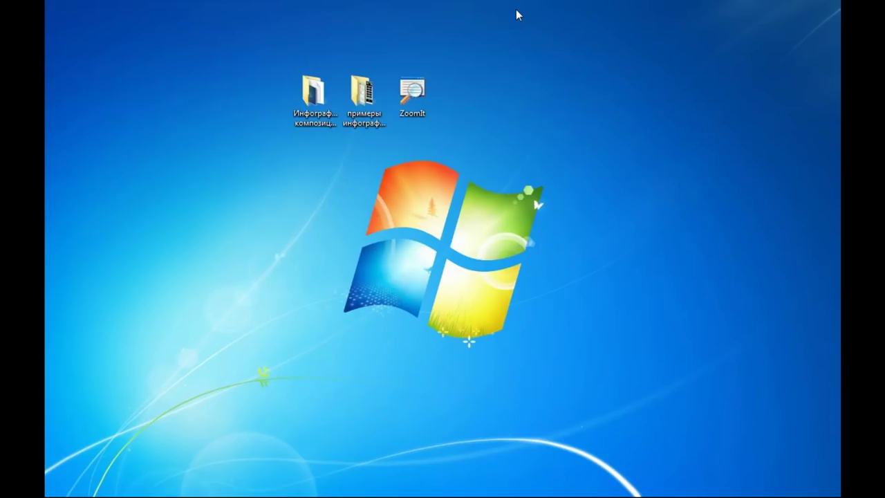
click(313, 94)
click(275, 66)
drag(391, 242, 315, 166)
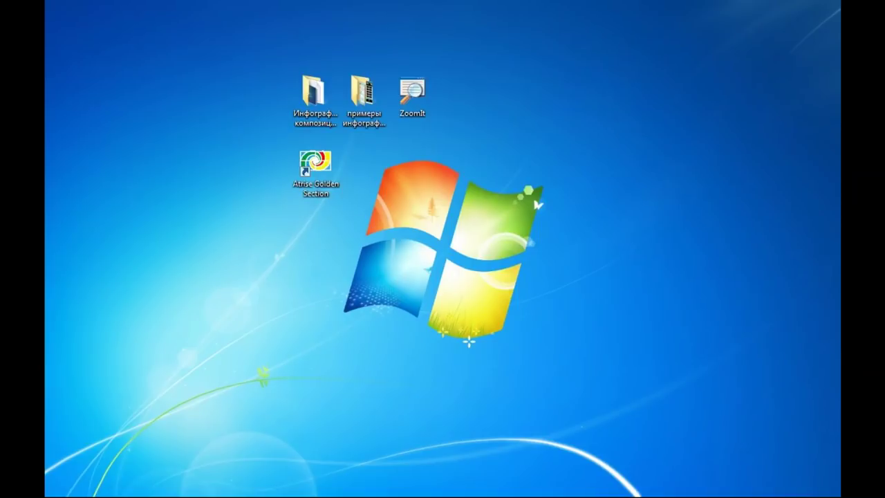
click(305, 170)
Step: Move the grid window aside and change the Advanced tab's Language from English to Russian
drag(182, 159, 337, 114)
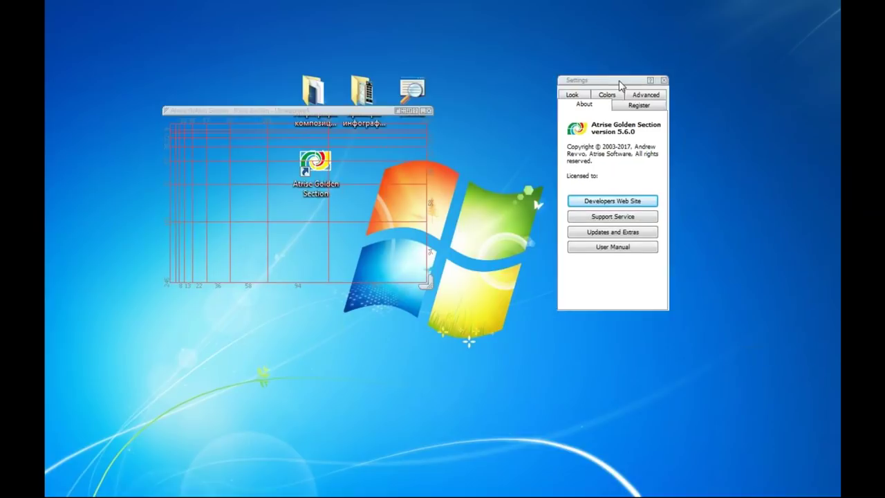
mouse_move(347, 109)
mouse_down()
mouse_move(466, 137)
mouse_move(452, 137)
mouse_up()
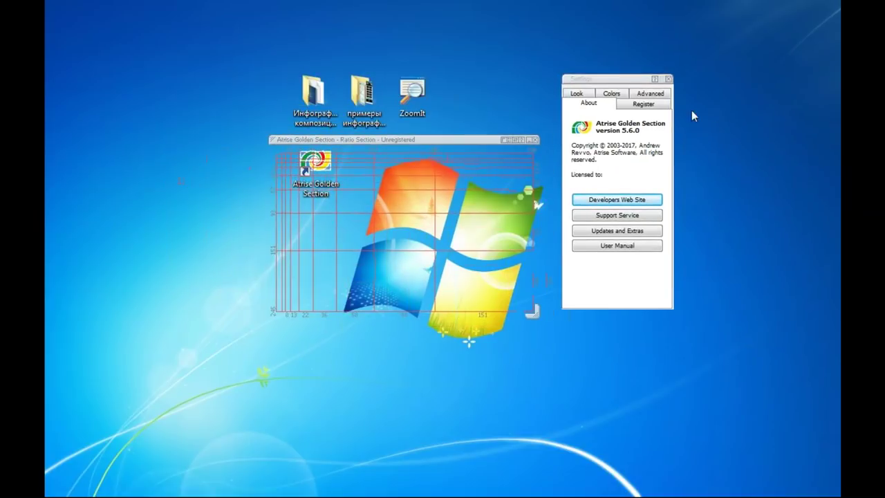
click(650, 93)
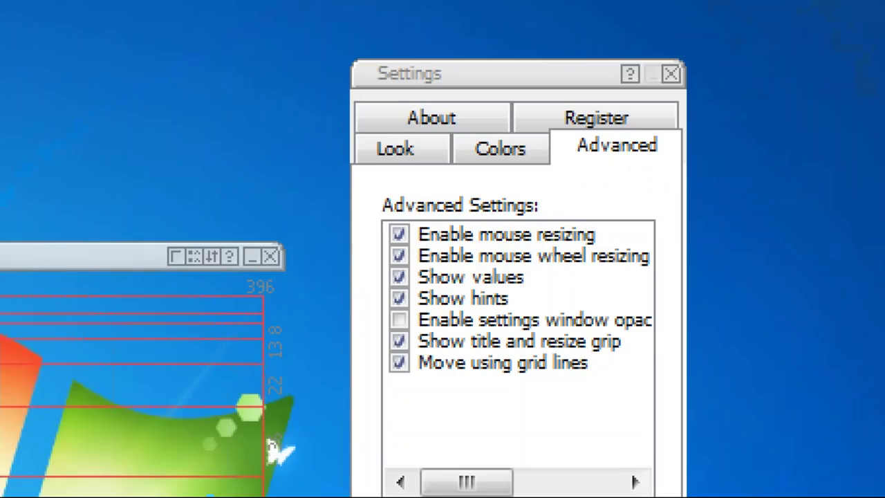
drag(538, 110, 681, 181)
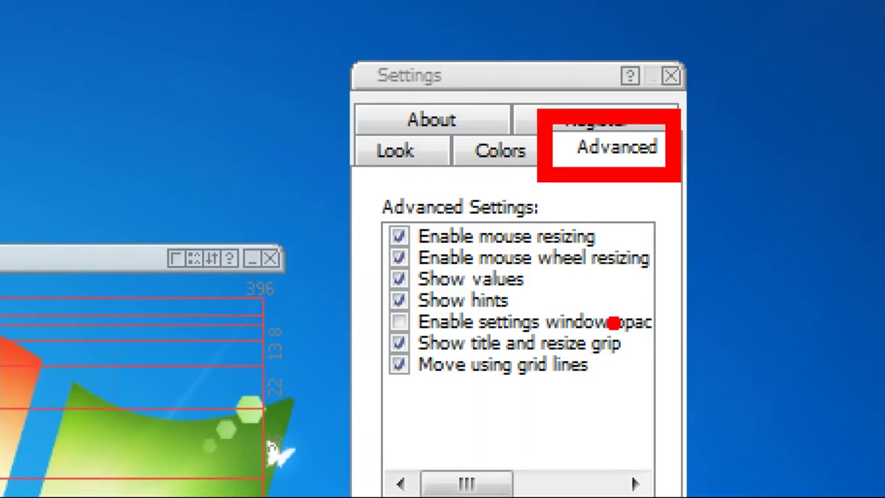
key(Escape)
click(613, 244)
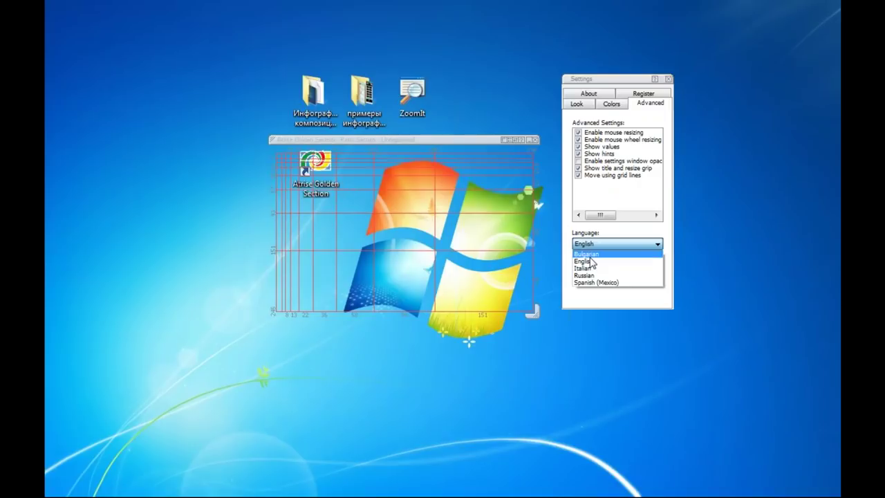
click(590, 273)
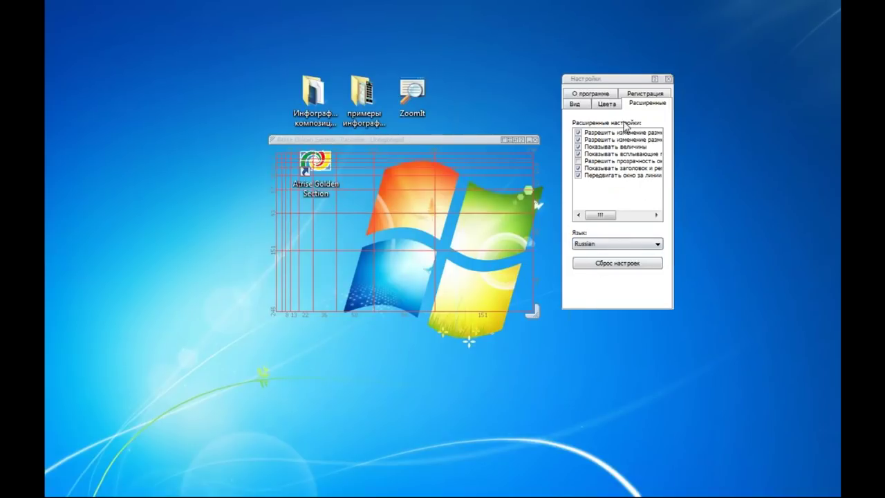
key(ctrl+1)
click(559, 194)
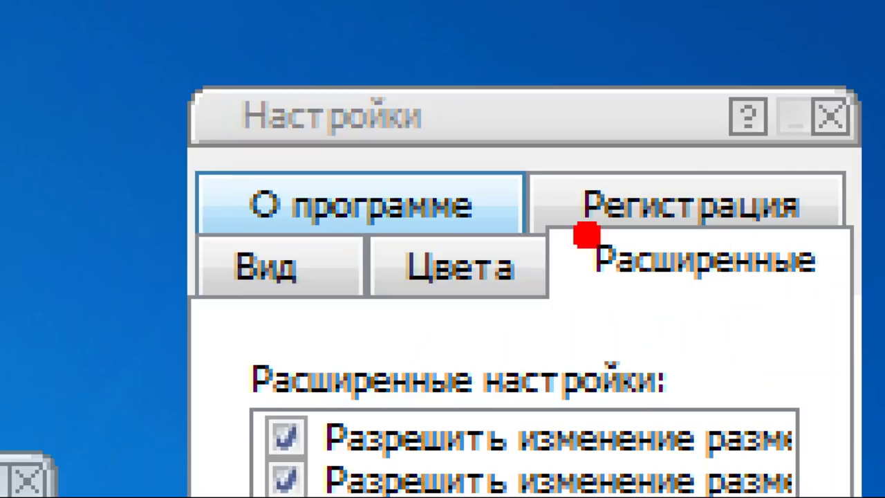
drag(542, 226, 862, 322)
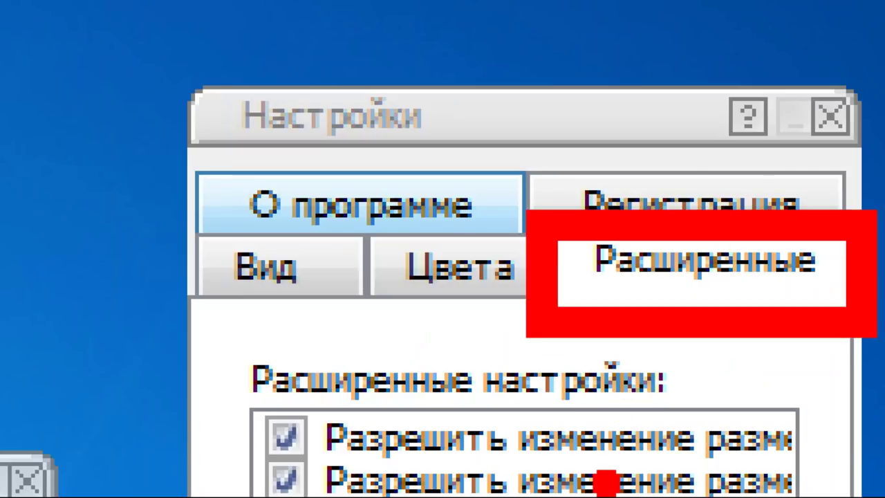
key(Escape)
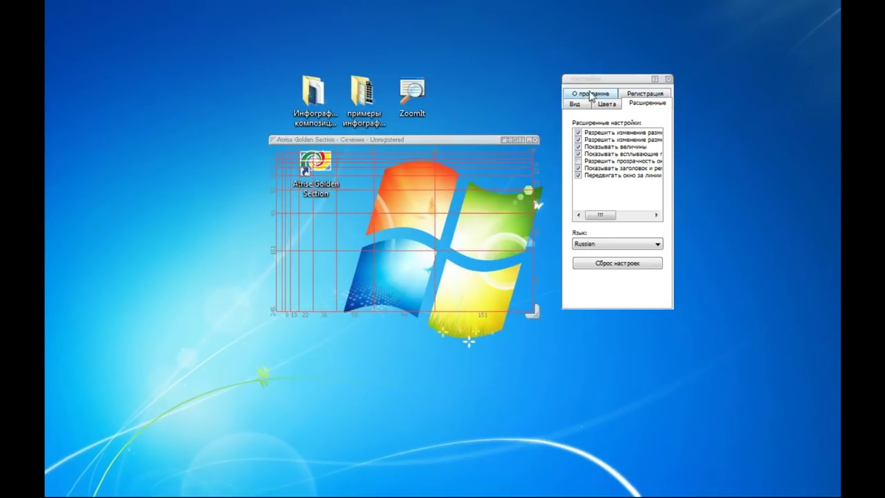
Step: On the Вид tab, keep Сечение at Золотое (0,618034) and uncheck Заблокировать размеры
click(578, 106)
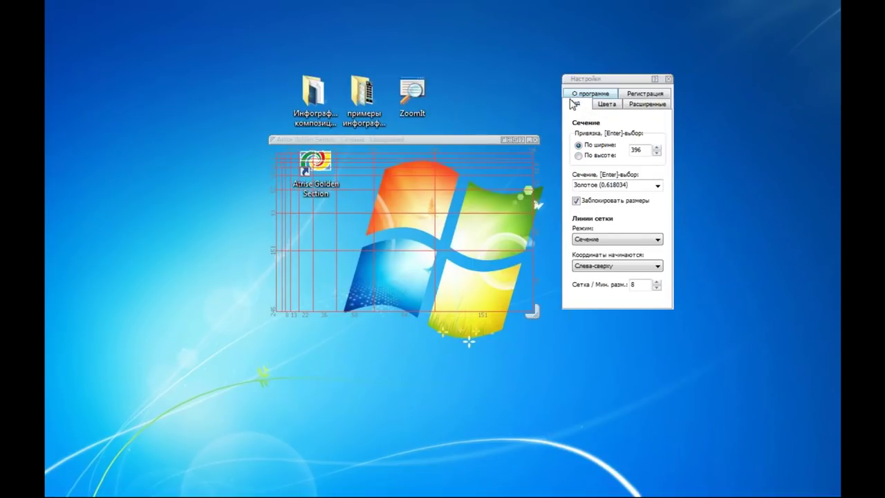
click(658, 185)
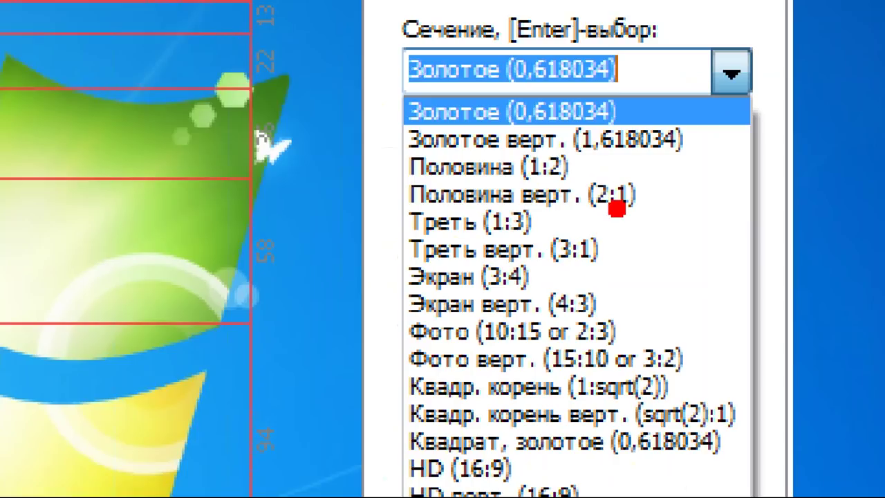
key(Return)
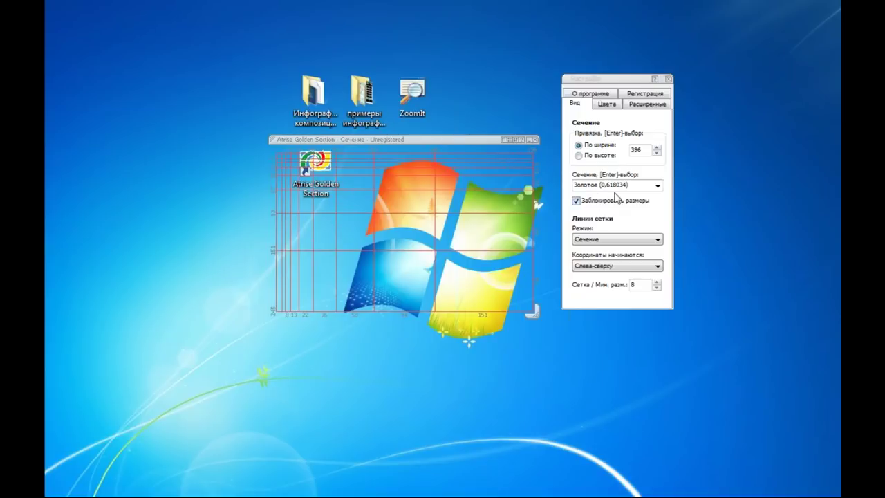
click(659, 187)
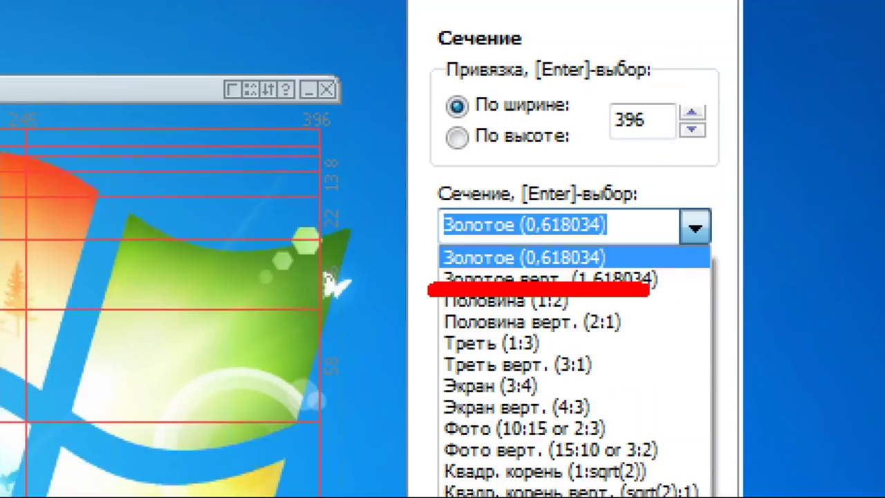
drag(649, 290, 643, 255)
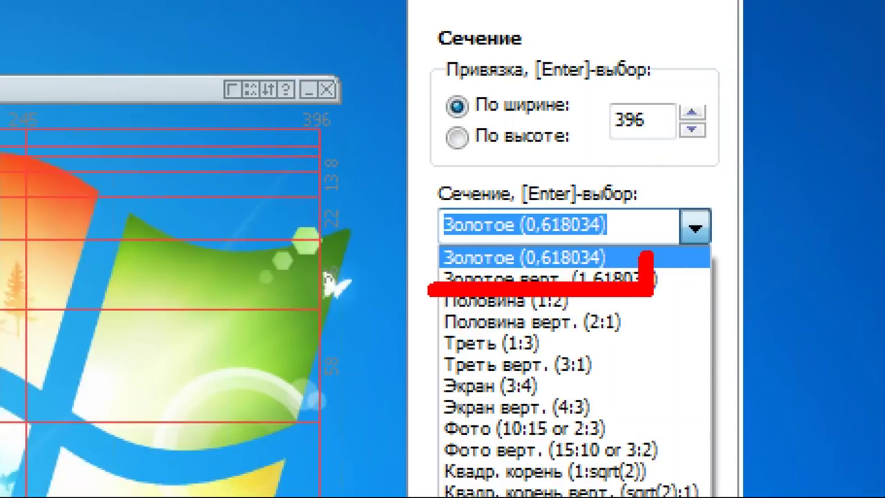
key(Escape)
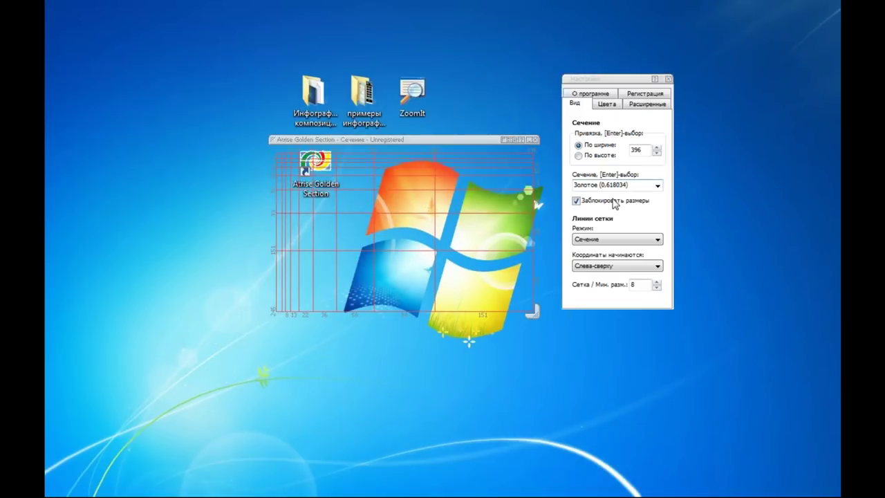
click(577, 201)
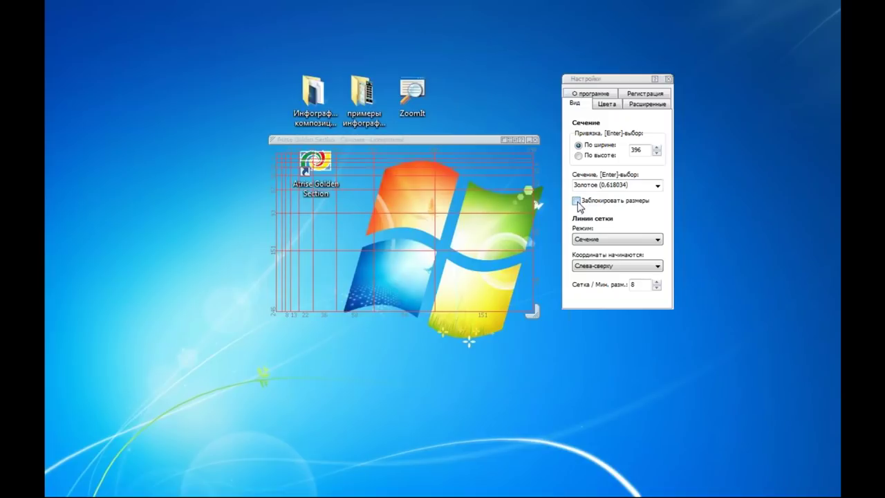
Step: Set the Линии сетки mode to Центрированное отношение
click(644, 246)
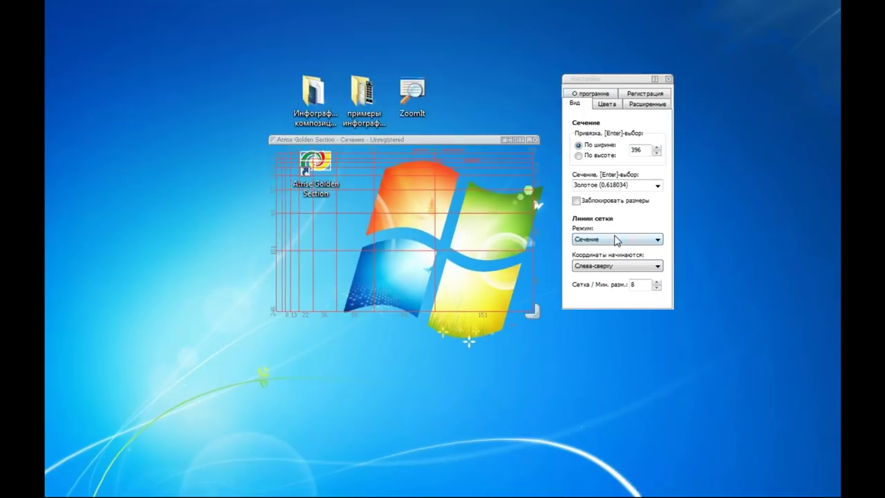
click(617, 240)
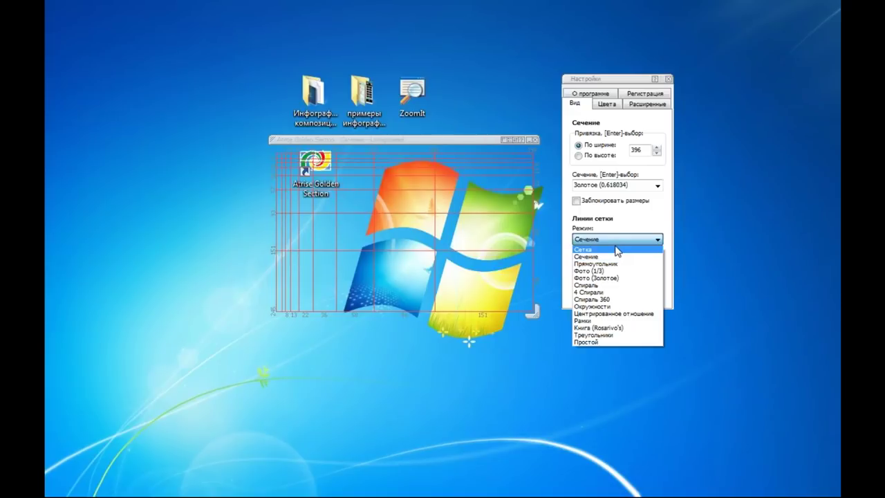
click(619, 313)
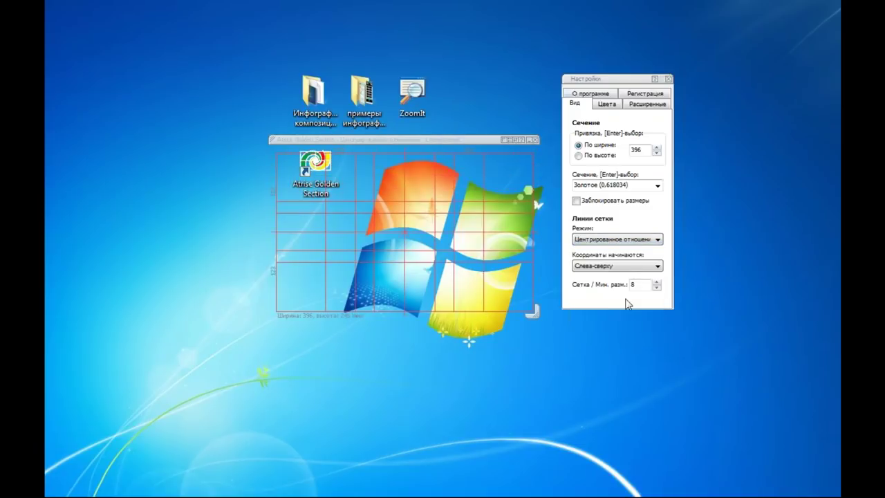
Step: Drag the grid overlay onto the slide and resize it to 525 × 357 to match the slide
mouse_move(470, 140)
mouse_down()
mouse_move(488, 201)
mouse_move(480, 178)
mouse_up()
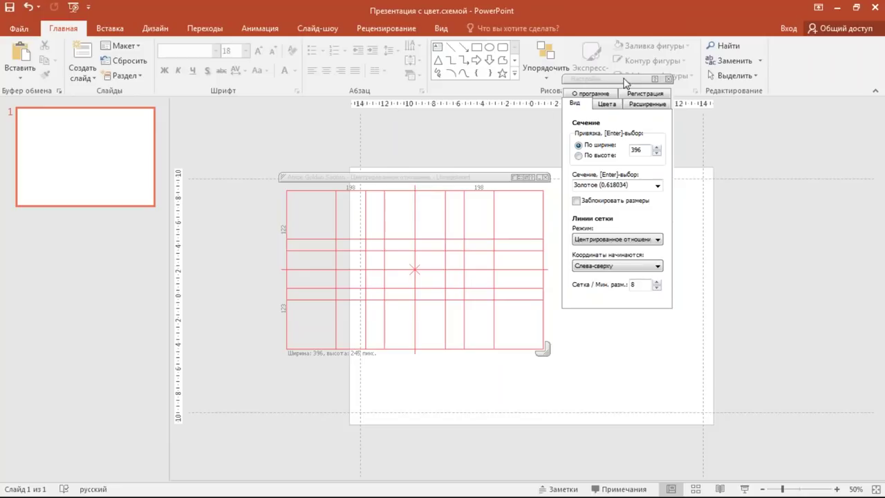
drag(439, 181, 515, 168)
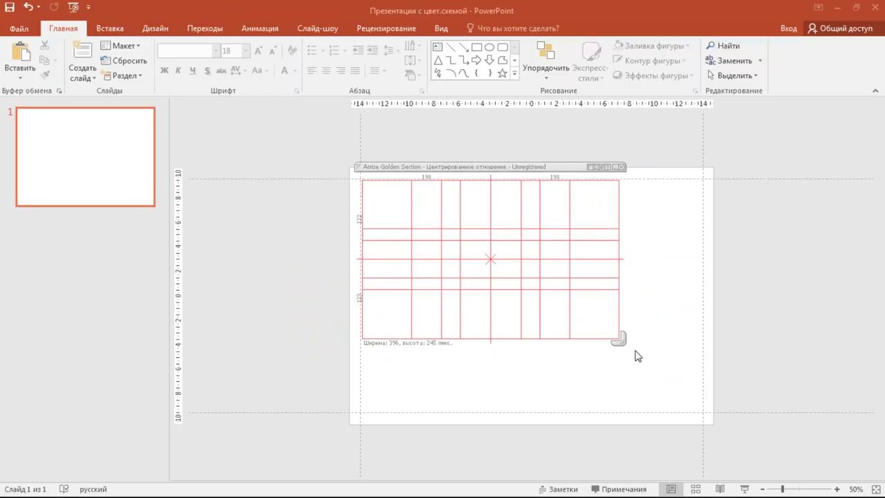
mouse_move(618, 338)
mouse_down()
mouse_move(696, 392)
mouse_move(702, 415)
mouse_up()
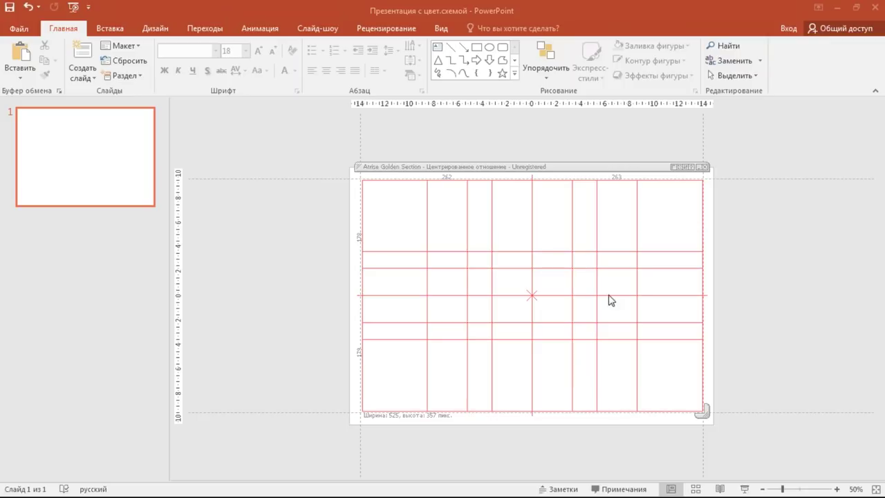
click(751, 138)
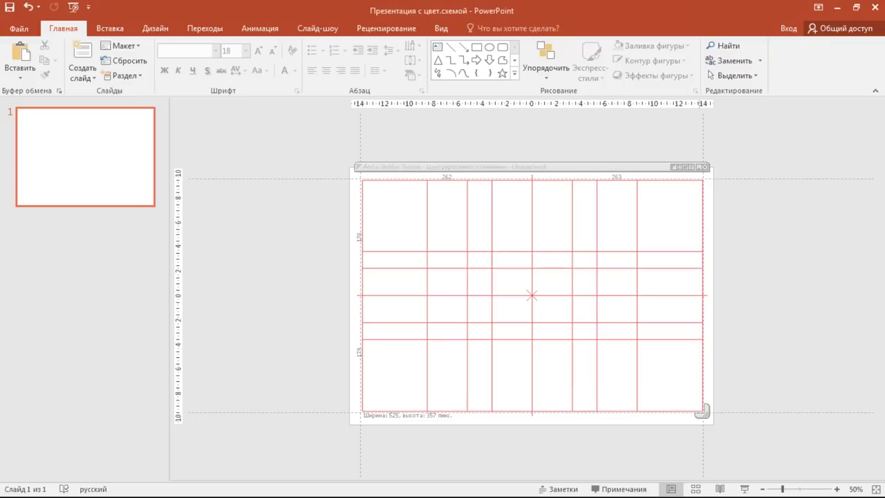
Step: Align a vertical and a horizontal guide with the overlay's grid lines, then close the overlay
drag(704, 137, 640, 137)
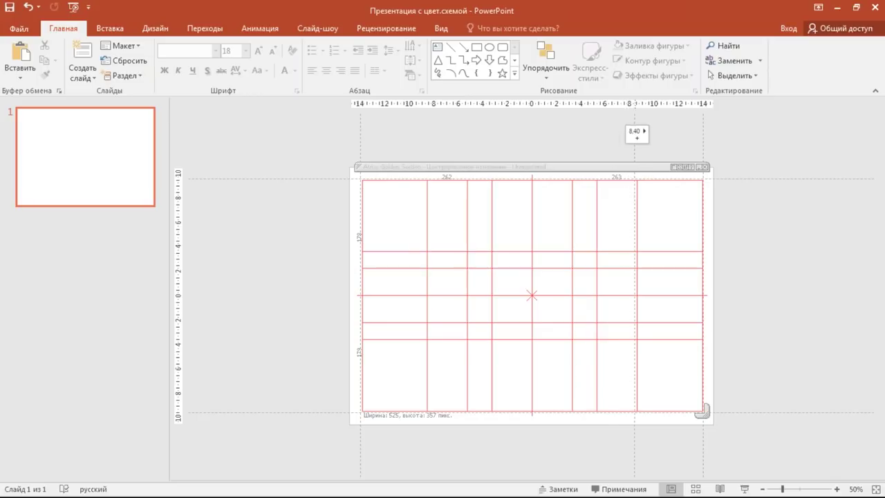
drag(640, 138, 426, 129)
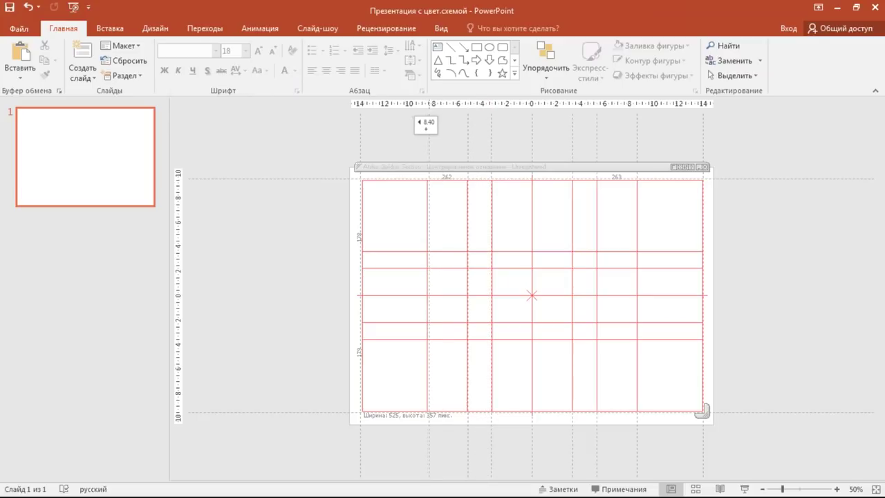
drag(320, 180, 328, 253)
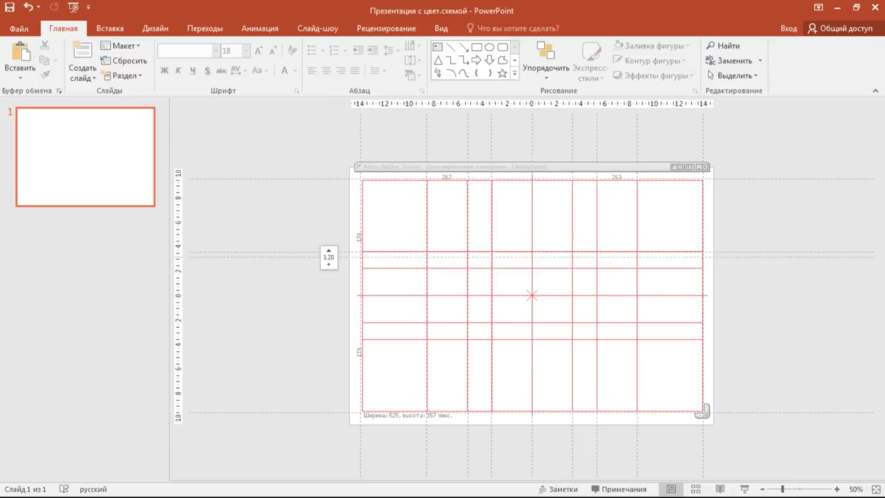
drag(328, 253, 331, 339)
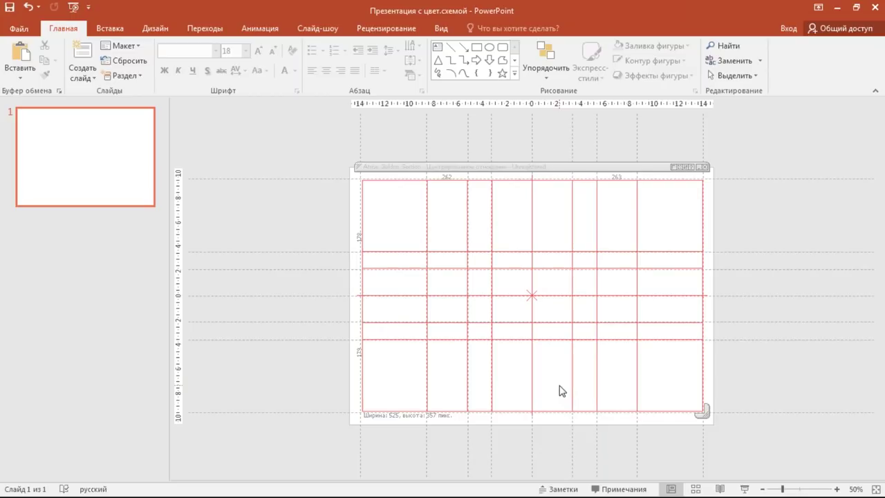
click(706, 168)
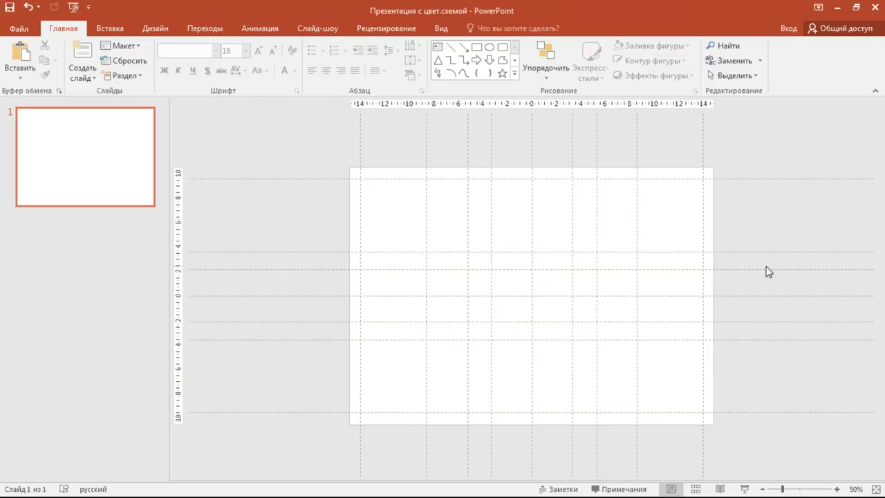
ctrl+scroll(549, 339, up, 2)
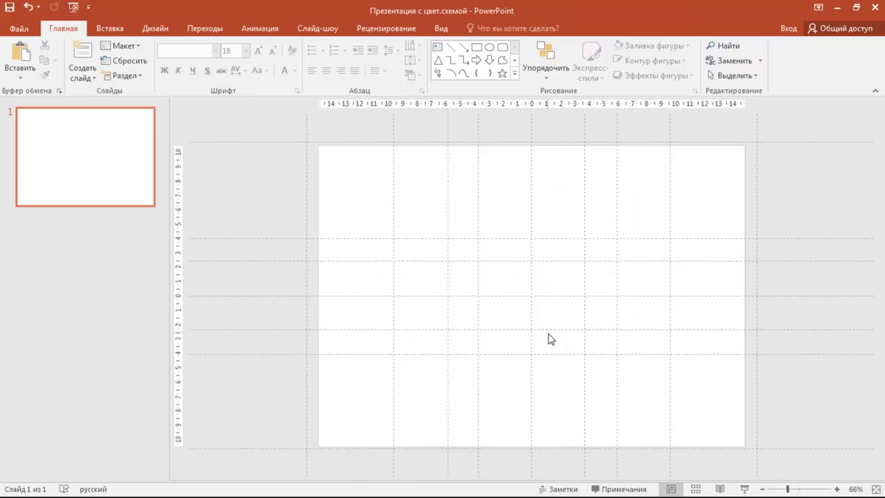
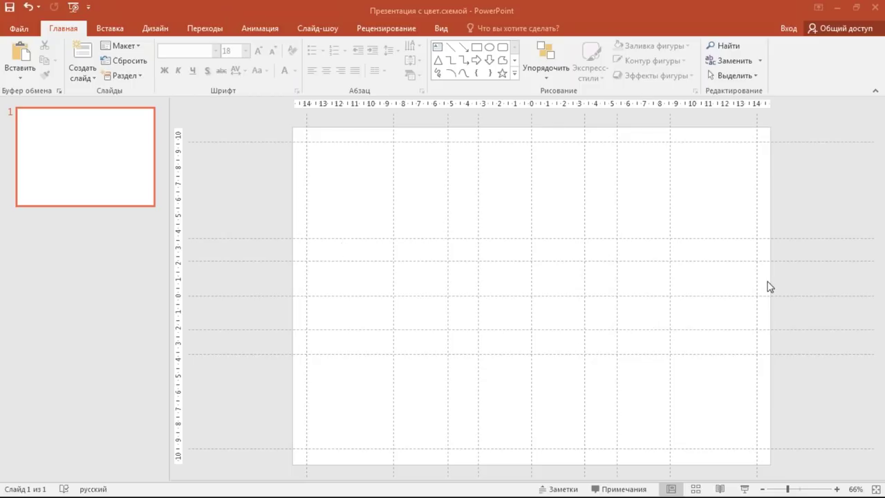
Step: Draw a rectangle covering the top-left grid block
click(797, 193)
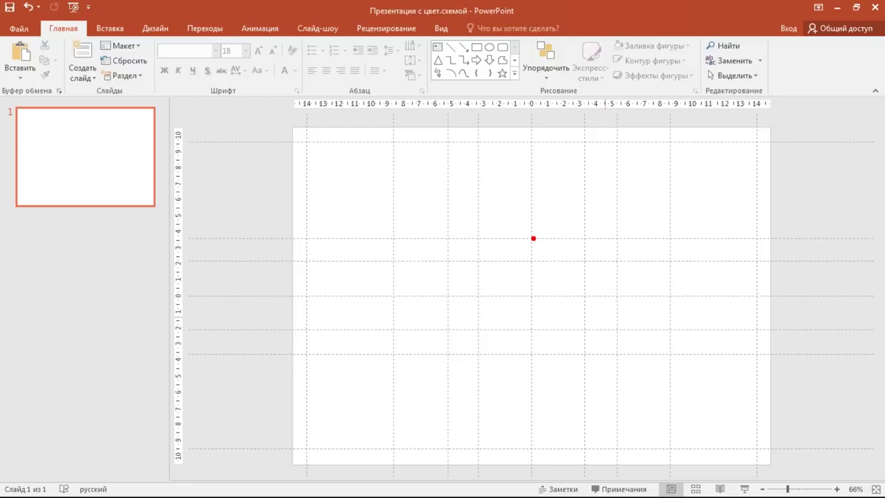
drag(533, 239, 761, 356)
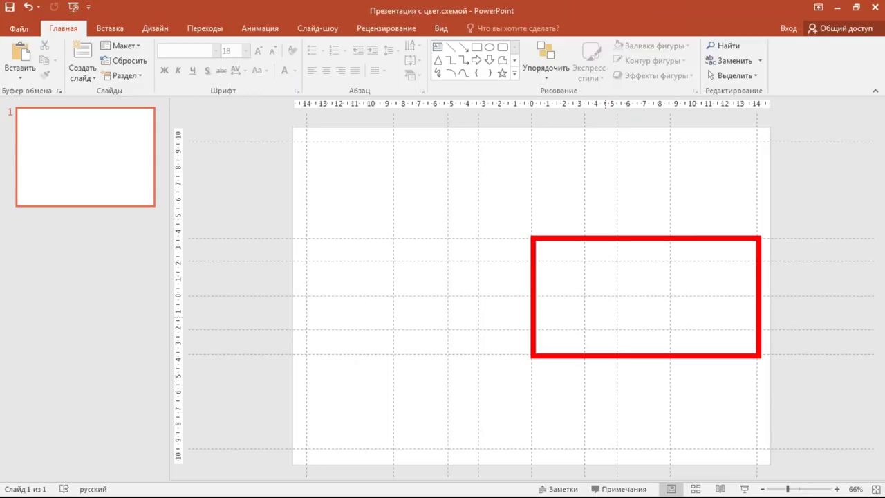
drag(313, 263, 529, 446)
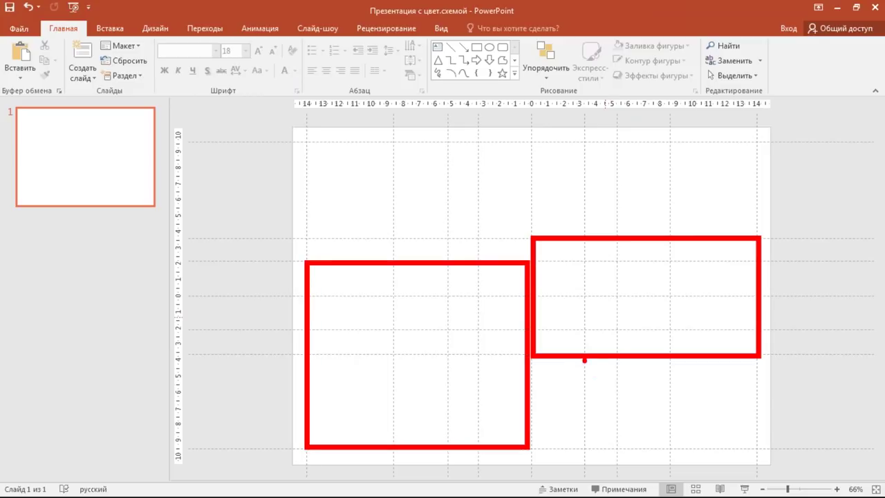
drag(589, 364, 758, 446)
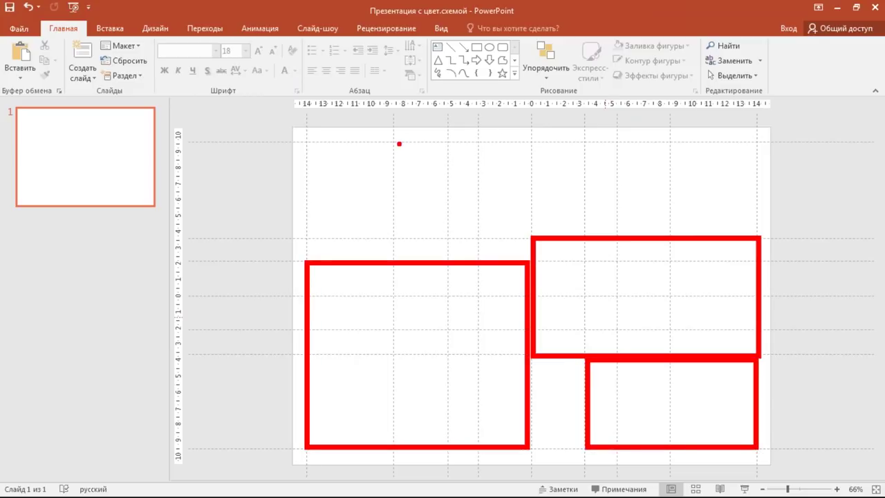
drag(438, 141, 757, 232)
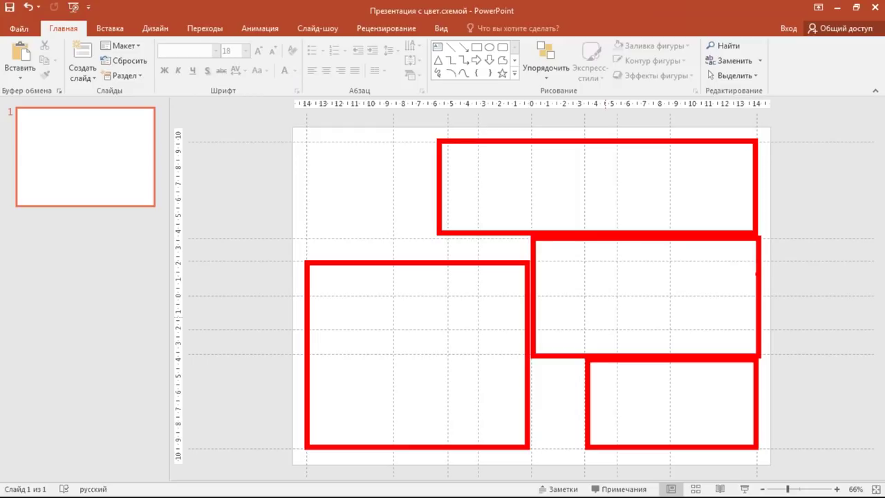
key(Escape)
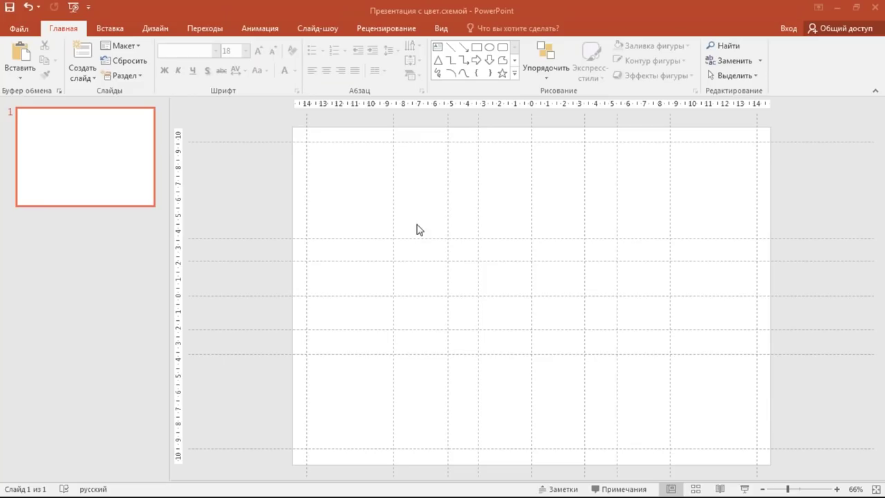
click(349, 192)
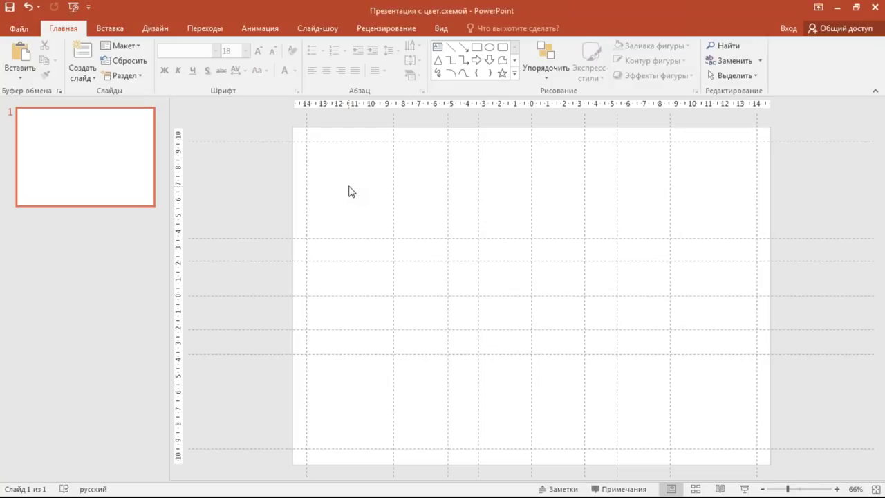
click(476, 46)
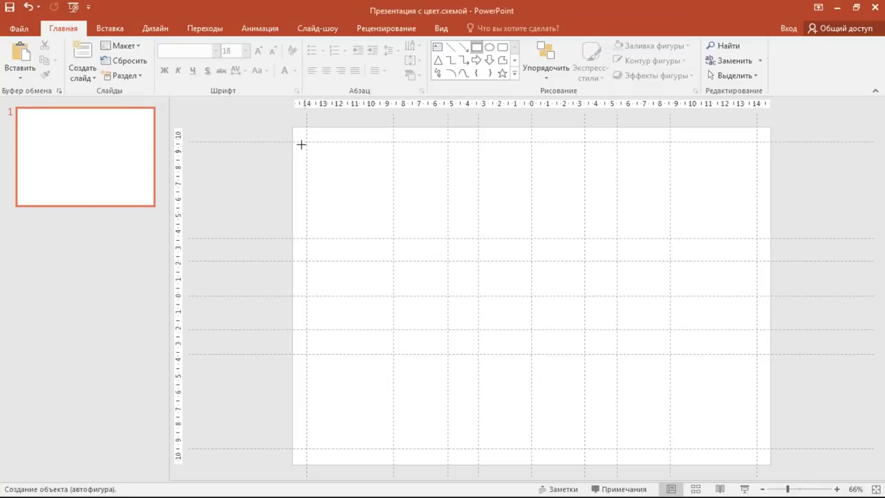
drag(306, 142, 477, 238)
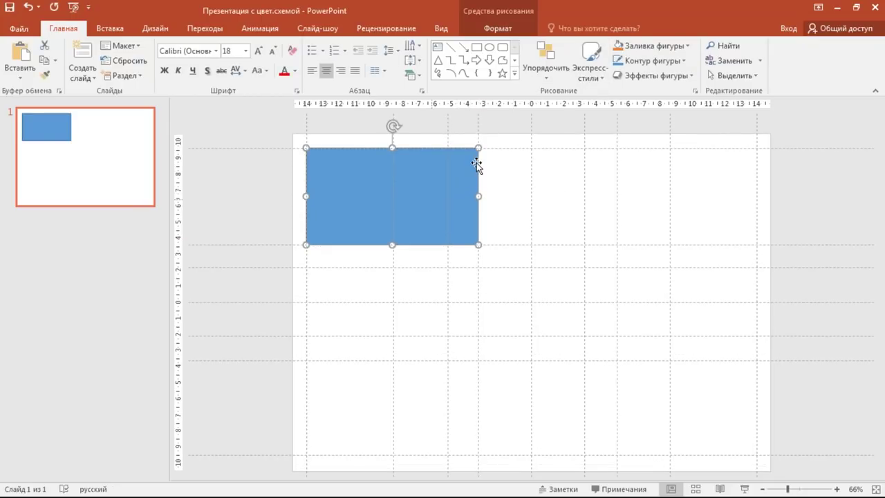
Step: Apply the Другая 1 colour scheme so the rectangle turns green
click(163, 29)
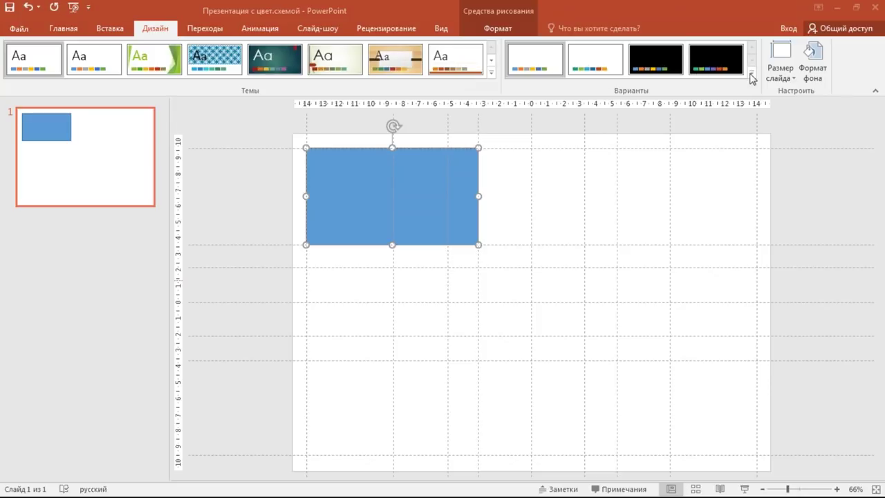
click(751, 78)
mouse_move(536, 86)
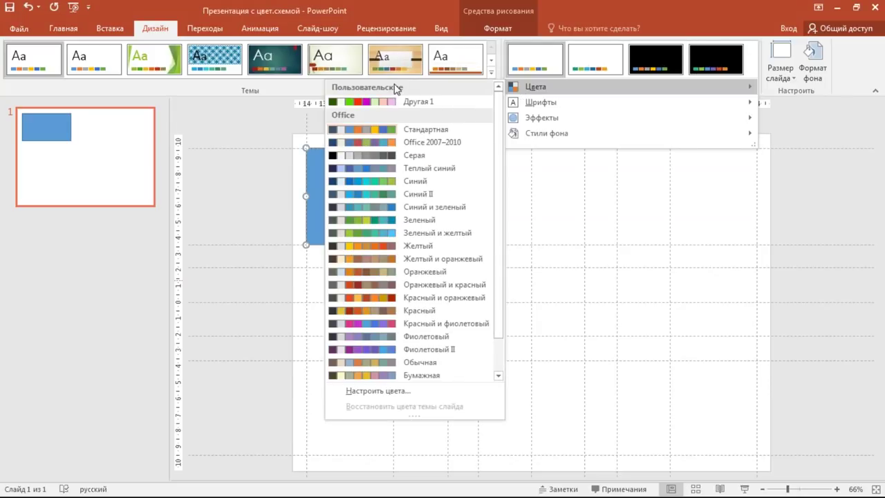
click(390, 101)
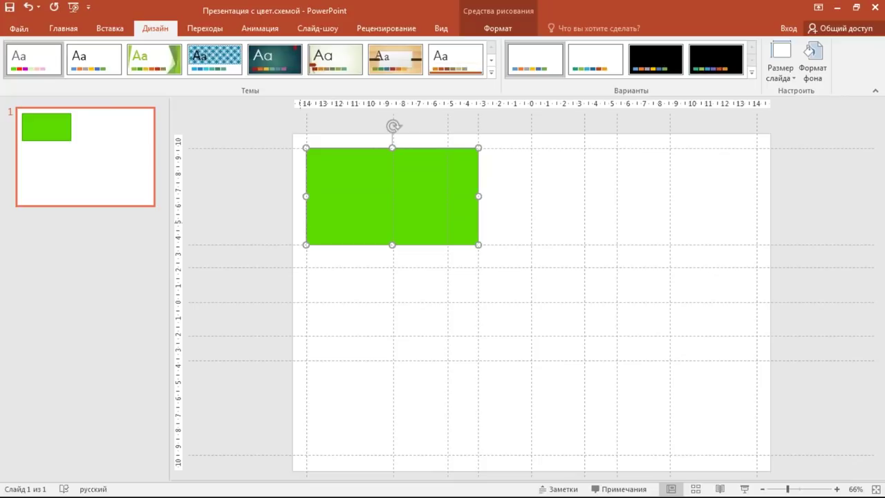
click(271, 197)
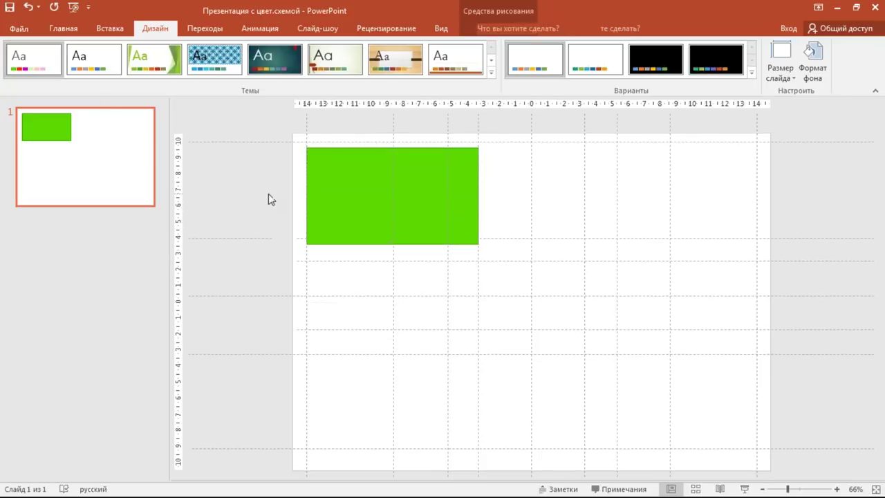
click(406, 194)
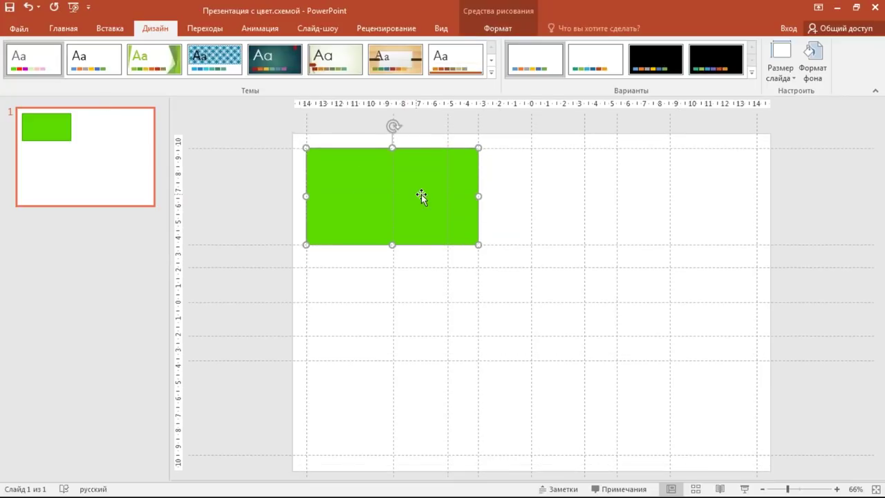
click(252, 196)
Step: Type the title 'ПРИВОЛЖСКИЙ ОХОТНИК' in the rectangle, fixing the п-for-в typo
click(415, 196)
text(п)
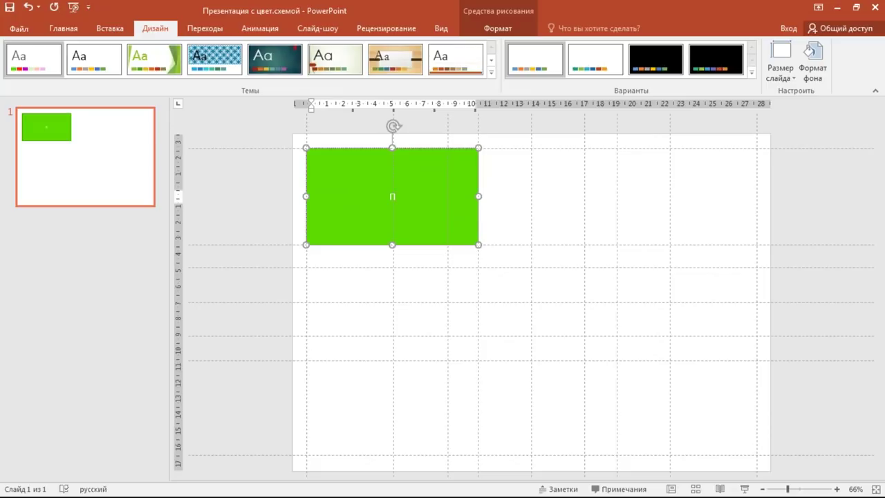
text(риполжски)
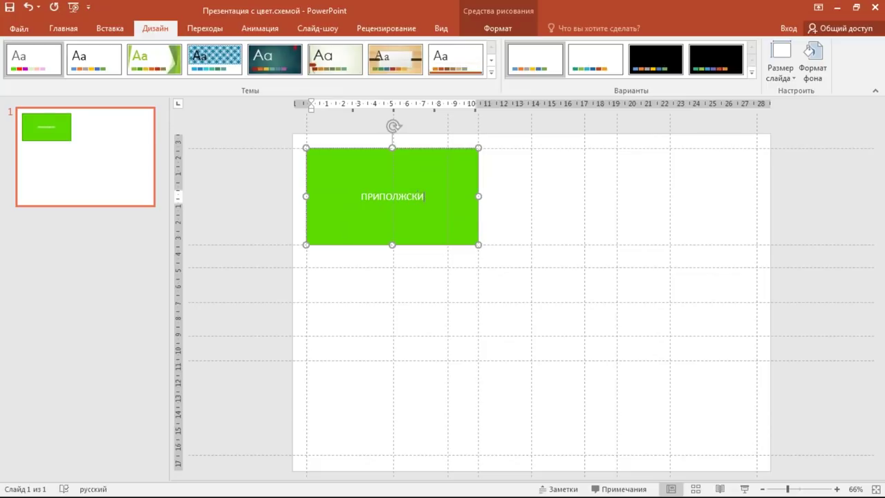
text(й)
click(385, 197)
drag(385, 197, 375, 196)
text(в)
click(439, 200)
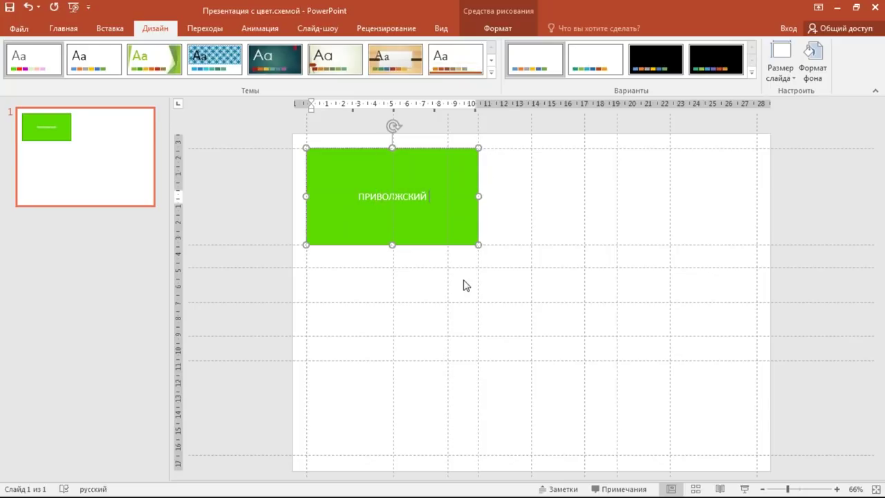
text(охотник)
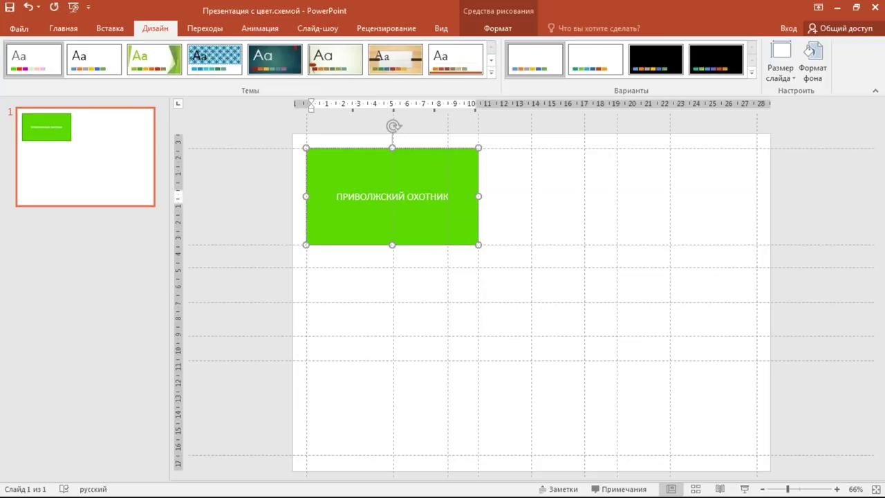
key(Return)
Step: Add the second line 'Состояние дел 2017' and enlarge all the text
text(Состояние дел)
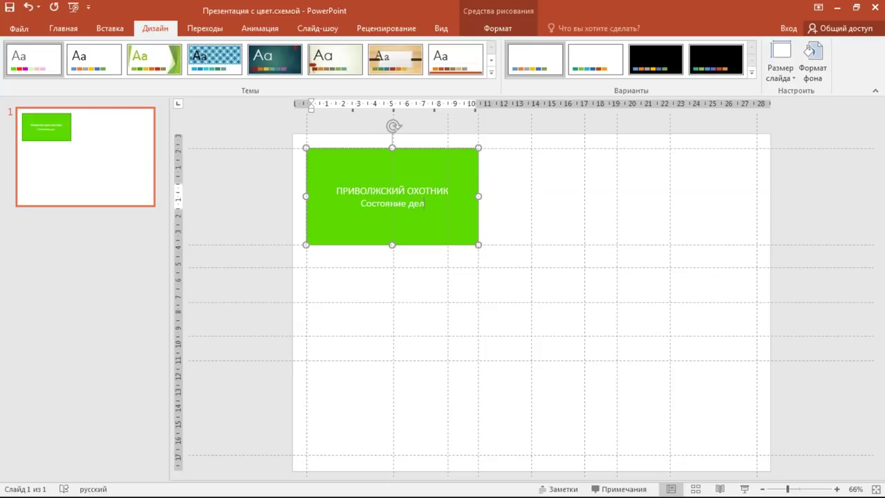
key(ctrl+a)
key(ctrl+shift+period)
key(ctrl+shift+period)
key(ctrl+shift+period)
key(ctrl+shift+period)
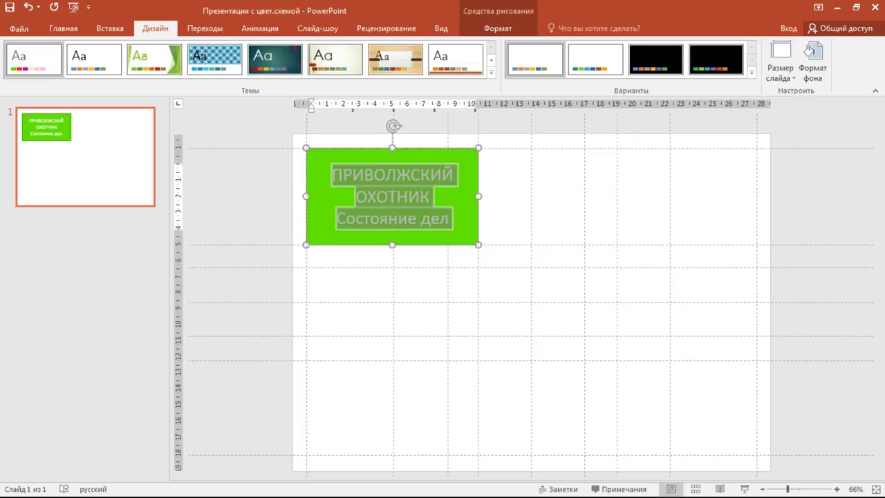
click(449, 220)
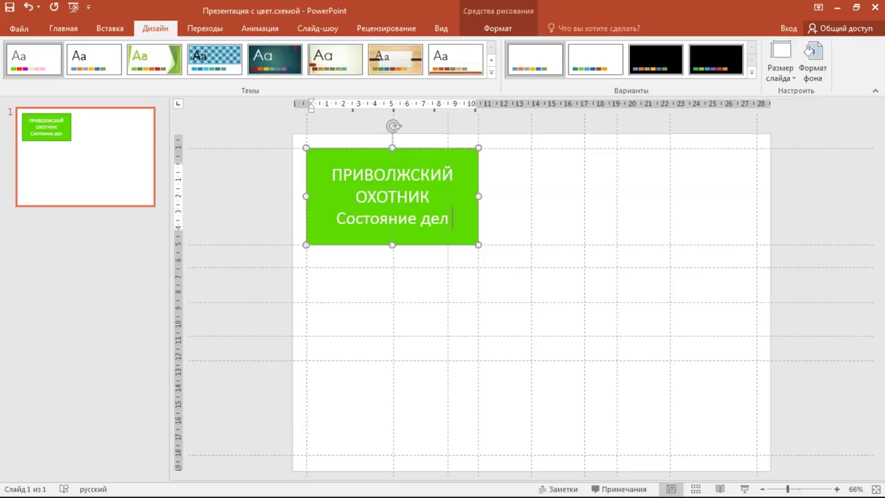
text(2018)
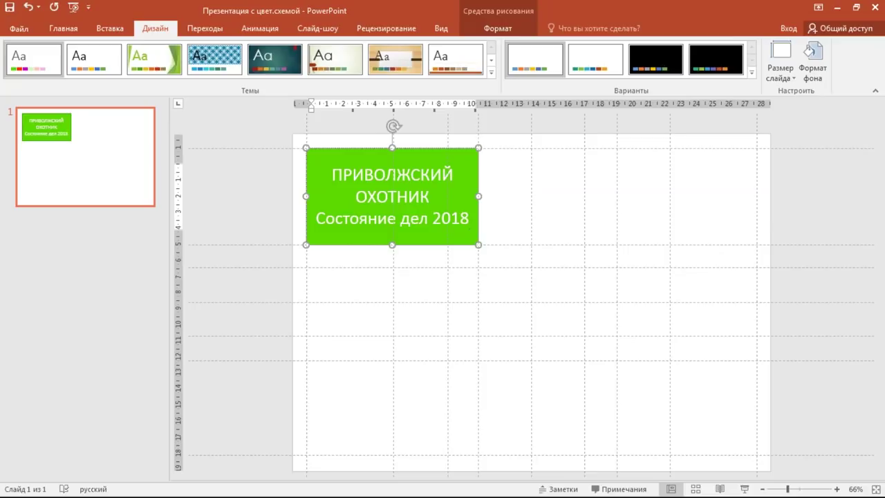
key(BackSpace)
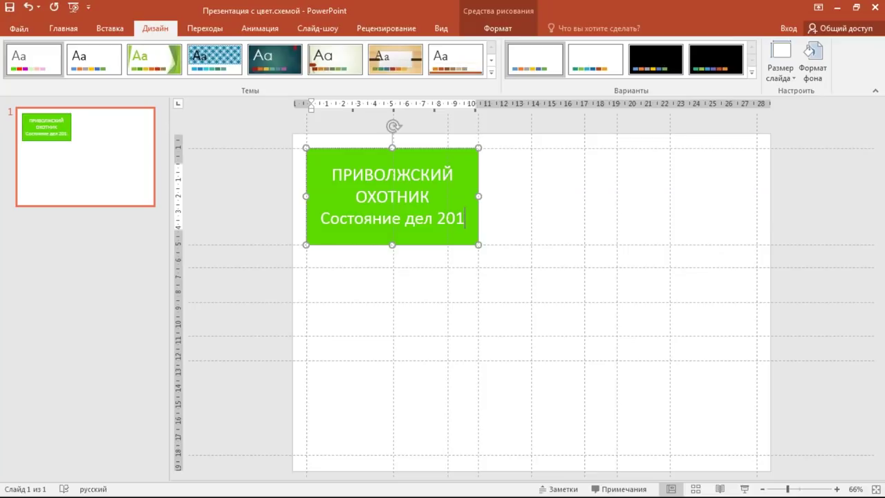
text(7)
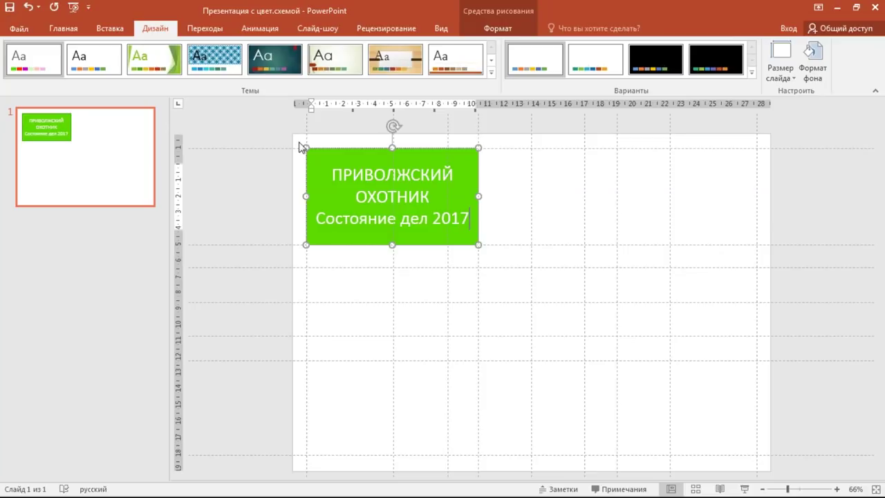
key(ctrl+a)
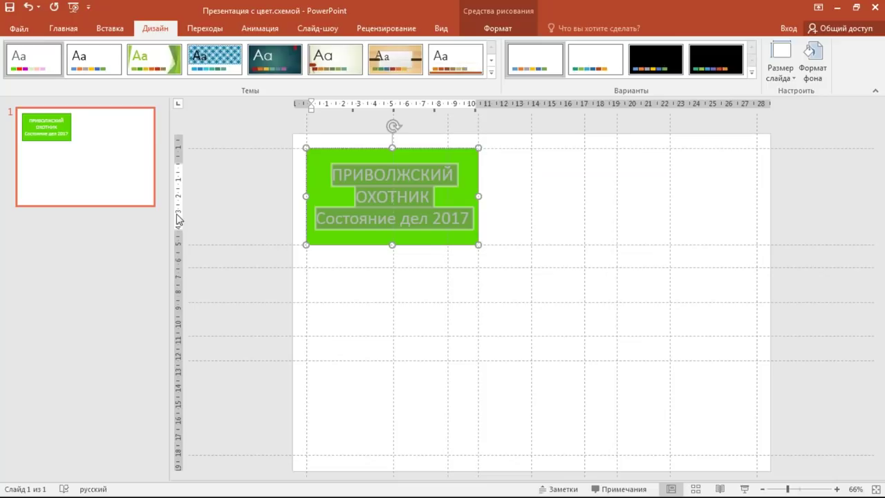
Step: Set the title text's font to Impact
click(64, 29)
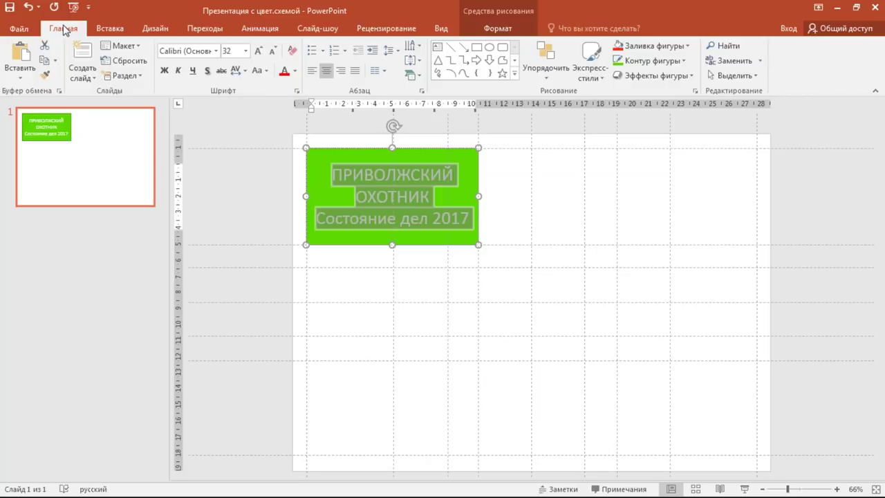
click(217, 51)
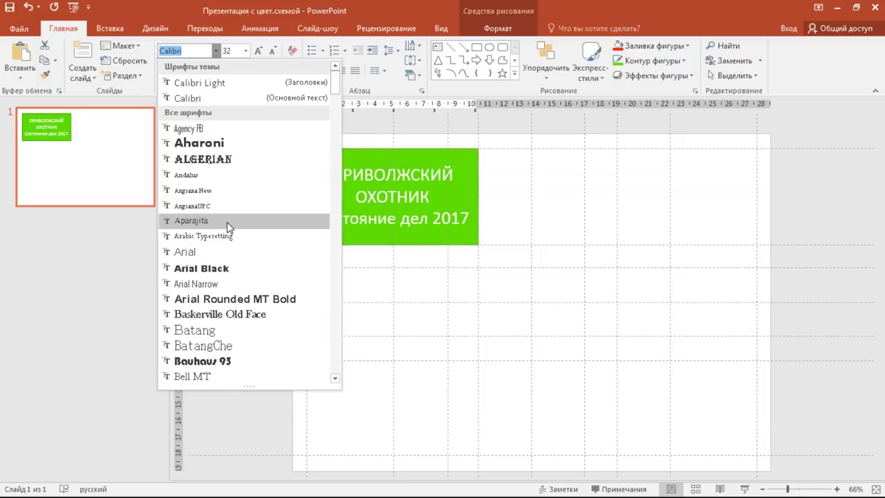
scroll(228, 222, down, 3)
scroll(231, 208, down, 2)
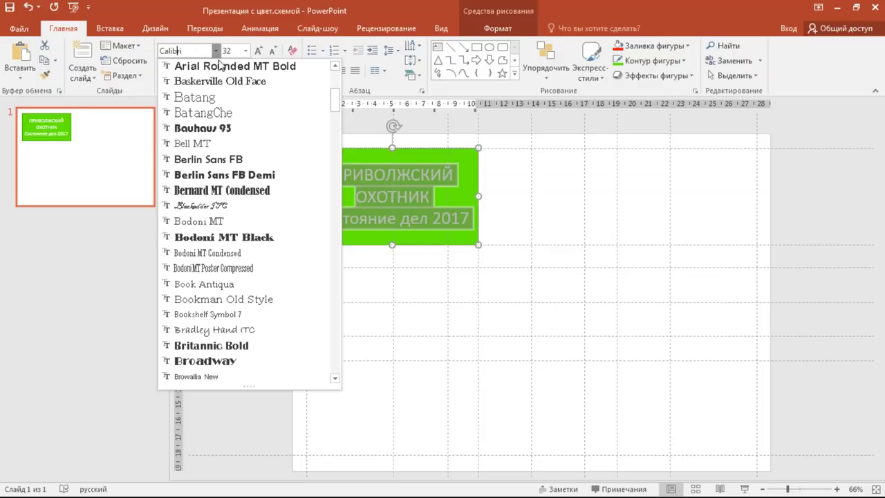
key(Escape)
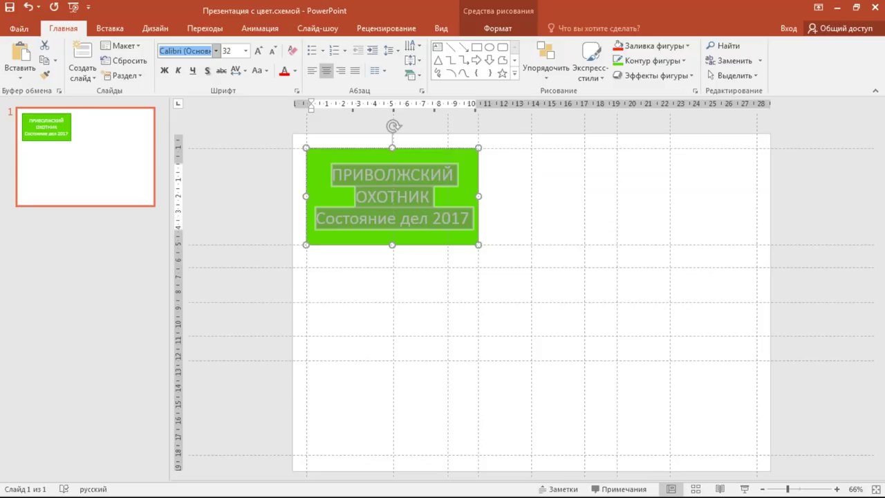
text(шь)
key(BackSpace)
key(BackSpace)
key(Escape)
text(ь)
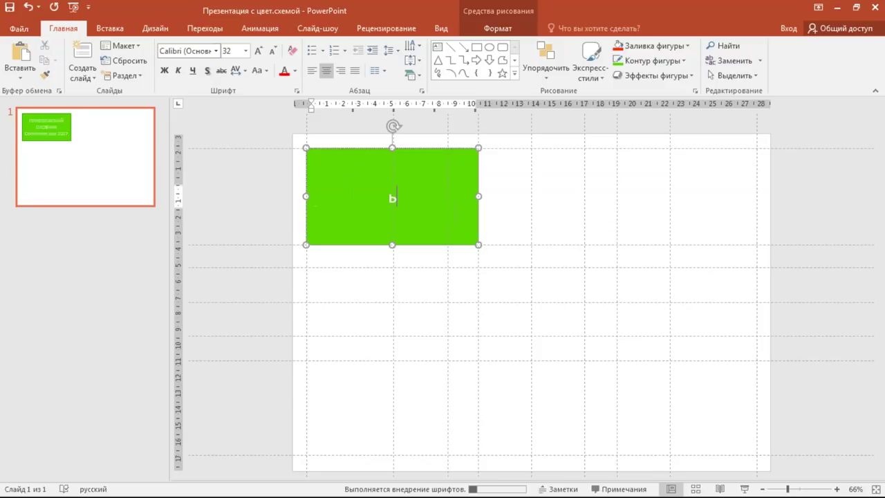
key(ctrl+z)
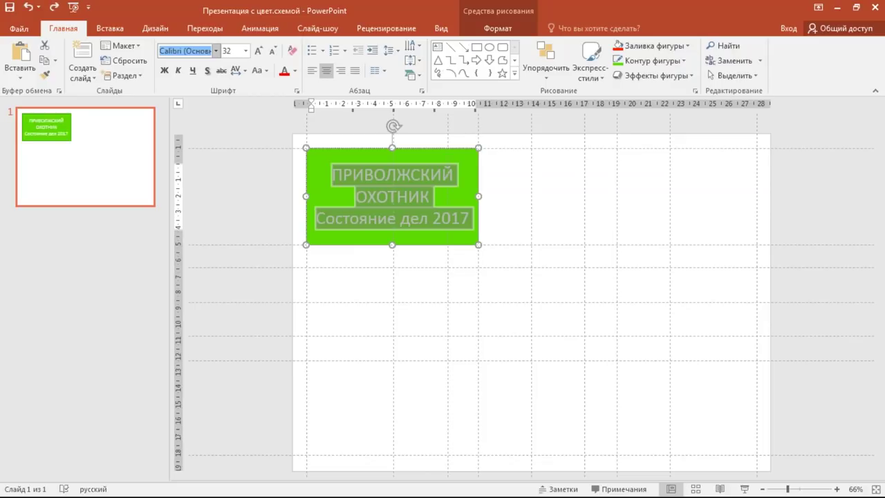
text(ш)
key(BackSpace)
text(Impact)
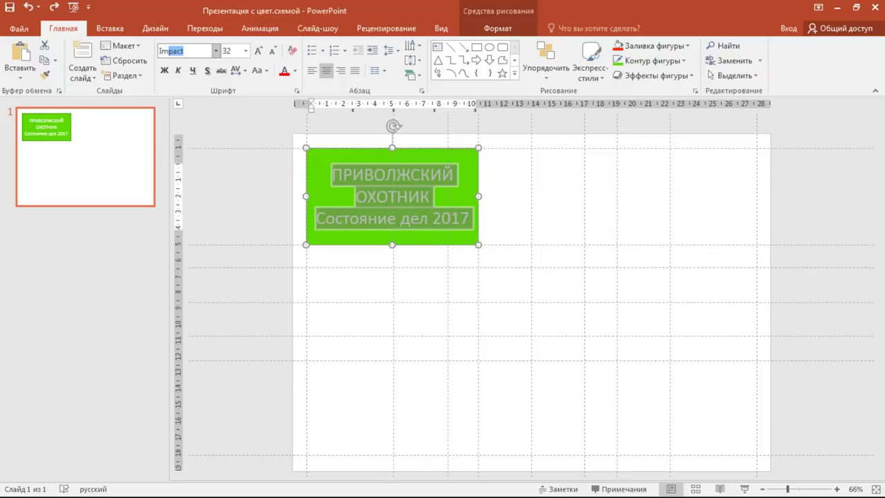
key(Return)
click(574, 318)
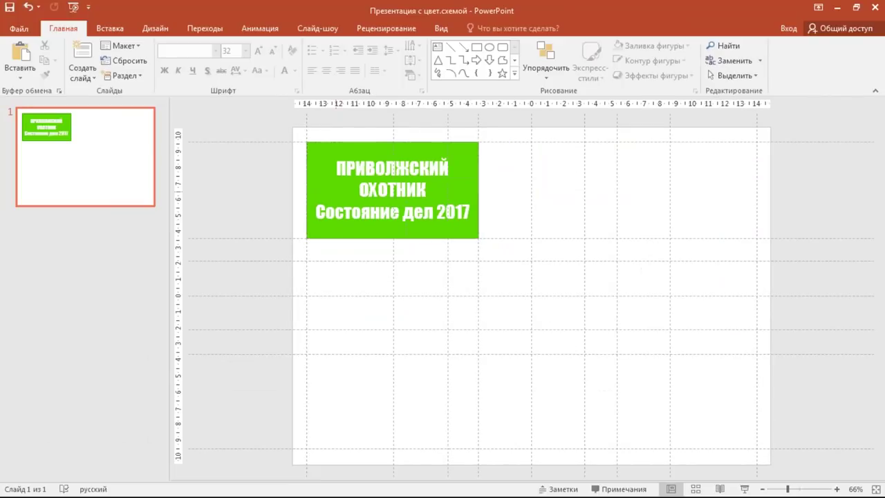
Step: Remove the outline from the green title box
click(336, 192)
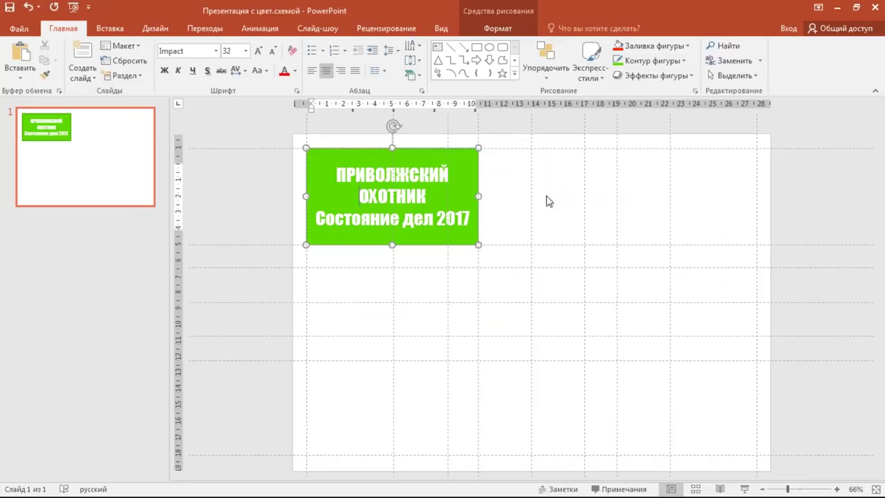
click(591, 207)
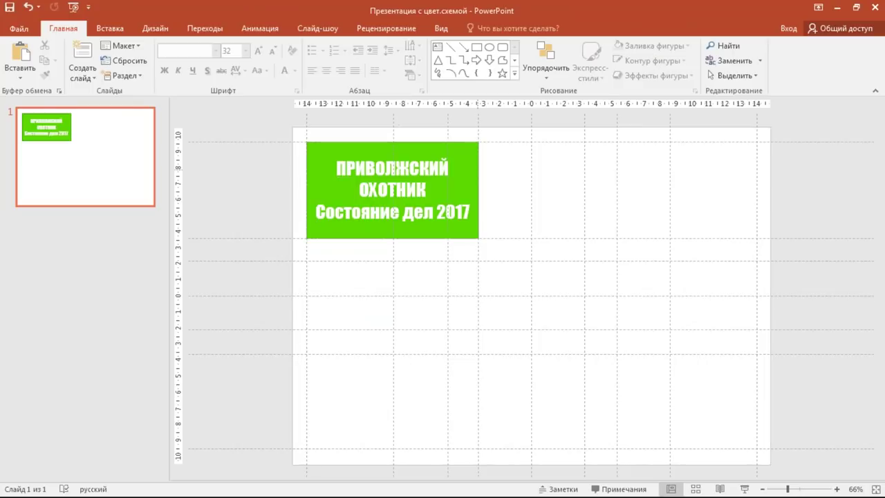
click(393, 190)
click(650, 61)
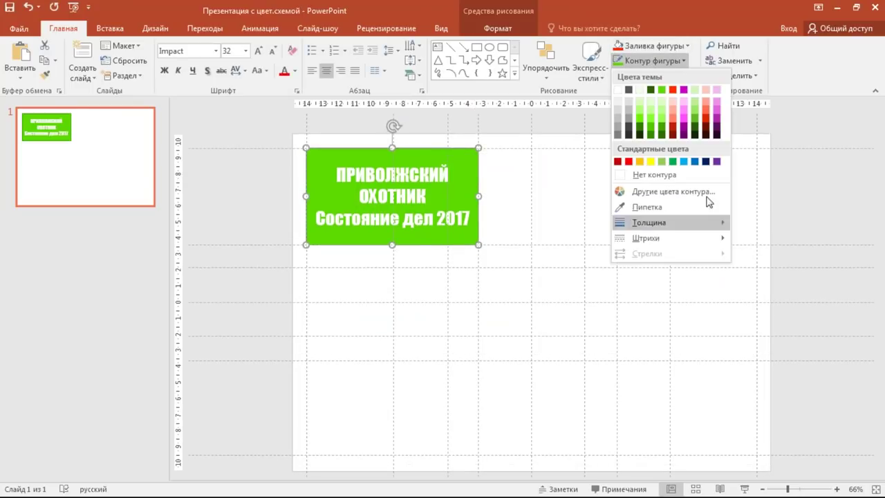
click(668, 177)
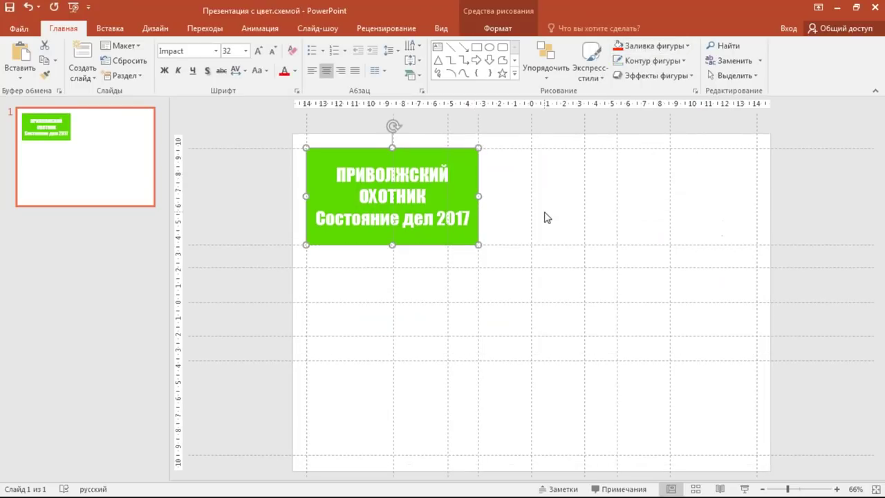
click(600, 269)
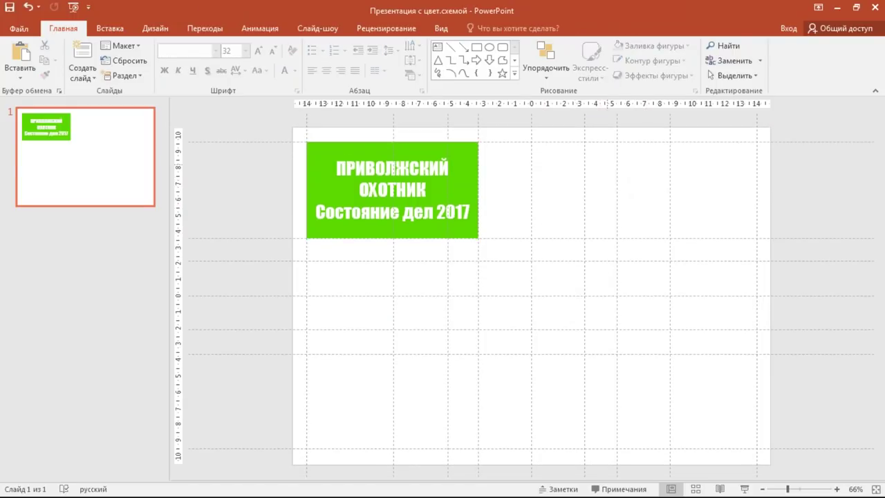
click(477, 47)
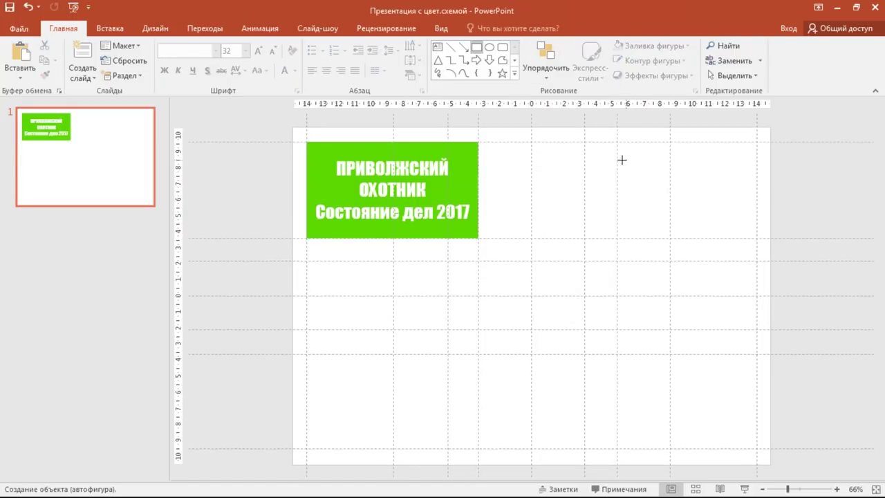
Step: Draw a top-right rectangle with light-green fill and no outline
drag(586, 144, 757, 240)
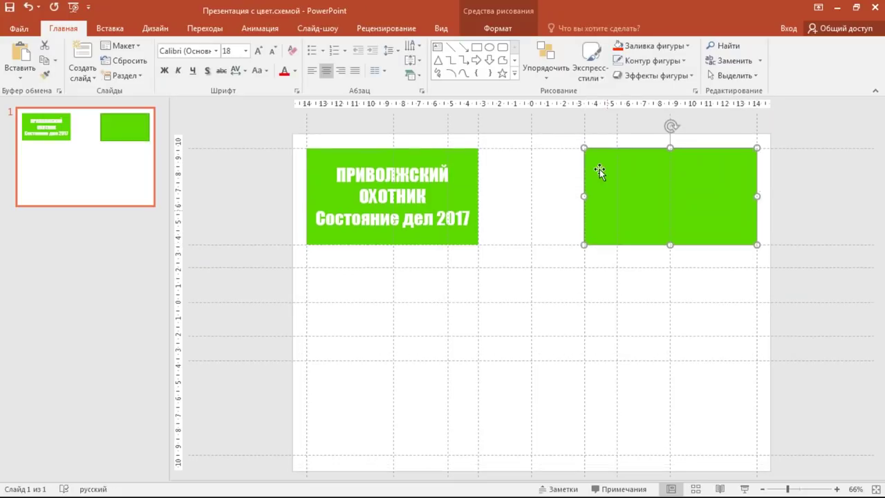
drag(670, 148, 671, 148)
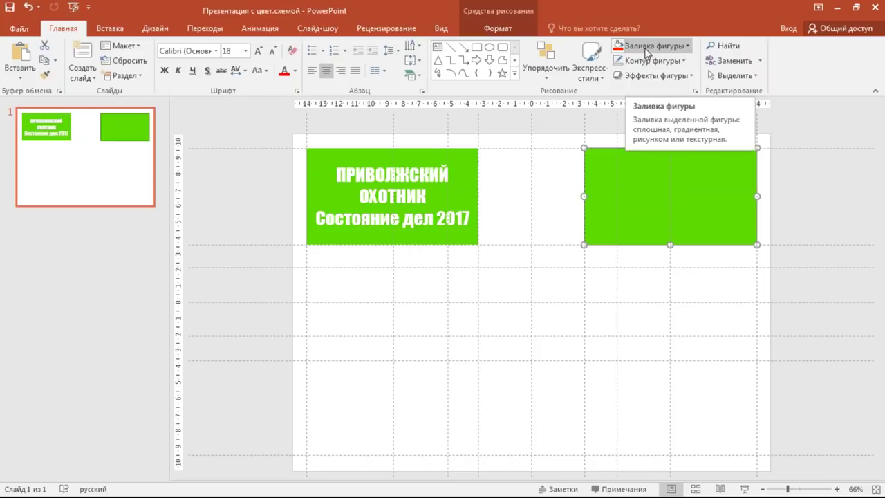
click(648, 46)
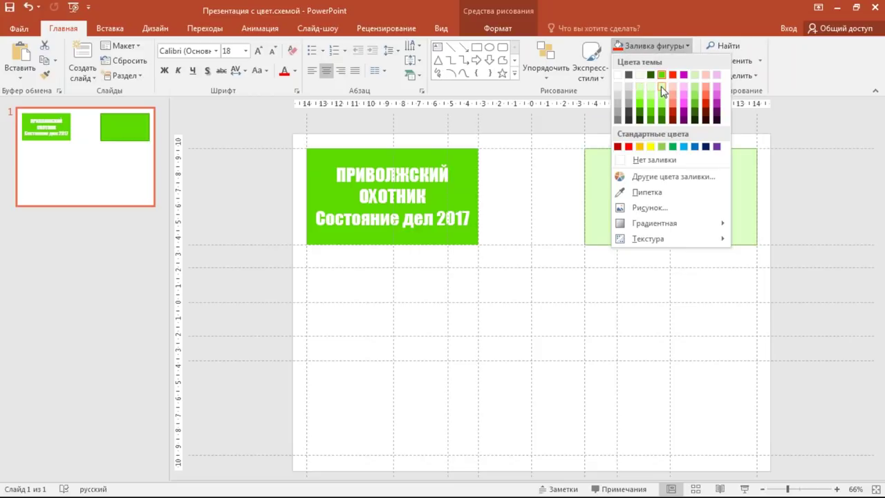
click(663, 92)
click(650, 61)
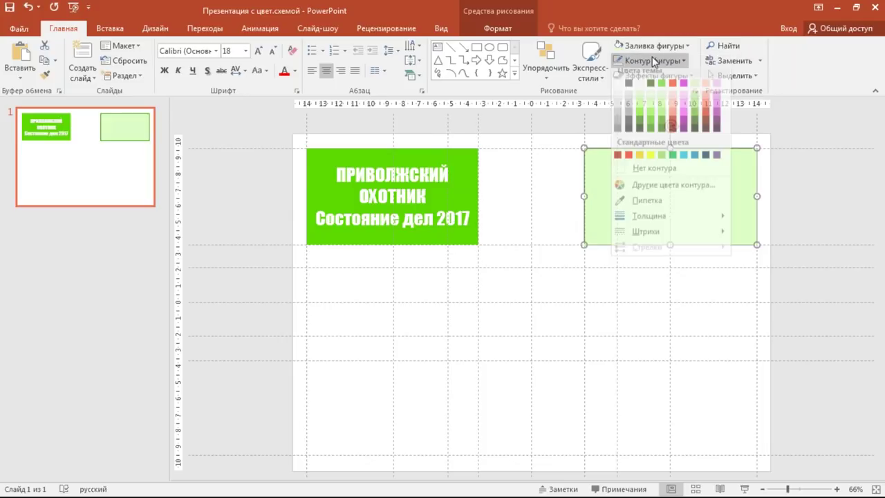
click(646, 174)
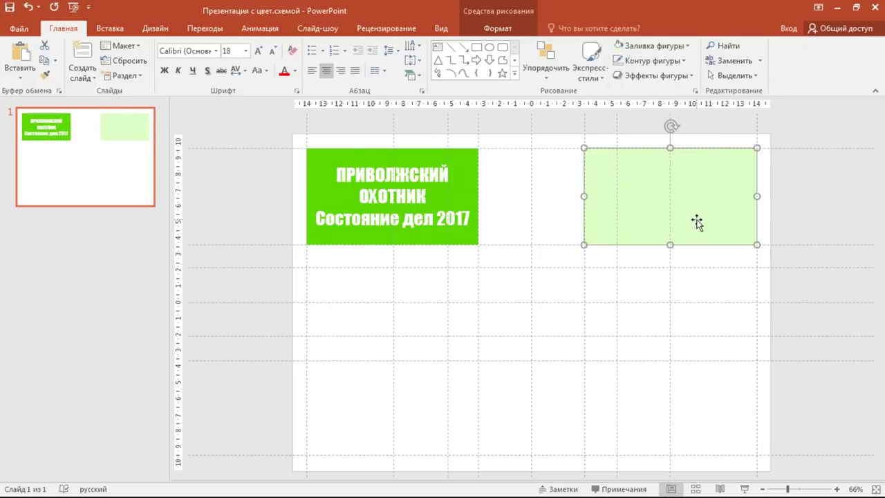
Step: Copy it below the title, resize it to the grid, and fill it light grey
mouse_move(697, 222)
mouse_down()
mouse_move(715, 200)
mouse_move(460, 298)
mouse_move(437, 284)
mouse_up()
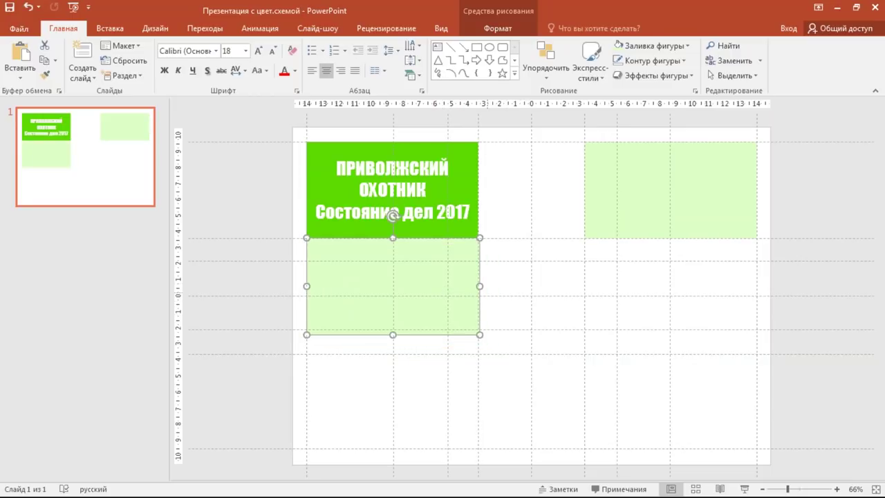
drag(480, 286, 531, 283)
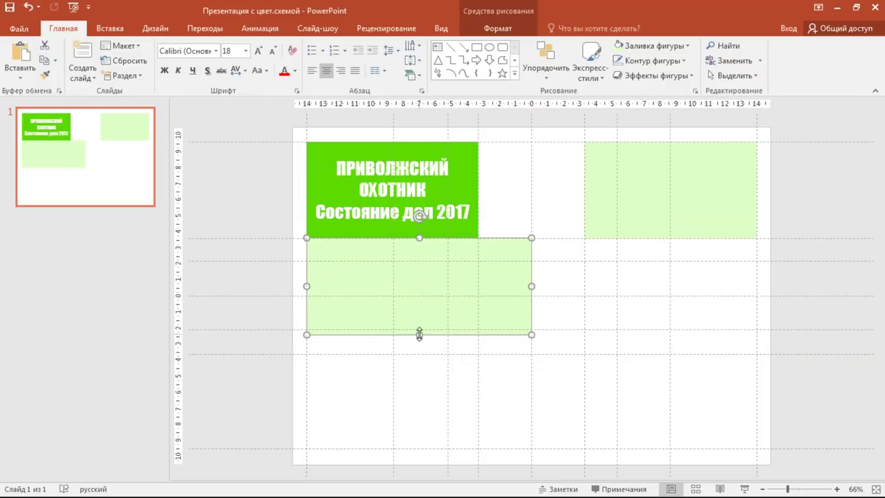
mouse_move(419, 335)
mouse_down()
mouse_move(421, 355)
mouse_move(423, 330)
mouse_up()
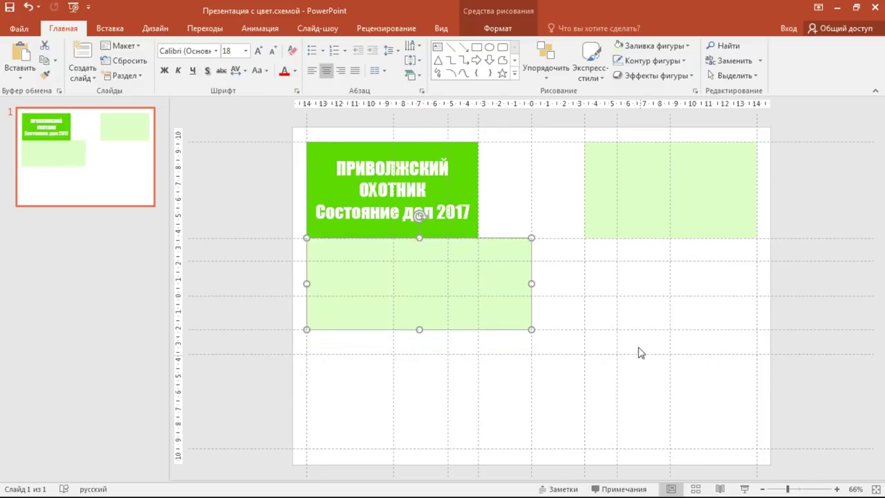
click(654, 49)
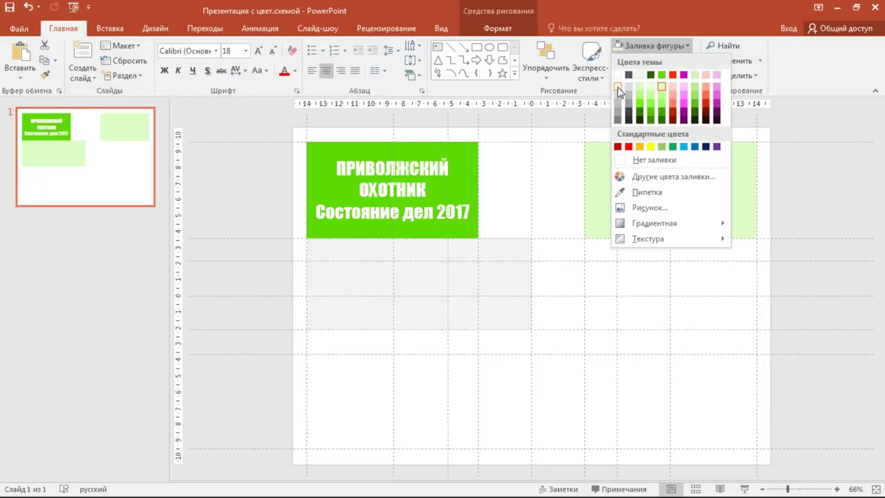
click(618, 90)
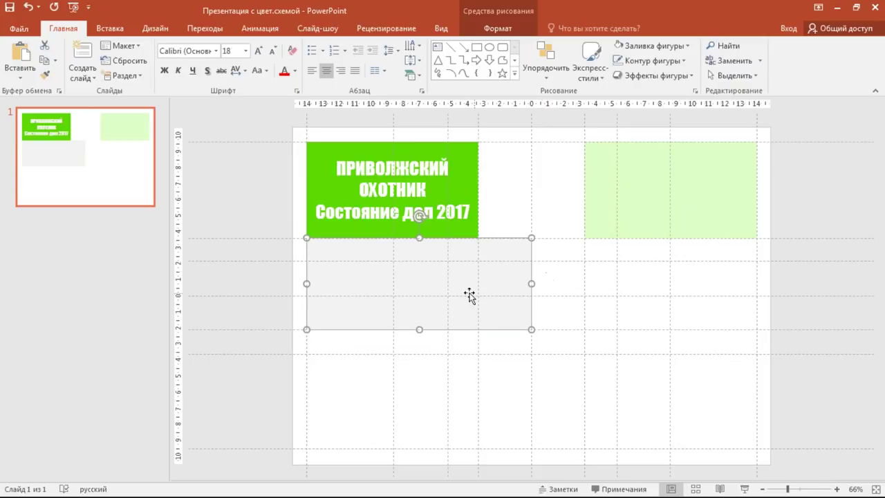
Step: Copy the grey block to its right and to the lower left
drag(470, 295, 702, 293)
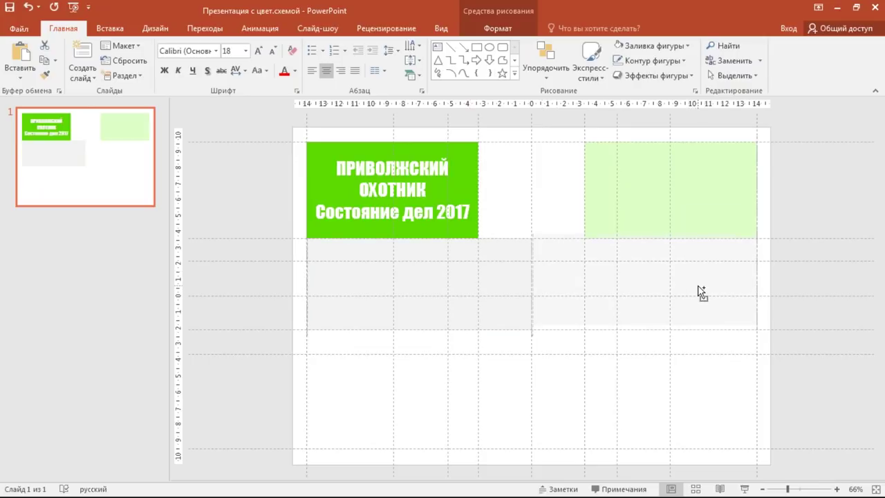
drag(702, 293, 701, 293)
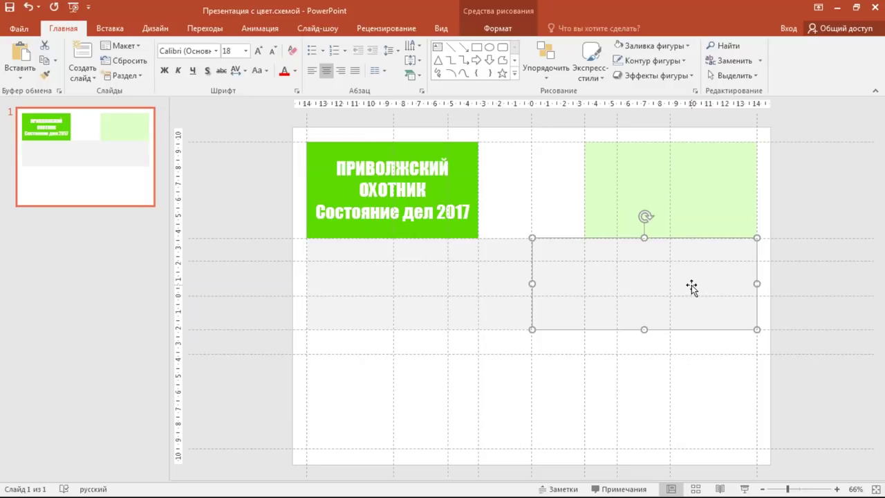
drag(692, 273, 467, 364)
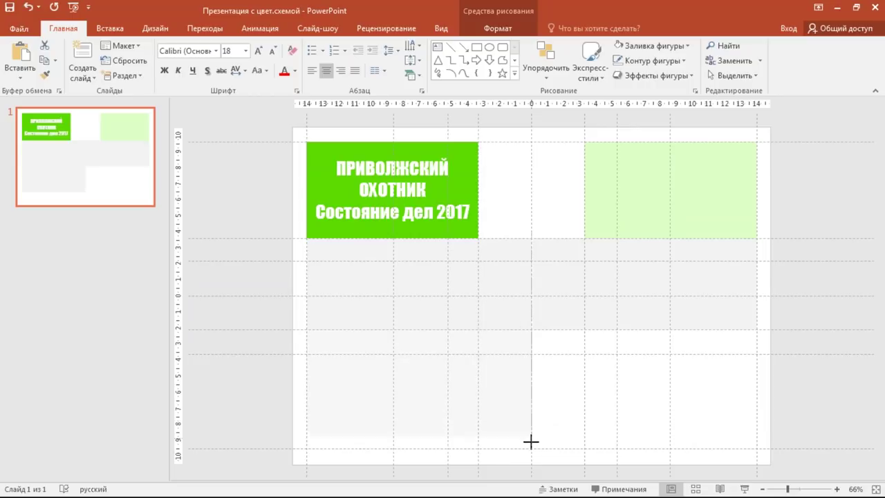
drag(529, 450, 531, 448)
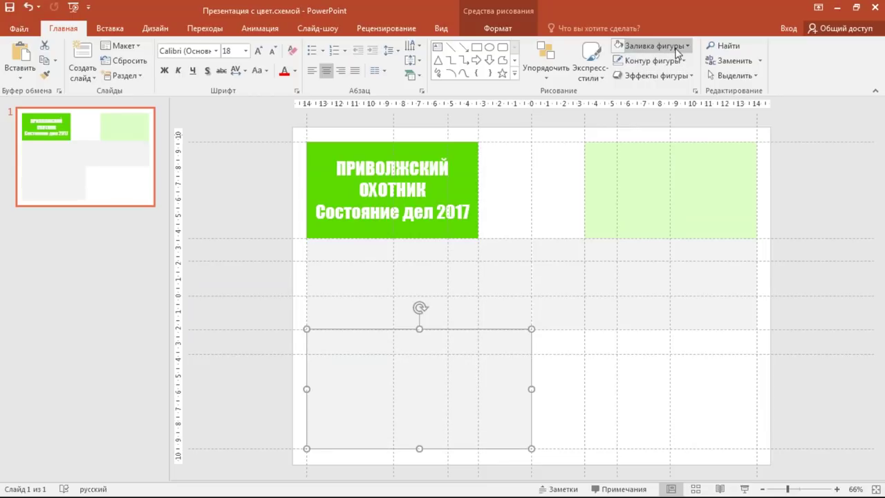
Step: Fill the lower-left block pink and add a narrower peach copy at bottom right
click(664, 46)
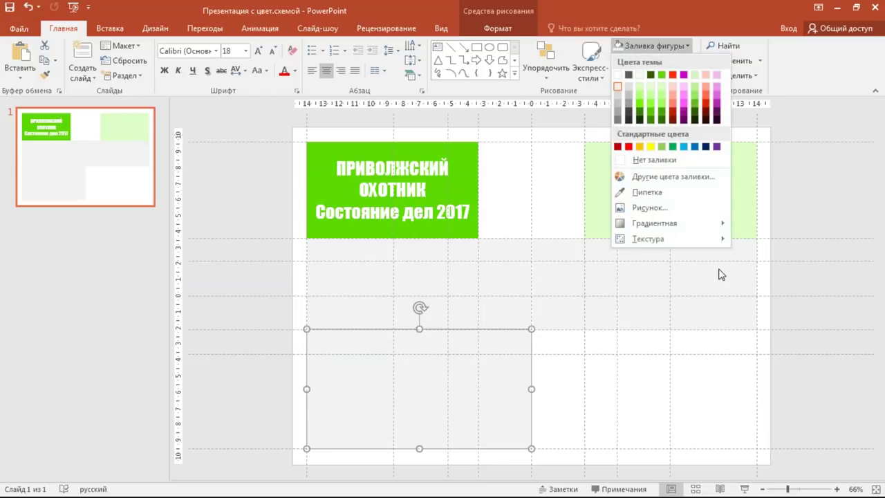
click(685, 92)
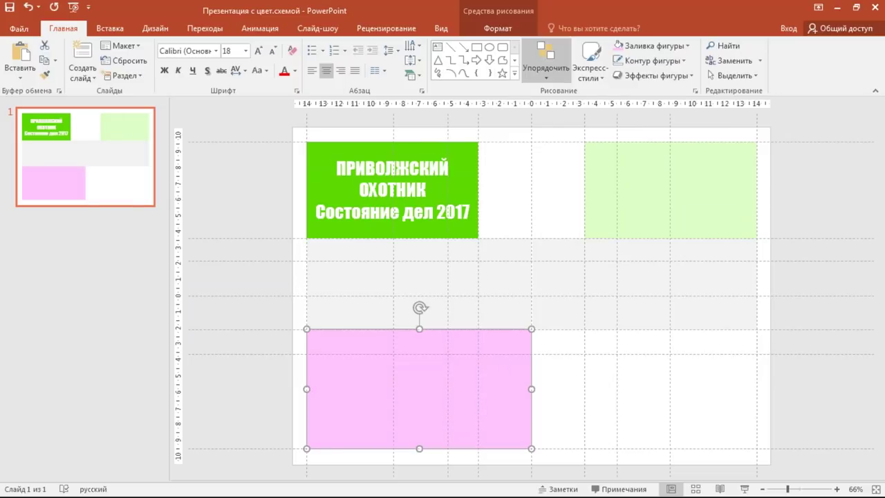
click(654, 45)
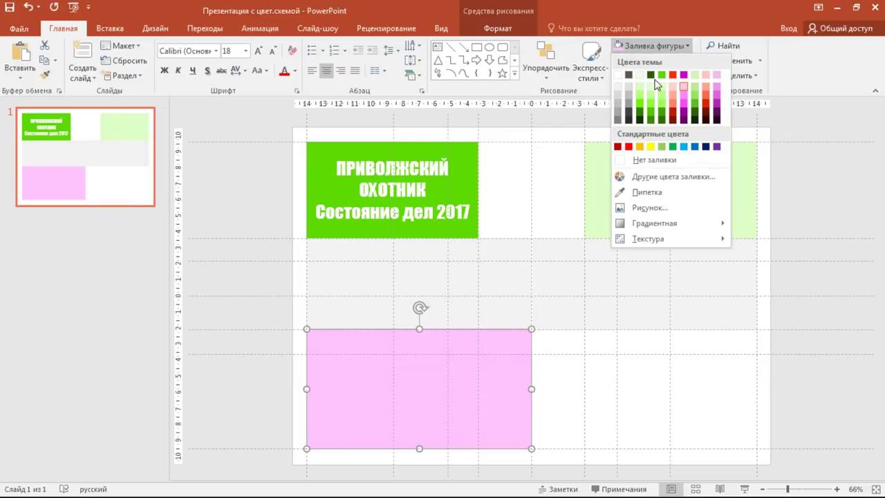
click(435, 396)
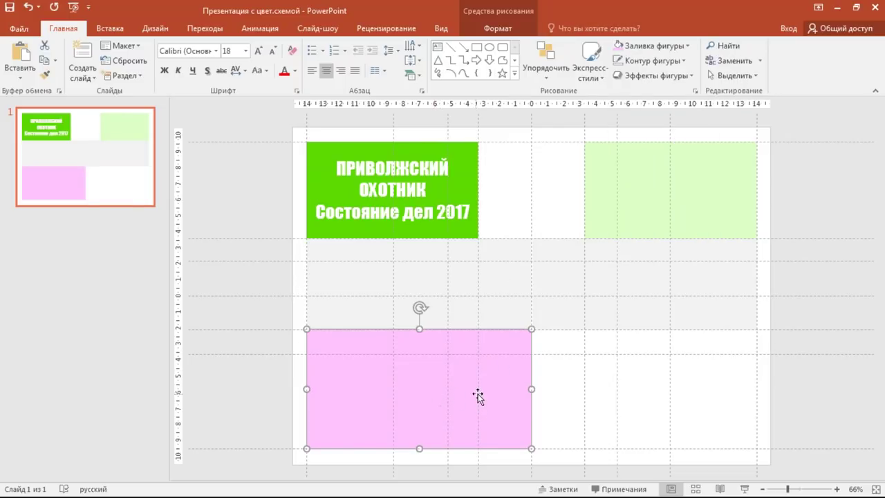
drag(439, 392, 663, 392)
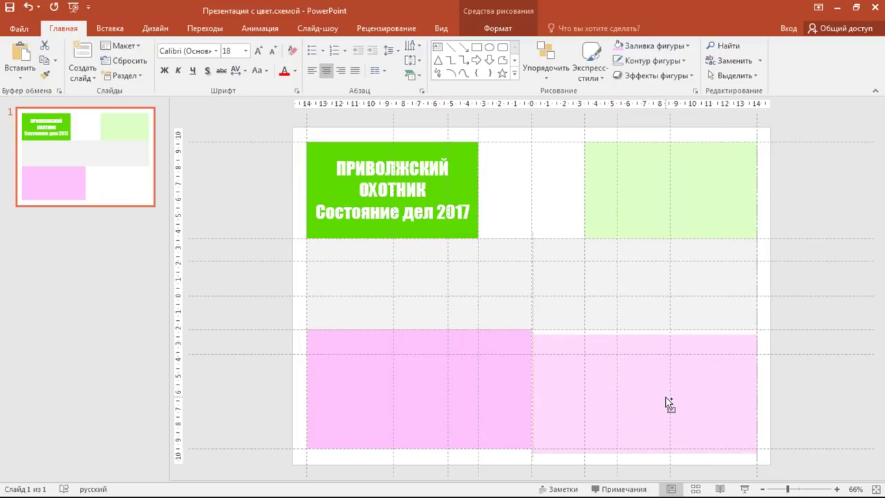
drag(533, 387, 618, 385)
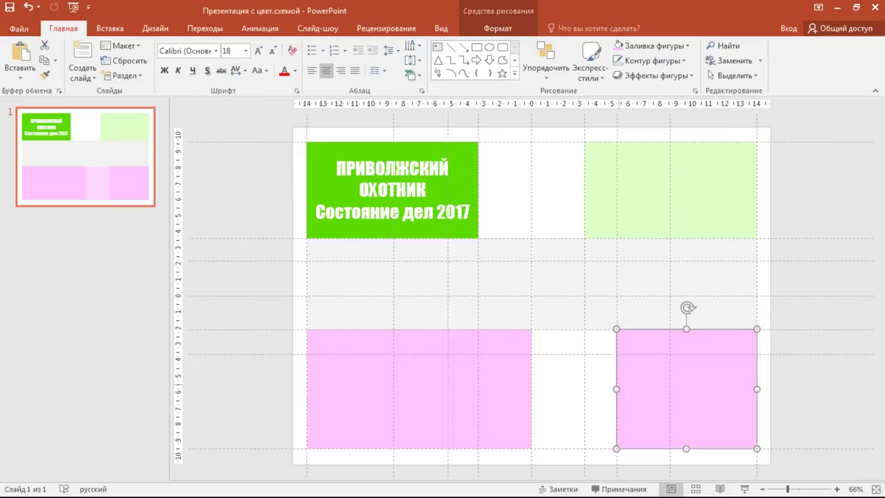
click(650, 46)
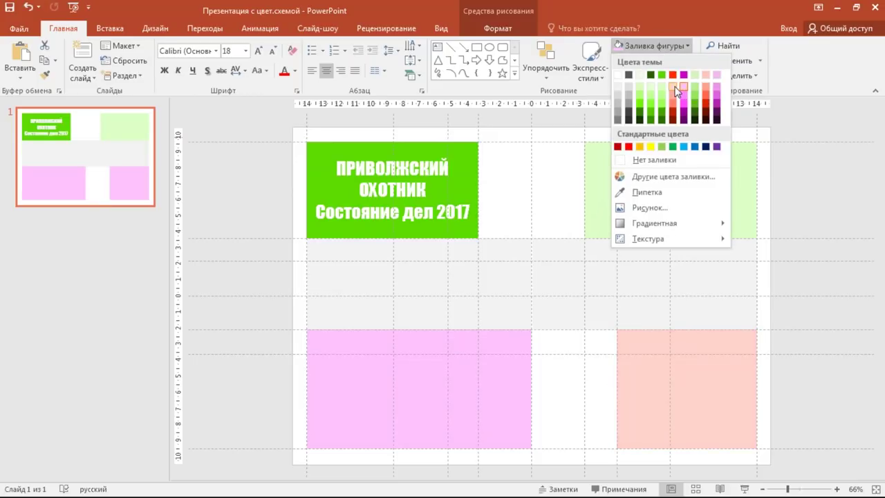
click(675, 88)
Step: Make the middle-right block light green and add a narrowed light-grey copy beside the title
click(614, 277)
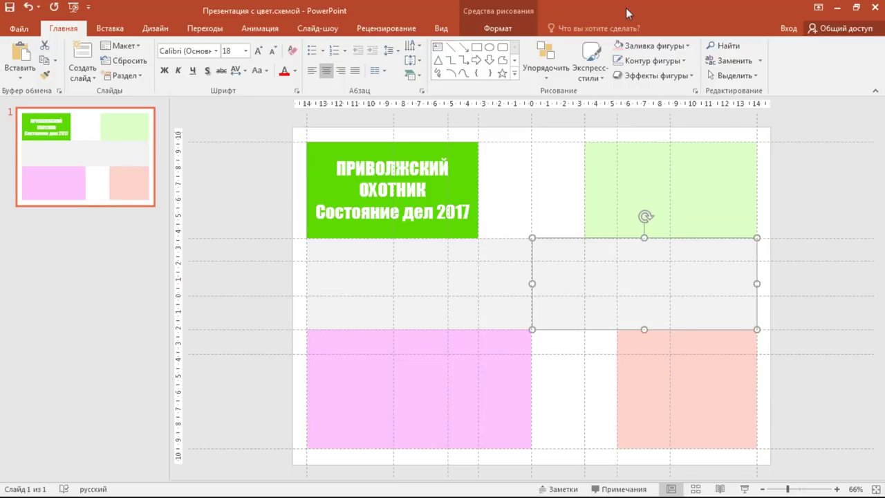
click(655, 47)
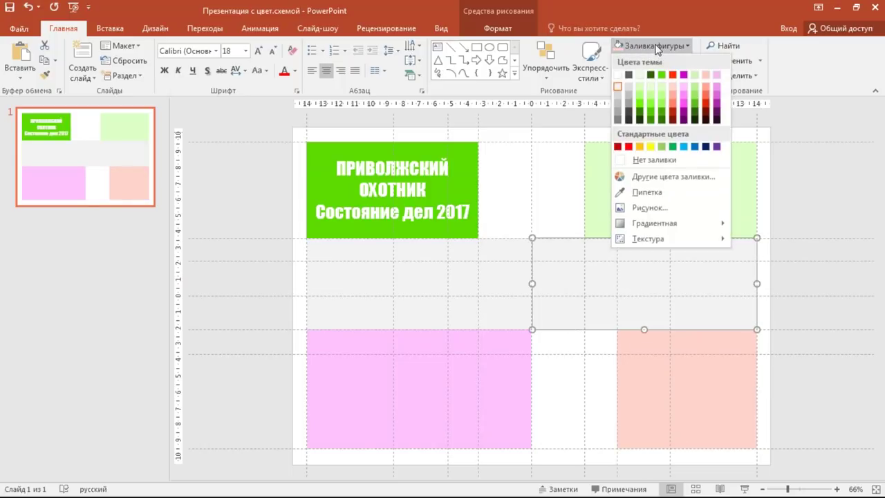
click(661, 93)
drag(661, 281, 605, 184)
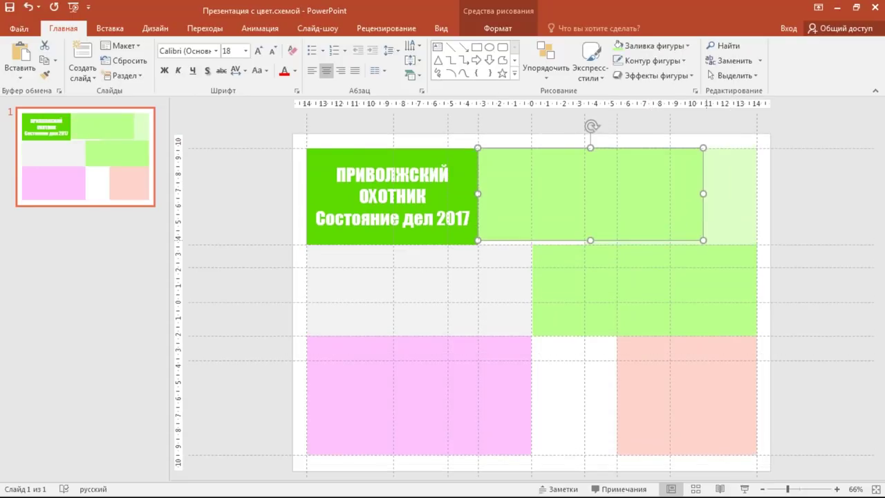
drag(478, 240, 584, 240)
click(653, 46)
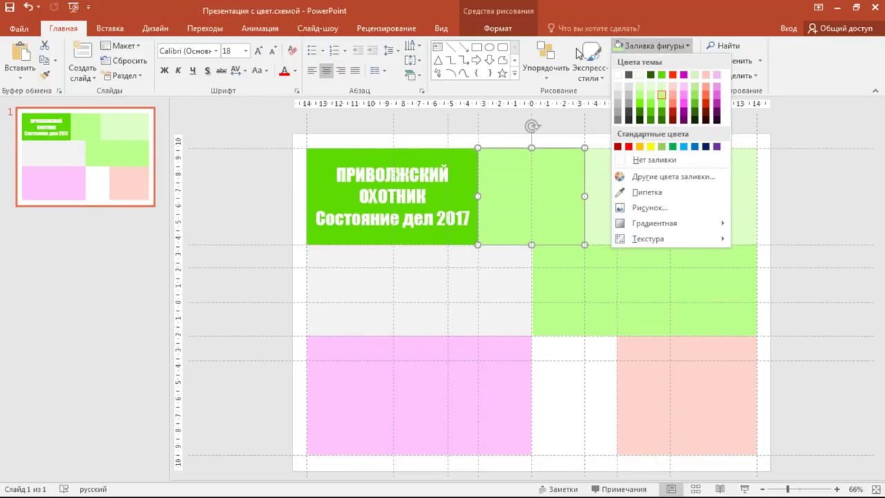
click(618, 88)
key(Escape)
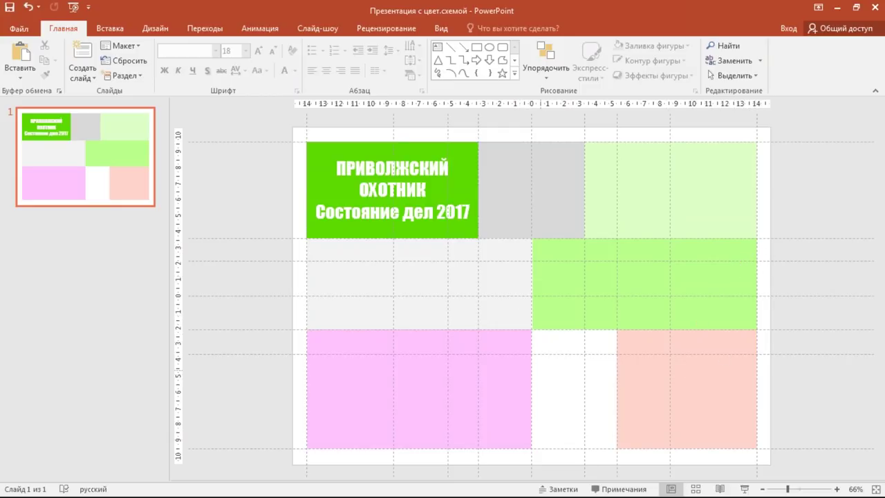
Step: Add a narrow magenta column in the bottom gap topped by a small pale-pink block
click(723, 409)
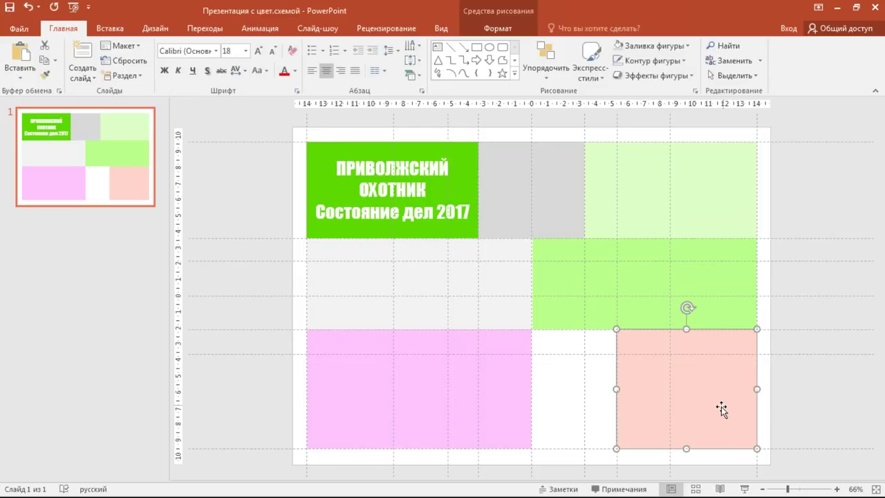
drag(724, 409, 640, 412)
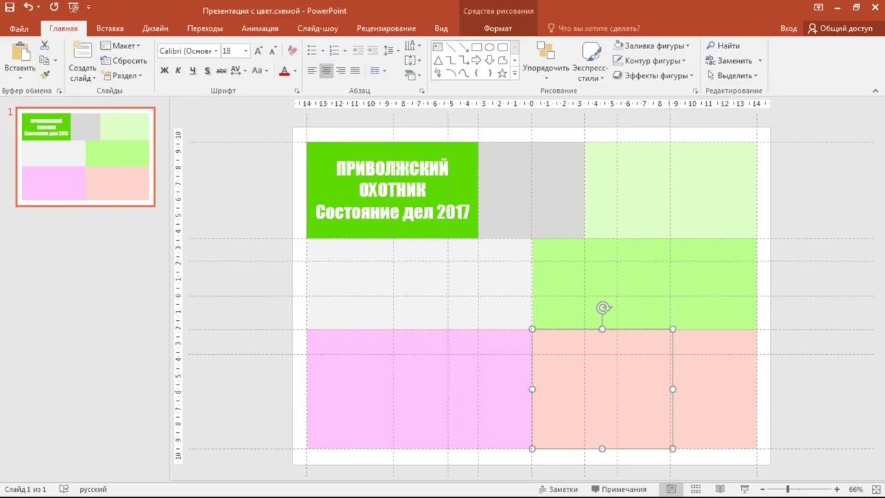
drag(673, 388, 584, 394)
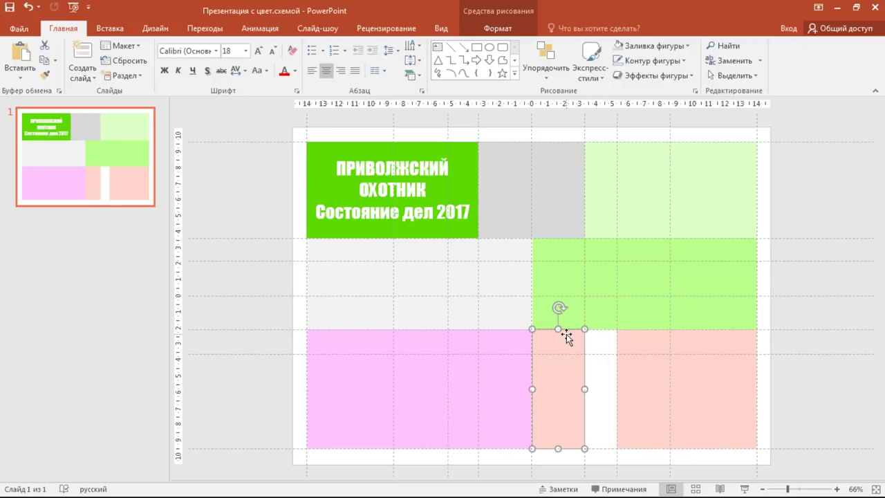
drag(558, 330, 558, 353)
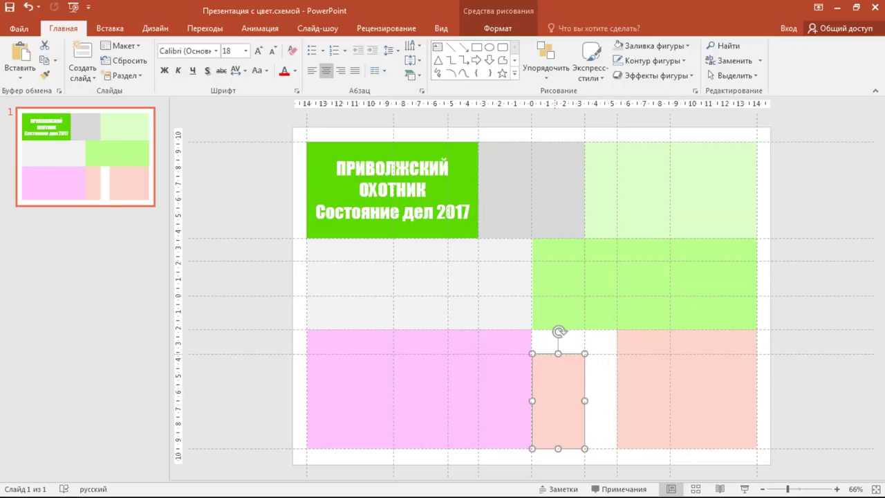
click(650, 46)
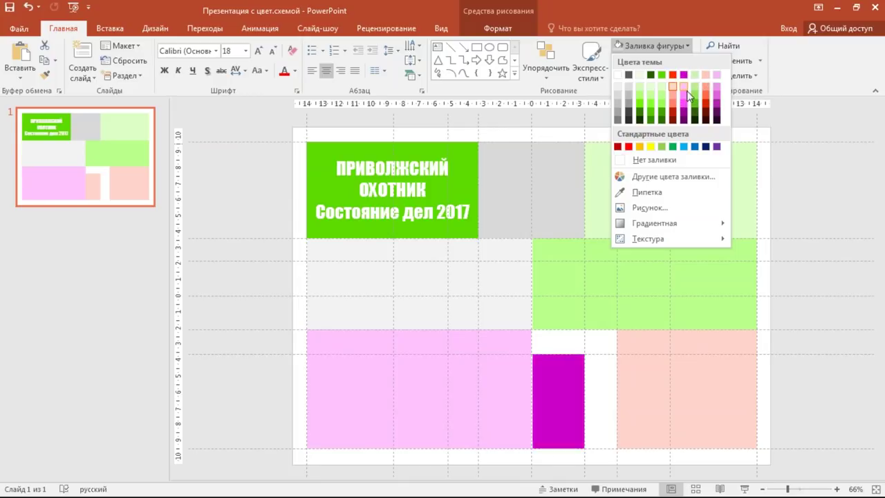
click(719, 101)
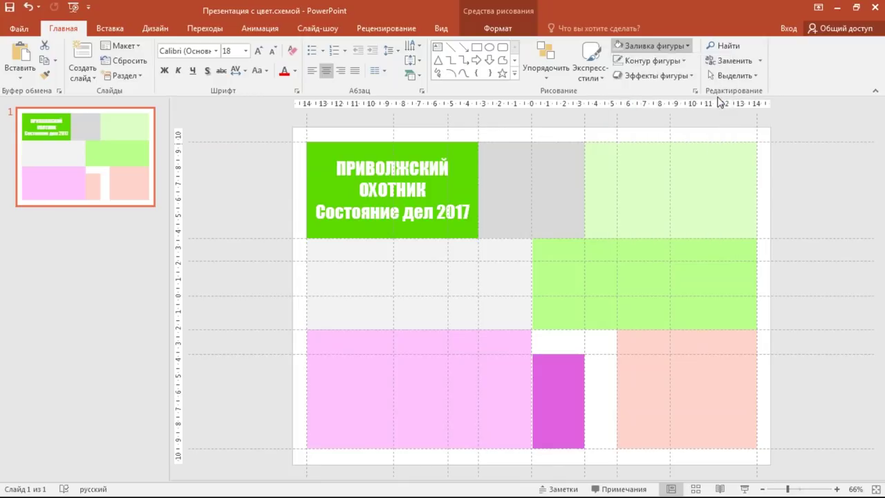
mouse_move(560, 402)
mouse_down()
mouse_move(566, 377)
mouse_move(563, 421)
mouse_move(564, 360)
mouse_move(531, 330)
mouse_up()
click(654, 46)
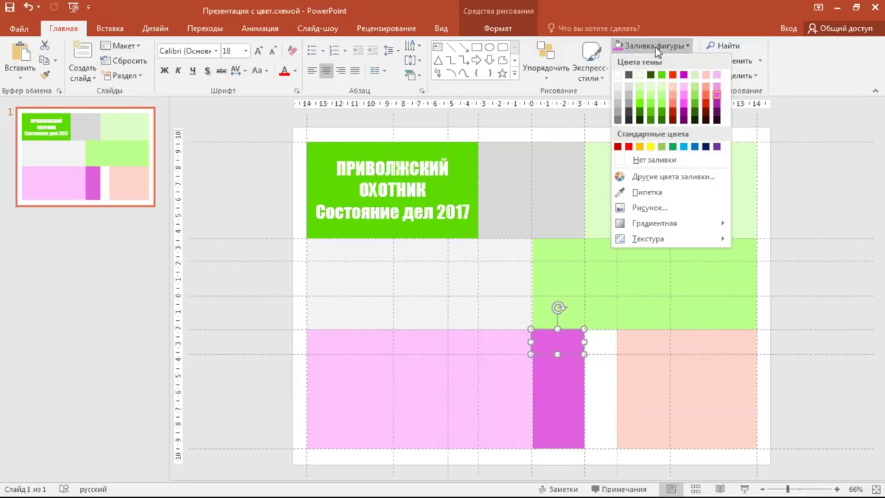
click(716, 84)
drag(532, 346, 534, 344)
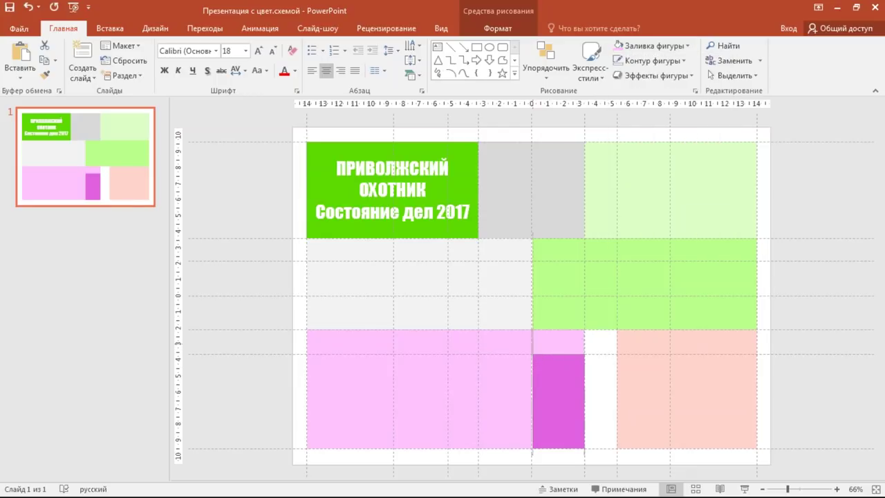
Step: Copy the pair one column right, recolouring it pale green with a bright-green top square
mouse_move(574, 397)
mouse_down()
mouse_move(615, 412)
mouse_move(615, 402)
mouse_up()
click(675, 383)
click(595, 439)
click(660, 53)
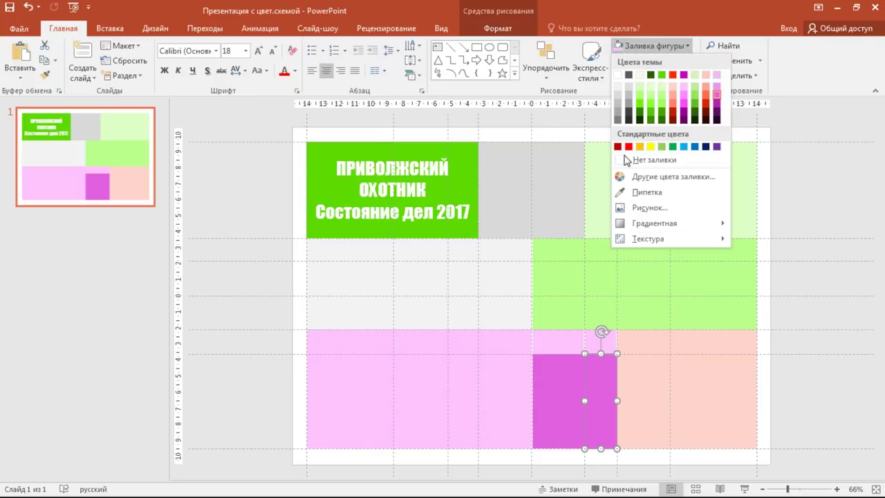
click(662, 85)
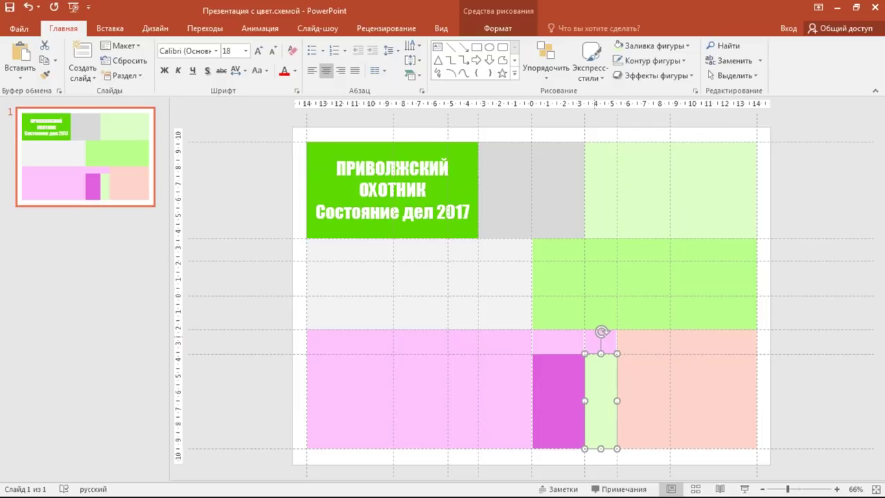
click(600, 342)
click(651, 46)
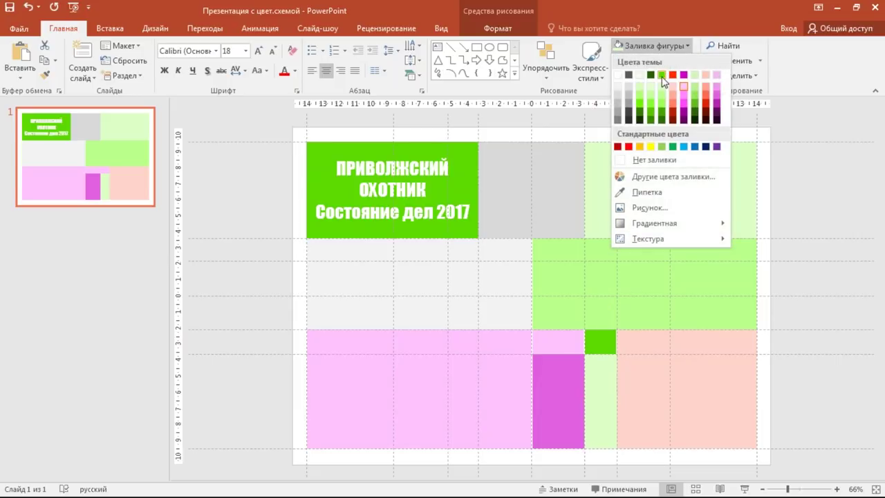
click(662, 70)
click(812, 206)
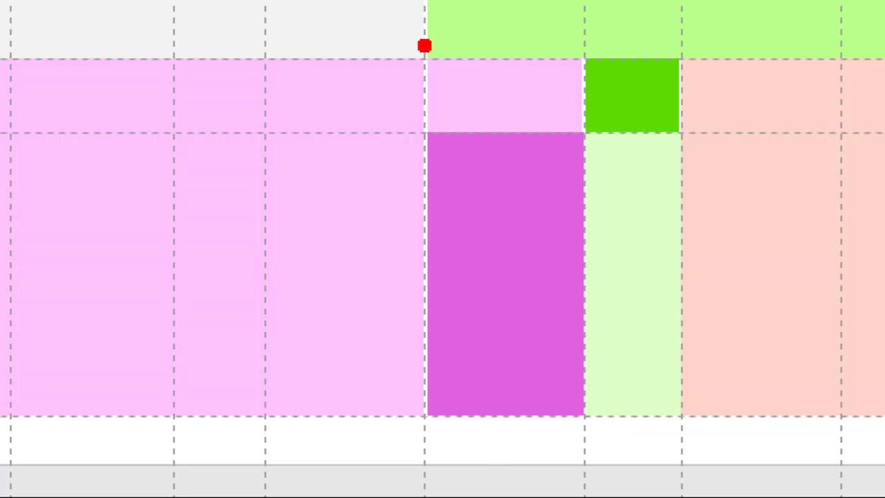
drag(422, 44, 694, 432)
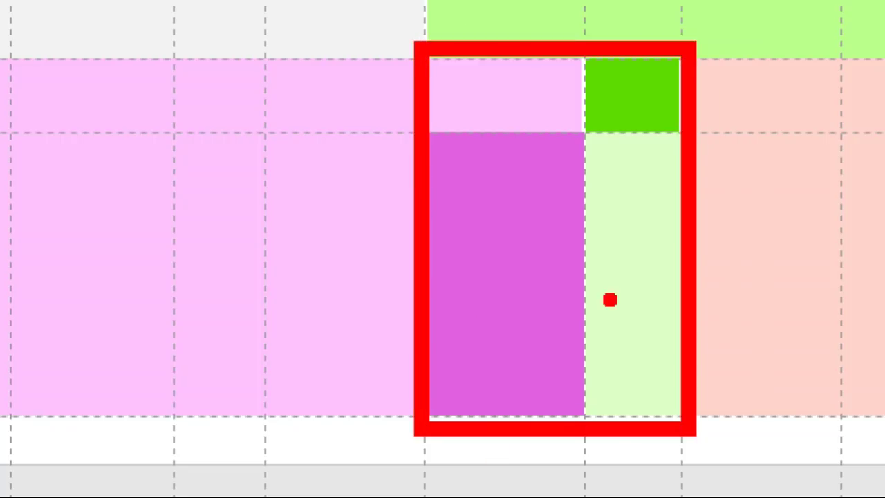
mouse_move(430, 128)
mouse_down()
mouse_move(599, 137)
mouse_move(605, 455)
mouse_up()
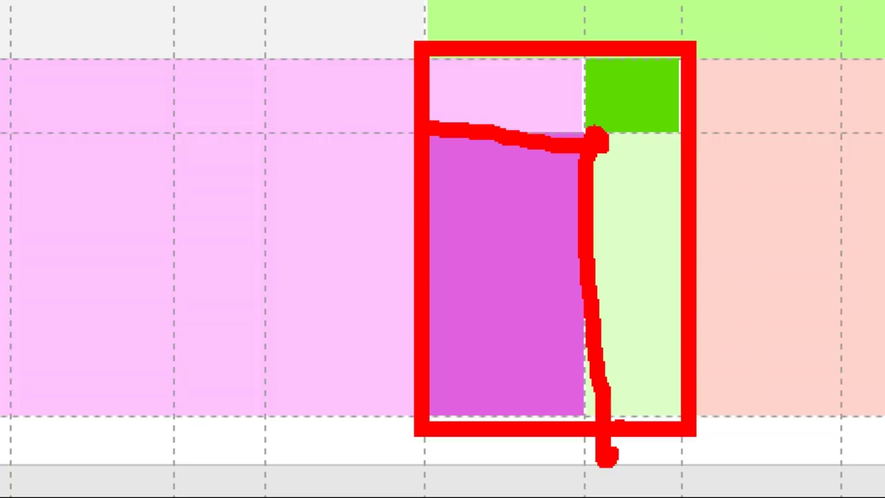
drag(592, 115, 569, 416)
mouse_move(425, 27)
mouse_down()
mouse_move(446, 87)
mouse_move(605, 100)
mouse_move(526, 35)
mouse_up()
click(520, 186)
key(Escape)
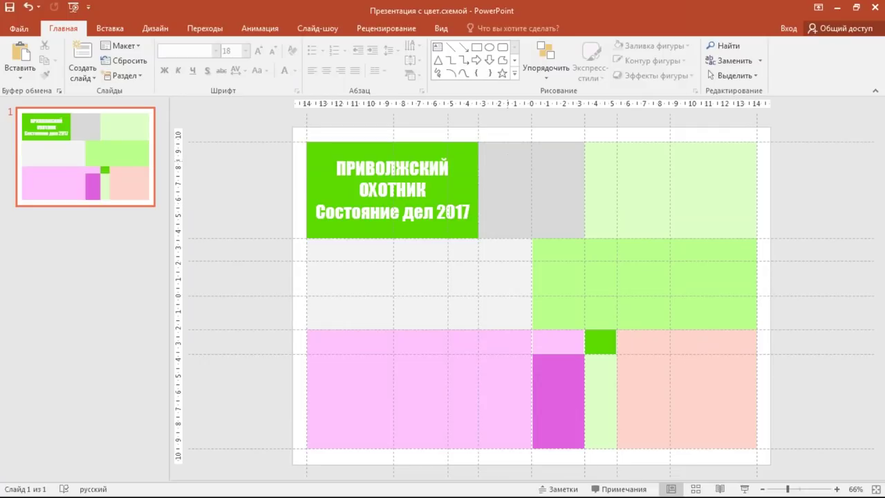
Step: Insert the 'структура' org-chart image from the Инфографическая композиция в PowerPoint folder
click(110, 28)
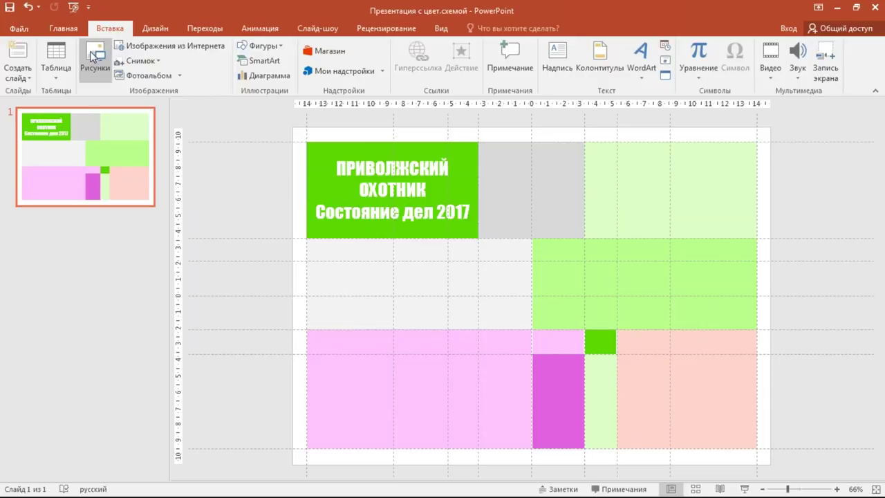
click(93, 57)
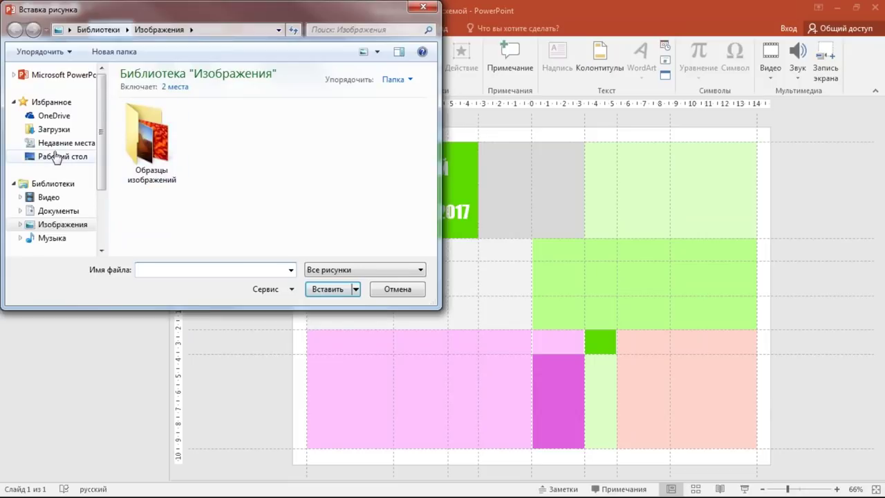
click(57, 156)
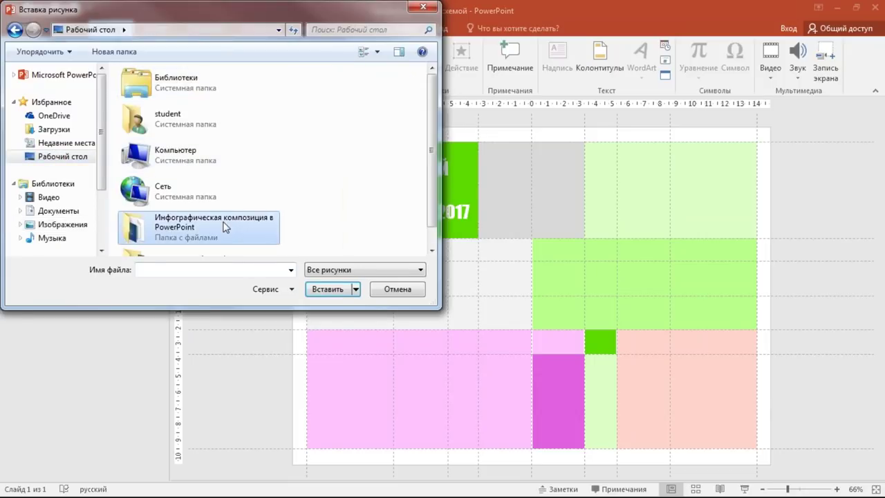
double_click(226, 226)
click(229, 108)
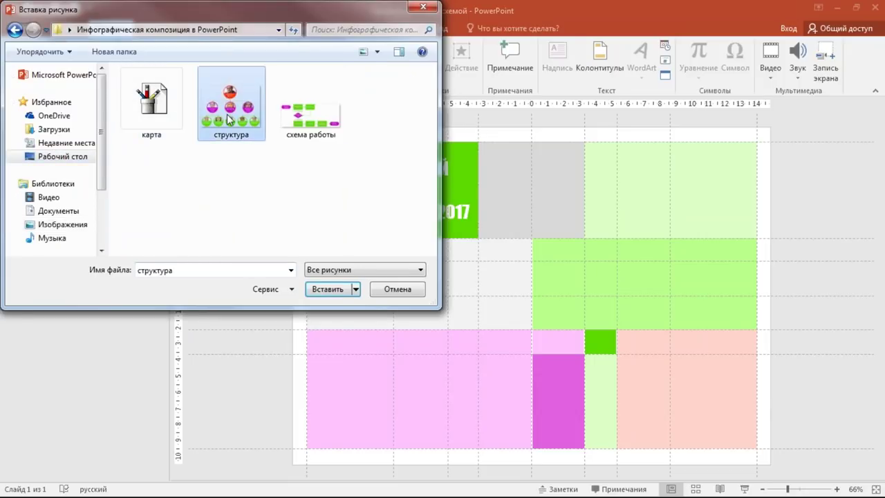
double_click(229, 119)
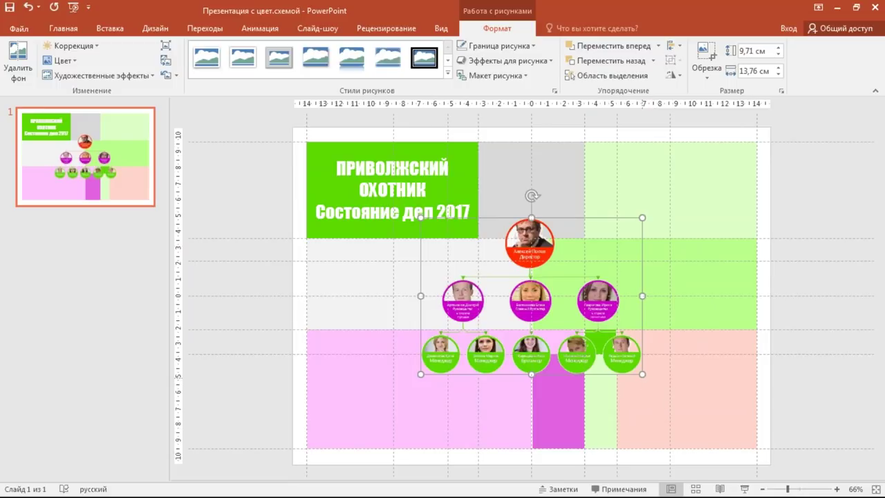
Step: Shrink the org chart to 4,11 × 5,82 cm and centre it in the grey block
drag(642, 375, 531, 296)
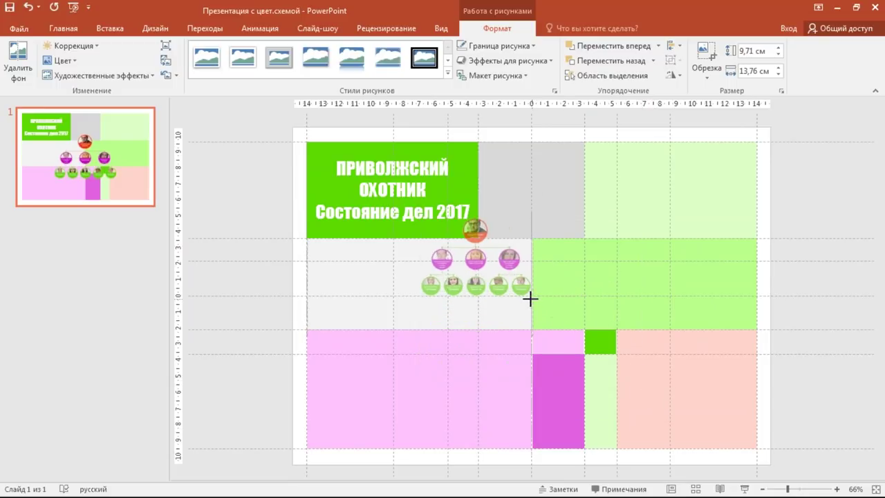
drag(470, 242, 527, 163)
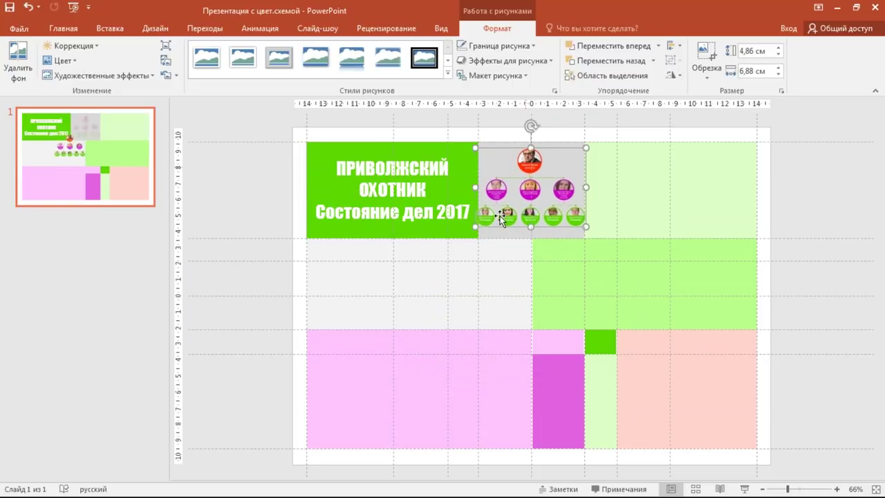
drag(475, 224, 484, 219)
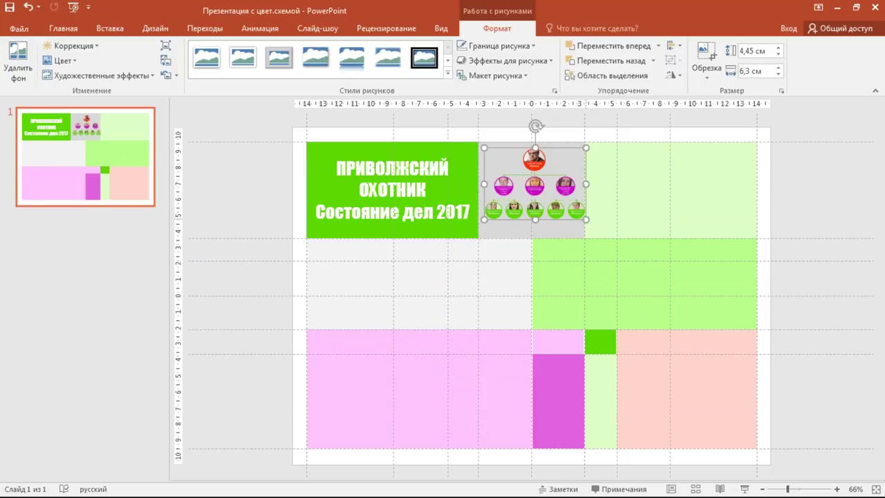
drag(586, 219, 578, 215)
drag(530, 167, 531, 166)
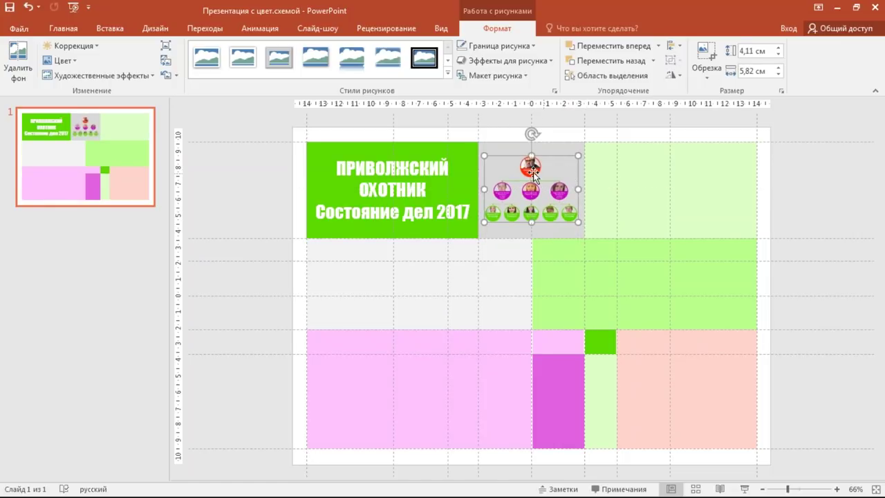
ctrl+scroll(520, 160, up, 3)
ctrl+scroll(524, 173, up, 5)
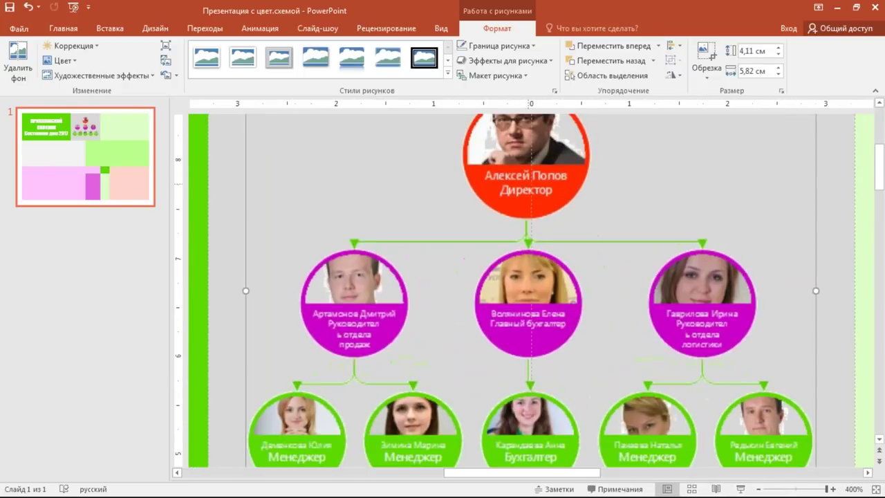
ctrl+scroll(529, 185, down, 5)
ctrl+scroll(528, 185, down, 3)
click(836, 170)
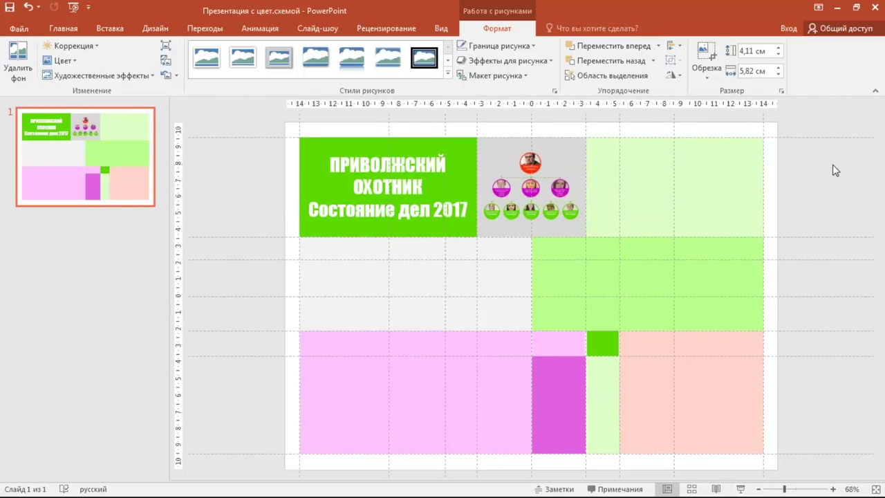
Step: Insert the 'схема работы' flowchart and fit it at 4,86 × 12,52 cm into the grey cell
click(118, 32)
click(98, 64)
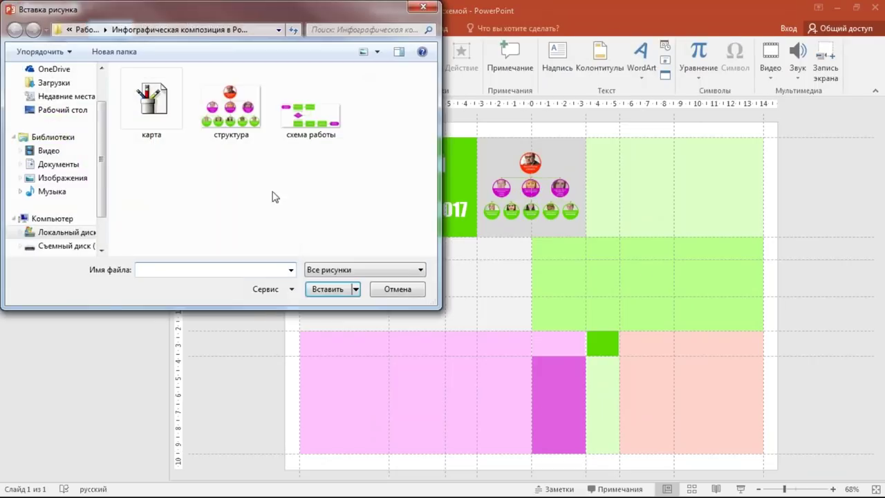
double_click(324, 129)
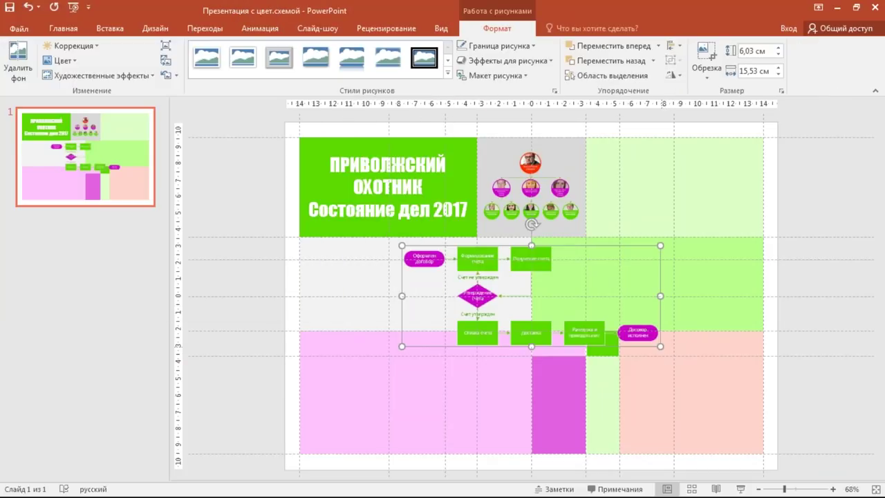
drag(662, 349, 568, 312)
drag(476, 253, 374, 254)
mouse_move(473, 315)
mouse_down()
mouse_move(515, 320)
mouse_move(500, 313)
mouse_up()
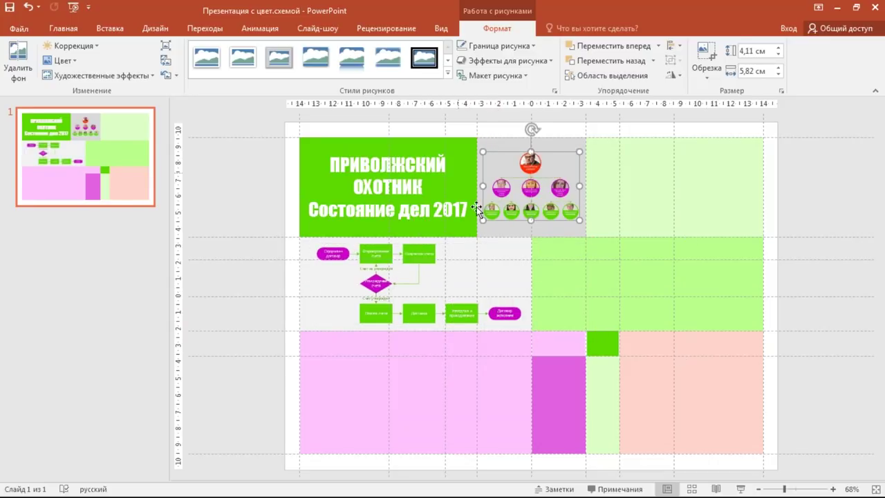
click(429, 311)
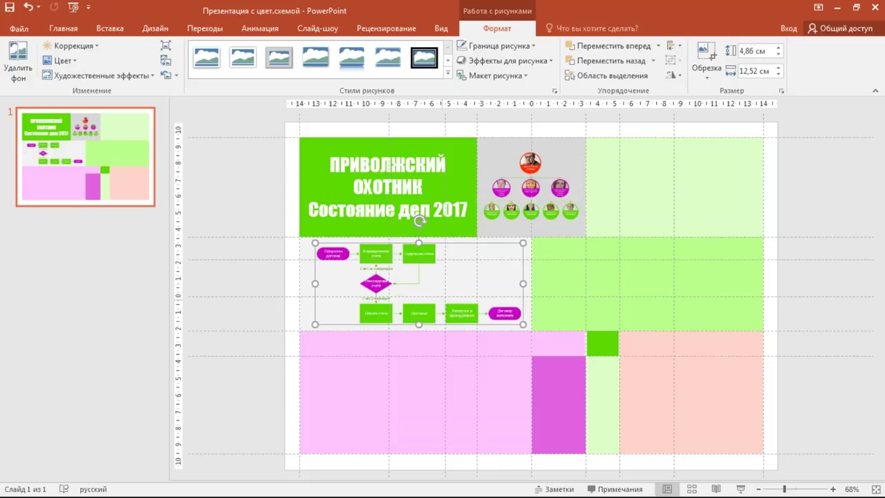
click(93, 26)
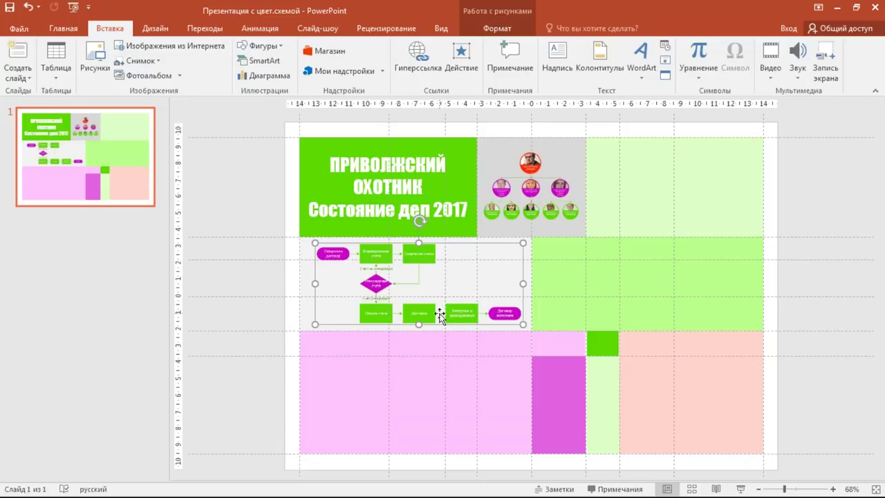
drag(421, 313, 415, 315)
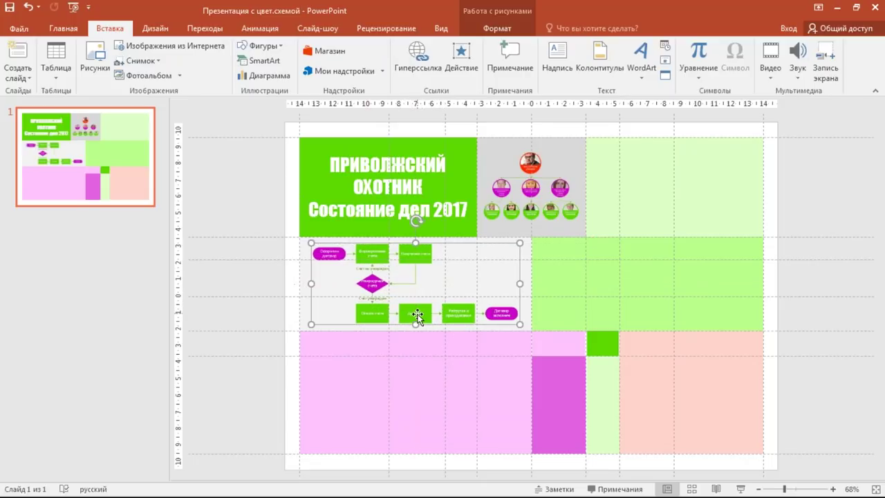
click(225, 161)
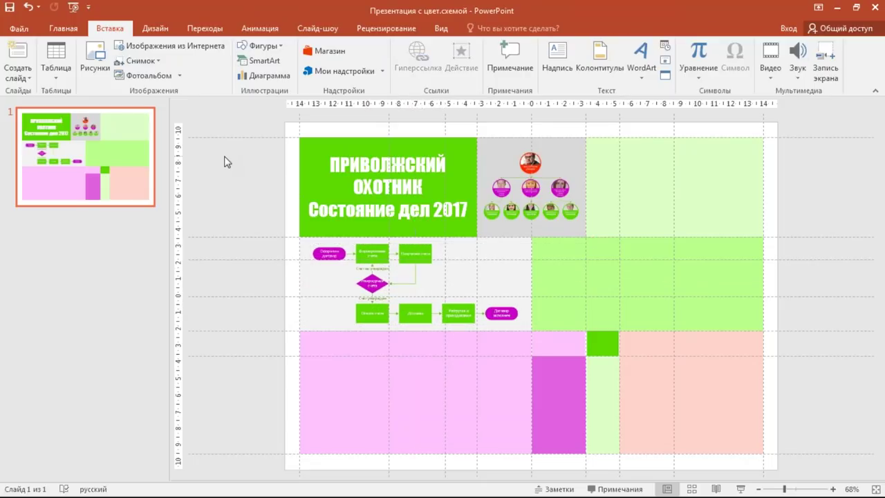
Step: Insert the 'карта' map picture and shrink it into the middle-right green cell
click(93, 61)
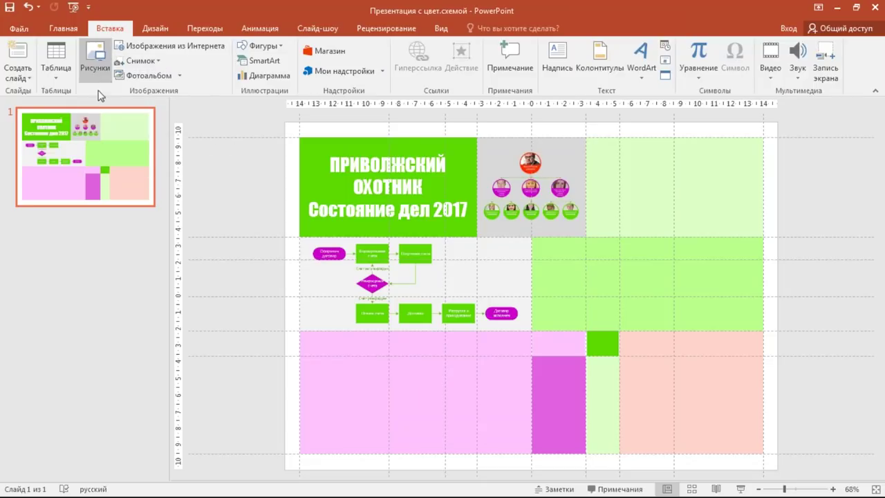
double_click(151, 123)
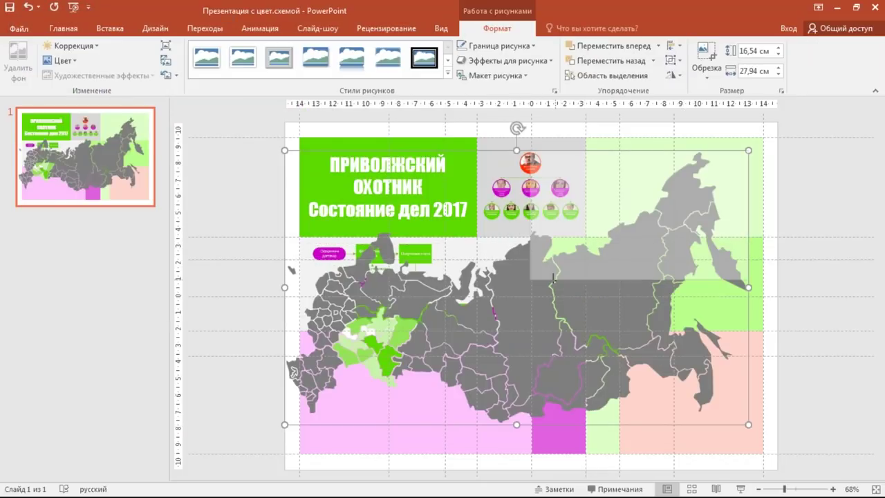
drag(285, 424, 535, 276)
drag(669, 217, 681, 271)
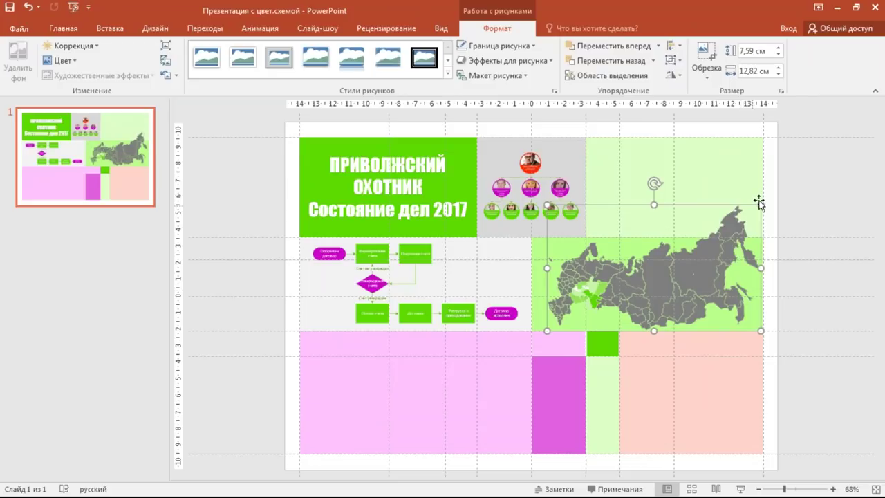
drag(761, 205, 710, 235)
mouse_move(680, 278)
mouse_down()
mouse_move(711, 276)
mouse_move(693, 278)
mouse_move(700, 278)
mouse_up()
drag(730, 333, 729, 331)
Step: Give the green rectangle behind the map a darker green fill
click(751, 306)
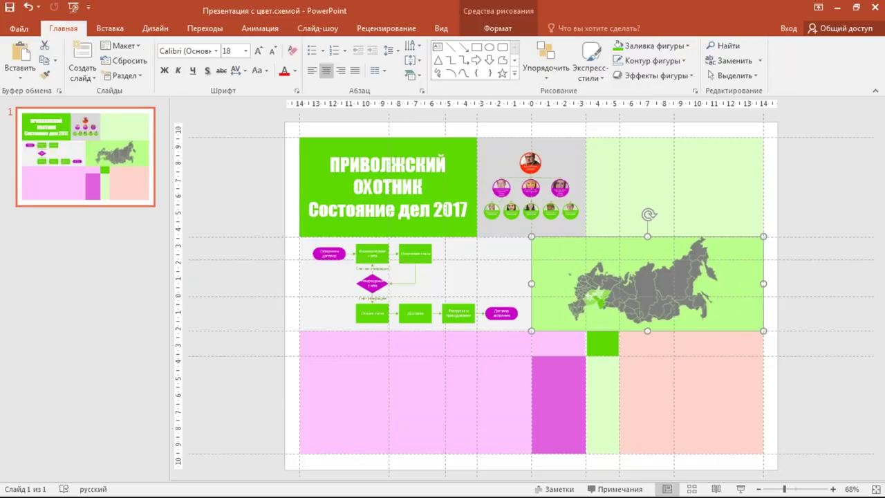
click(687, 45)
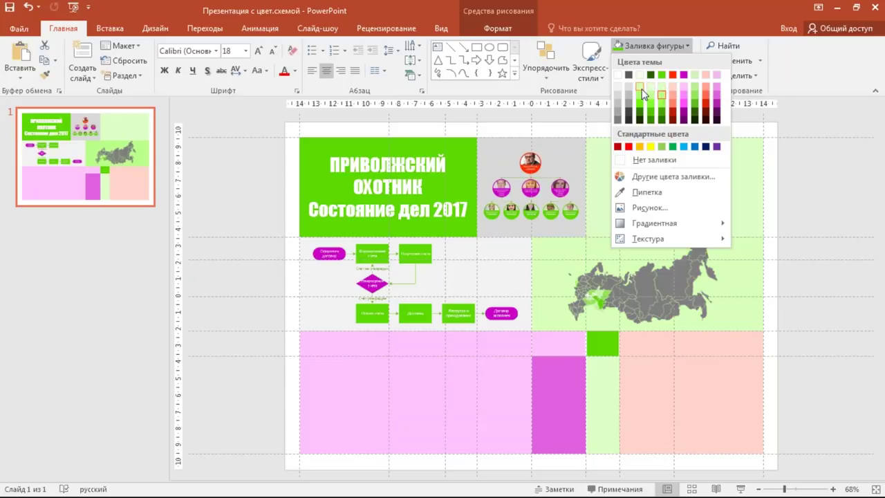
click(695, 85)
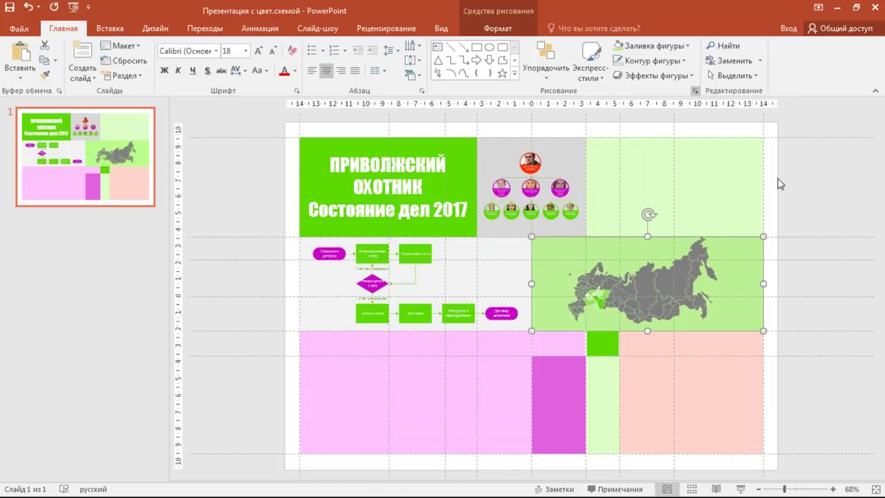
click(811, 267)
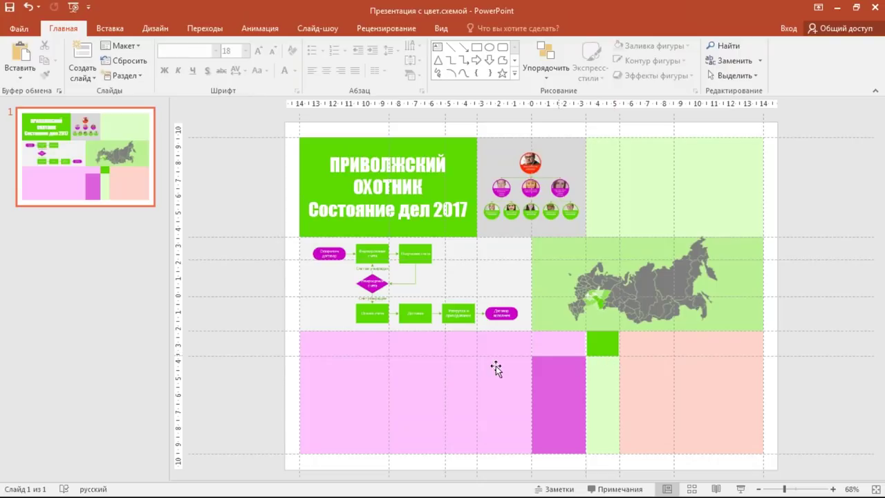
click(111, 29)
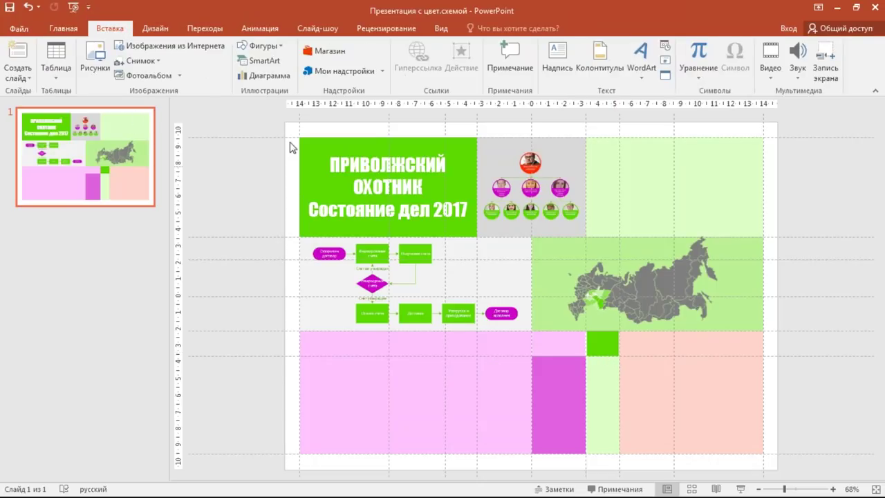
click(63, 28)
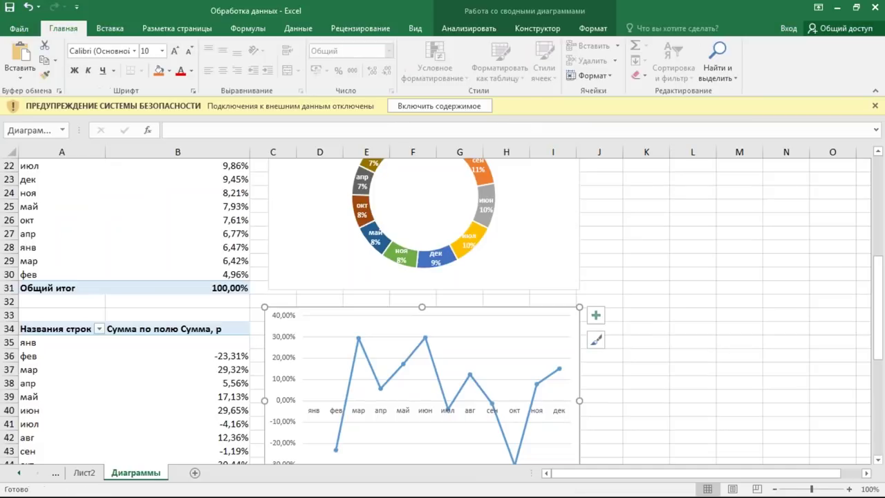
Step: Copy the monthly bar chart from the Excel sheet and go back to PowerPoint
scroll(464, 325, up, 6)
scroll(464, 325, up, 1)
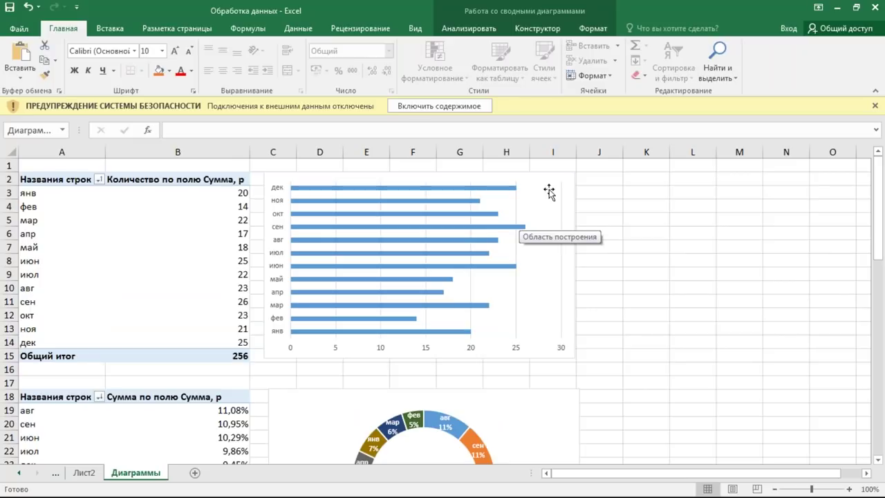
click(572, 181)
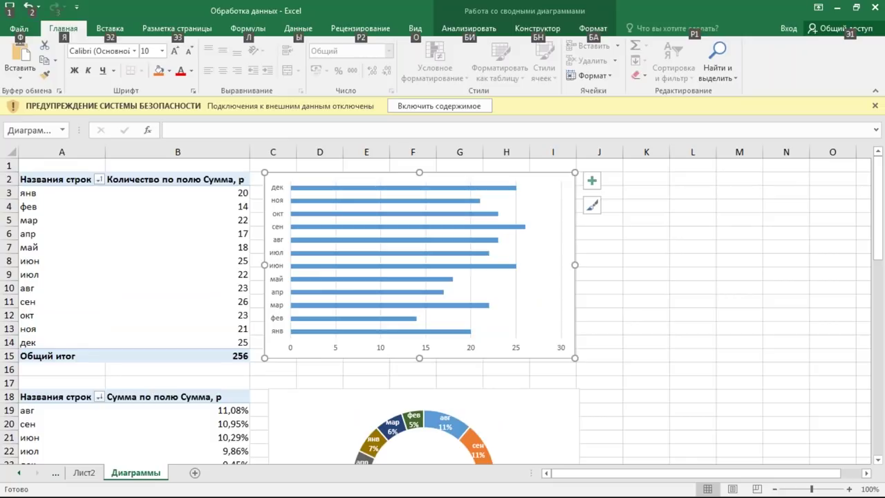
key(alt+Tab)
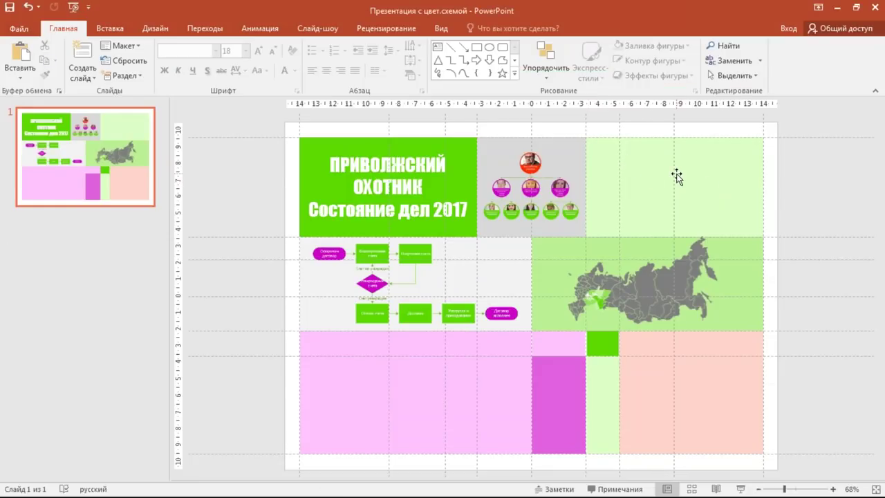
Step: Paste the bar chart, then move and shrink it into the top-right pale green cell
key(ctrl+v)
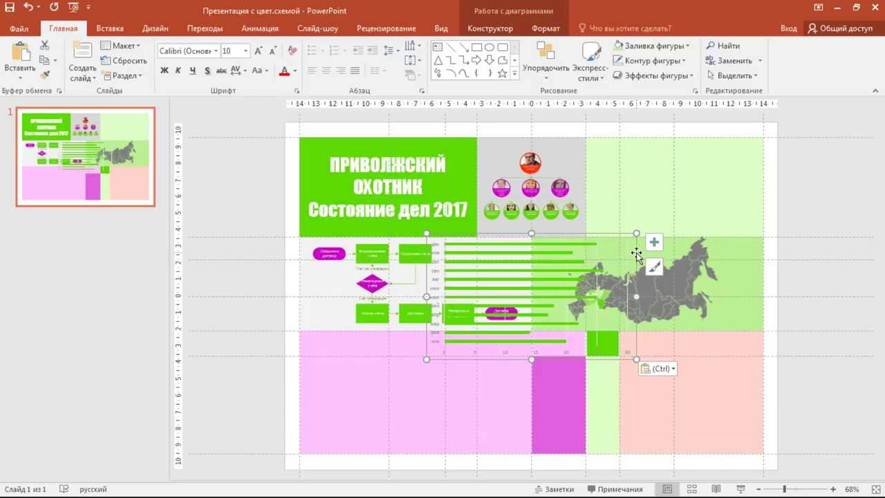
drag(636, 251, 717, 192)
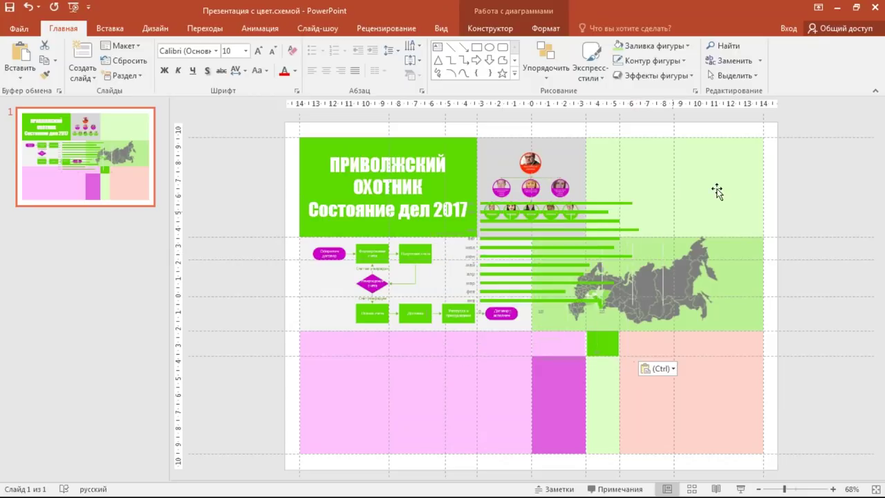
click(801, 156)
drag(800, 258, 762, 233)
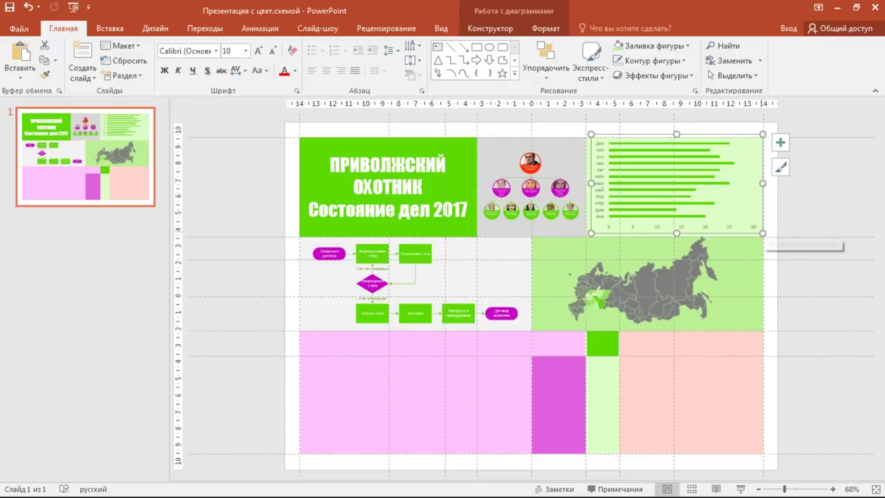
scroll(763, 233, up, 10)
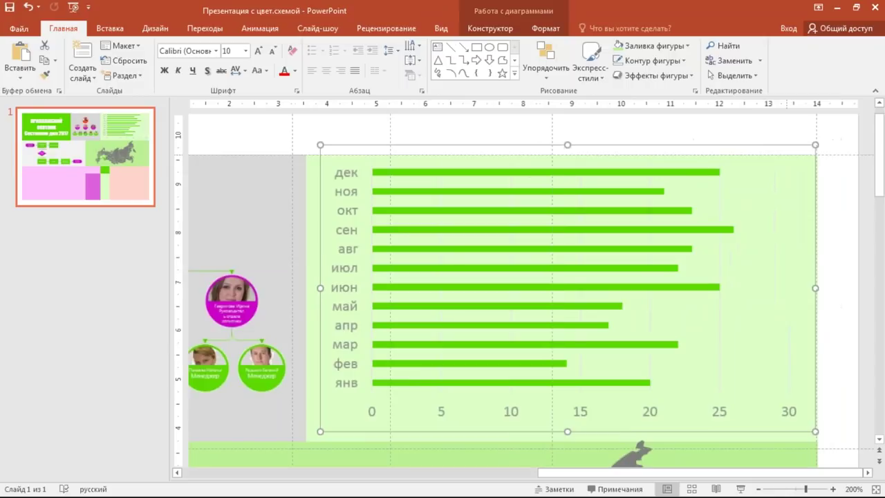
Step: Shorten the bar chart and reduce its font size to 8 so every month shows
drag(560, 144, 558, 156)
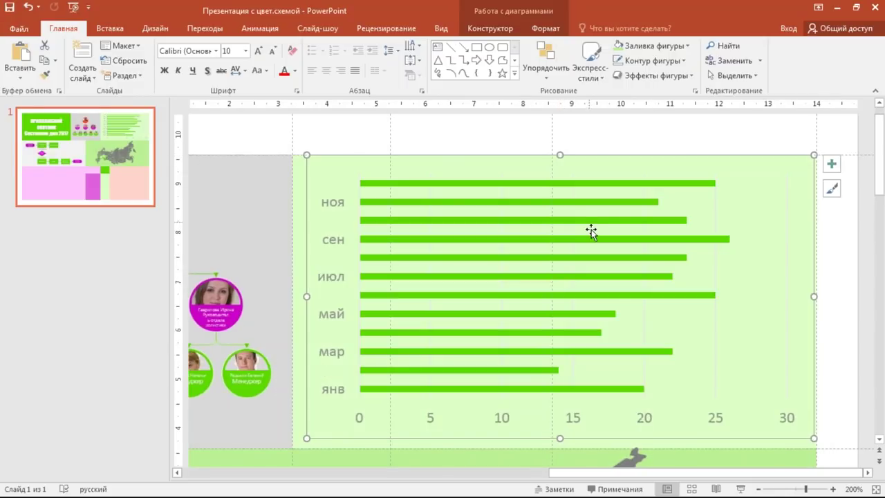
click(275, 54)
click(274, 52)
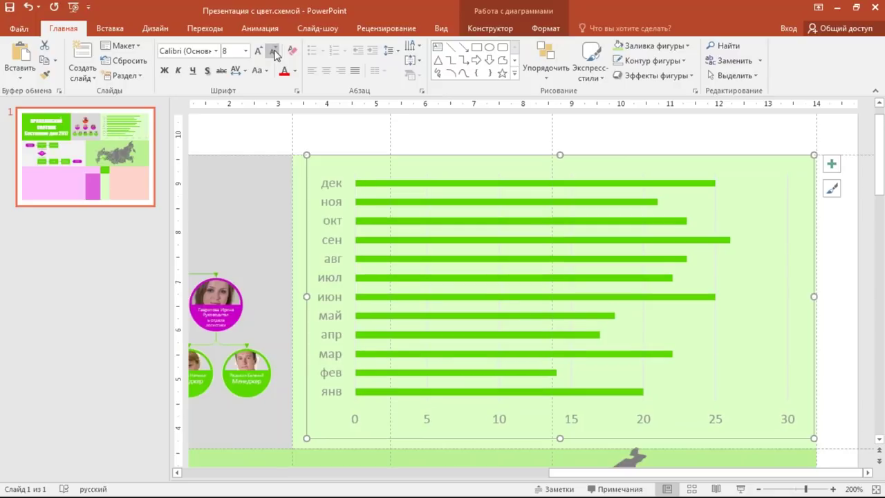
click(723, 354)
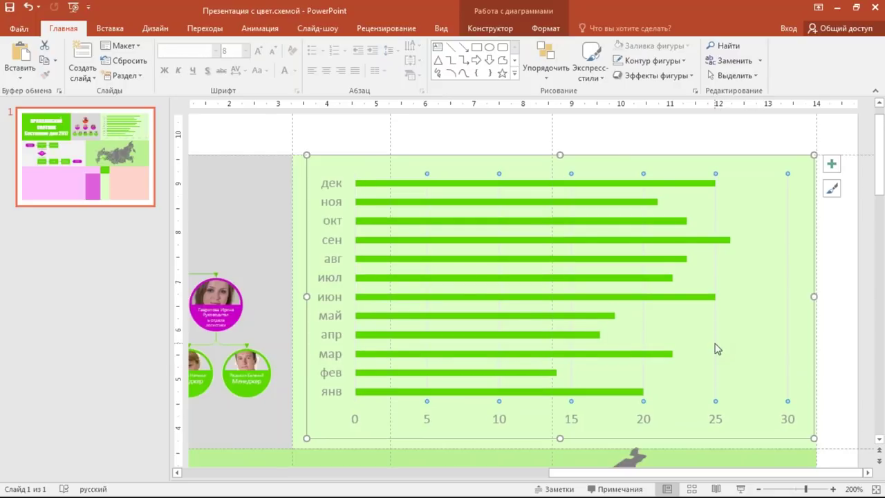
key(Escape)
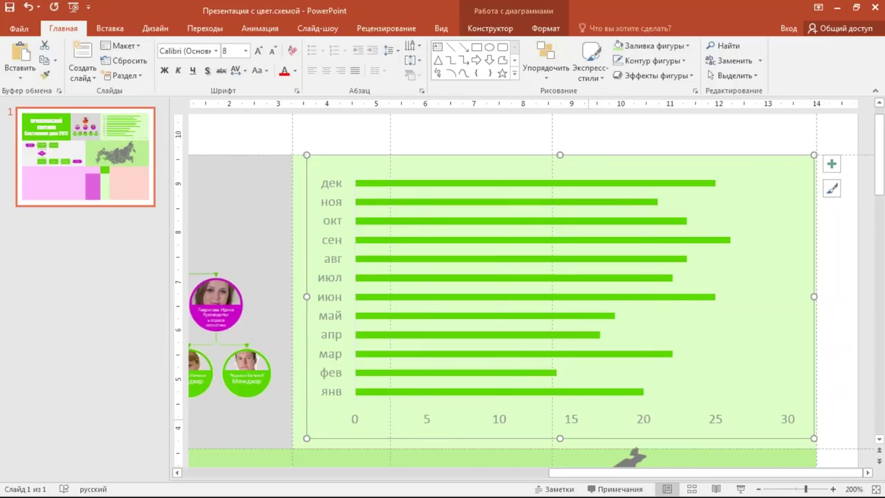
Step: Set the chart's value axis major unit to 15
click(791, 423)
right_click(791, 424)
click(711, 410)
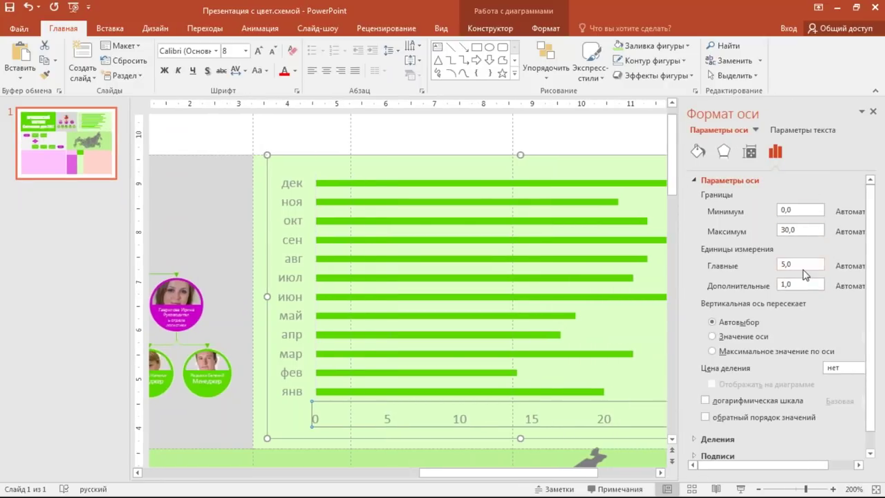
key(Return)
text(15)
key(Return)
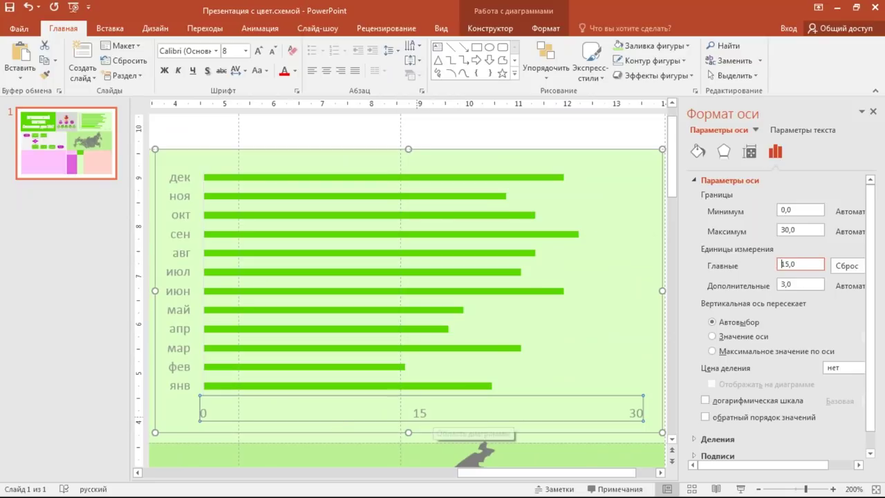
right_click(418, 414)
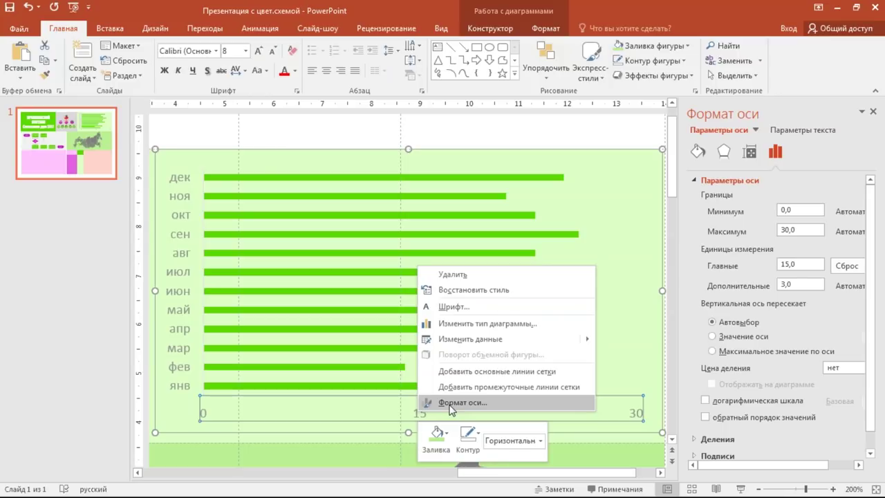
mouse_move(470, 338)
click(874, 113)
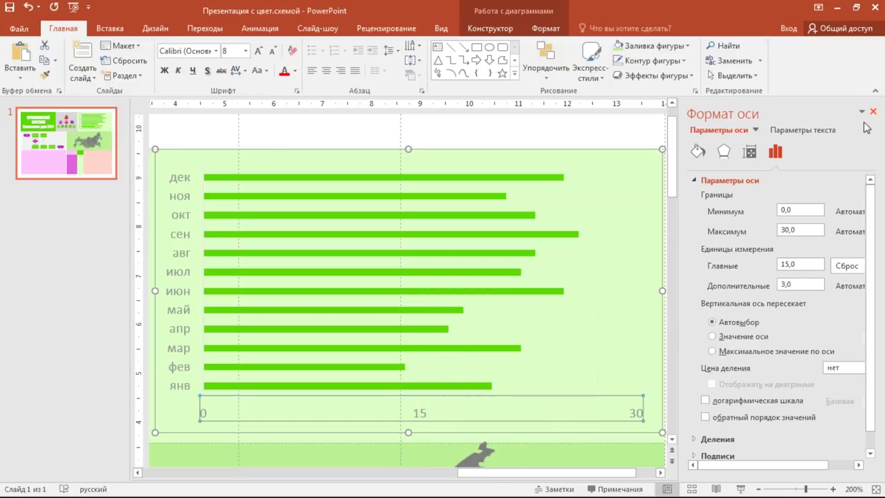
click(873, 113)
Step: Change the bar chart's label font colour to dark green
click(336, 184)
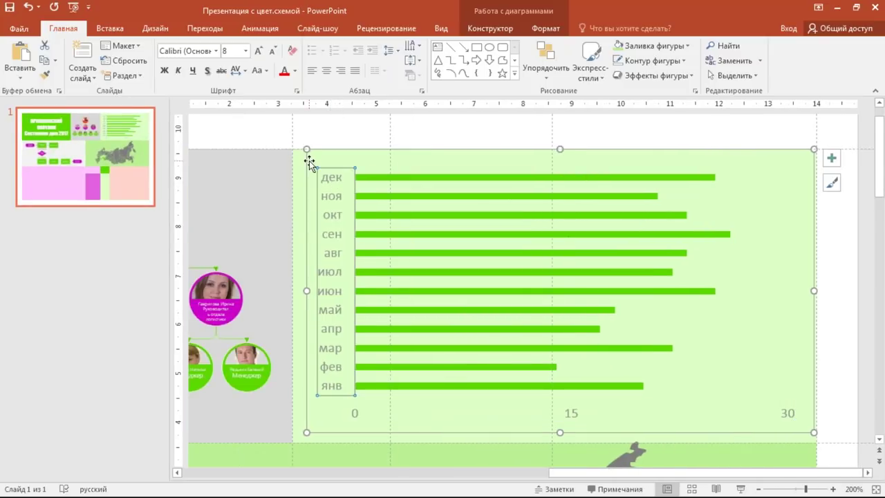
click(307, 161)
click(295, 72)
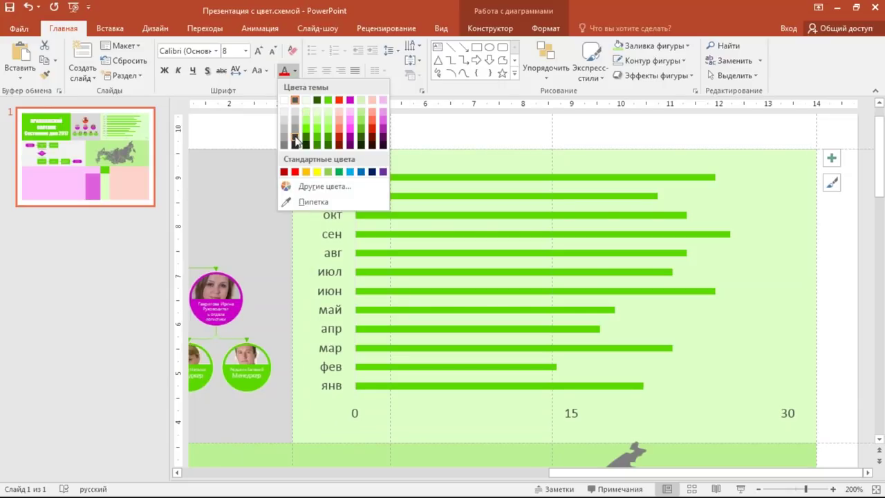
click(296, 140)
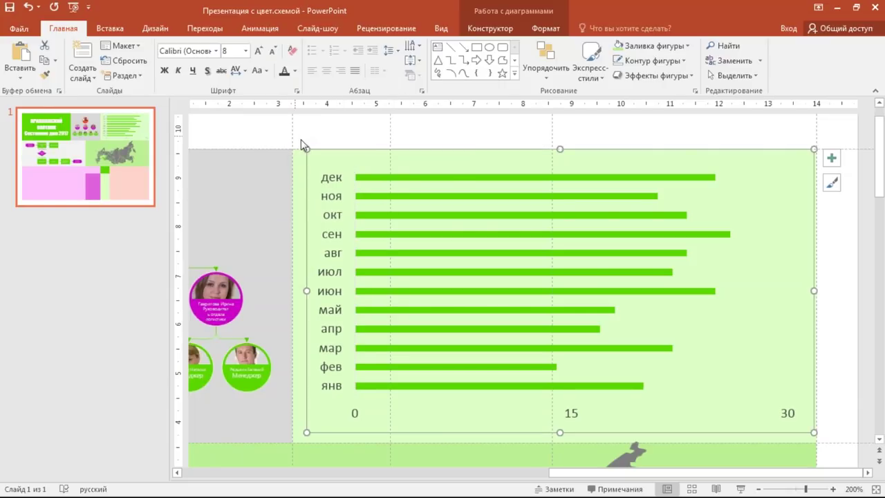
click(296, 71)
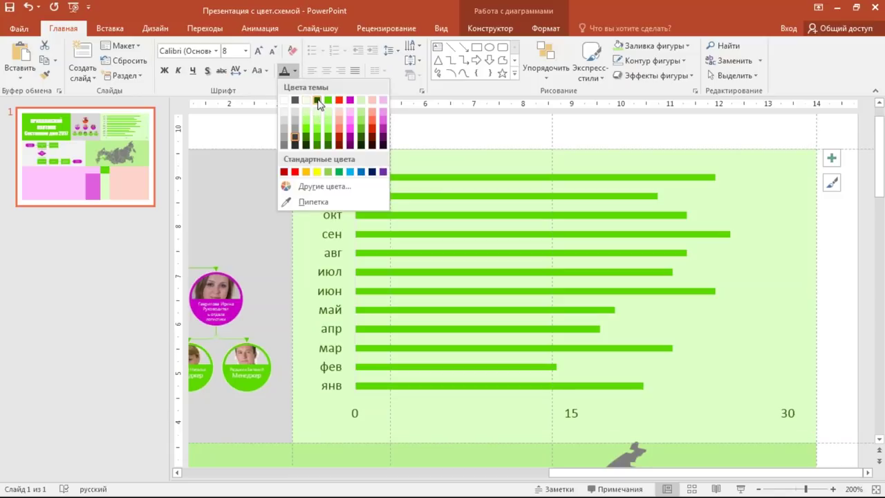
click(318, 102)
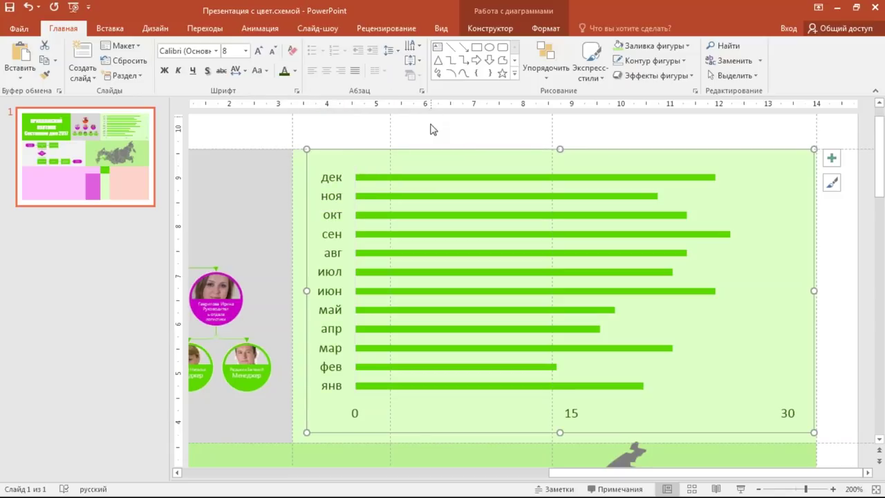
click(430, 130)
scroll(355, 344, down, 5)
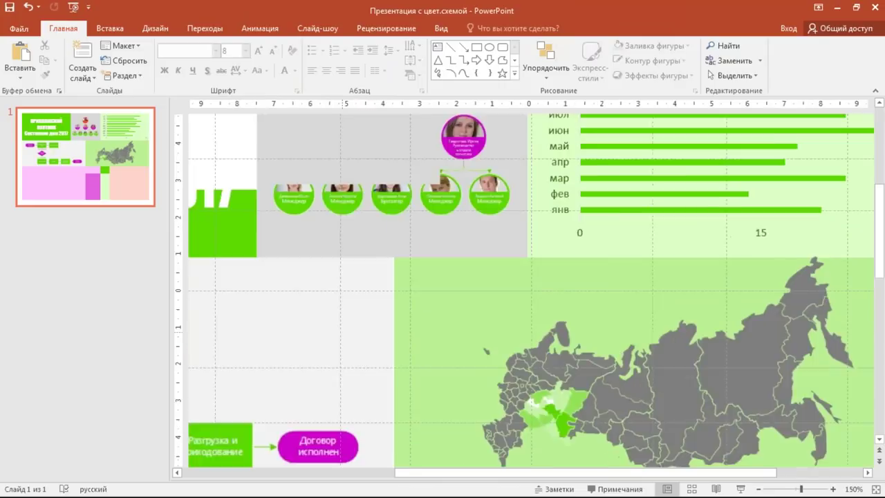
scroll(358, 329, down, 4)
scroll(358, 330, down, 2)
scroll(358, 330, down, 2)
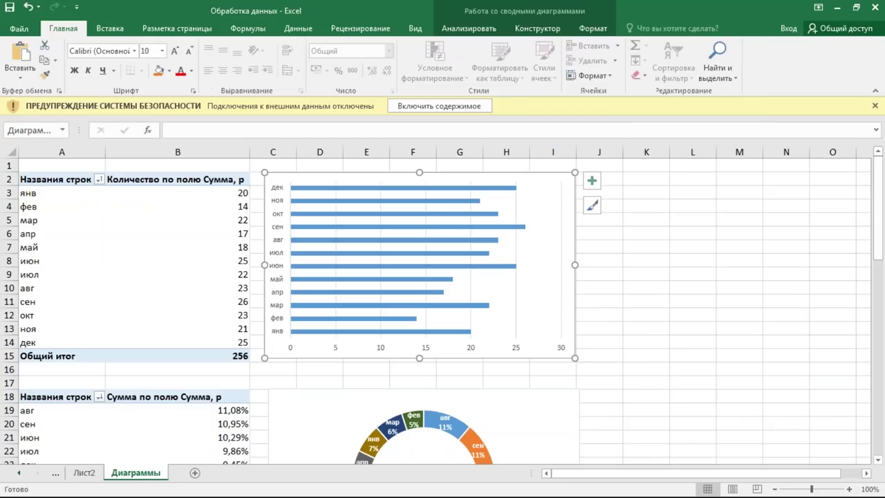
Step: Select the donut chart of monthly shares on the Диаграммы sheet
scroll(517, 244, down, 6)
scroll(526, 273, up, 2)
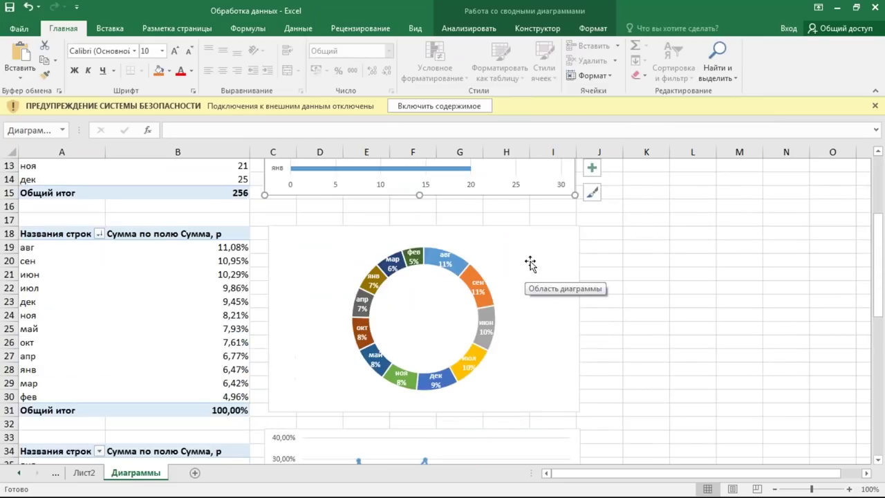
click(530, 261)
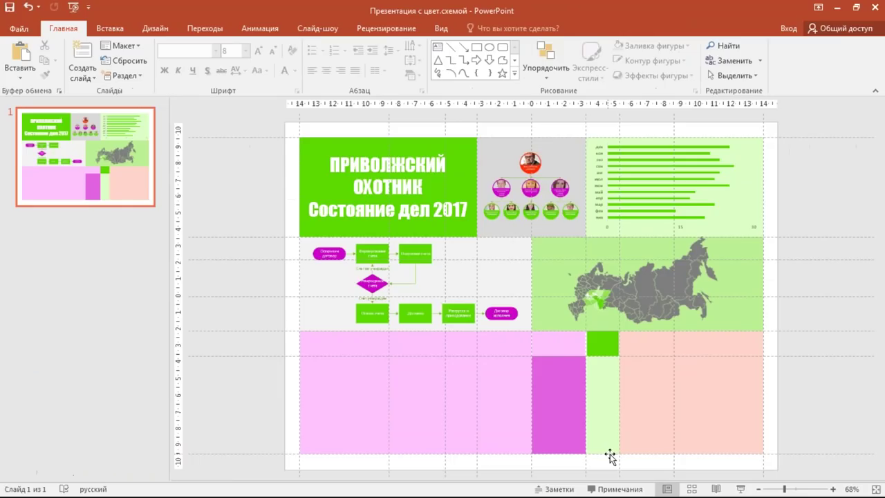
Step: Paste the donut chart and fit its edges to the lower-right salmon cell
key(ctrl+v)
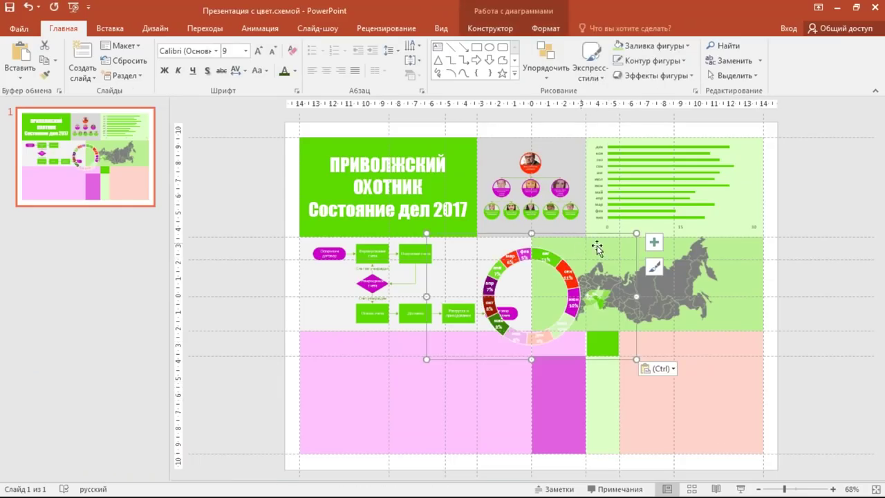
drag(623, 238, 782, 334)
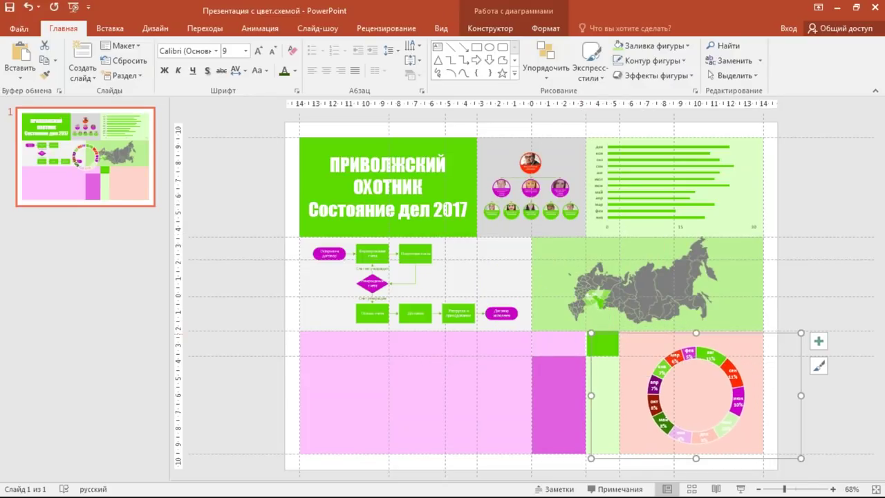
drag(592, 396, 618, 399)
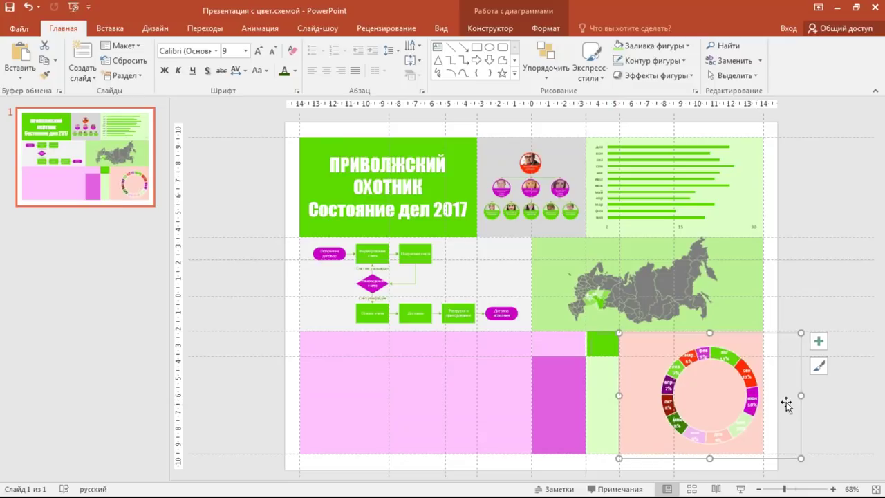
drag(801, 396, 764, 396)
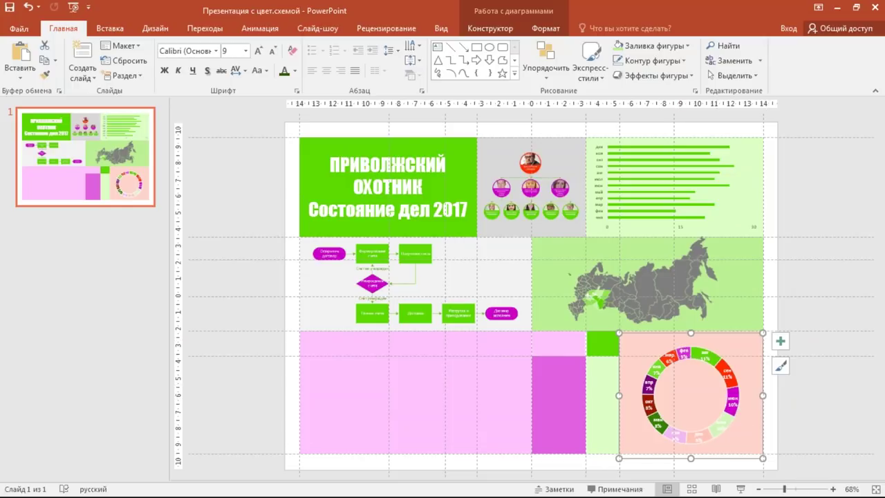
Step: In Excel, select the monthly percentage line chart
key(alt+Tab)
scroll(442, 253, down, 6)
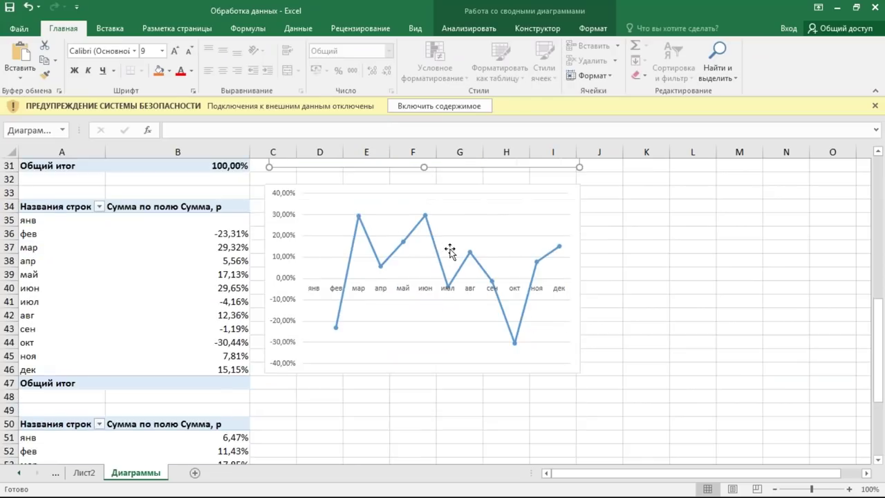
scroll(573, 237, up, 1)
click(575, 255)
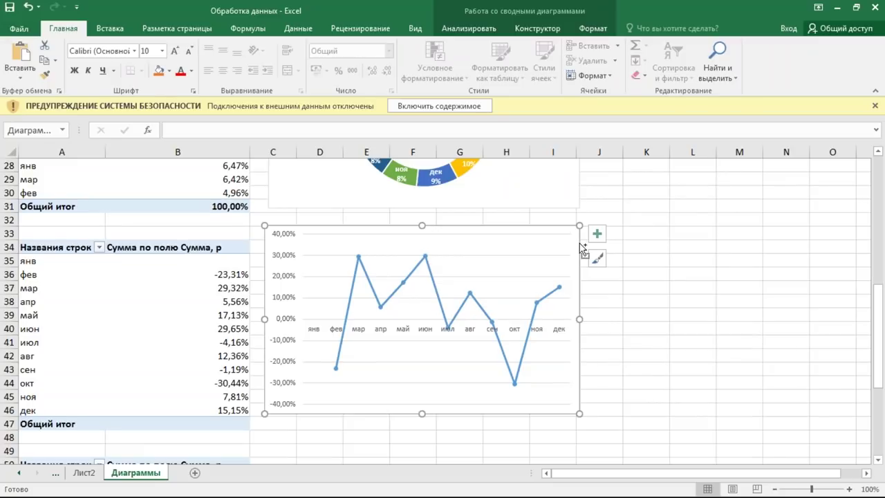
Step: Paste the line chart onto the large pink cell and make its labels dark green
click(835, 8)
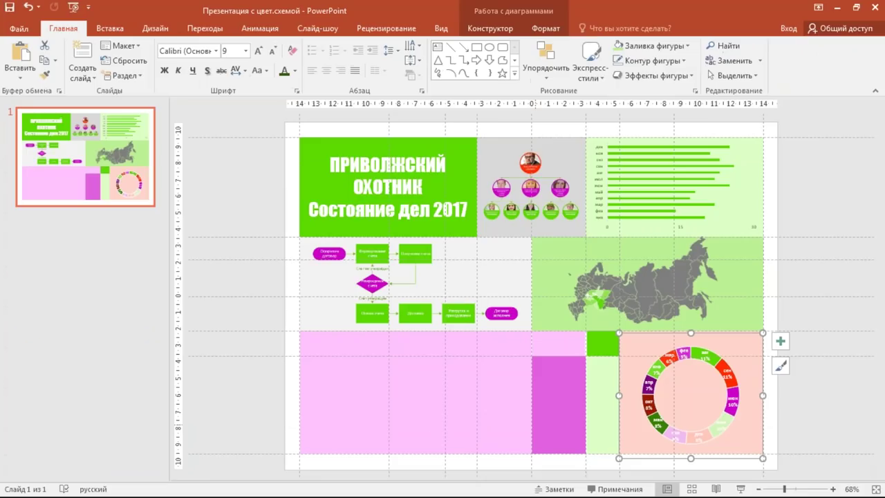
key(ctrl+v)
drag(630, 235, 504, 337)
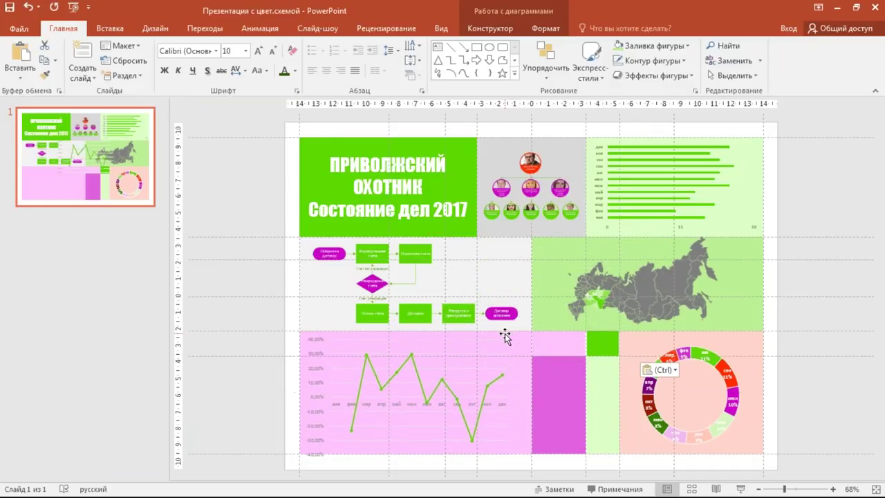
click(474, 369)
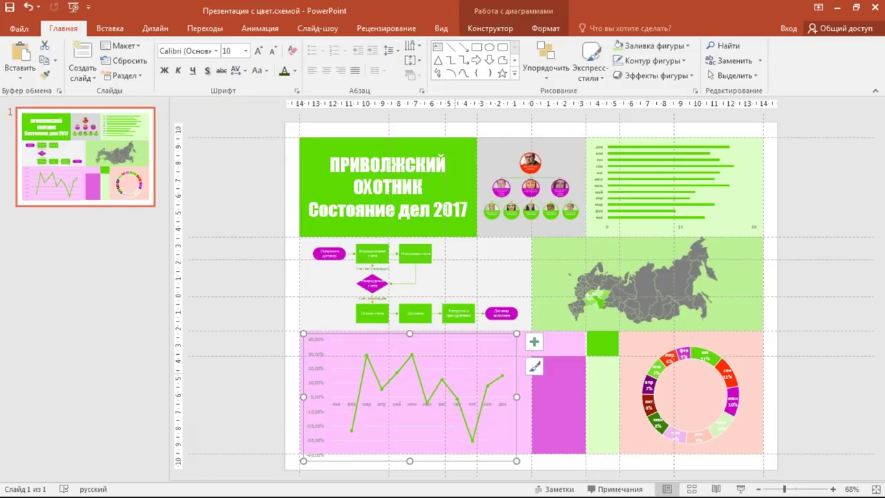
click(294, 70)
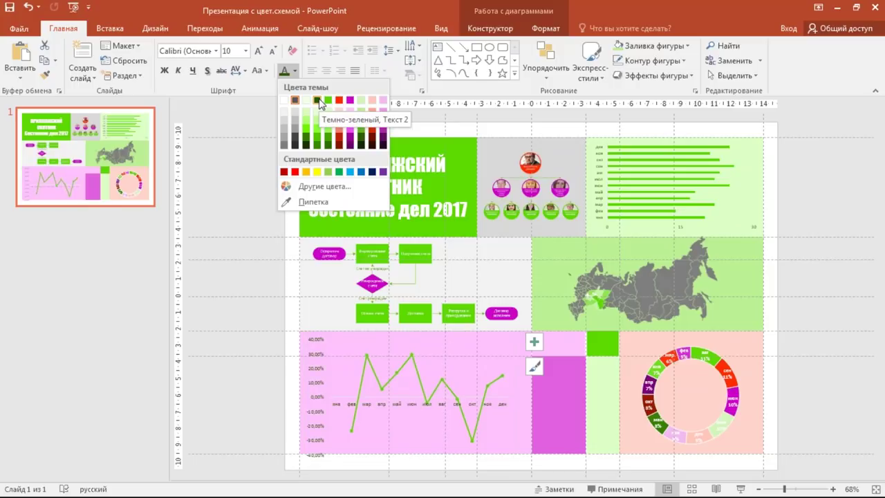
click(317, 101)
ctrl+scroll(360, 468, up, 5)
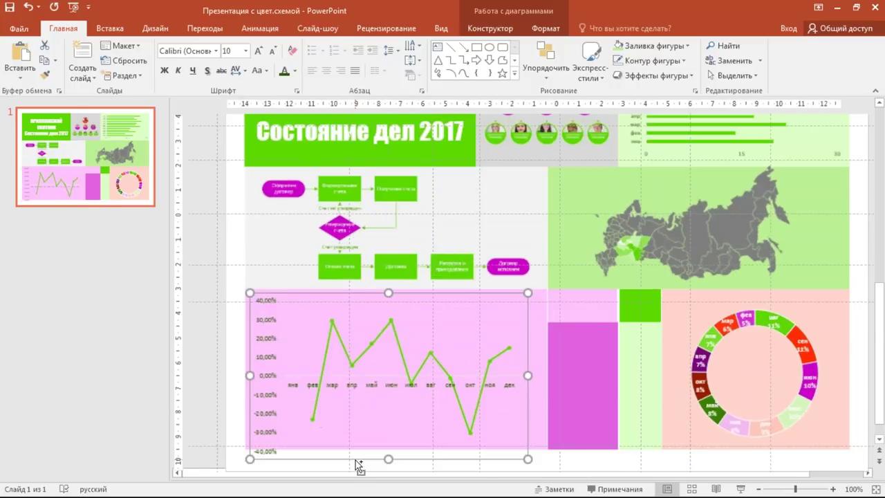
ctrl+scroll(293, 468, up, 3)
Step: Set the vertical percentage axis major unit to 0,5
click(255, 209)
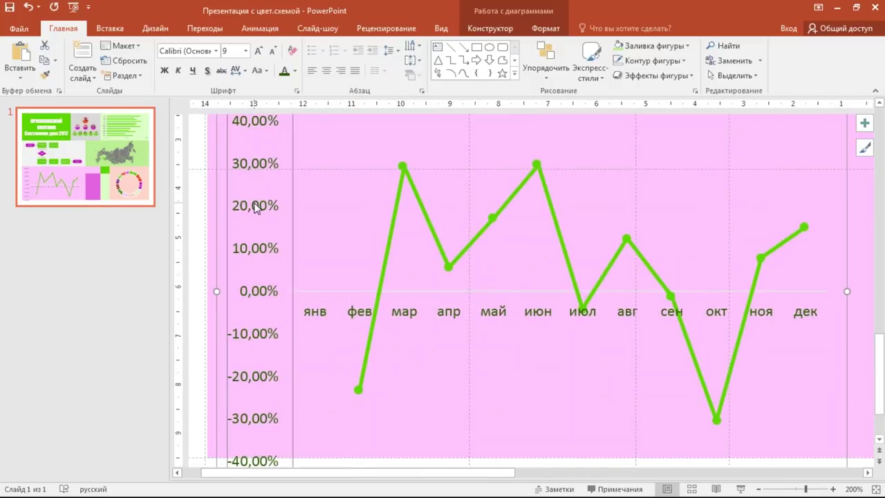
right_click(255, 209)
click(312, 339)
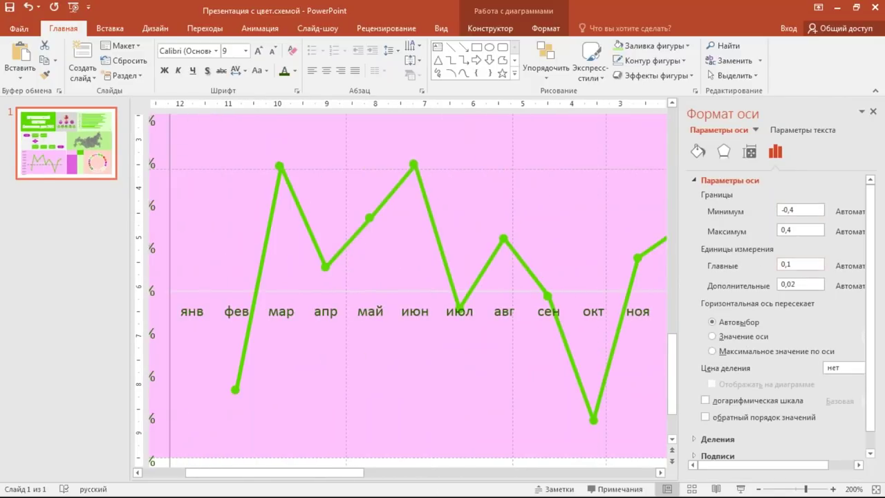
click(804, 264)
text(0,5)
key(Return)
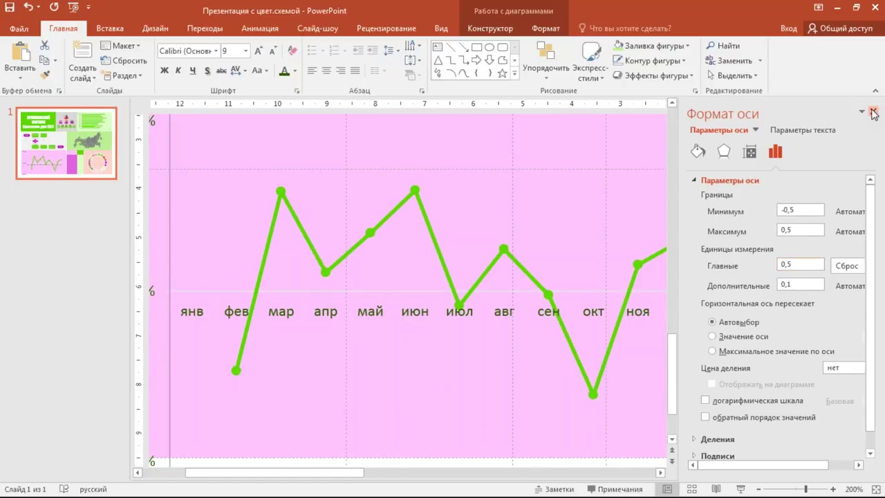
click(874, 114)
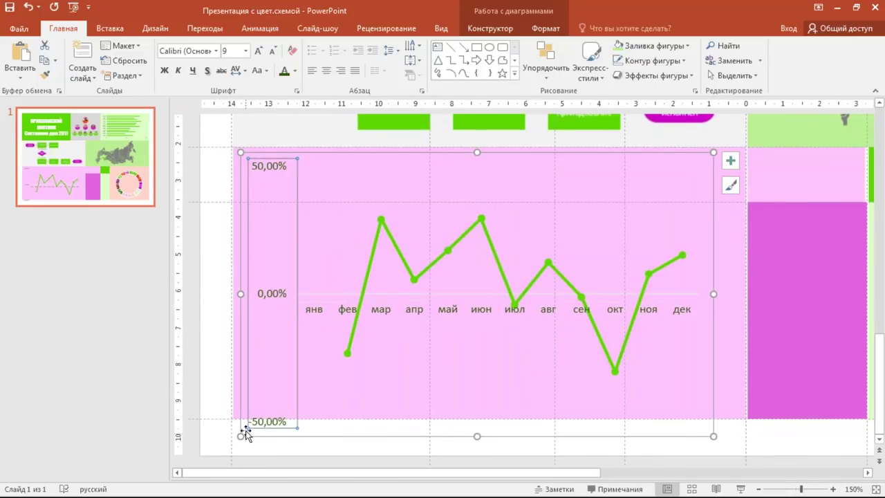
Step: Enlarge the line chart's plot area upward and to the right
drag(477, 436, 480, 419)
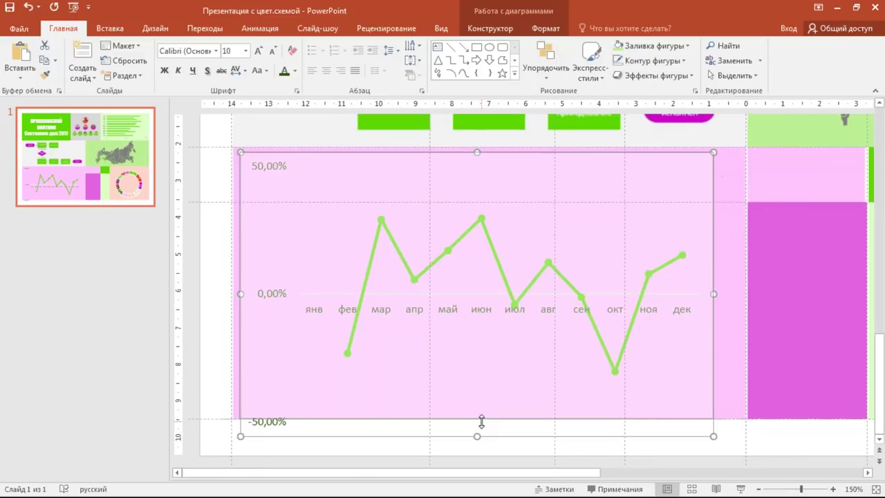
drag(241, 152, 239, 147)
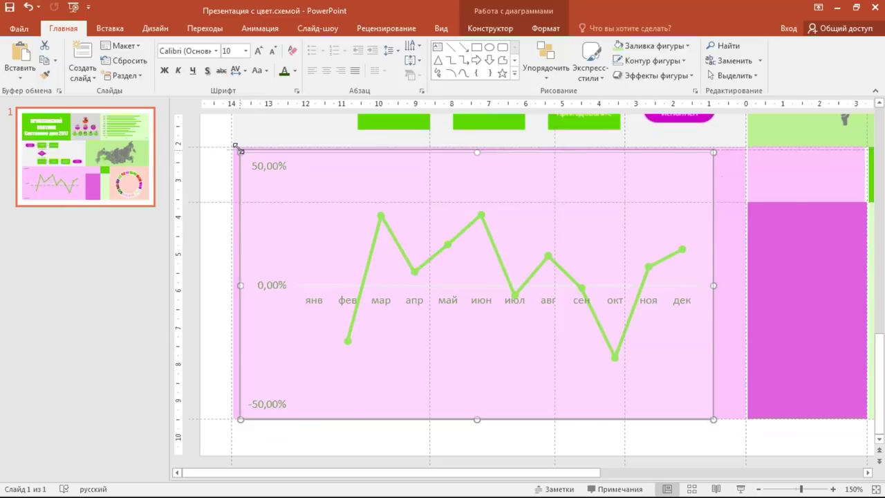
drag(713, 284, 740, 281)
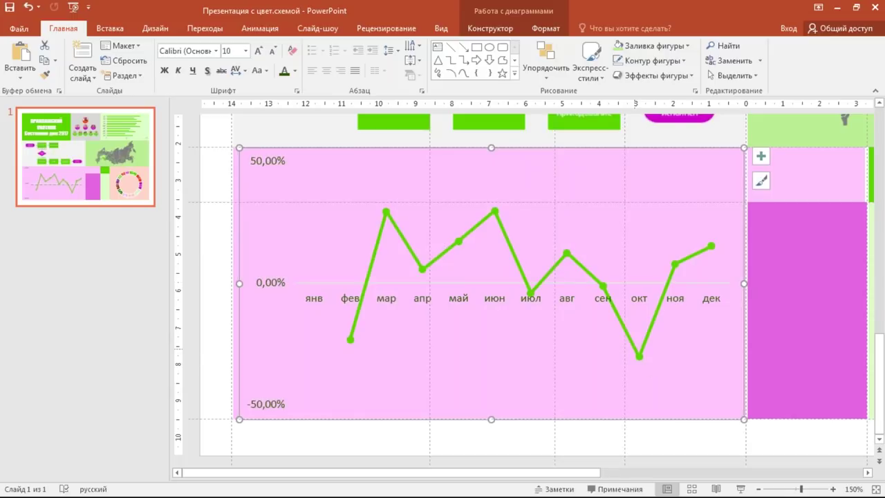
scroll(634, 348, down, 5)
scroll(634, 347, up, 3)
scroll(633, 347, down, 1)
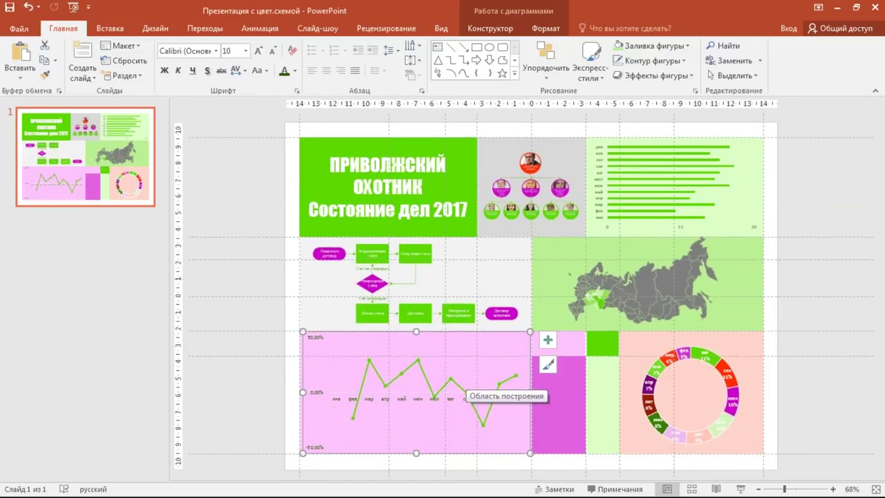
Step: Zoom in on the flowchart–map gap, return to 68%, and pick the Rectangle shape
click(827, 212)
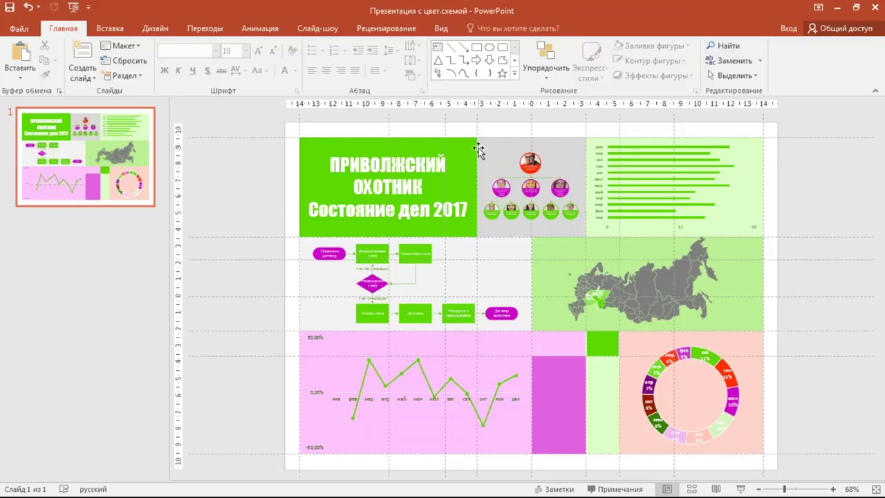
ctrl+scroll(560, 268, up, 5)
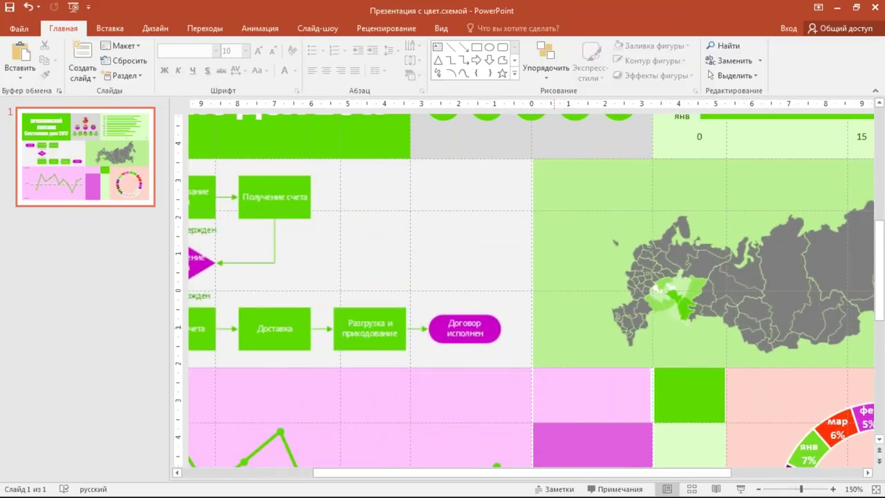
ctrl+scroll(553, 332, up, 5)
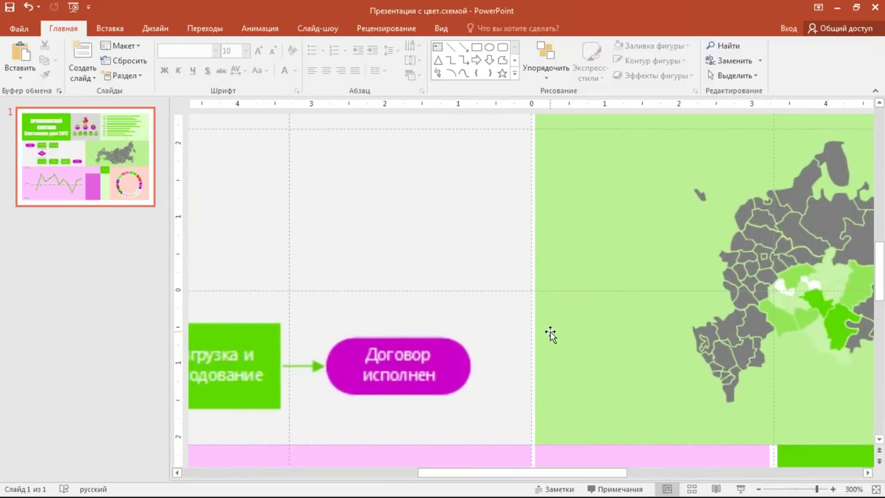
ctrl+scroll(540, 316, up, 3)
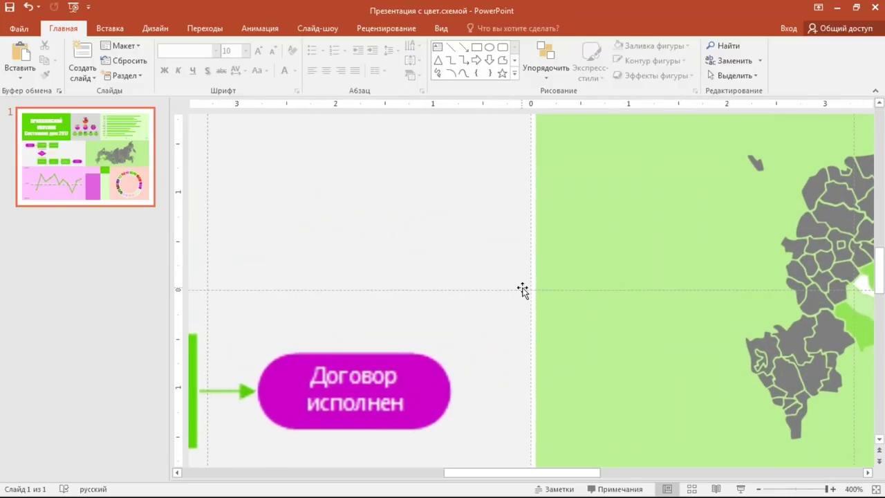
ctrl+scroll(546, 293, down, 4)
ctrl+scroll(447, 172, down, 1)
ctrl+scroll(509, 278, up, 5)
scroll(509, 278, down, 1)
scroll(508, 278, down, 1)
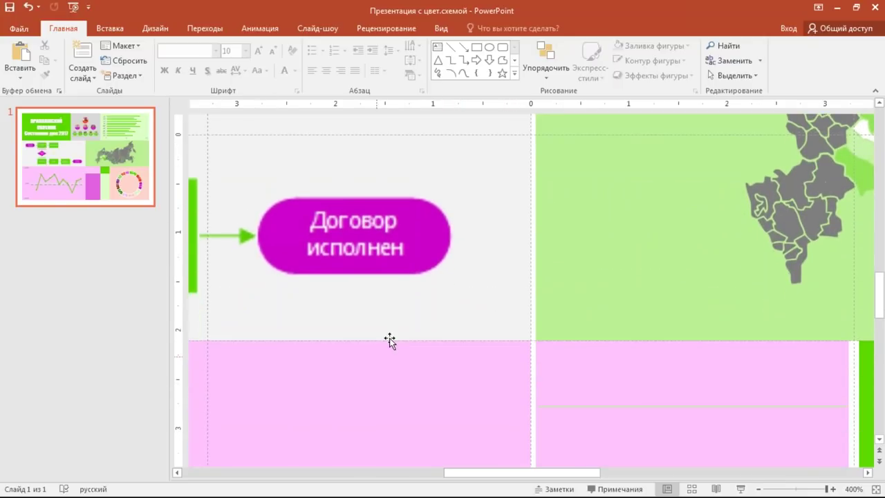
ctrl+scroll(546, 335, down, 3)
ctrl+scroll(545, 335, down, 2)
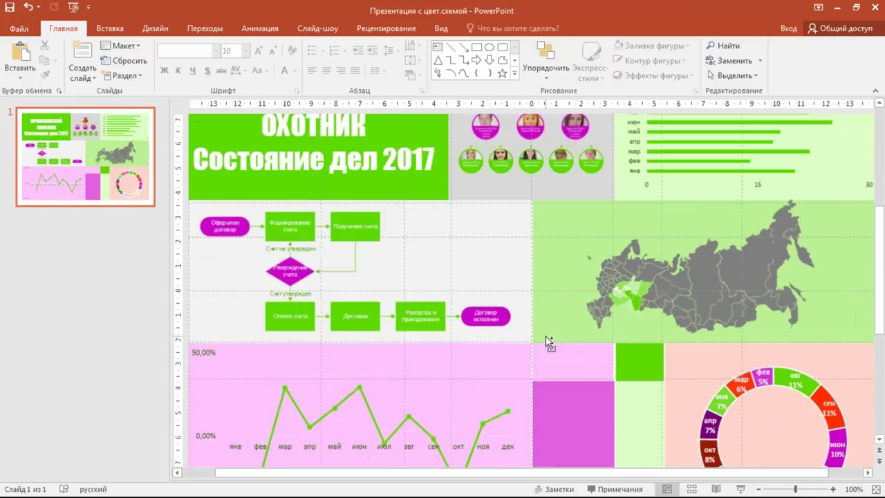
ctrl+scroll(546, 335, down, 2)
ctrl+scroll(502, 261, up, 1)
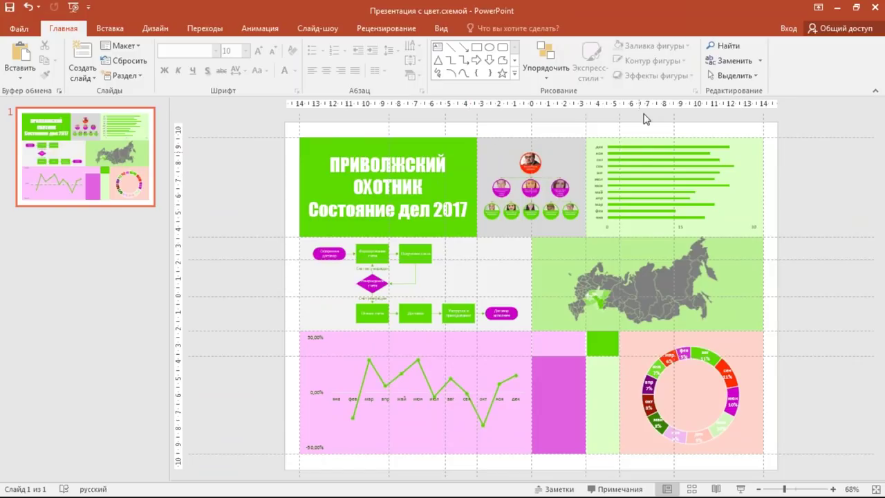
click(477, 48)
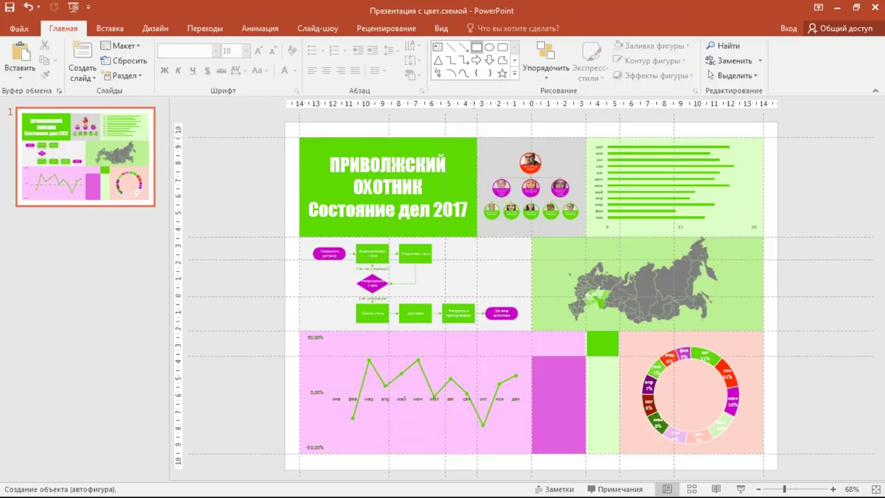
Step: Draw a thin rectangle strip between the green title and the grey org chart
drag(484, 137, 471, 237)
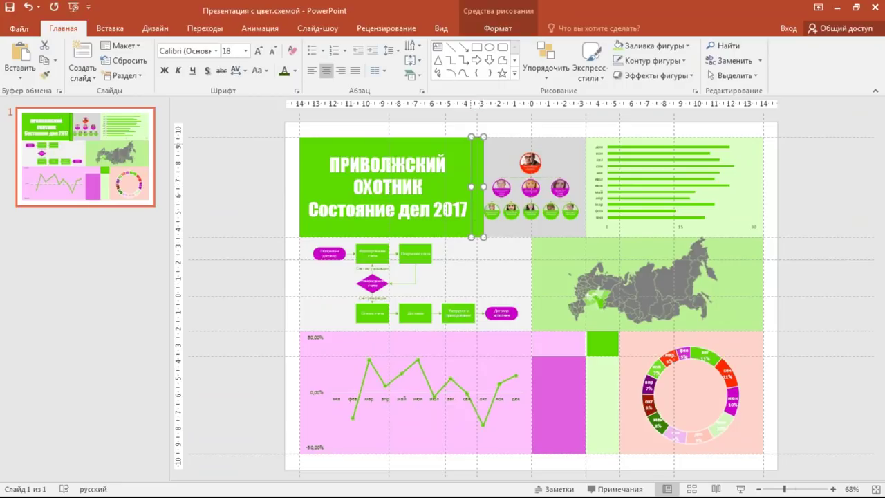
scroll(478, 187, up, 4)
scroll(478, 187, up, 4)
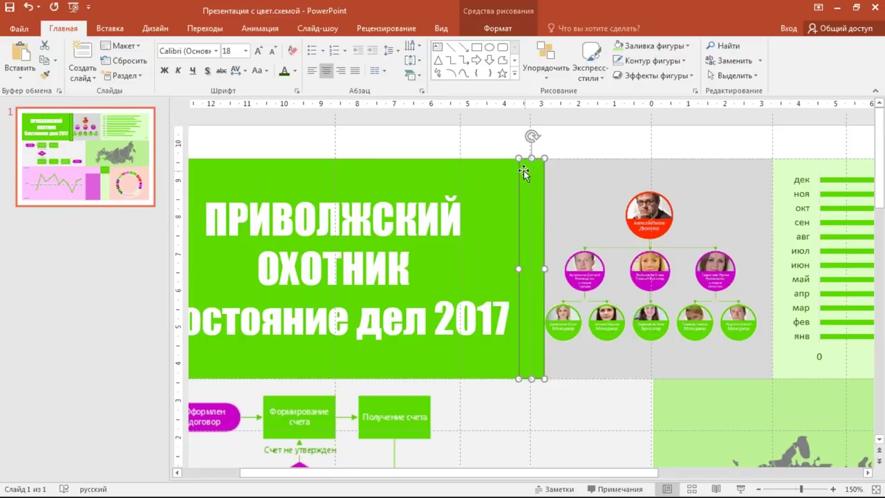
click(515, 72)
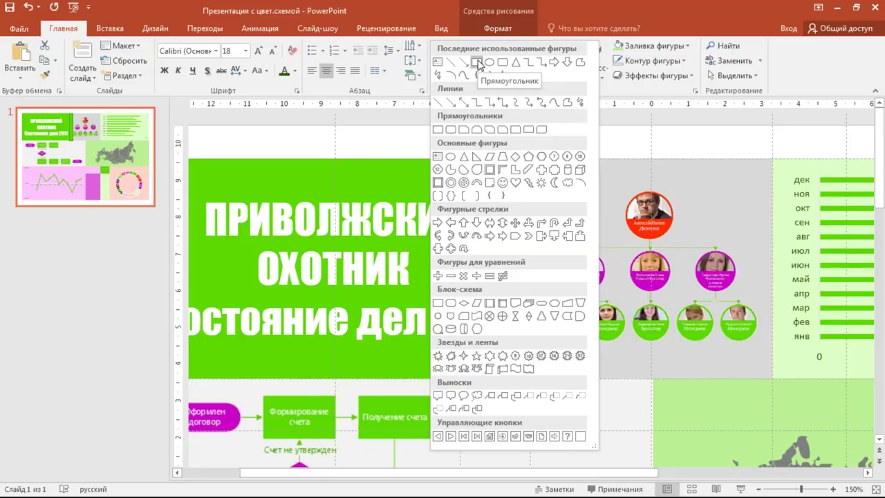
click(479, 64)
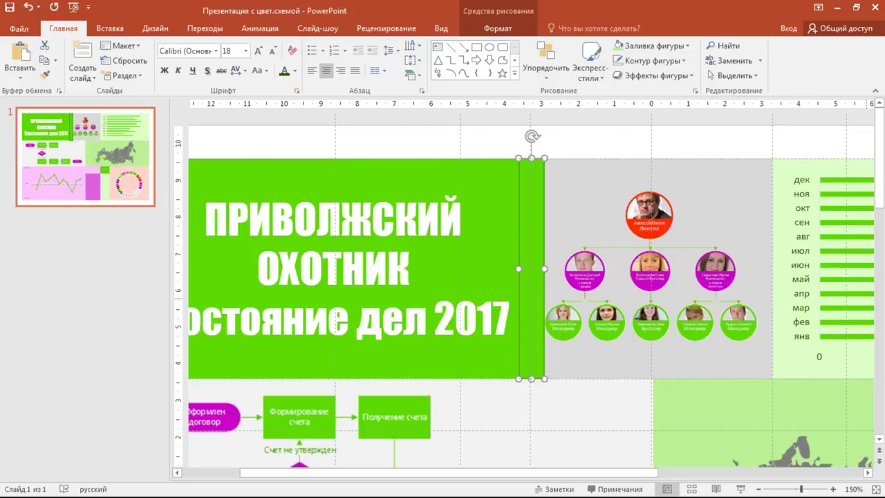
Step: Fill the strip white and remove its outline
click(503, 29)
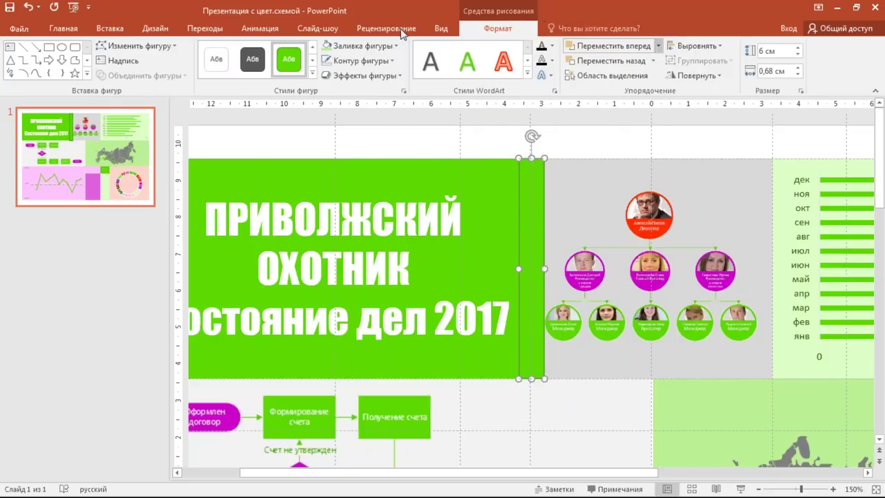
click(360, 46)
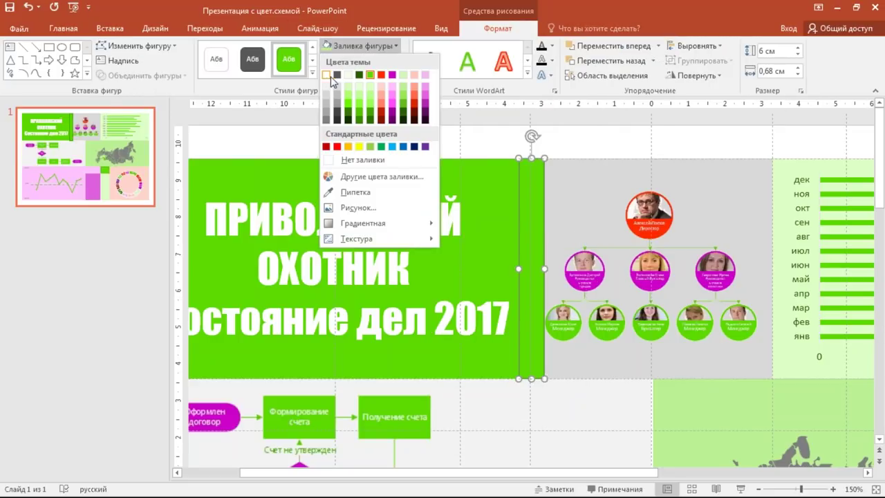
click(328, 76)
click(360, 60)
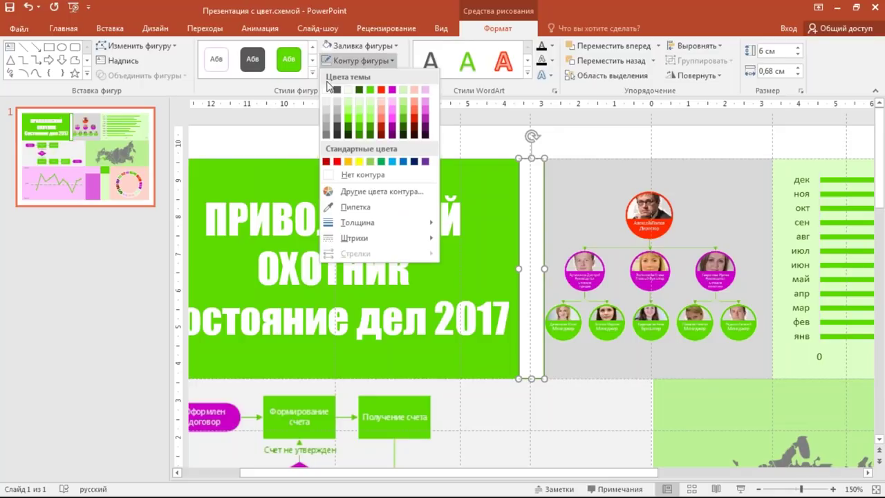
click(361, 176)
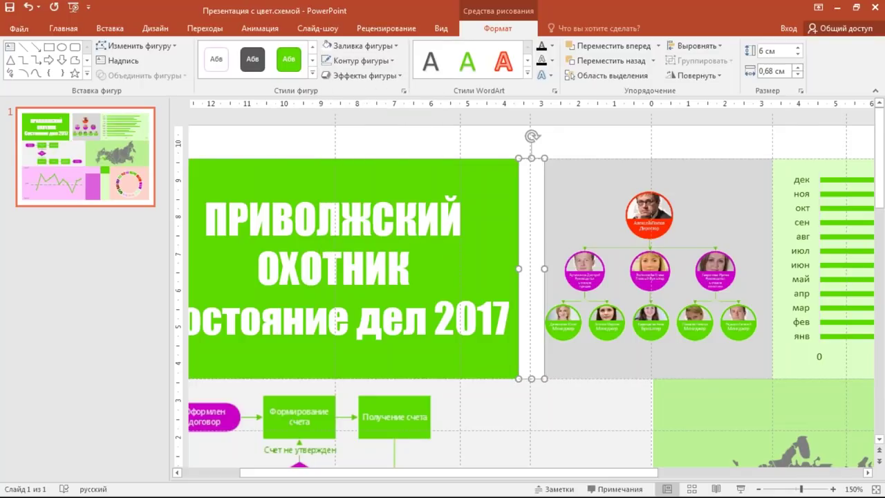
click(798, 75)
Step: Set the divider's width to 0,4 cm and nudge it against the org chart
click(799, 75)
click(798, 74)
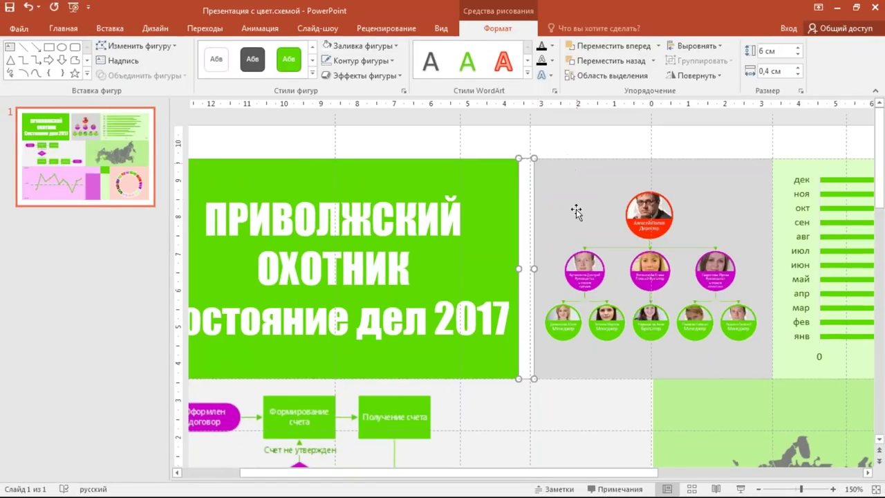
scroll(535, 187, up, 1)
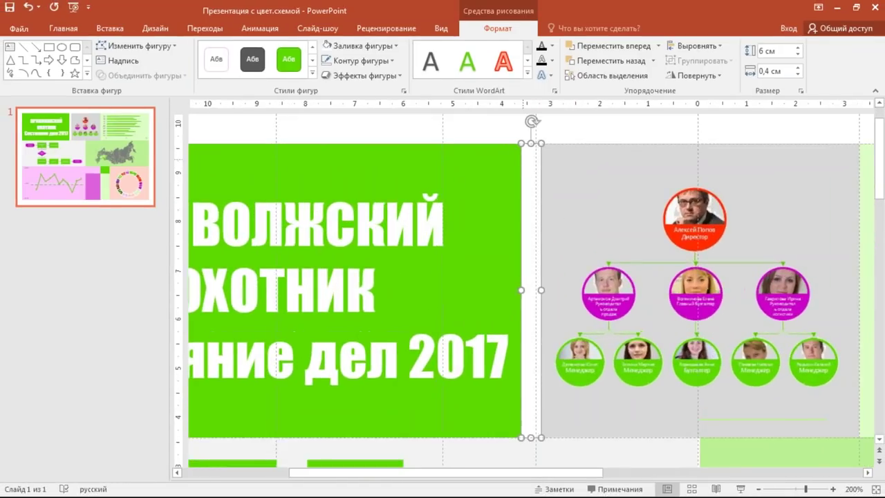
drag(528, 164, 533, 164)
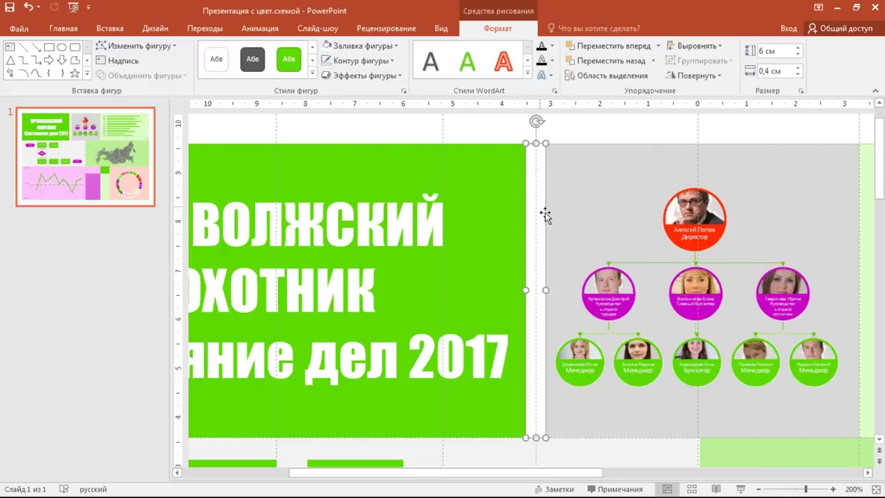
scroll(536, 169, up, 3)
scroll(540, 173, down, 5)
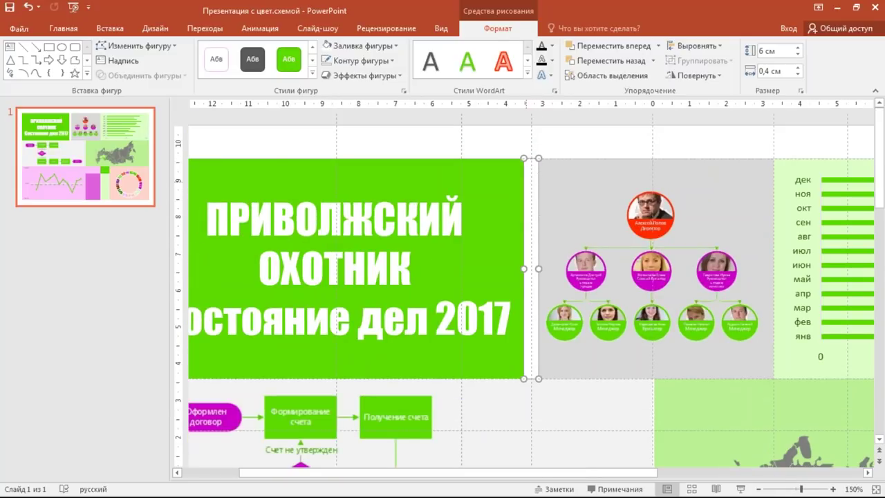
scroll(520, 132, up, 5)
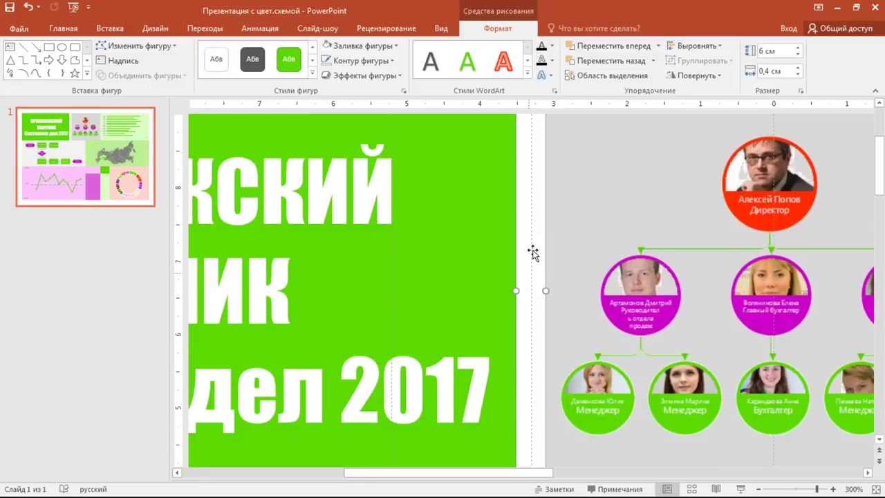
scroll(533, 253, down, 1)
scroll(533, 253, down, 2)
scroll(532, 253, down, 2)
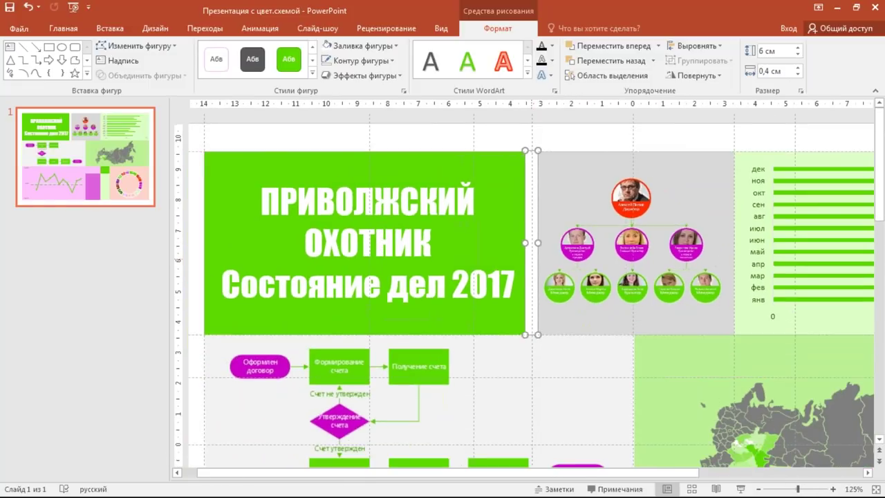
scroll(533, 253, down, 1)
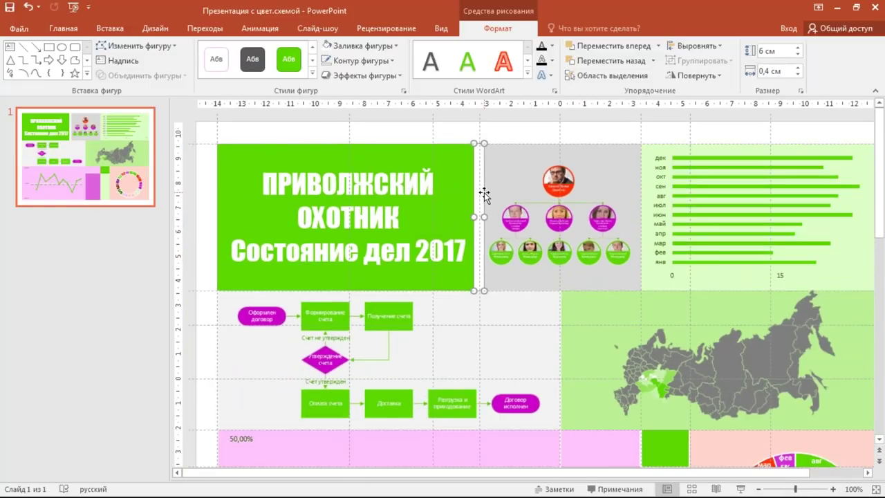
Step: Duplicate the divider between org chart and bar chart, and before the doughnut chart
key(ctrl+d)
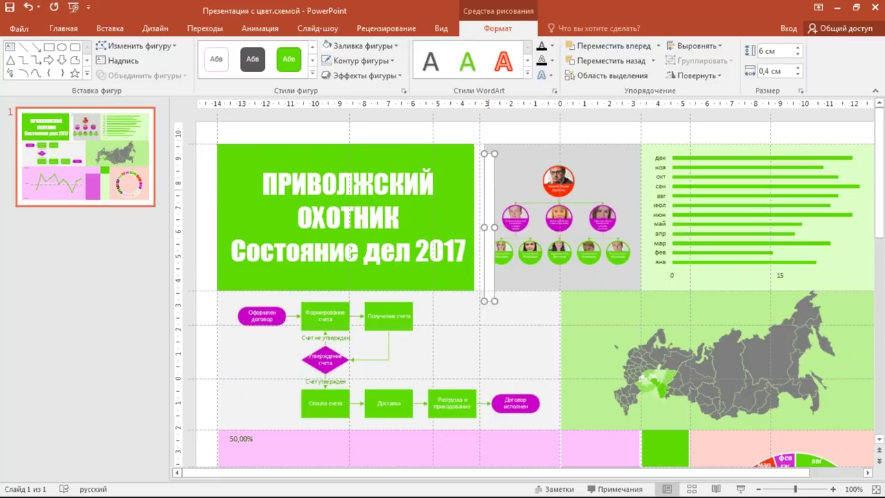
drag(489, 184, 640, 175)
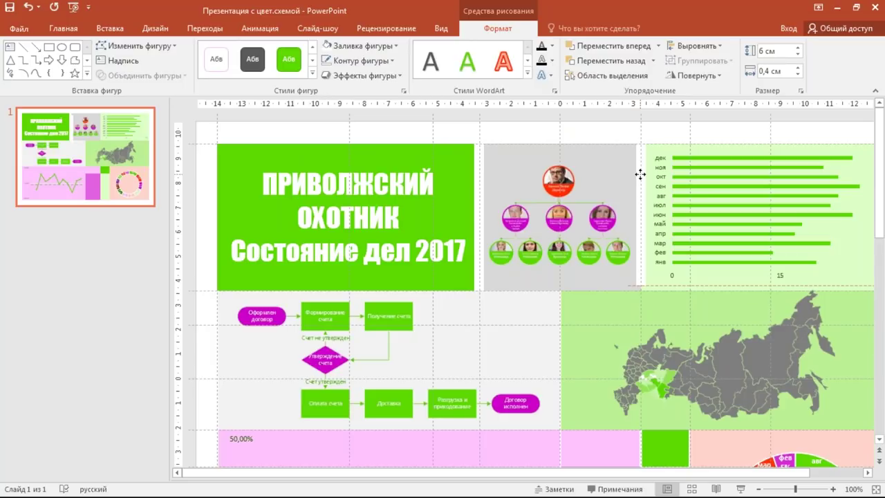
drag(639, 174, 641, 181)
scroll(594, 166, down, 1)
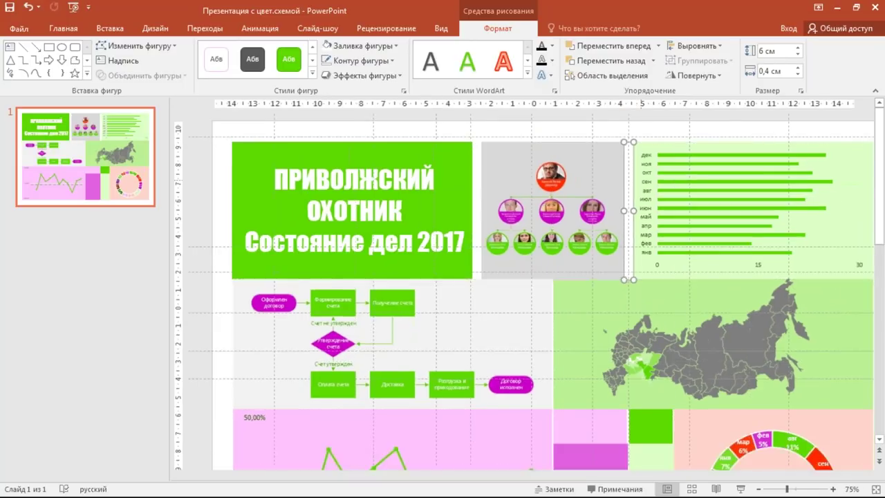
scroll(595, 166, down, 1)
mouse_move(594, 166)
mouse_down()
mouse_move(534, 276)
mouse_move(633, 354)
mouse_move(628, 370)
mouse_up()
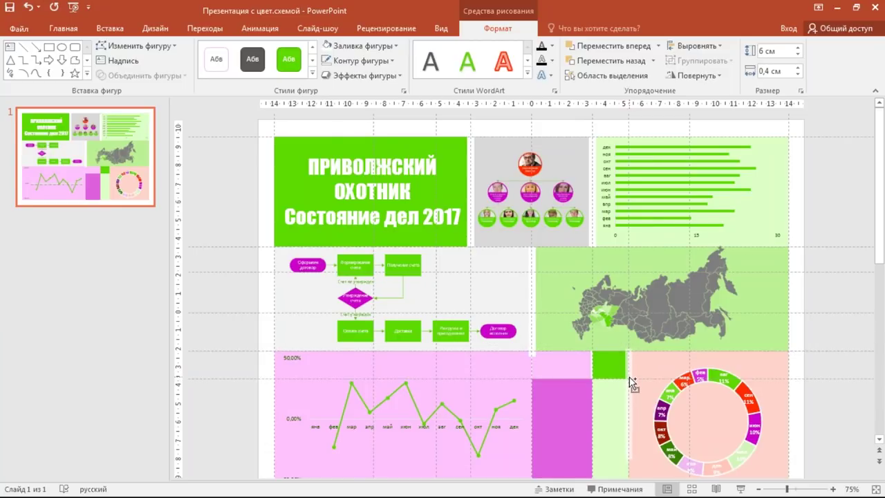
Step: Nudge the strip beside the ring chart panel left and stretch it down to the panel bottom
click(630, 385)
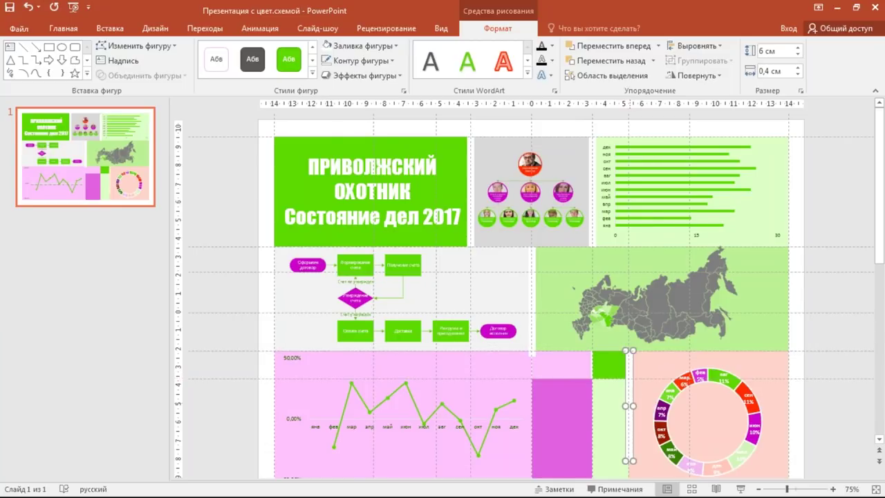
ctrl+scroll(631, 460, up, 5)
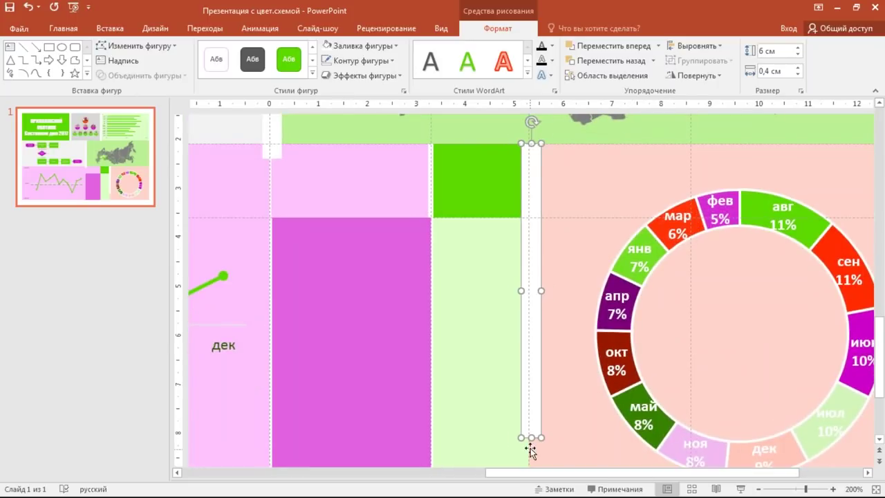
drag(542, 362, 538, 362)
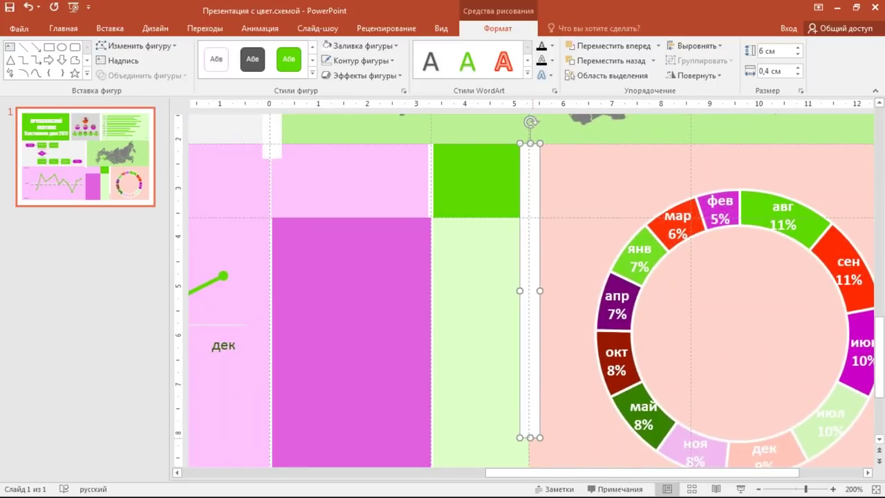
ctrl+scroll(533, 290, down, 2)
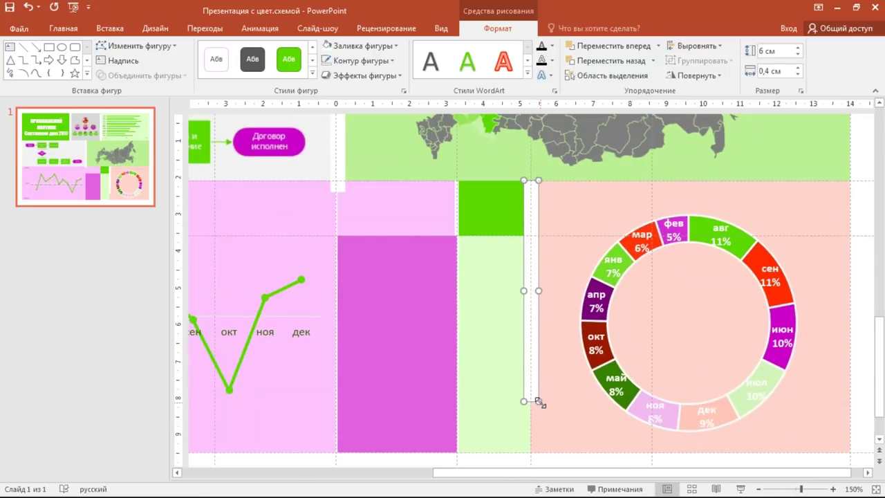
drag(539, 402, 540, 453)
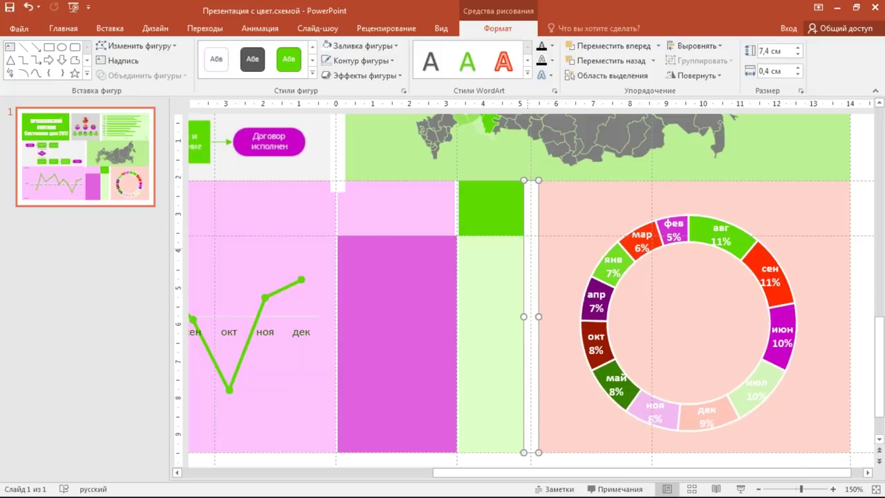
Step: Move a thin white strip between the line-chart and bar panels and shorten it to 6 cm
drag(513, 248, 338, 248)
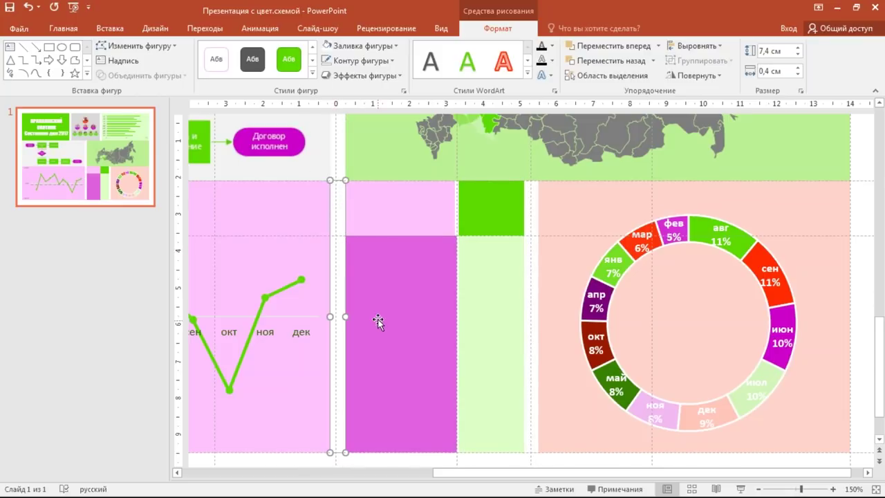
key(ctrl+Left)
key(ctrl+Left)
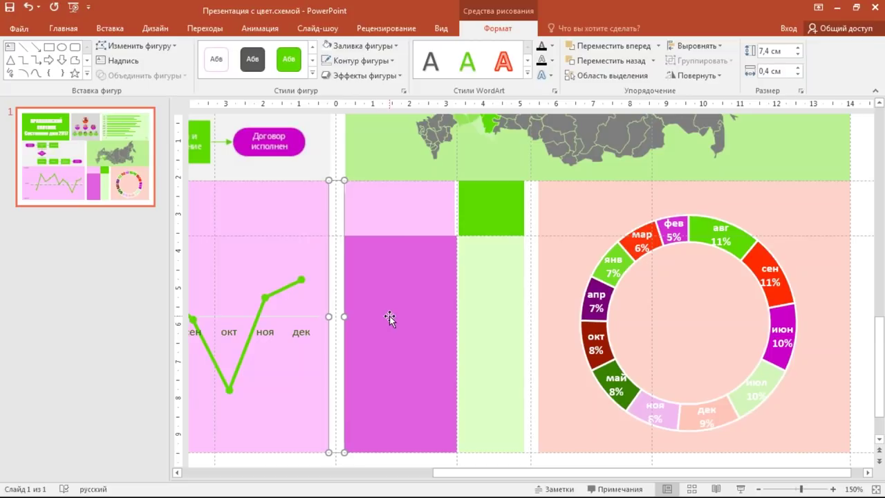
drag(336, 179, 337, 192)
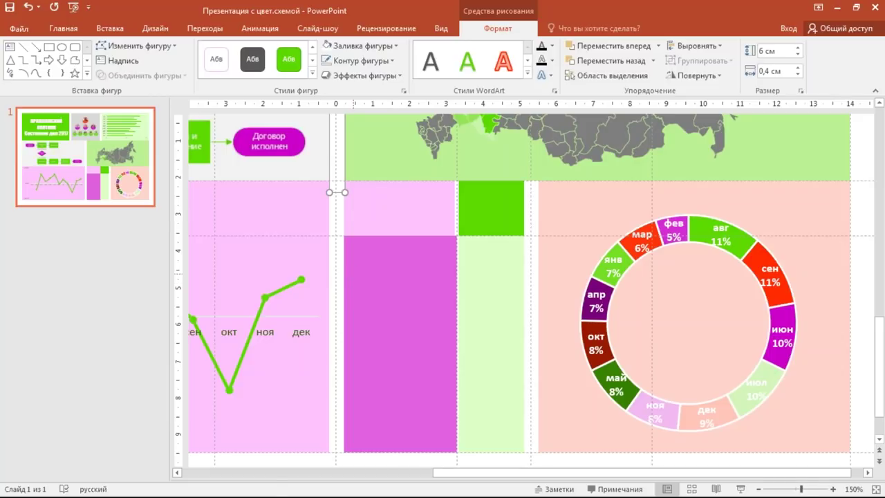
ctrl+scroll(356, 290, down, 5)
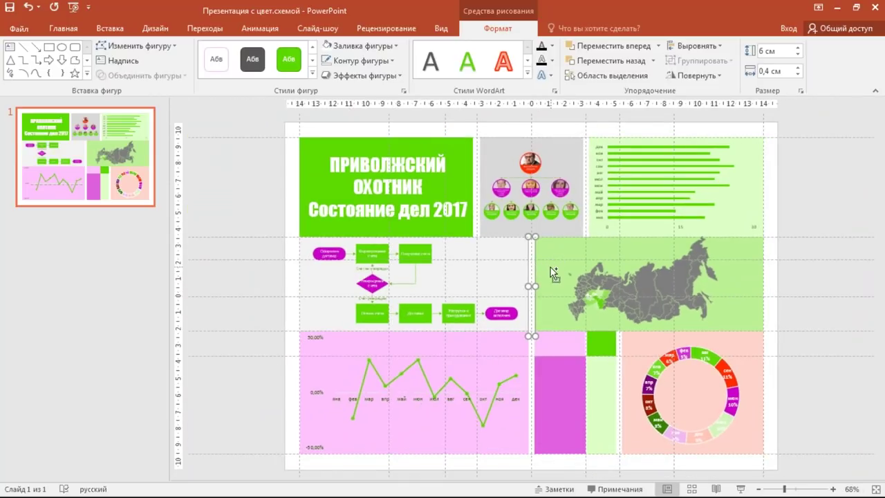
Step: Rotate the strip Left 90° to horizontal and place it along the title block's lower edge
drag(543, 263, 683, 182)
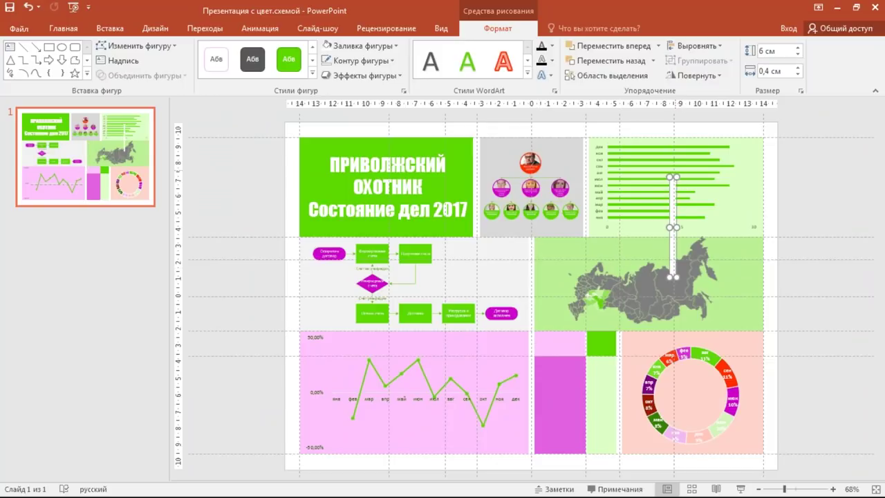
scroll(690, 179, up, 2)
scroll(689, 179, up, 4)
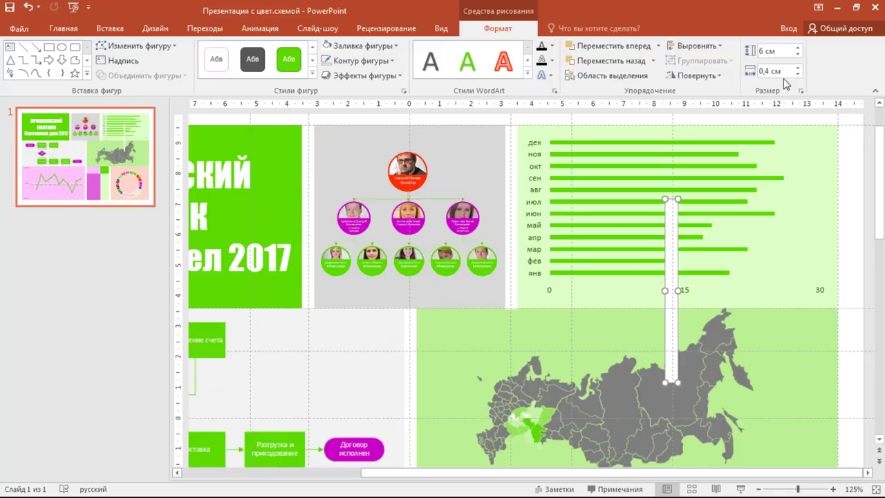
click(693, 75)
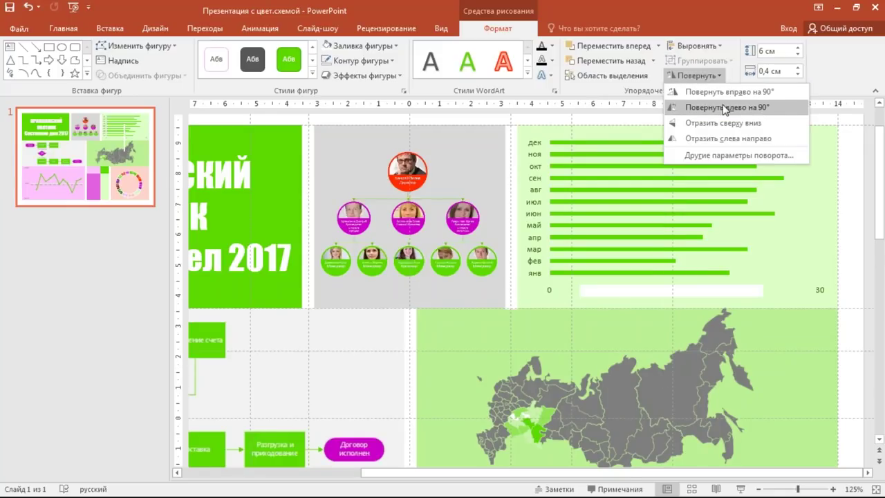
click(724, 107)
scroll(703, 302, down, 3)
scroll(703, 302, down, 3)
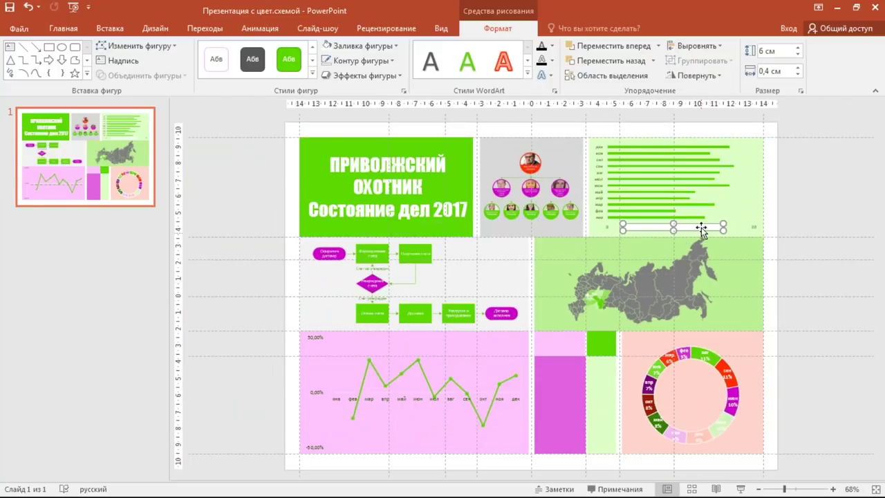
drag(701, 231, 372, 236)
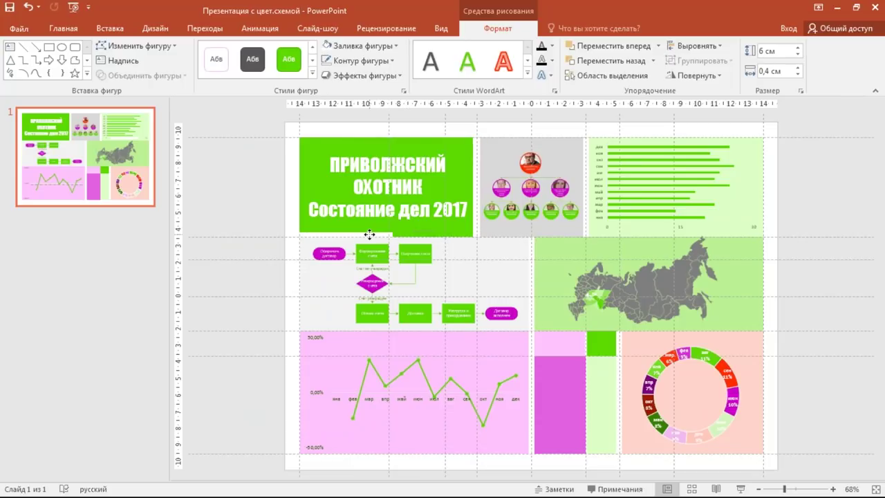
Step: Draw a long 0,4 cm high white strip and move it between the middle and bottom rows
click(48, 47)
drag(535, 237, 763, 241)
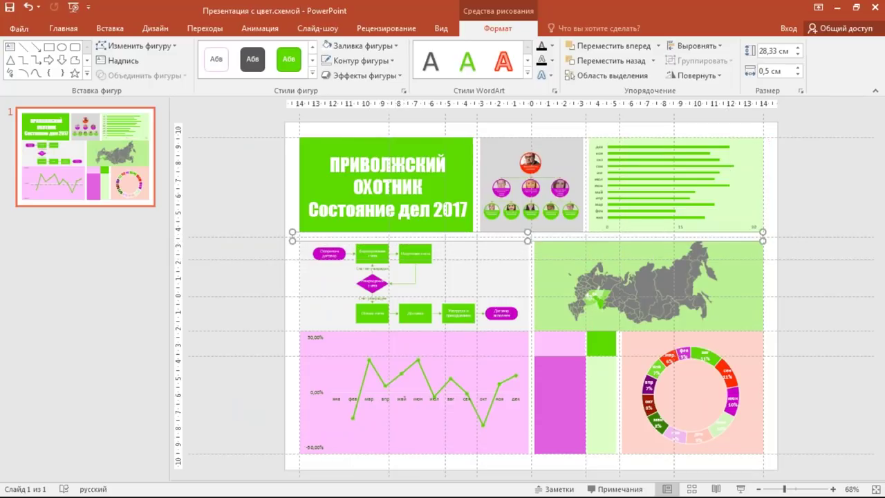
click(798, 74)
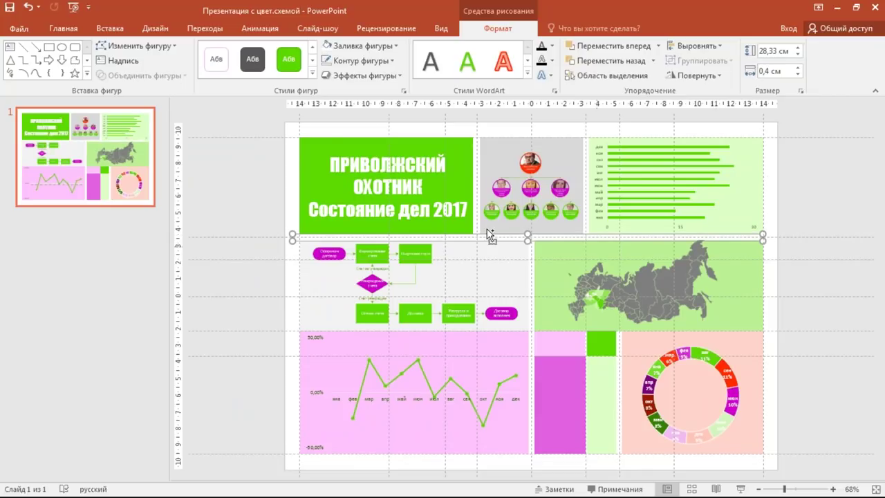
scroll(531, 287, up, 3)
key(Down)
key(Up)
key(Up)
key(Down)
key(Up)
scroll(612, 356, down, 5)
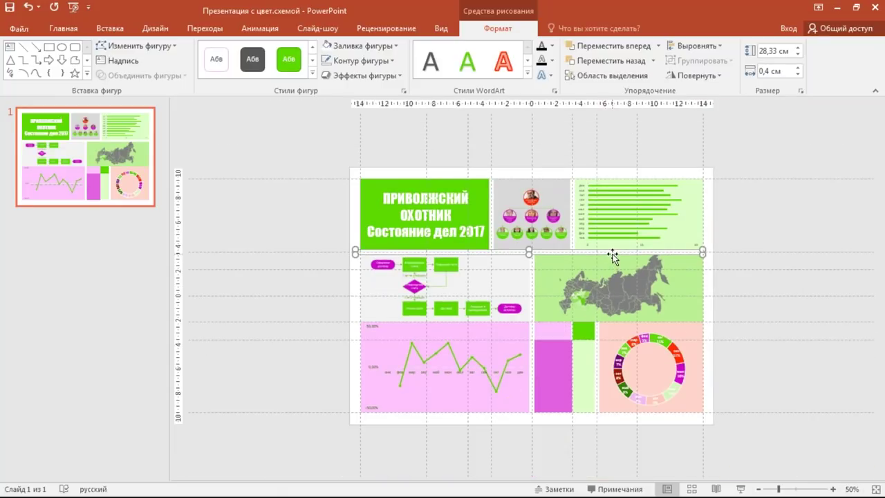
mouse_move(613, 256)
mouse_down()
mouse_move(615, 329)
mouse_move(611, 320)
mouse_up()
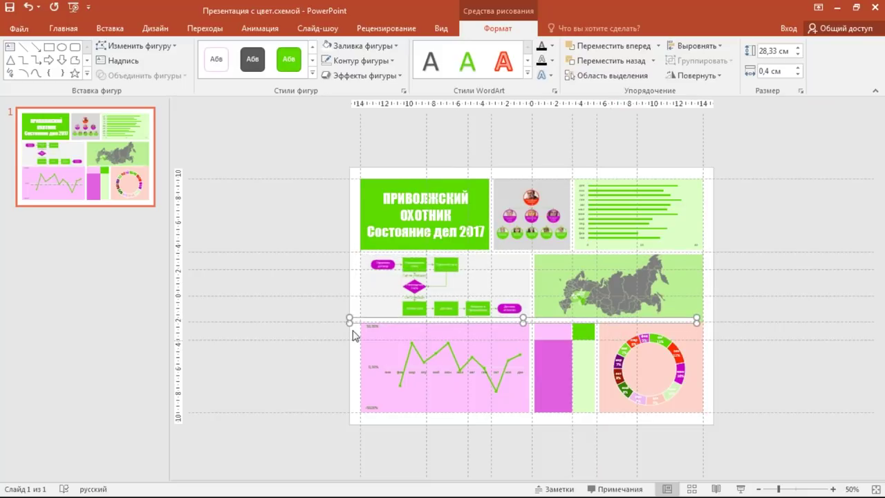
Step: Align the dividers: nudge the horizontal strip down and right, and the vertical strip left
scroll(576, 332, up, 3)
scroll(726, 330, up, 2)
scroll(717, 328, up, 2)
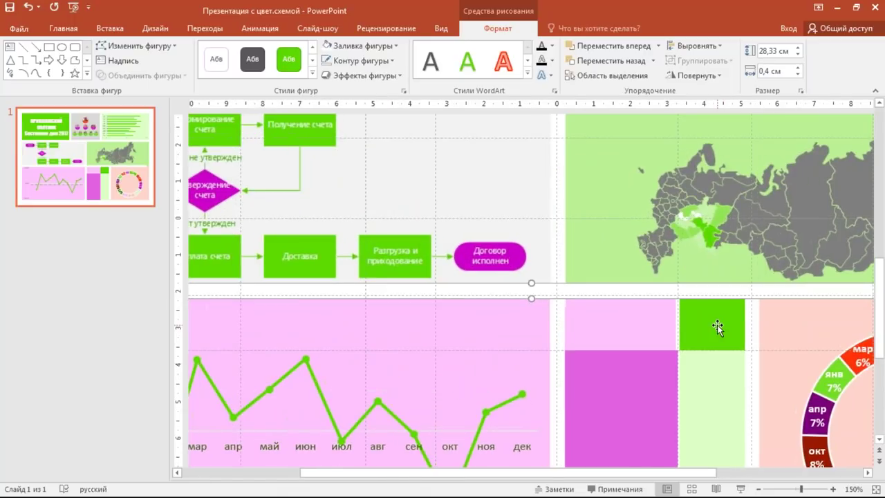
key(ctrl+Down)
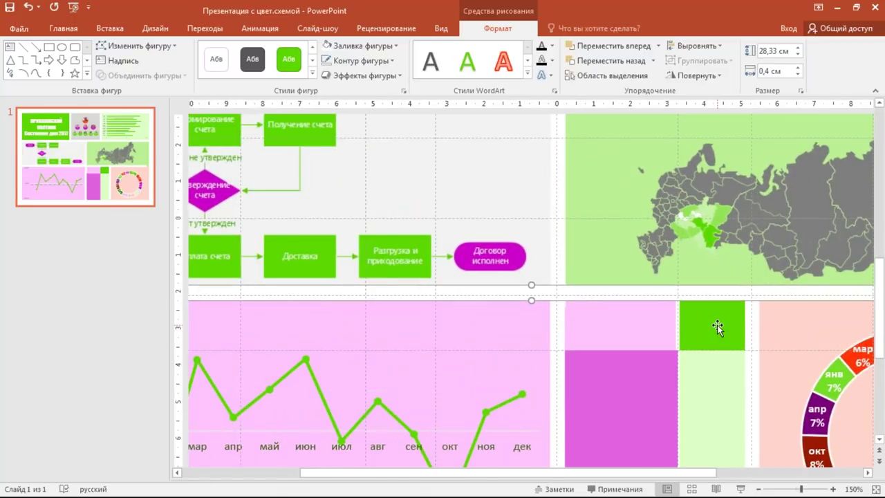
key(ctrl+Down)
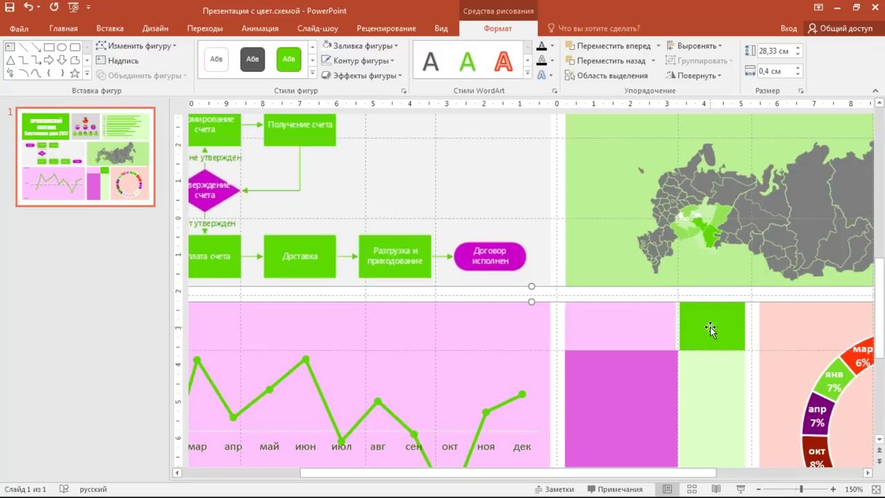
click(558, 263)
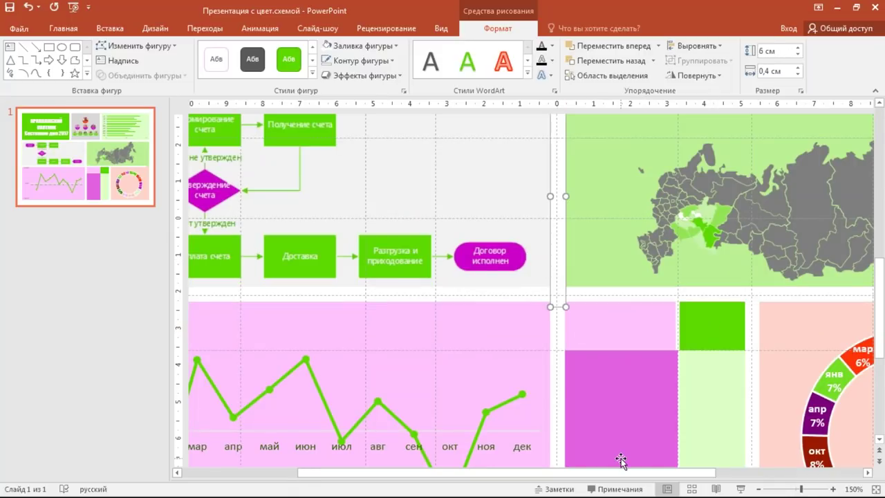
key(ctrl+Left)
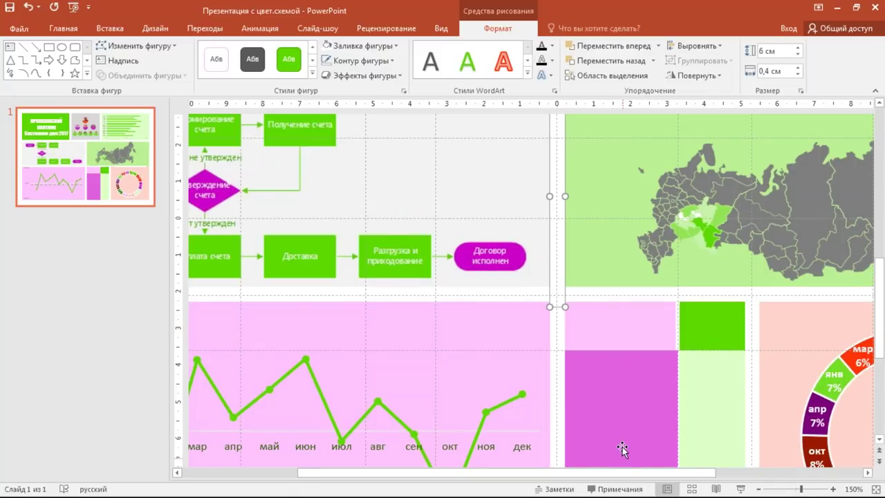
scroll(622, 450, down, 3)
scroll(630, 425, down, 4)
scroll(664, 401, down, 3)
scroll(681, 384, up, 2)
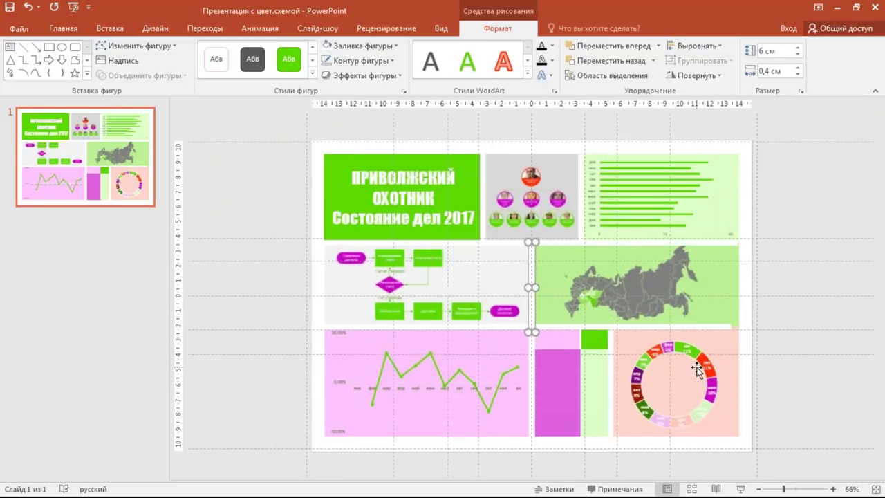
click(700, 330)
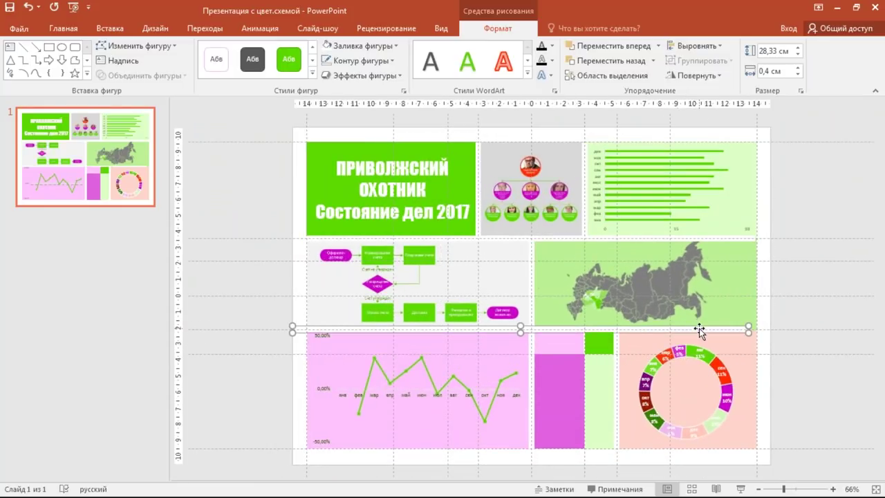
key(Right)
key(Right)
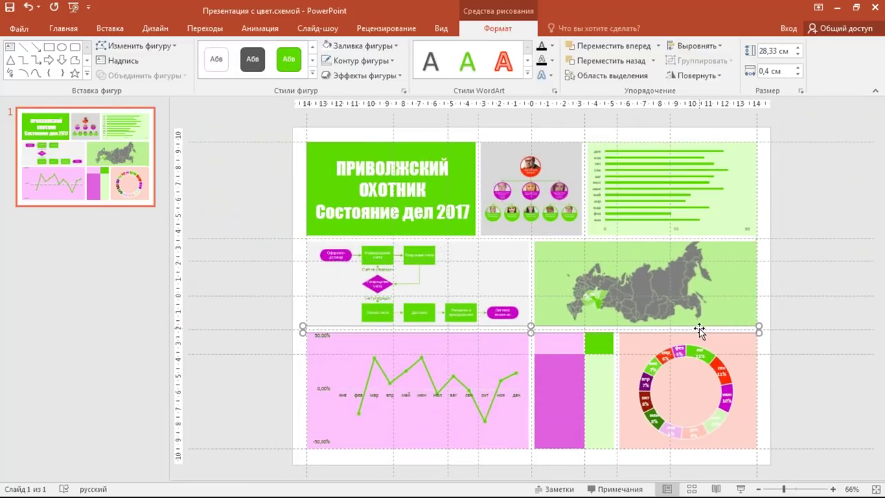
click(823, 178)
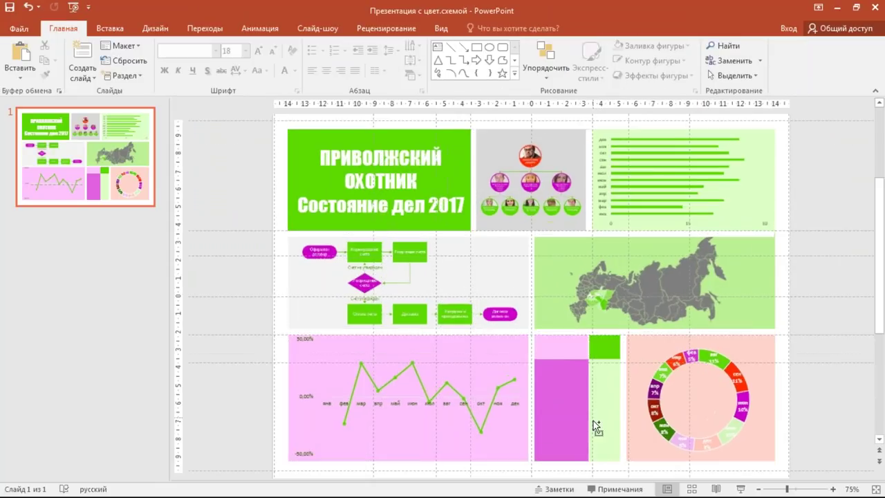
Step: Position the narrow white strip between the magenta and pale green columns and add a duplicate beside it
scroll(655, 408, up, 3)
scroll(656, 408, down, 5)
scroll(656, 408, up, 3)
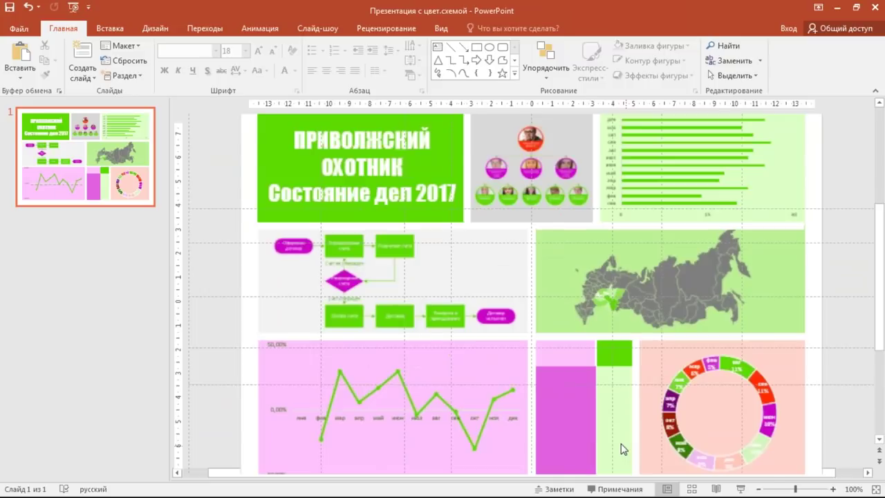
scroll(618, 447, up, 2)
scroll(623, 434, up, 2)
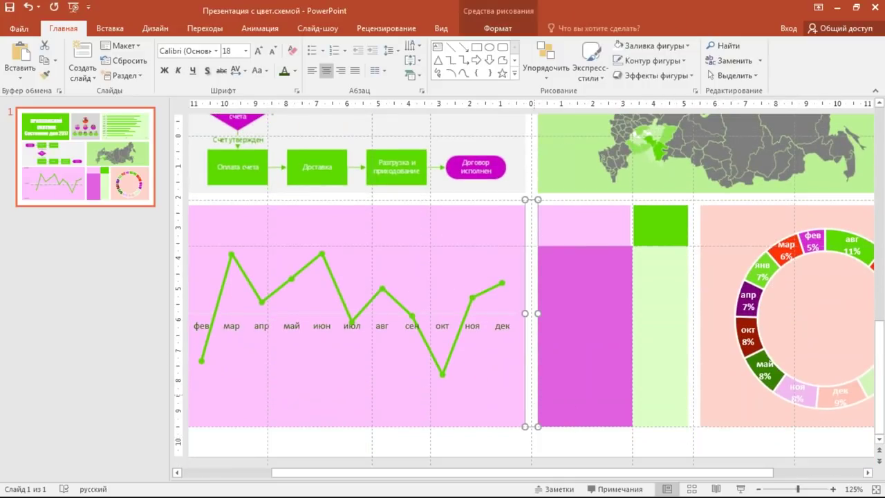
drag(542, 389, 630, 372)
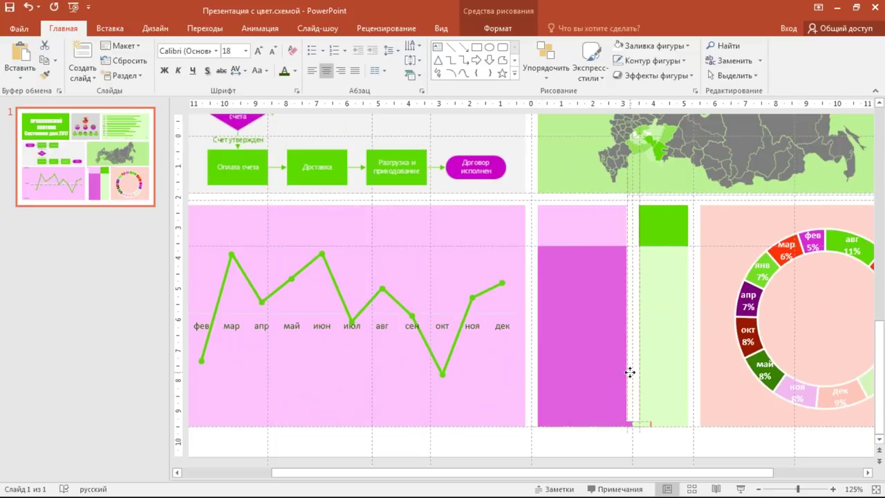
ctrl+scroll(647, 211, up, 5)
ctrl+scroll(647, 211, up, 5)
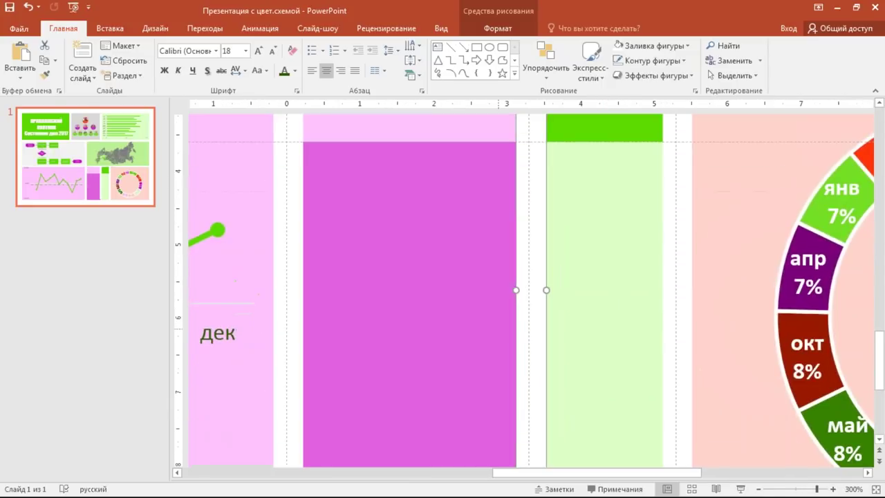
ctrl+scroll(512, 345, down, 5)
key(ctrl+Left)
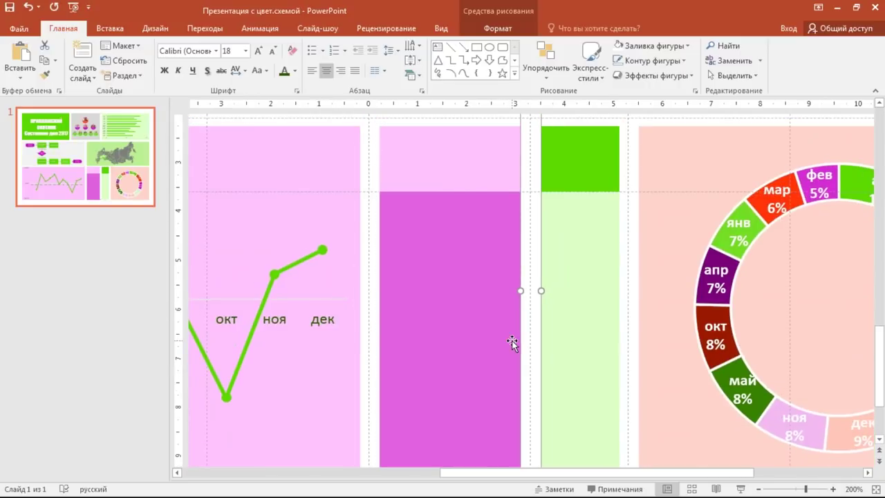
ctrl+scroll(515, 342, down, 5)
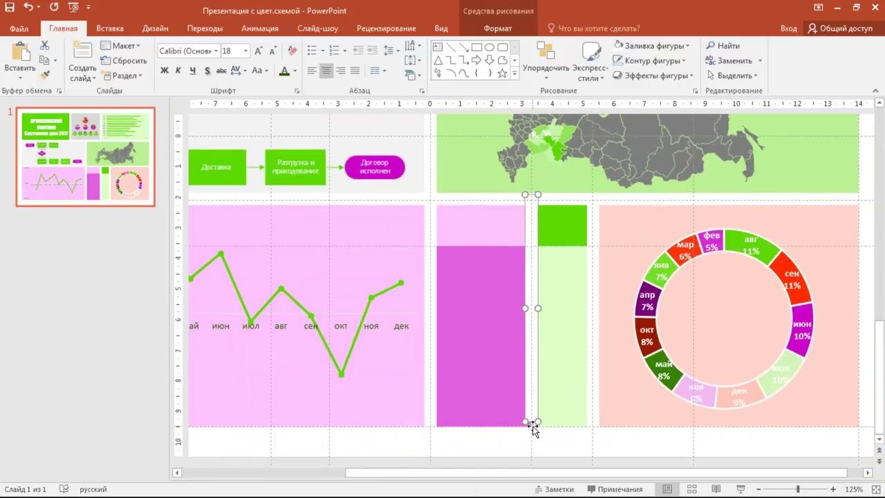
key(ctrl+Down)
key(ctrl+Down)
key(ctrl+Down)
key(ctrl+Down)
key(ctrl+Down)
key(ctrl+Down)
key(ctrl+Down)
key(ctrl+Down)
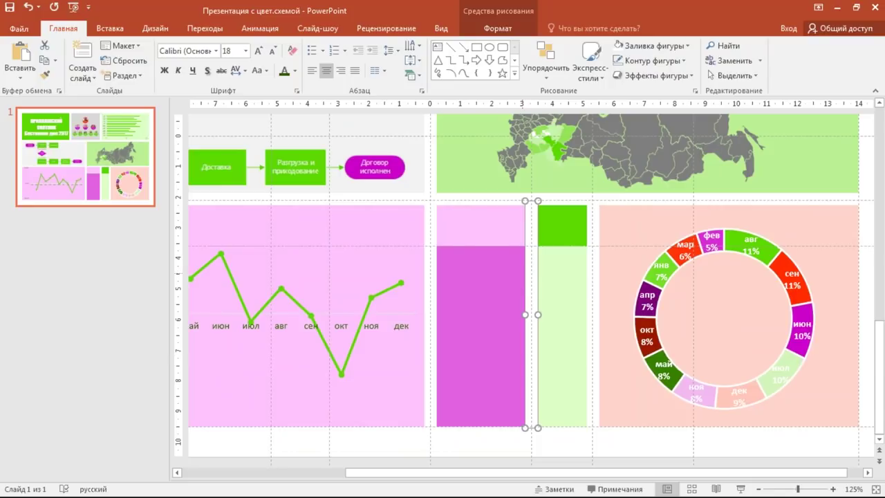
key(ctrl+v)
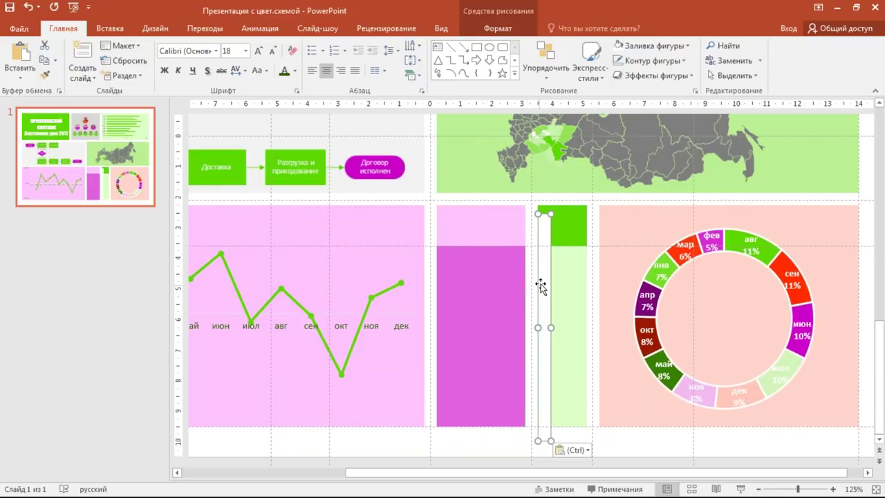
drag(537, 282, 538, 286)
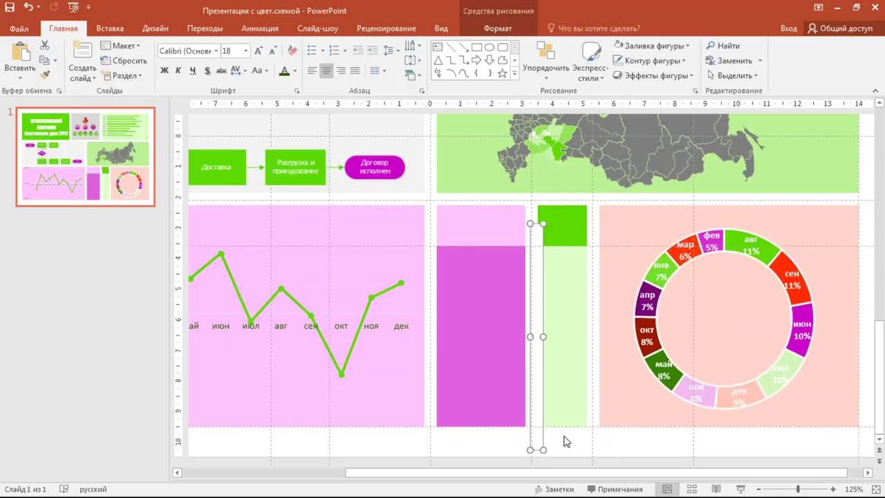
Step: Rotate the copied strip Left 90°, shorten it across the middle columns, and set its height to 0,4 cm
click(511, 33)
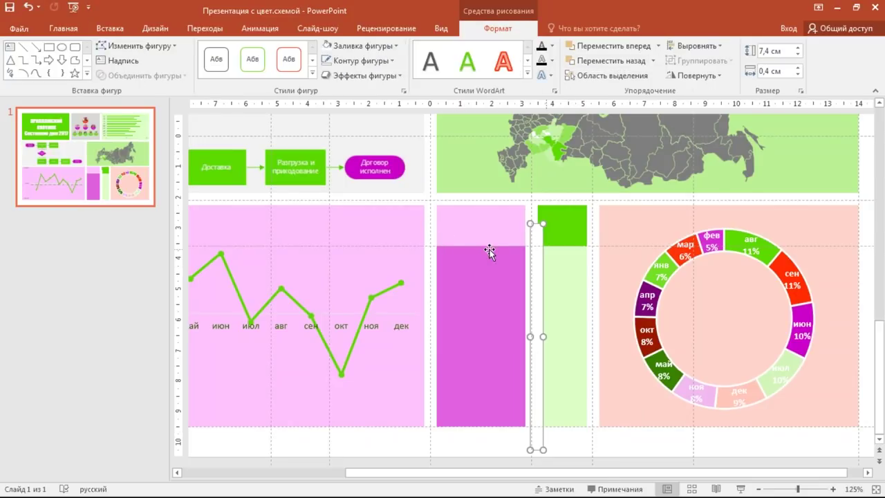
click(697, 75)
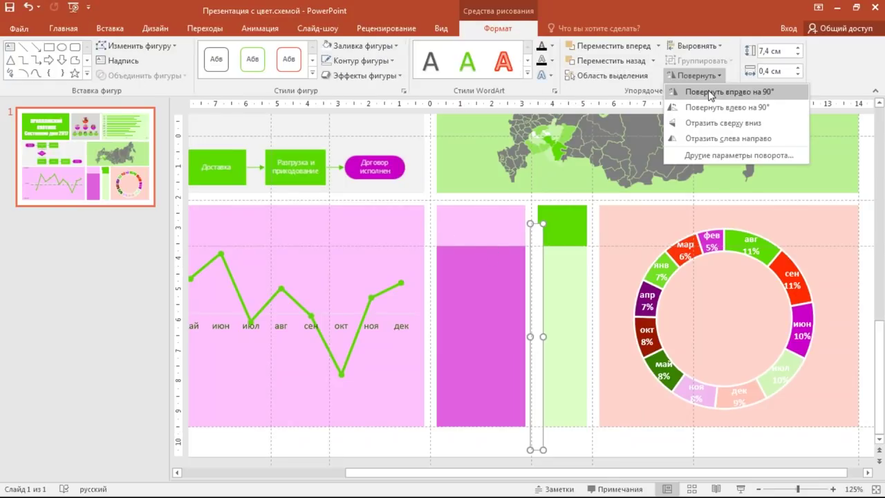
click(713, 109)
drag(593, 337, 594, 248)
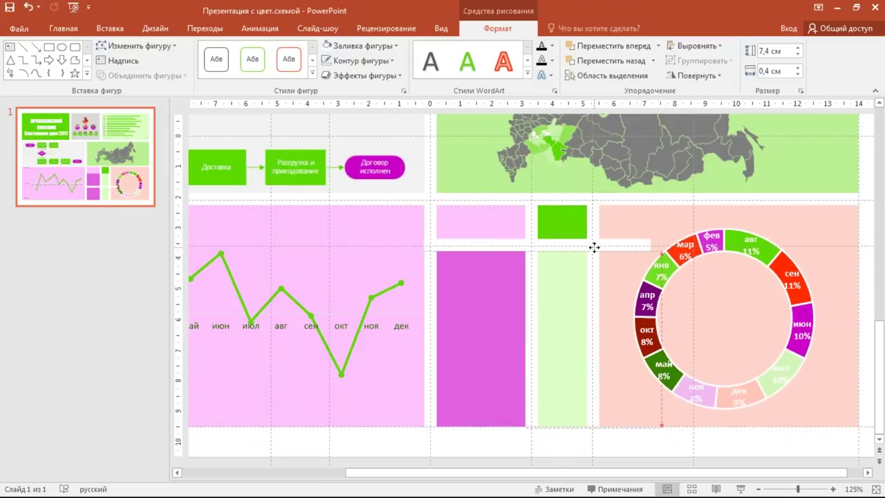
drag(652, 236, 599, 241)
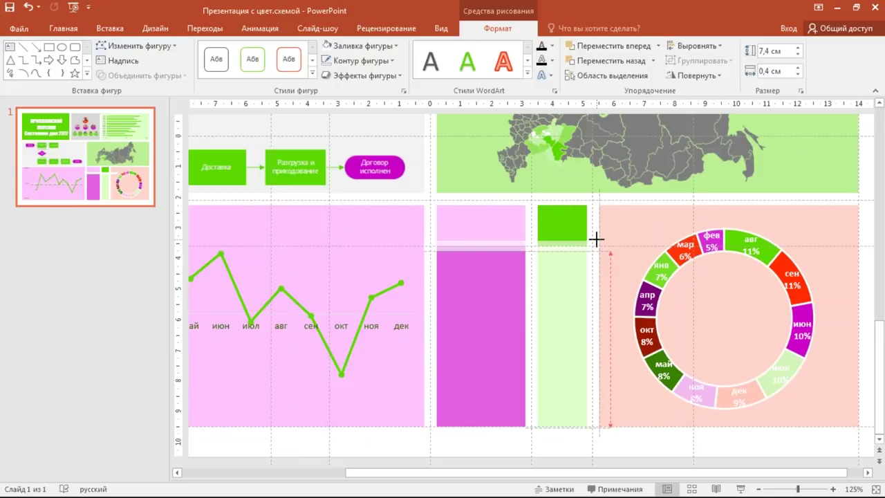
click(797, 67)
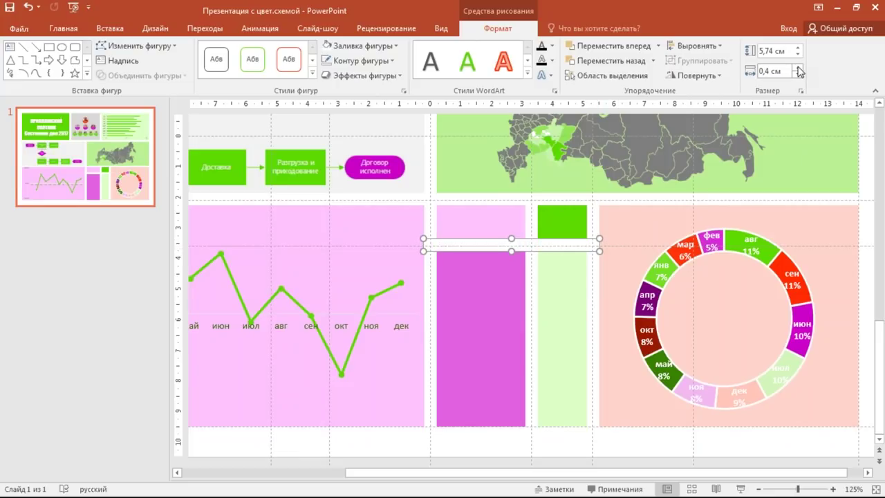
scroll(468, 251, up, 5)
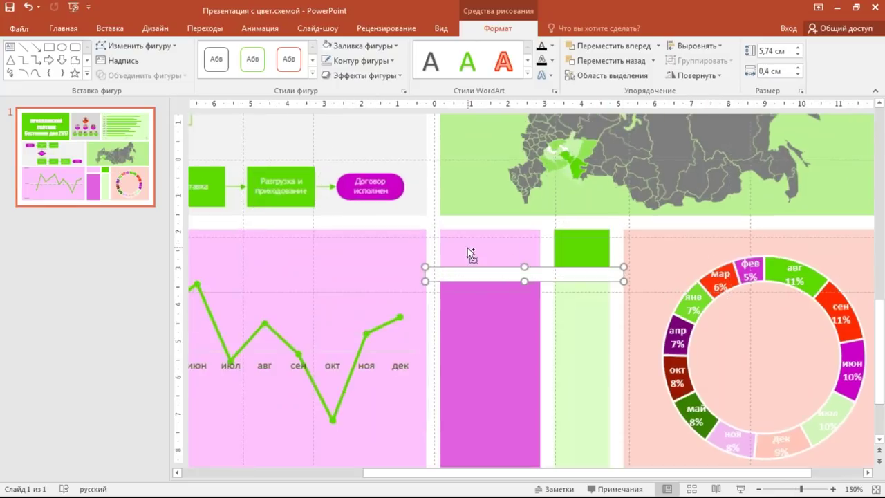
key(ctrl+Down)
key(ctrl+Down)
key(ctrl+Down)
key(ctrl+Down)
key(ctrl+Down)
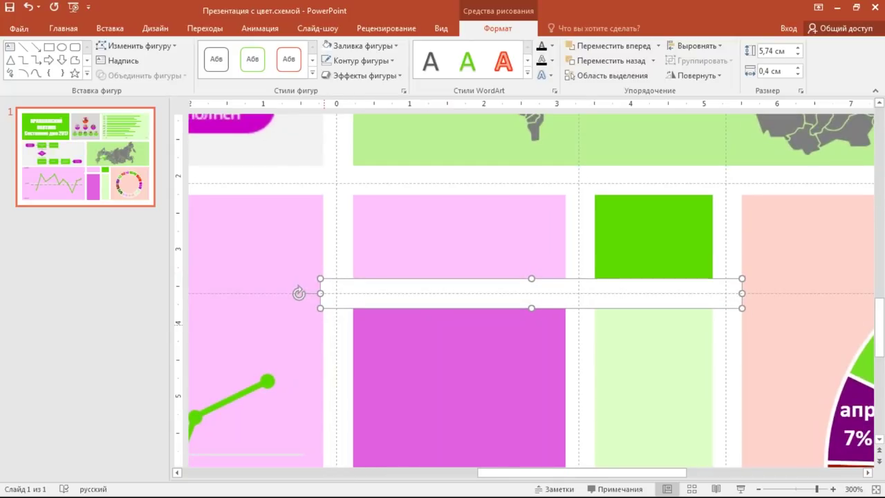
scroll(355, 321, down, 3)
scroll(357, 322, down, 4)
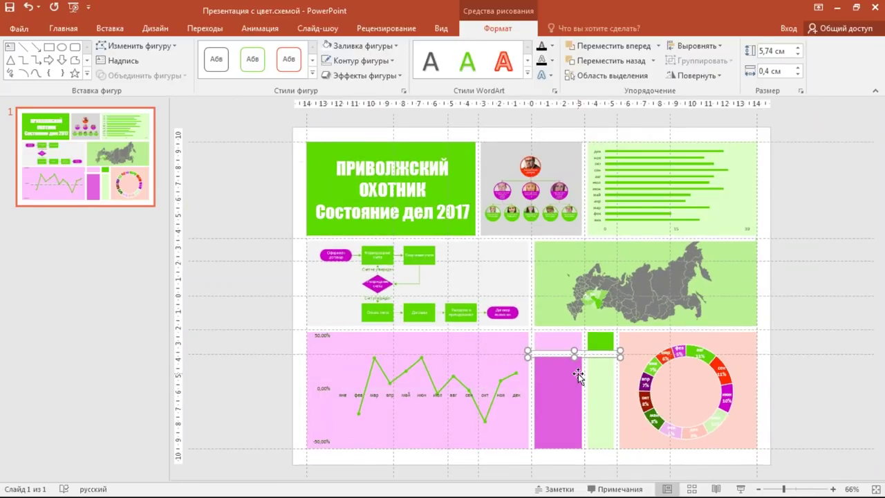
Step: Preview the slide full screen, trim the strip's left end slightly, and preview again
key(F5)
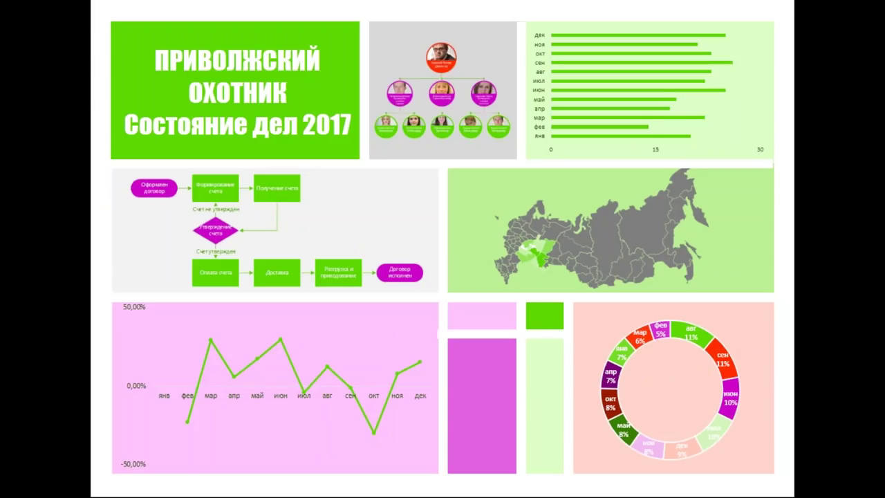
key(ctrl+l)
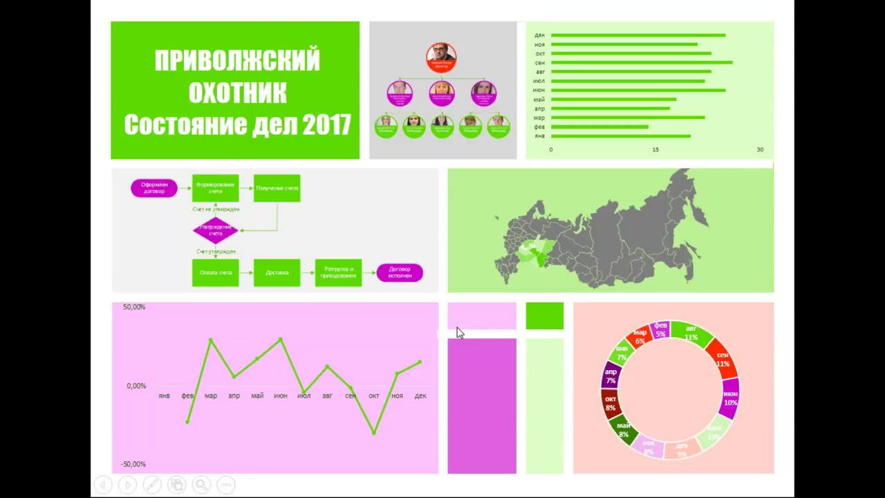
key(Escape)
ctrl+scroll(544, 372, up, 10)
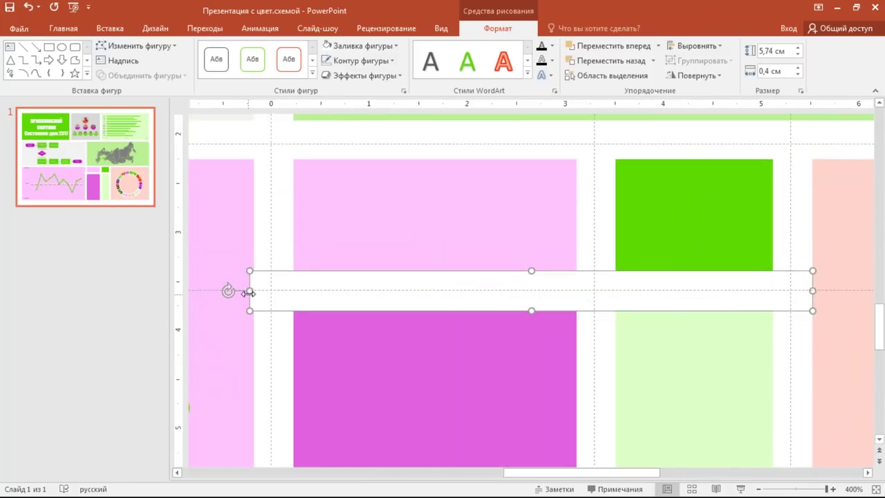
drag(250, 292, 254, 291)
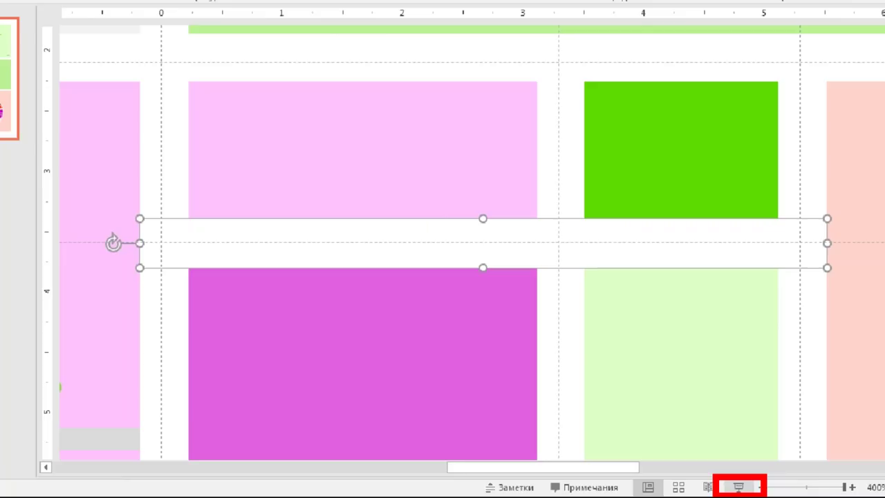
ctrl+scroll(489, 289, down, 3)
ctrl+scroll(489, 289, down, 3)
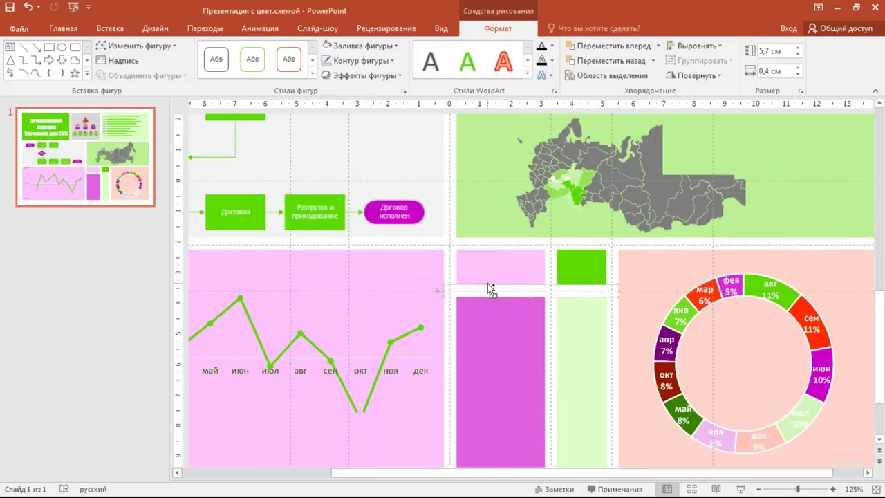
ctrl+scroll(488, 283, down, 3)
ctrl+scroll(488, 284, down, 2)
key(F5)
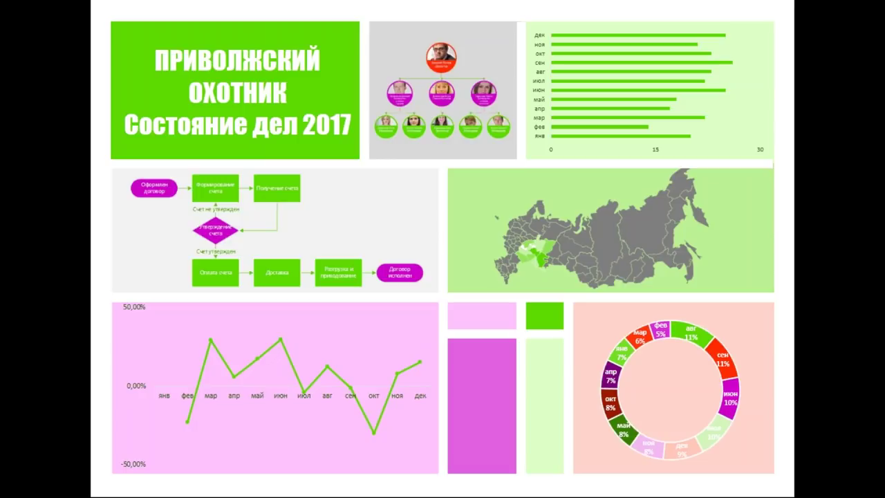
key(Escape)
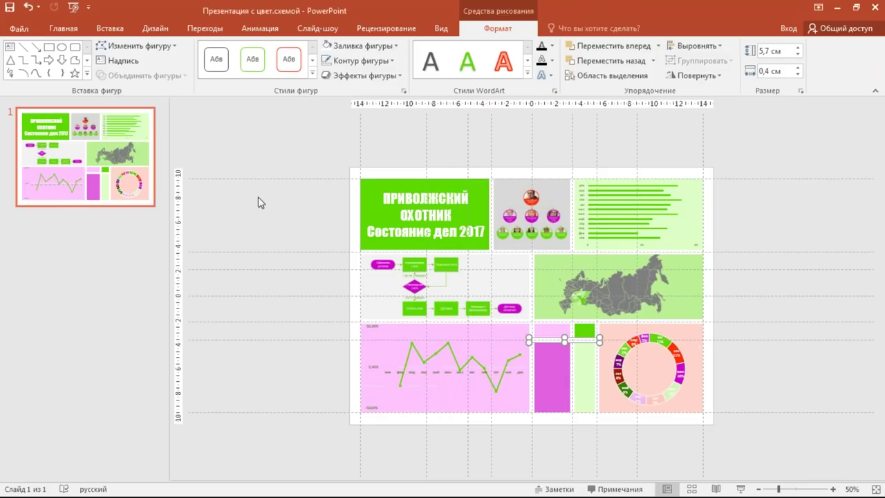
Step: Select the subtitle 'Состояние дел 2017' and replace its Impact font with Calibri Light
drag(371, 231, 486, 232)
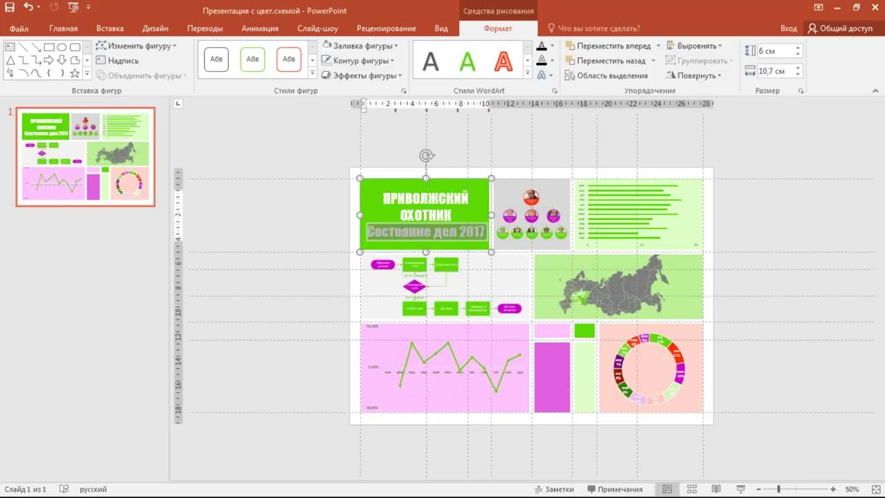
click(63, 28)
click(209, 51)
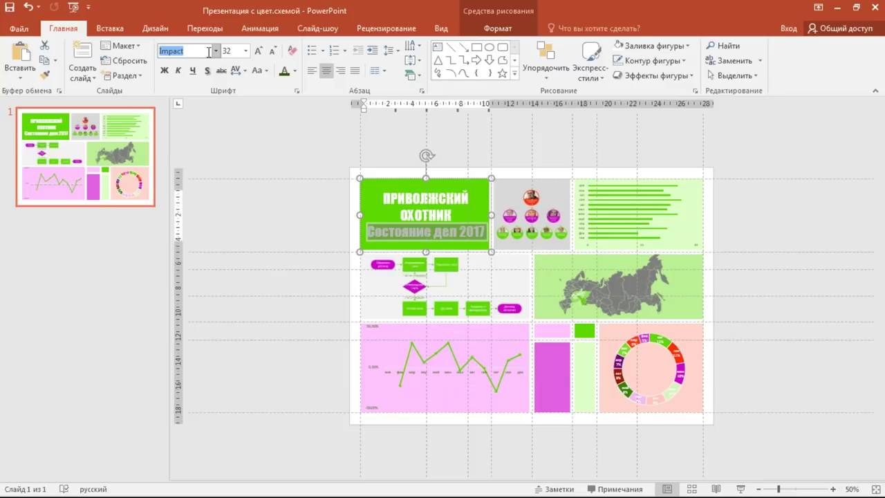
text(Calibri Light)
key(Return)
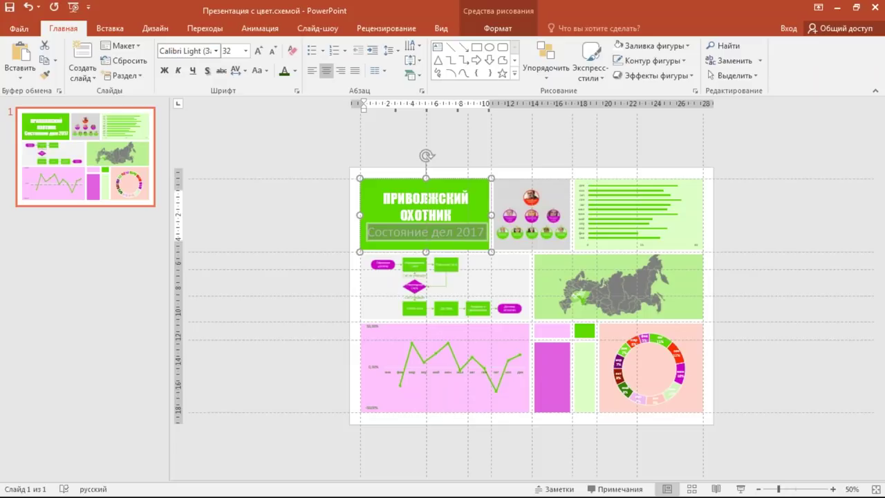
click(208, 53)
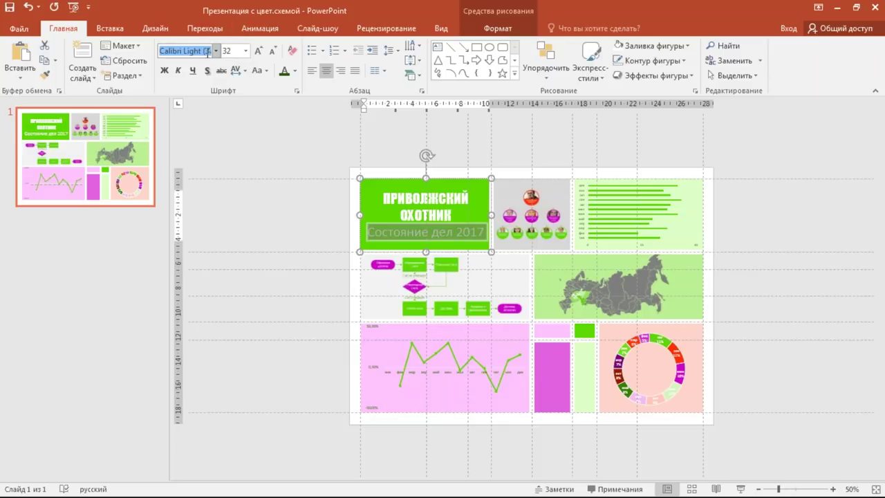
text(A)
text(rro)
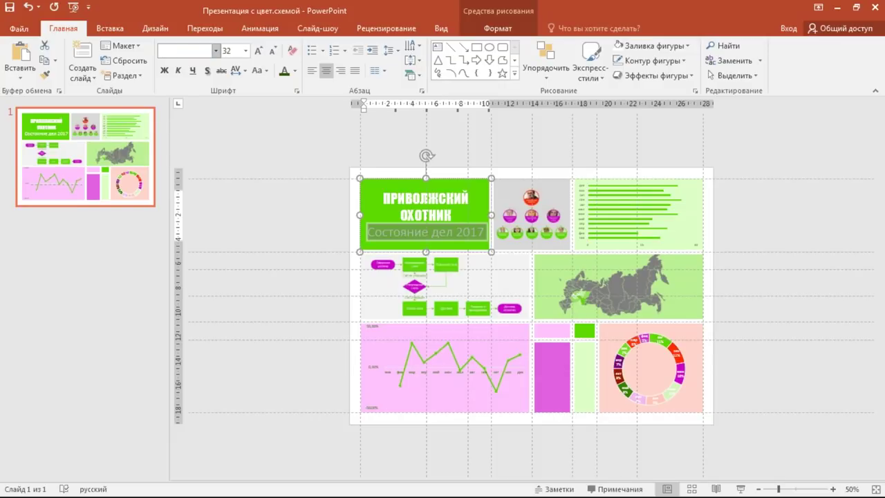
text(Arial)
Step: Choose Arial Narrow from the font list for the subtitle and deselect the title box
click(215, 51)
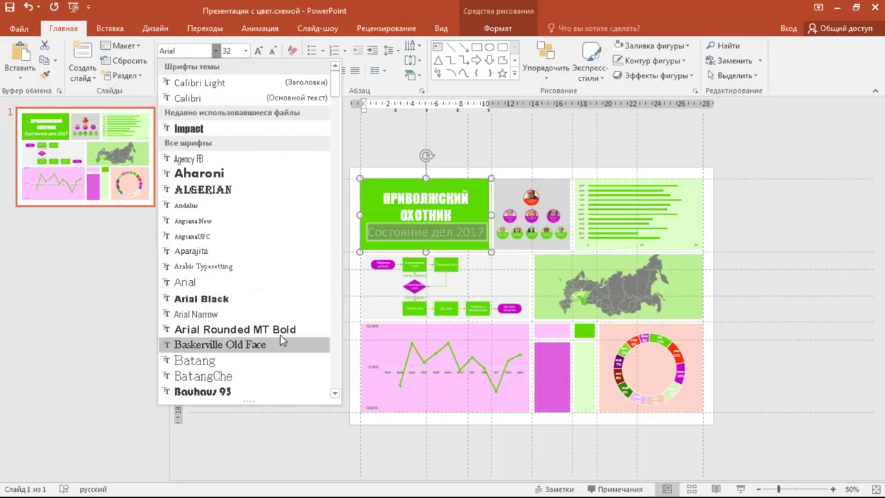
drag(334, 84, 331, 154)
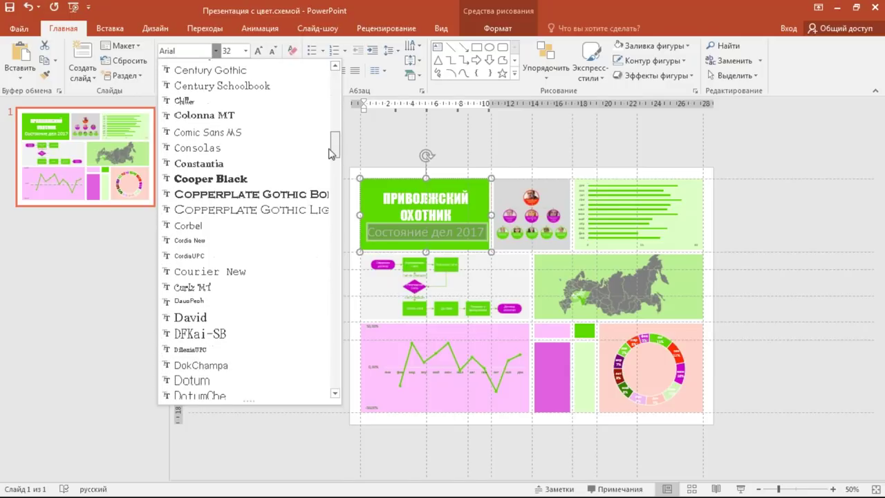
mouse_move(330, 153)
mouse_down()
mouse_move(334, 168)
mouse_move(332, 95)
mouse_up()
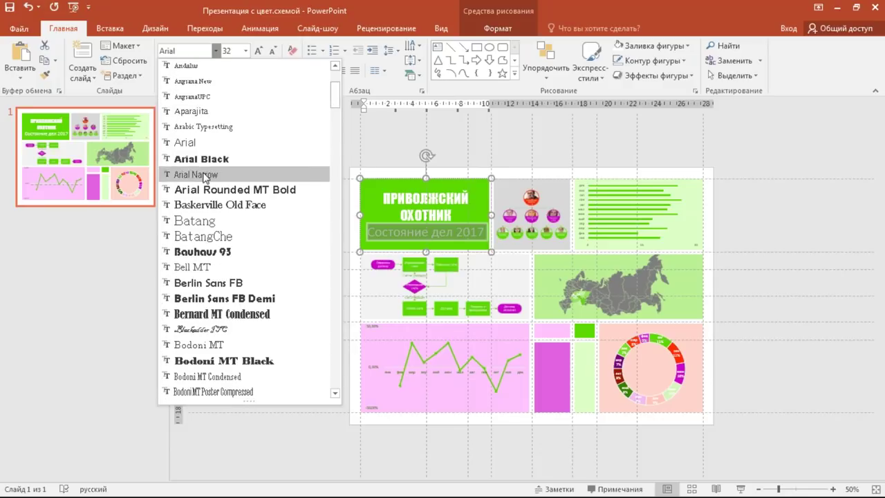
click(206, 175)
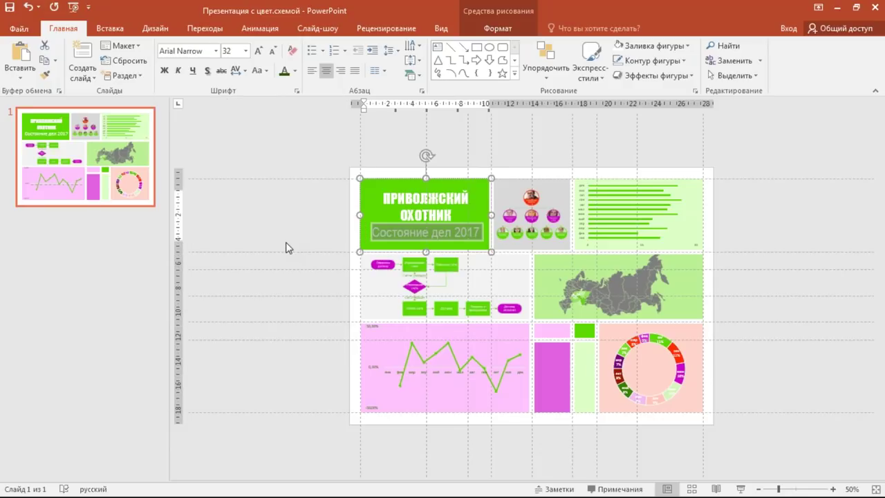
click(428, 234)
scroll(440, 232, up, 2)
scroll(435, 249, up, 2)
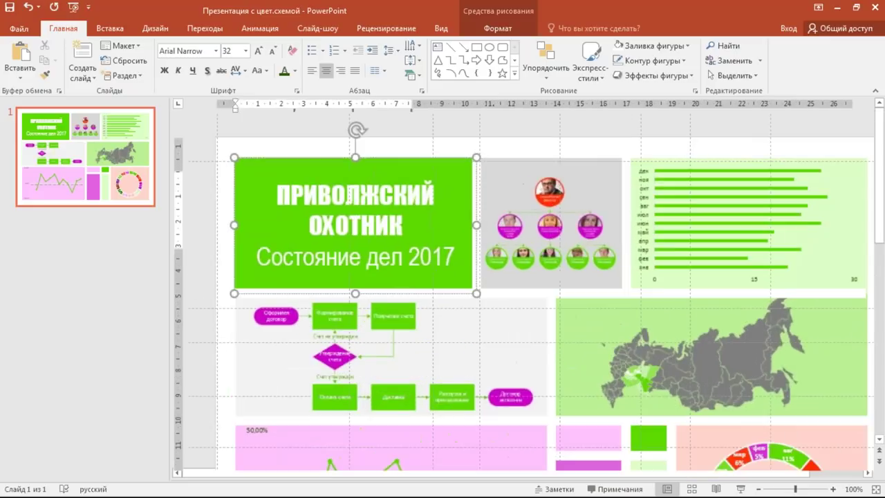
scroll(425, 284, up, 3)
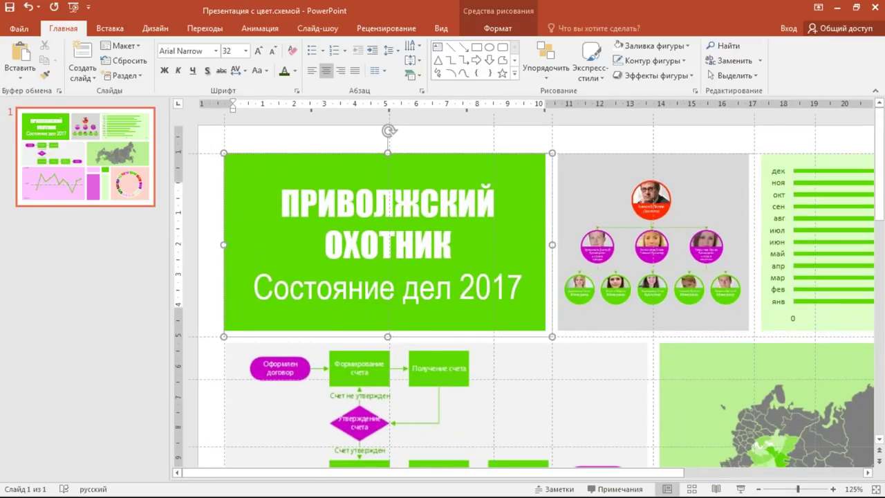
click(510, 125)
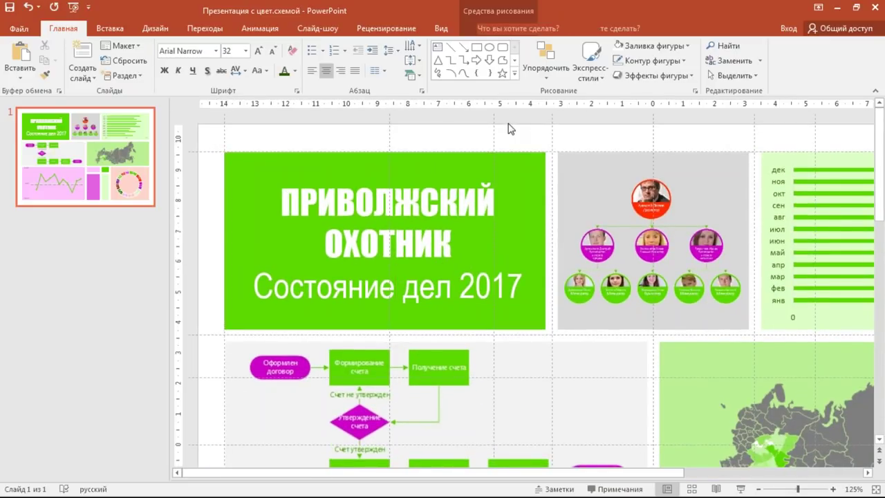
scroll(506, 225, down, 5)
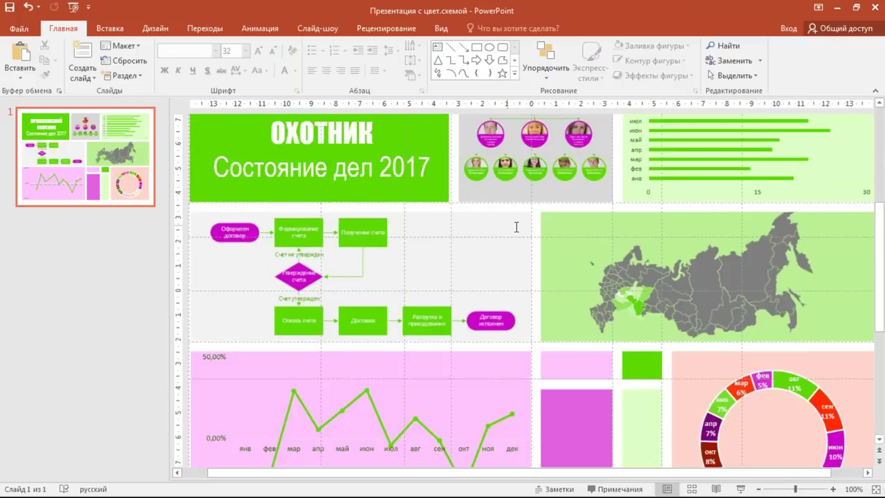
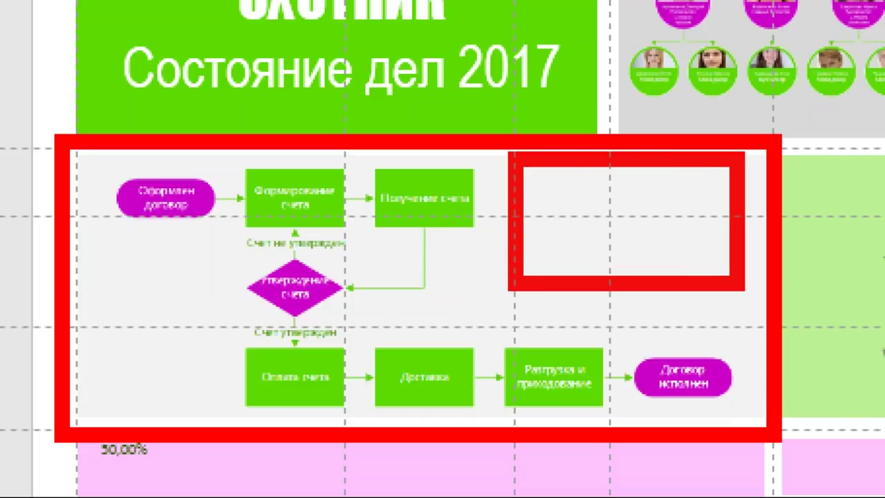
Step: Mark the empty space in the flowchart panel with the pen and show the Insert ribbon
drag(509, 152, 752, 293)
click(588, 222)
click(654, 215)
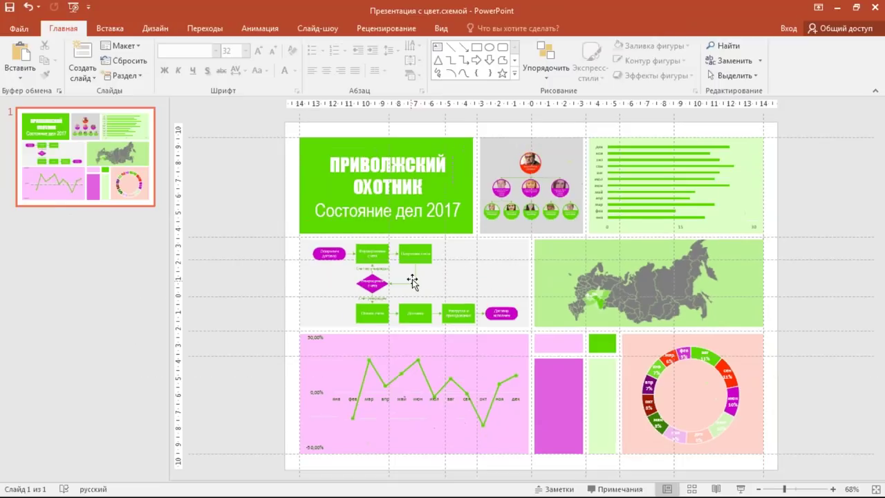
click(119, 33)
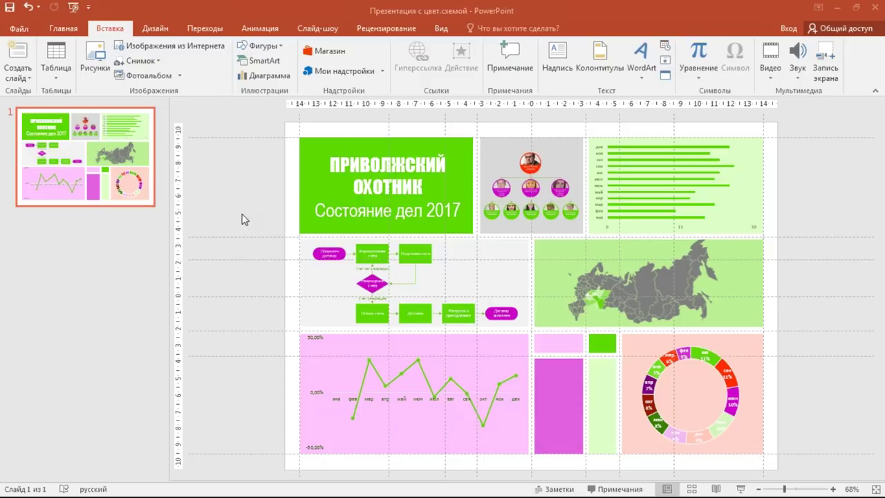
Step: Draw two checkmarks and an arrow toward the gap, then erase all the ink
drag(207, 176, 282, 164)
drag(209, 257, 287, 221)
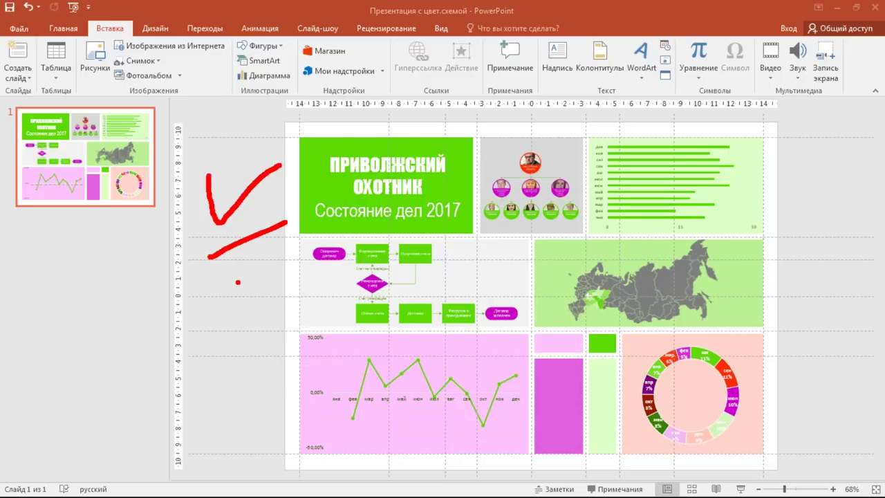
mouse_move(220, 261)
mouse_down()
mouse_move(453, 261)
mouse_move(415, 316)
mouse_up()
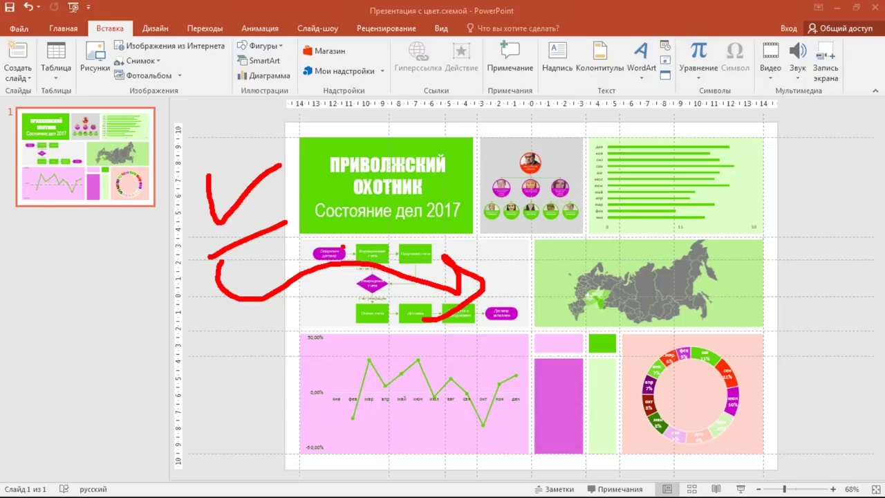
key(Escape)
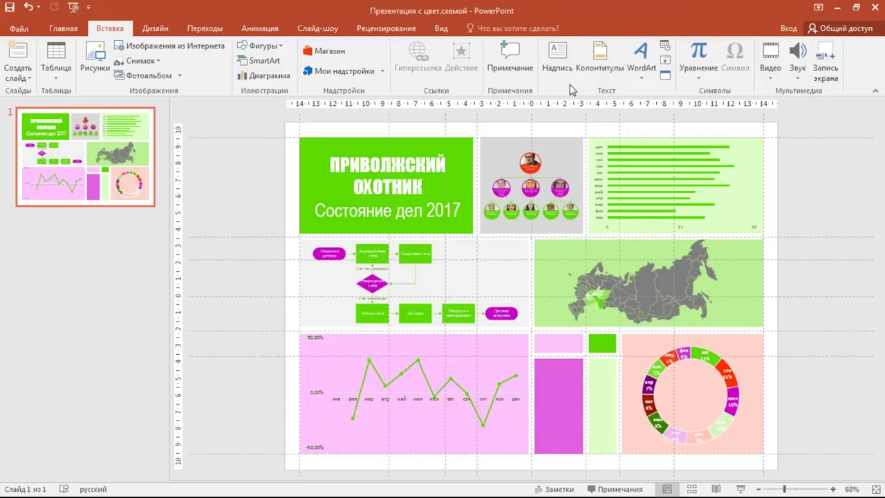
Step: Add a text box beside the slide containing 100%
click(560, 68)
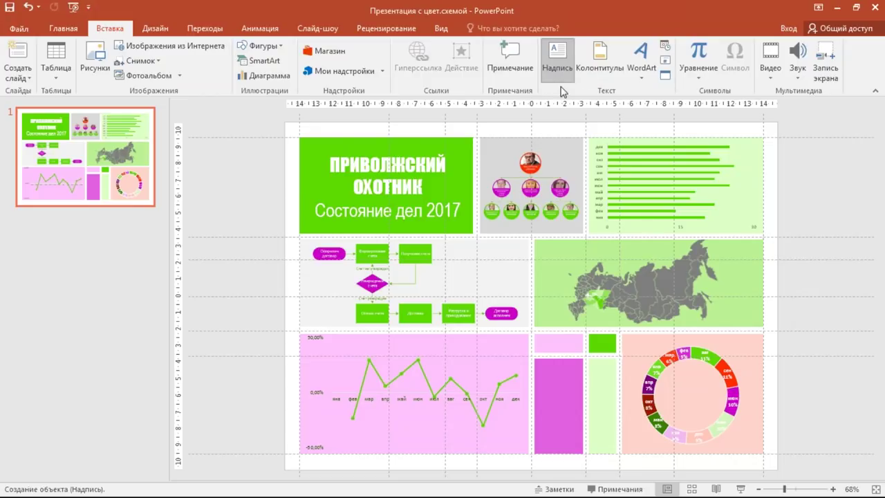
click(232, 216)
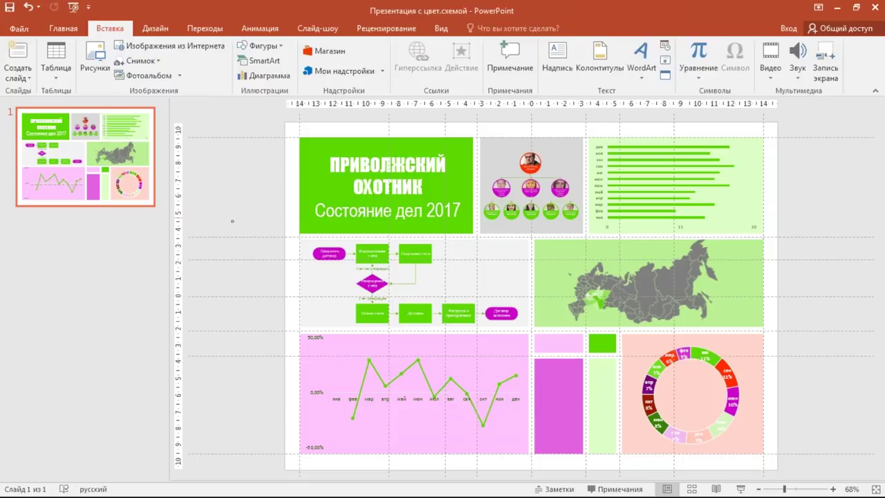
click(257, 310)
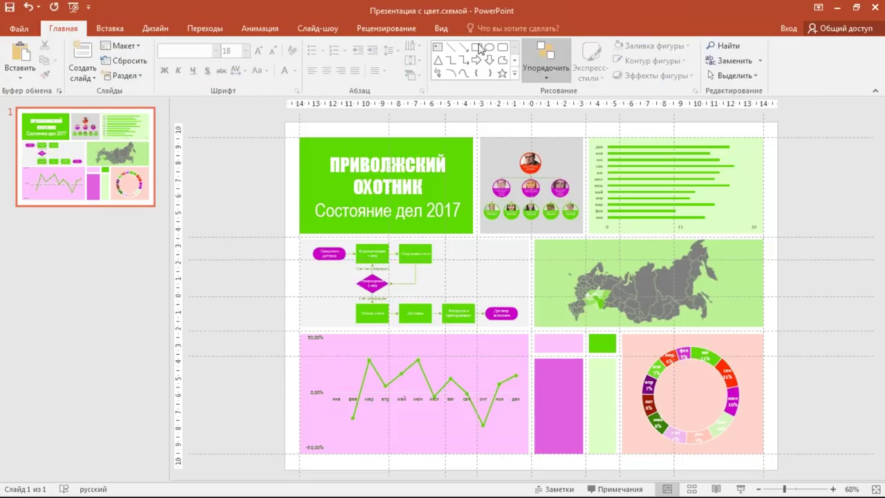
click(438, 46)
click(215, 196)
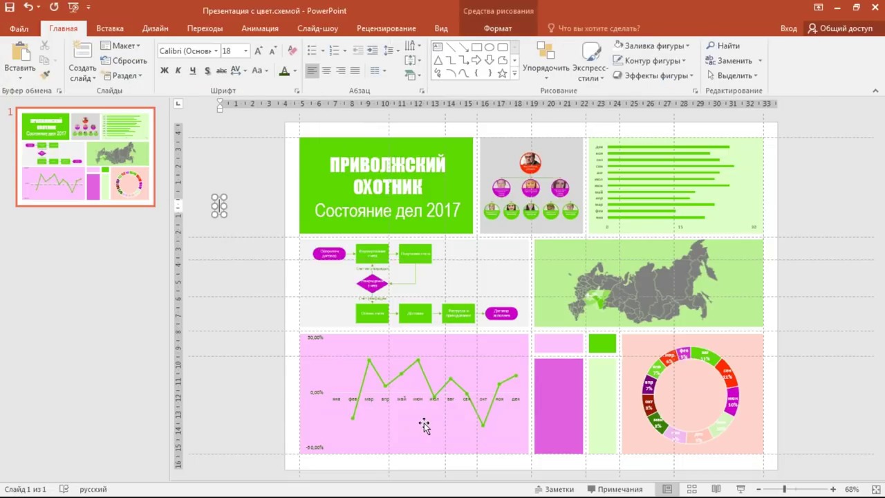
key(alt+shift)
text(100)
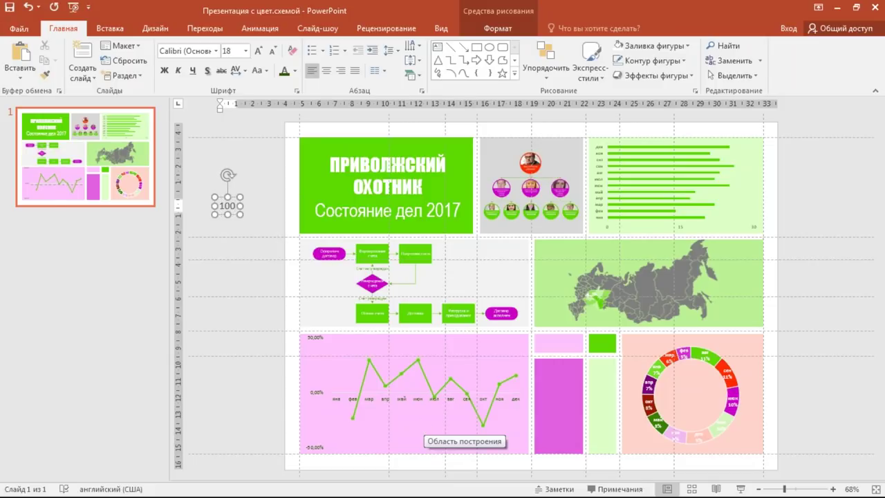
text(%)
Step: Make the 100% text purple, size 60, Impact, and move it into the flowchart panel
key(ctrl+a)
click(296, 72)
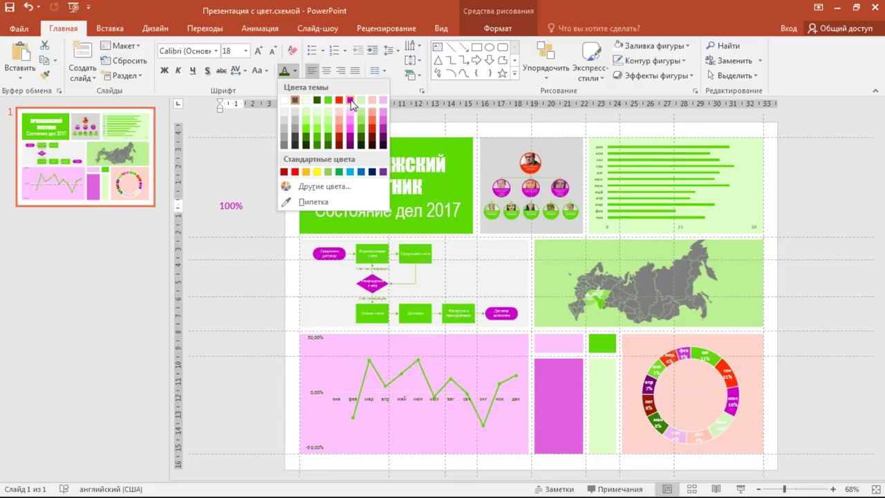
click(352, 104)
click(257, 51)
click(257, 51)
click(257, 51)
click(257, 51)
click(257, 52)
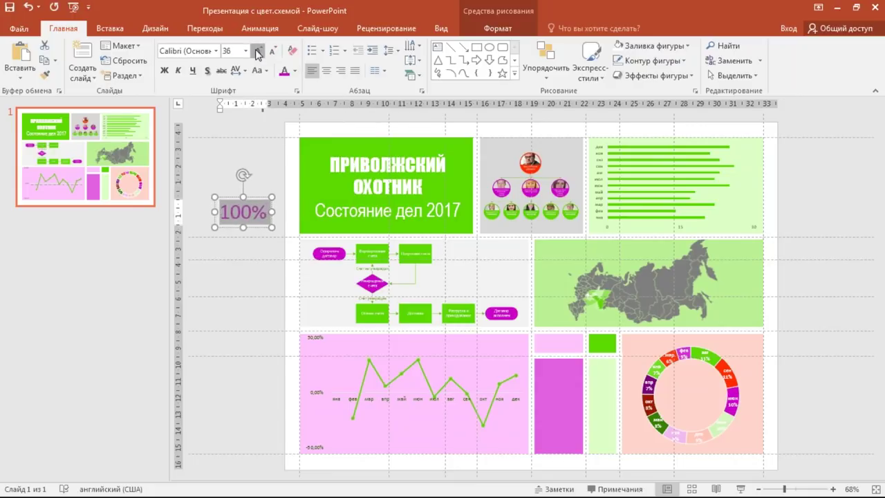
click(257, 51)
click(257, 51)
click(258, 51)
click(258, 51)
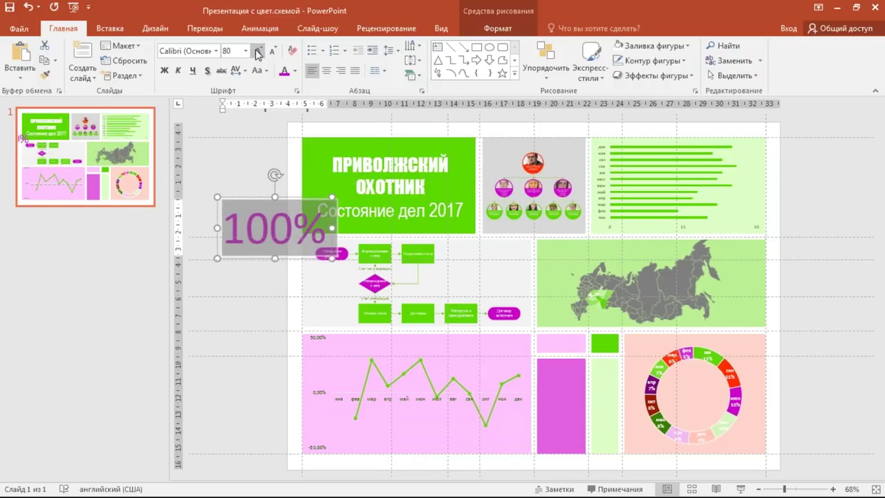
click(274, 55)
click(274, 55)
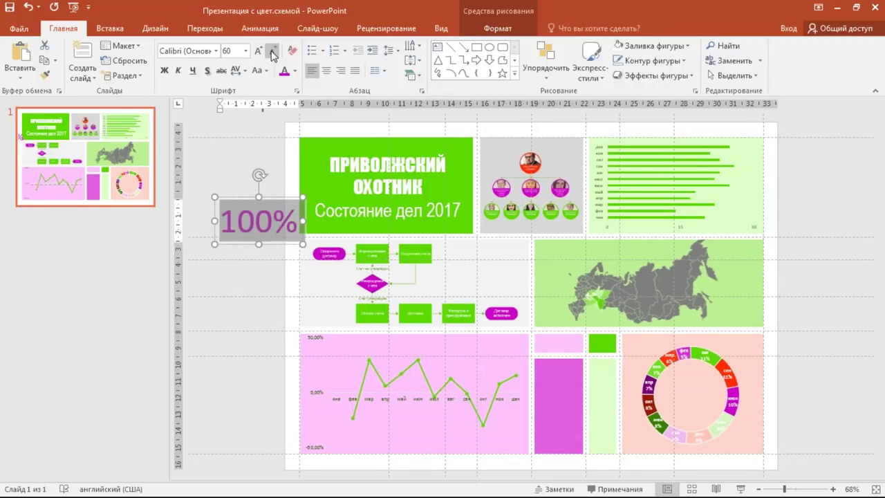
click(215, 50)
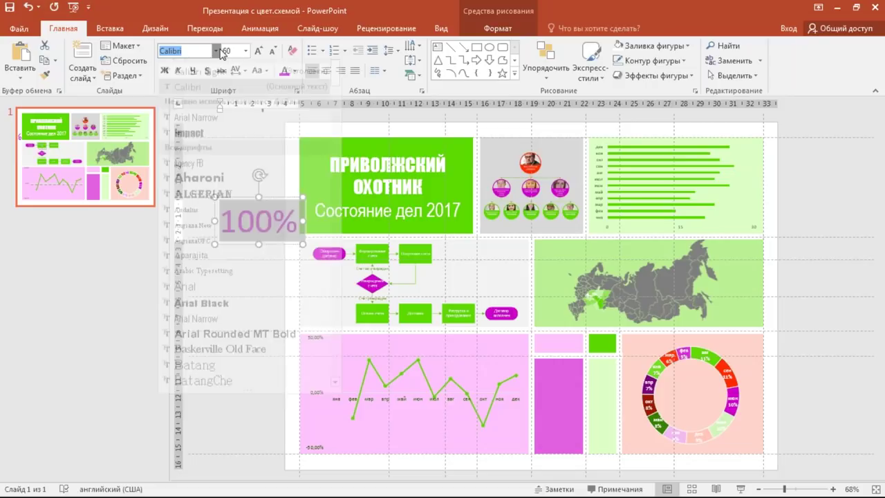
click(189, 144)
mouse_move(290, 218)
mouse_down()
mouse_move(509, 246)
mouse_move(507, 235)
mouse_up()
click(507, 235)
Step: Open the Business Icons – People slide (slide 11) of Иконки from Slide Sorter
scroll(507, 235, up, 5)
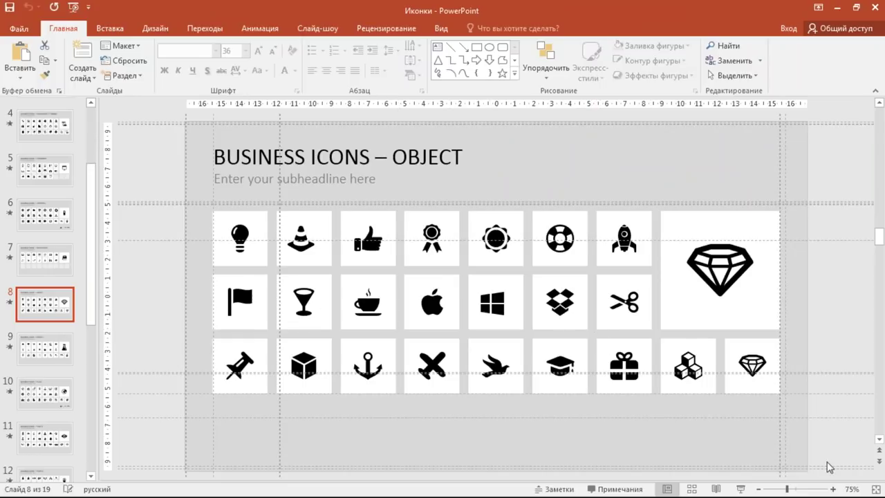
click(692, 489)
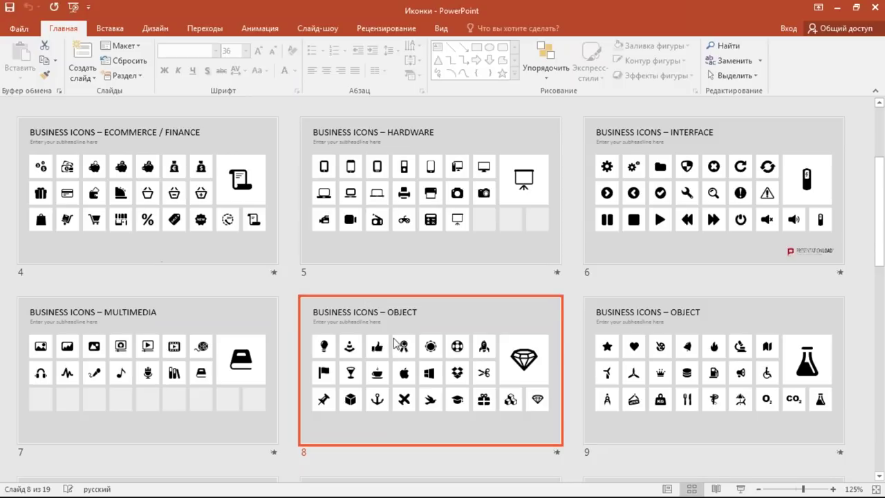
scroll(395, 340, up, 3)
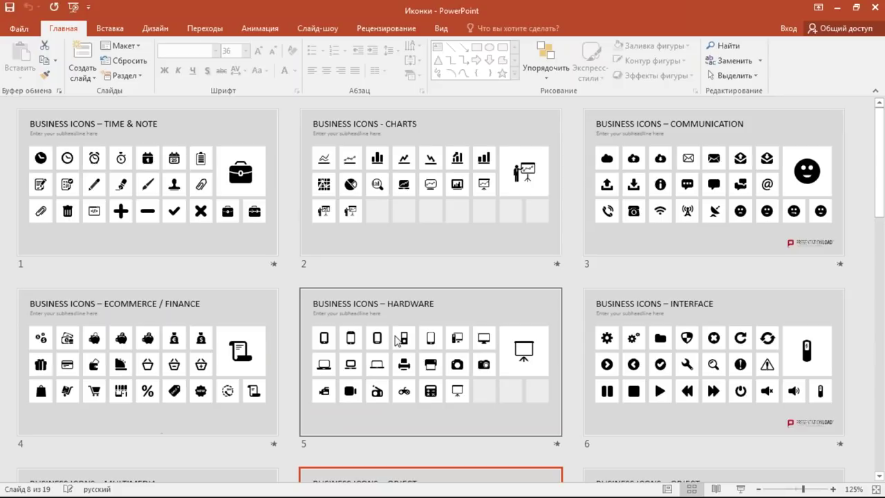
scroll(395, 340, down, 3)
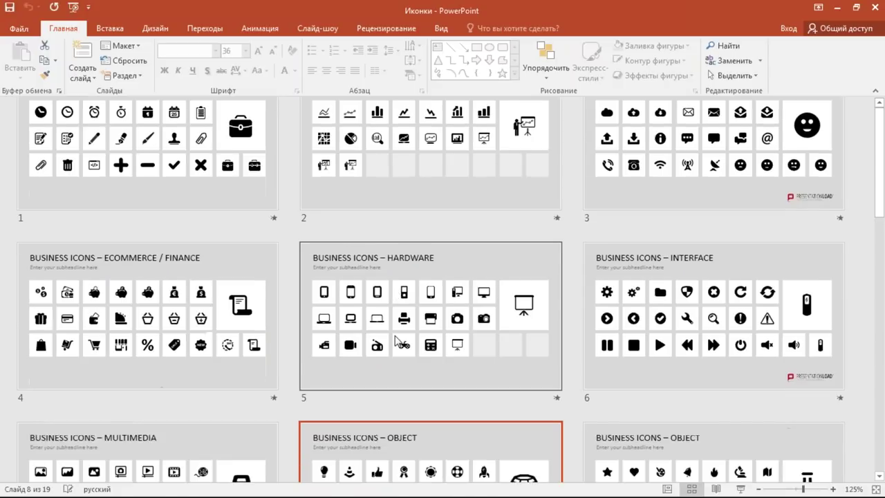
scroll(395, 340, down, 6)
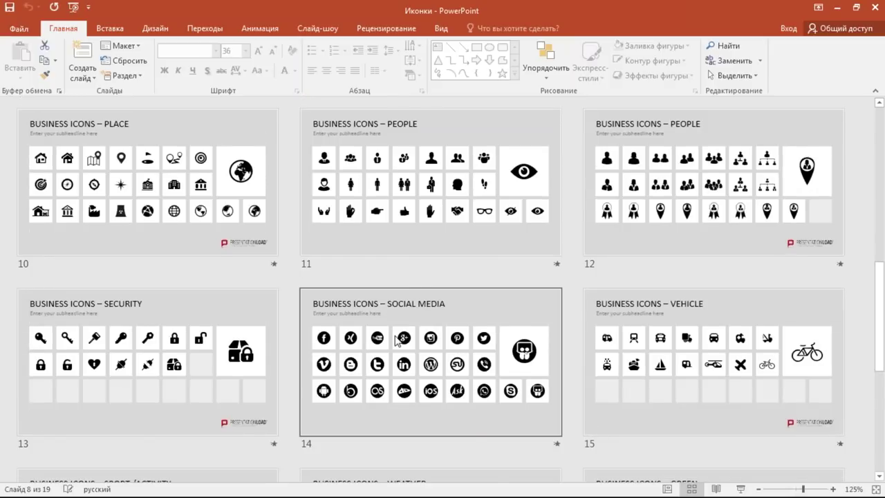
scroll(397, 340, up, 2)
scroll(396, 339, down, 4)
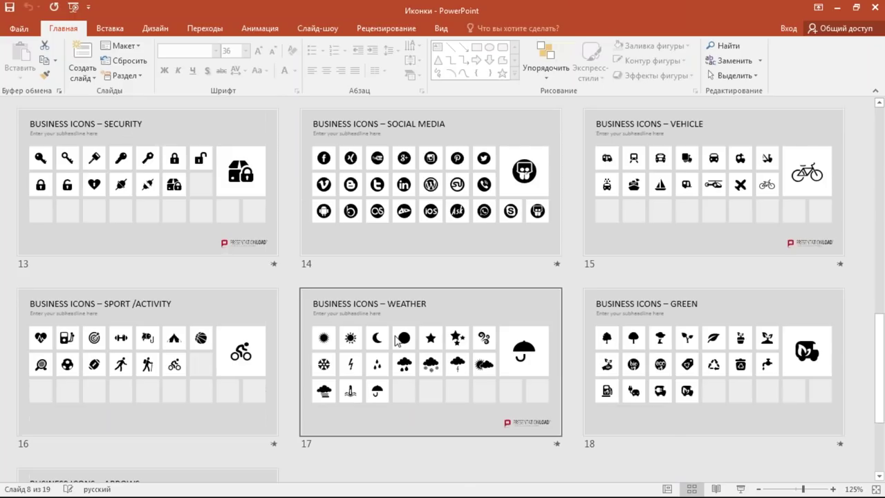
scroll(396, 339, up, 4)
click(438, 233)
double_click(438, 234)
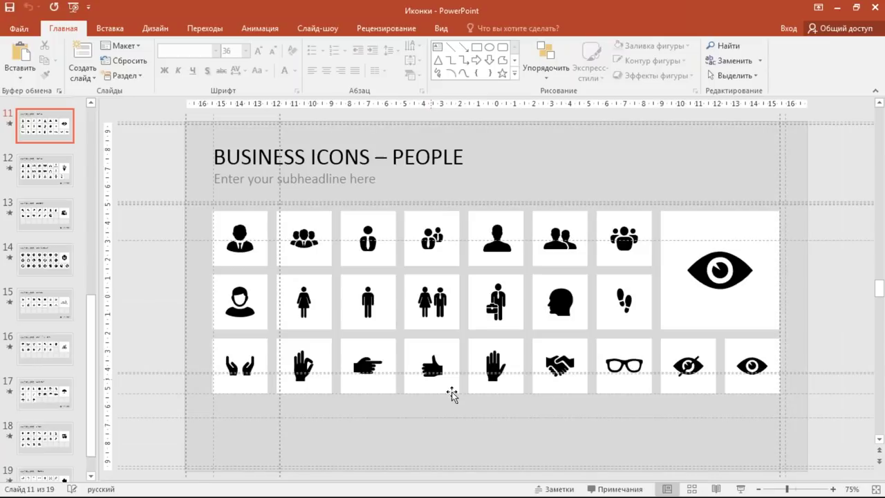
Step: Select the handshake icon and return to the dashboard presentation
click(566, 368)
scroll(566, 368, up, 3)
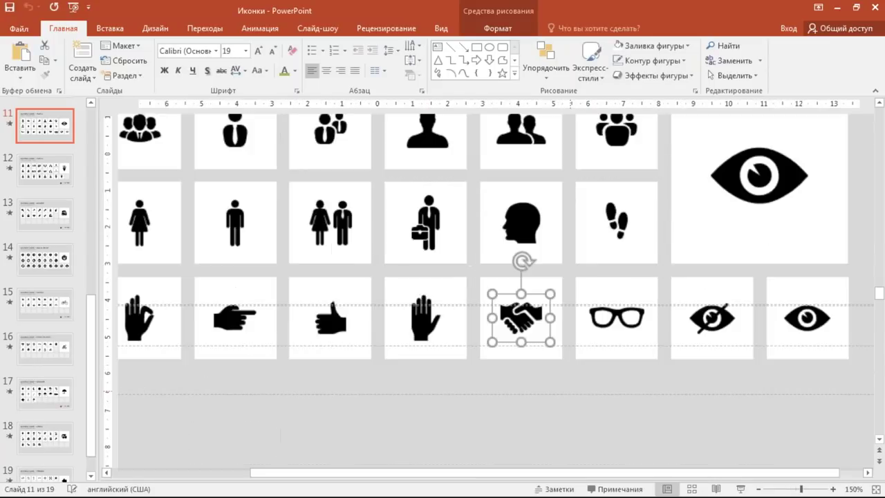
scroll(566, 369, up, 6)
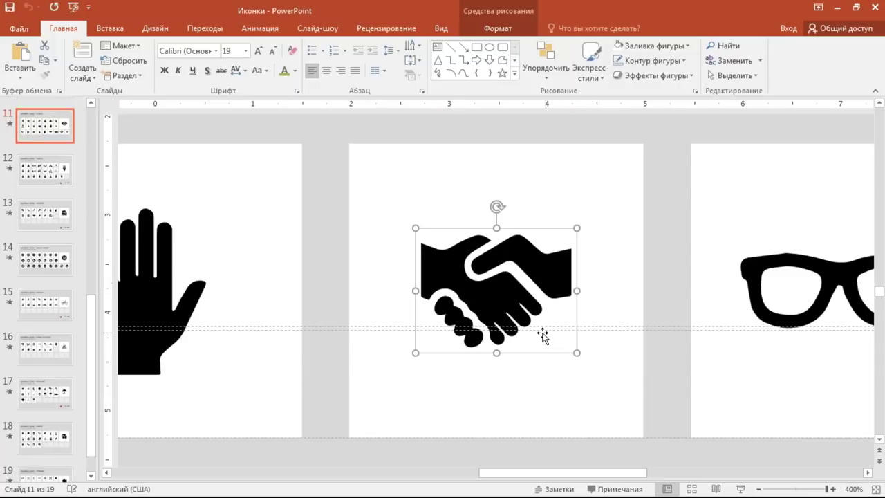
click(501, 318)
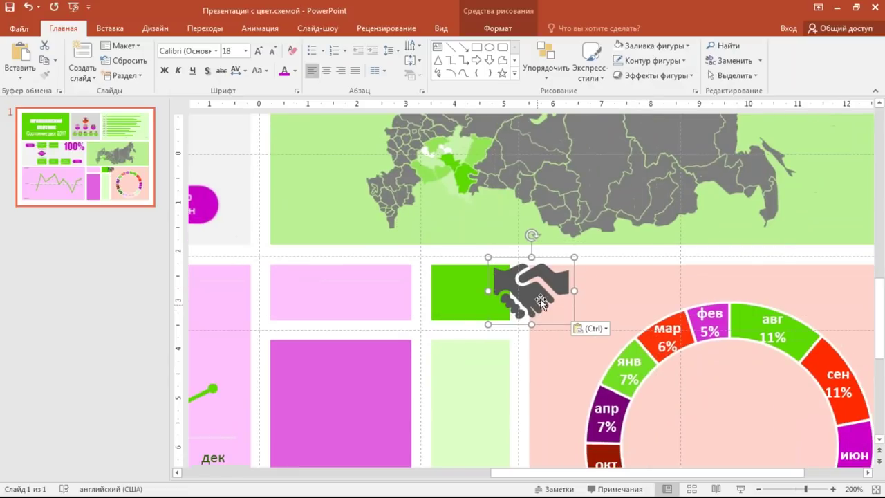
Step: Place the handshake icon just below the 100% label
drag(512, 290, 235, 169)
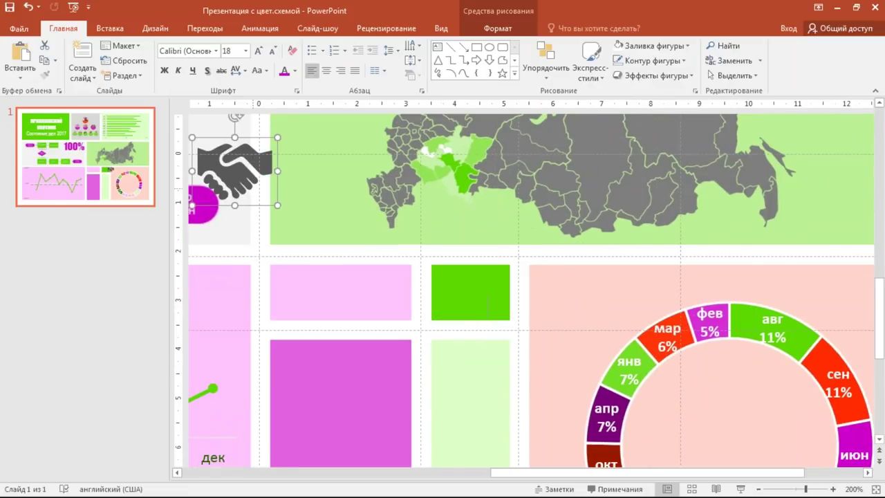
scroll(532, 294, down, 4)
mouse_move(532, 294)
mouse_down()
mouse_move(479, 232)
mouse_move(508, 256)
mouse_up()
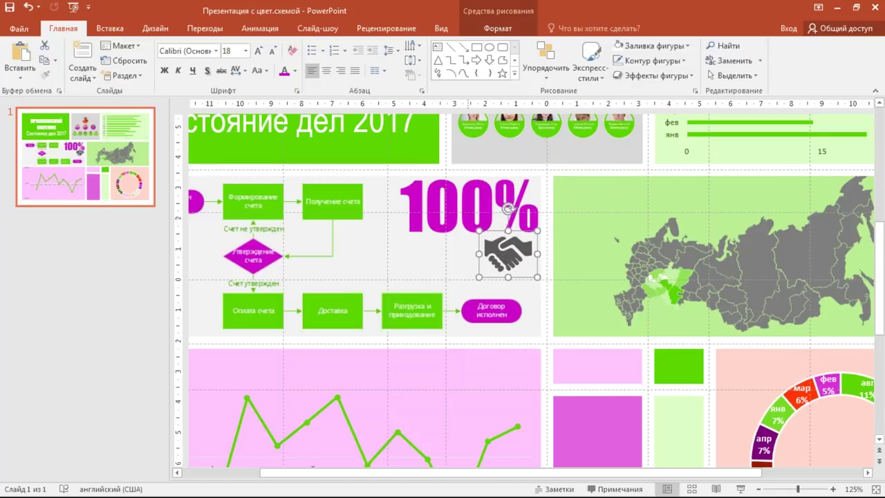
ctrl+scroll(508, 208, up, 3)
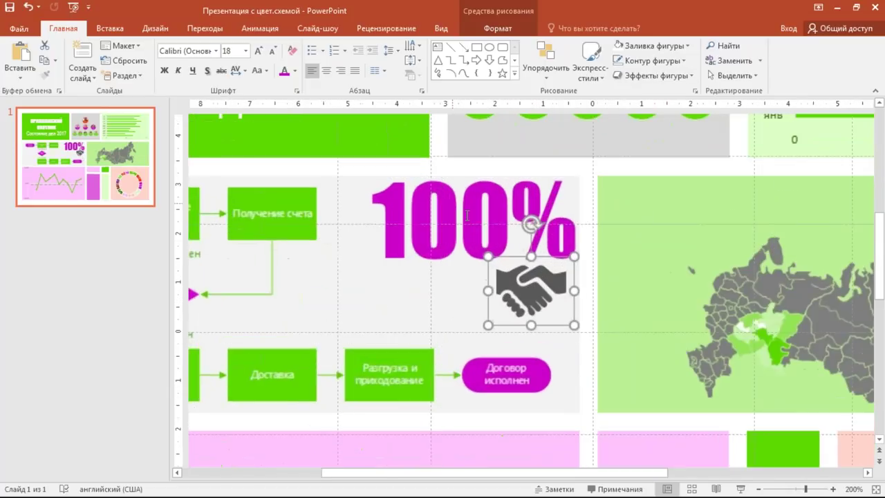
ctrl+scroll(484, 194, up, 3)
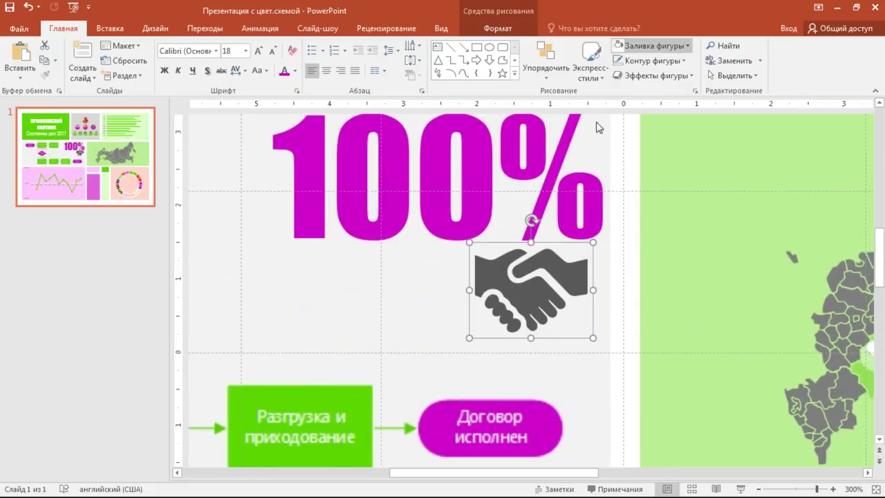
Step: Fill the handshake purple and nudge it slightly right and down
click(660, 47)
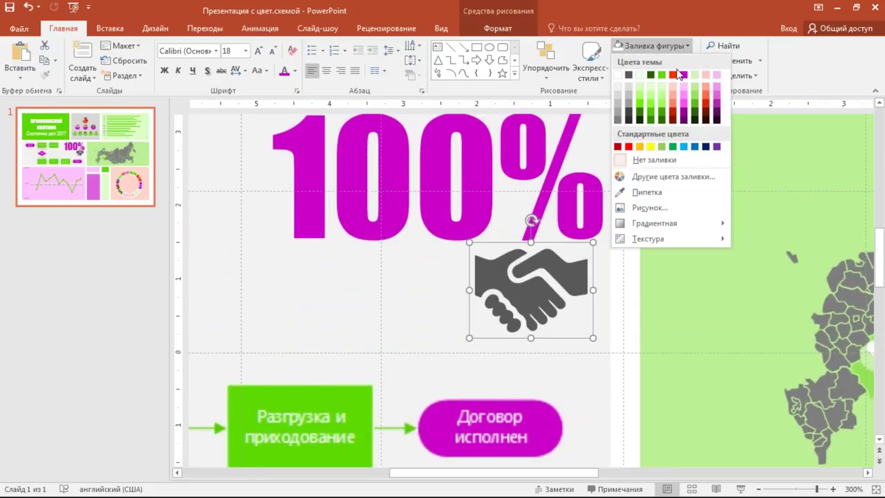
click(684, 118)
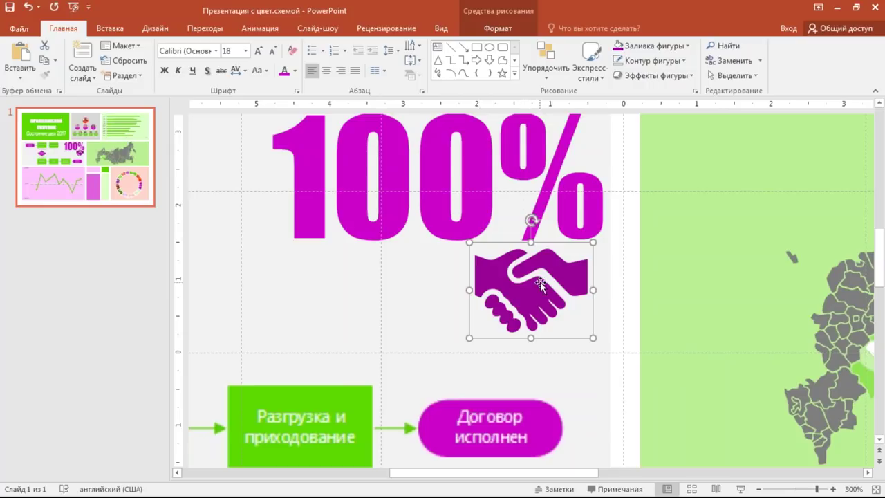
drag(536, 289, 542, 293)
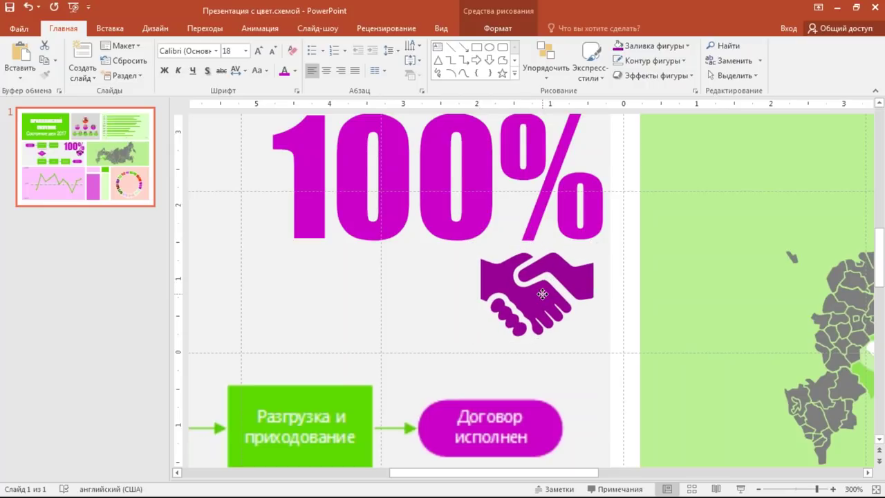
ctrl+scroll(455, 307, down, 5)
ctrl+scroll(456, 309, down, 5)
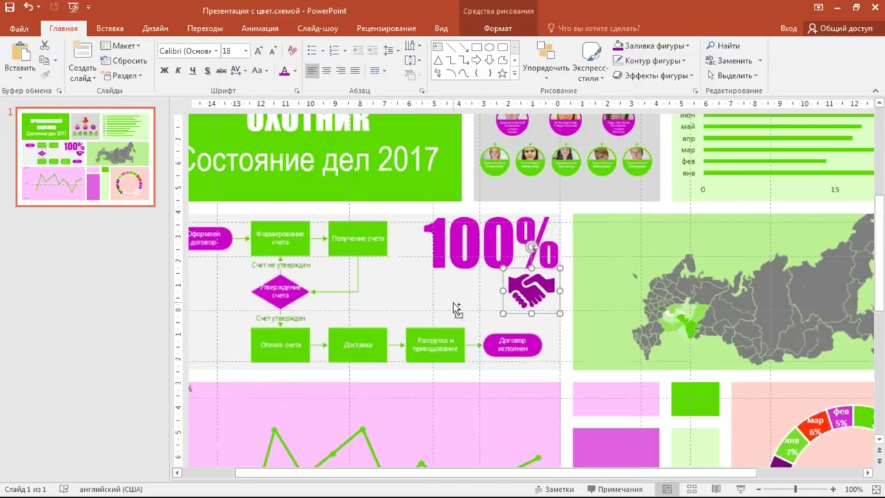
ctrl+scroll(457, 309, down, 2)
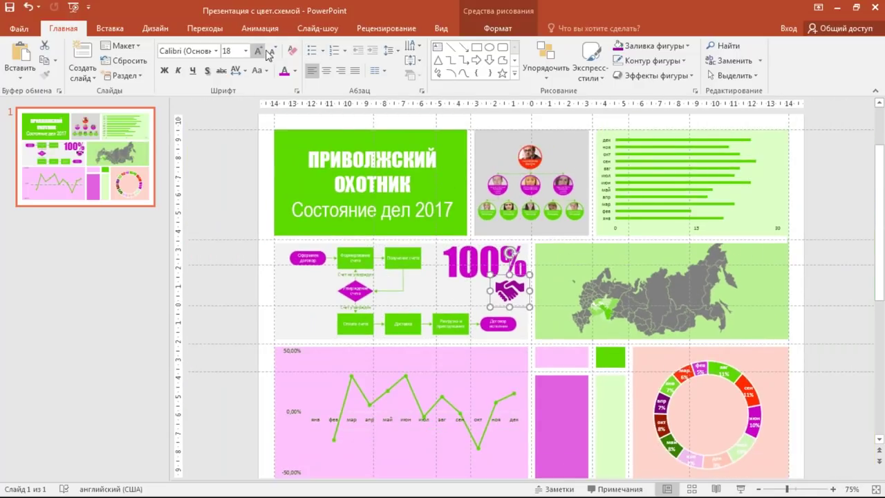
Step: Add a text box beside the slide reading 'заключенных договоров'
click(221, 147)
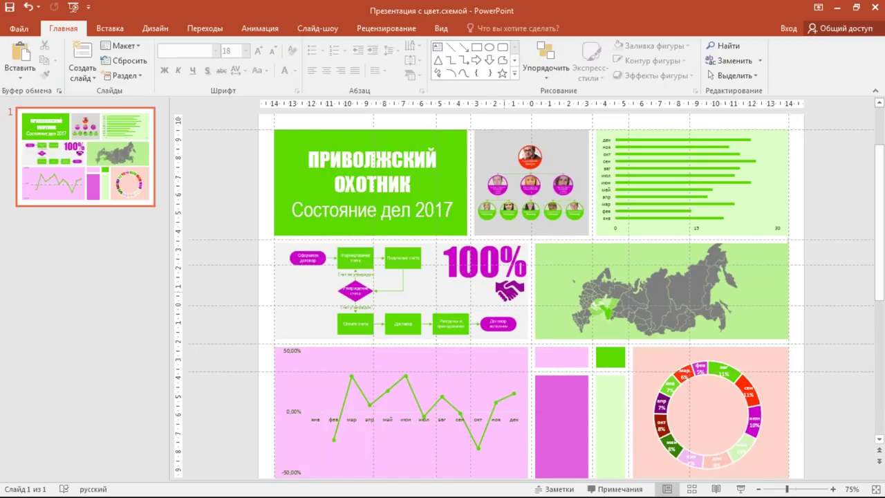
click(492, 260)
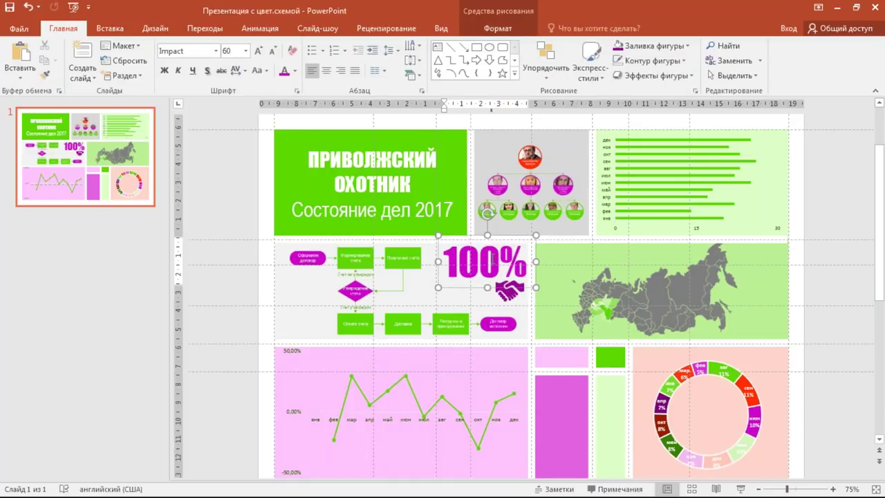
click(437, 46)
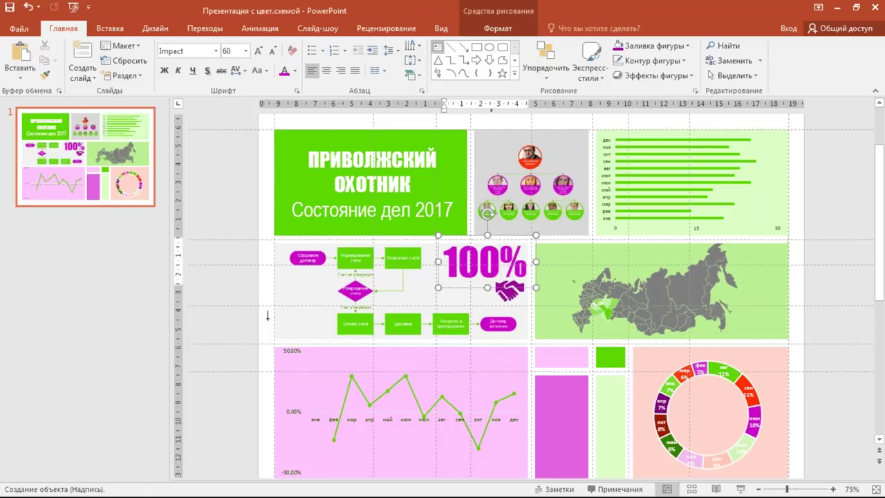
click(224, 199)
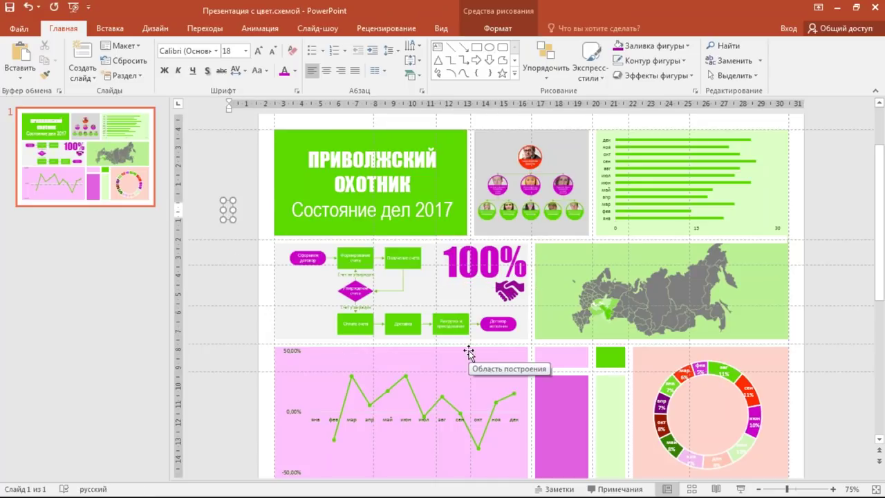
text(pfr)
key(BackSpace)
key(BackSpace)
key(BackSpace)
key(alt+shift)
text(заклю)
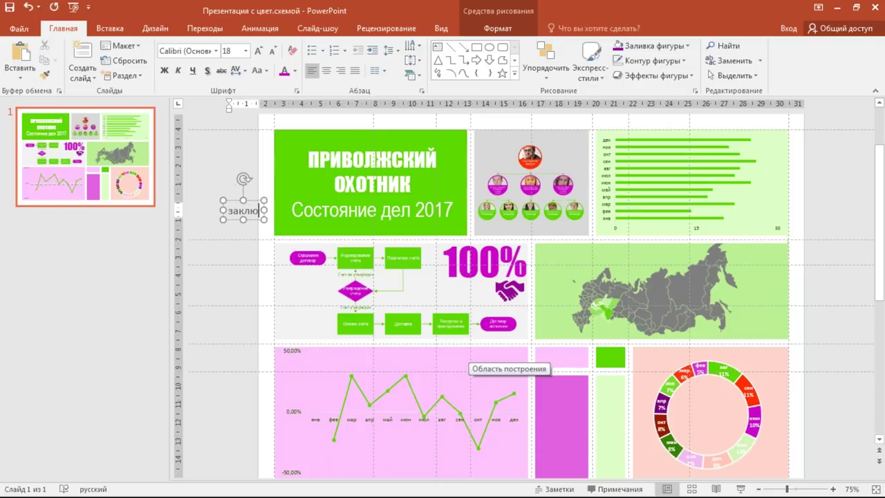
text(ченных договор)
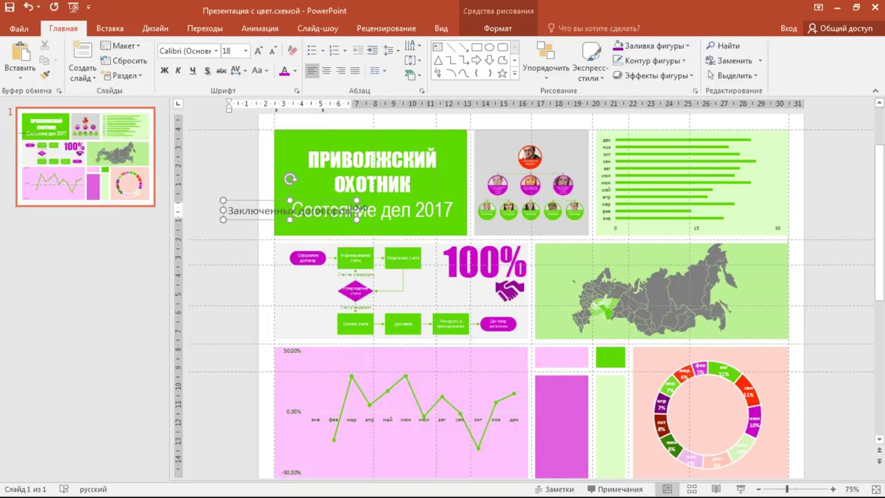
key(Escape)
Step: Narrow the caption, right-align it, keep it lowercase, colour it purple and shrink the font
mouse_move(277, 215)
mouse_down()
mouse_move(271, 231)
mouse_move(197, 221)
mouse_up()
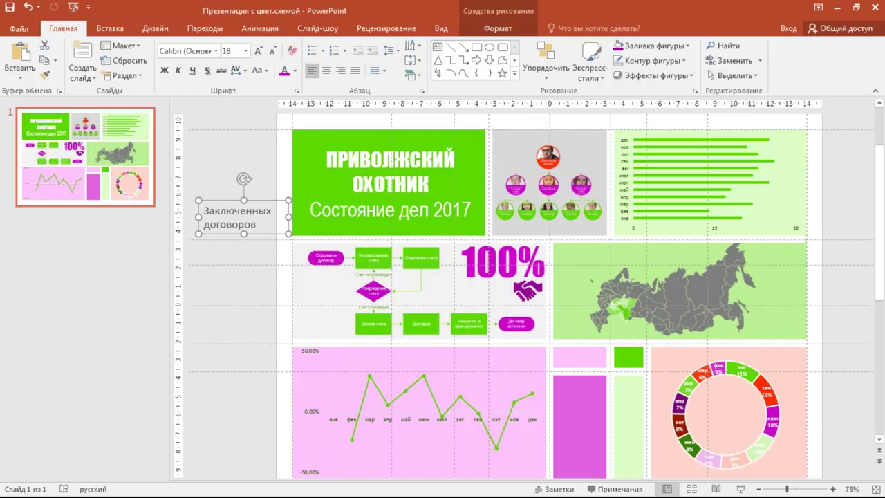
click(342, 74)
click(221, 216)
click(223, 225)
click(232, 242)
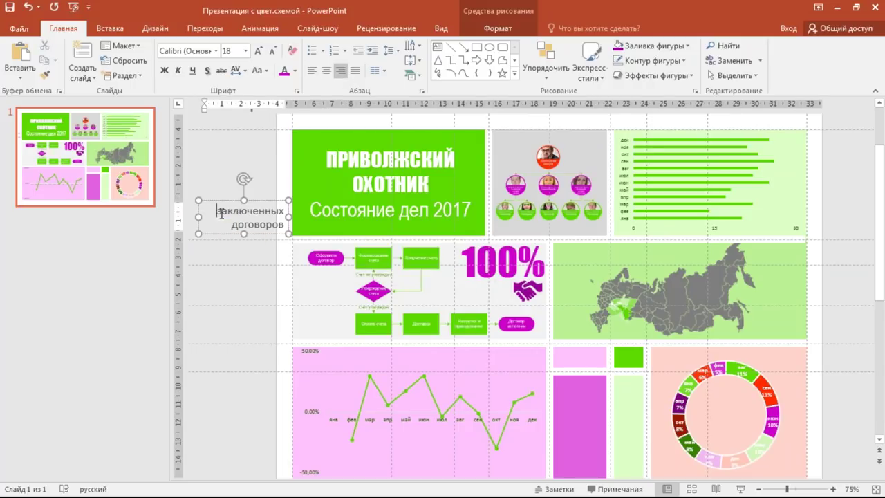
drag(221, 214, 284, 225)
click(295, 71)
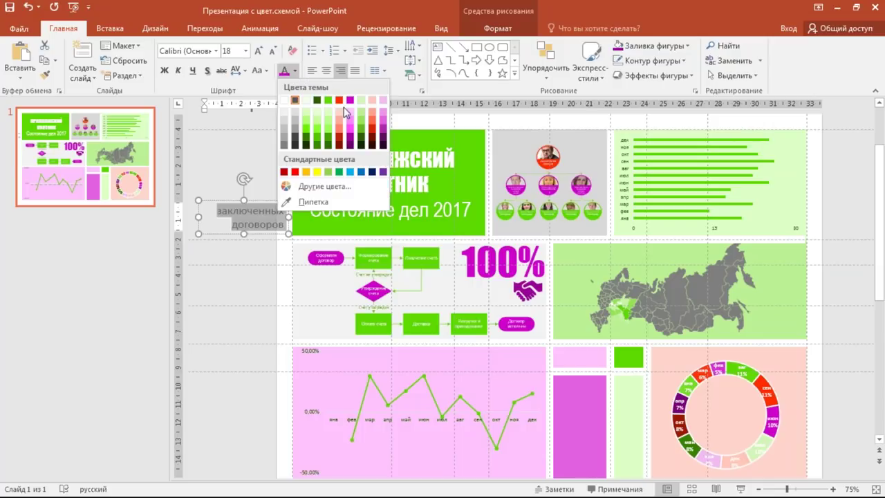
click(350, 136)
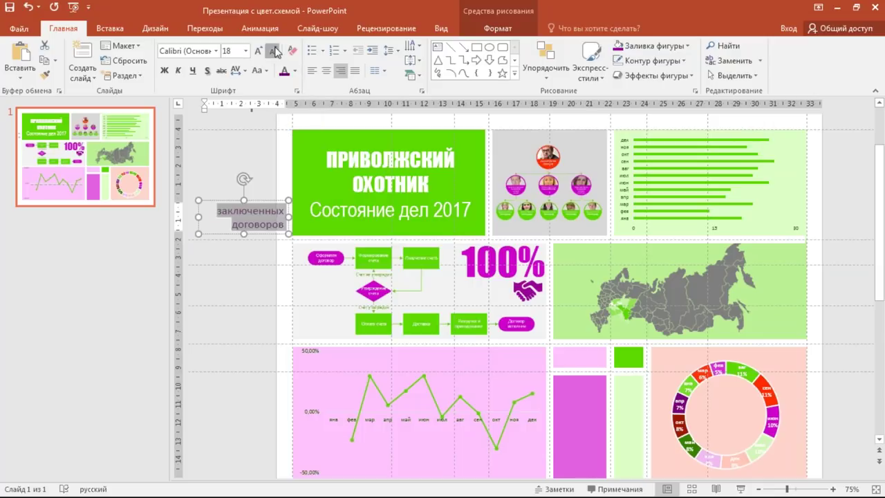
click(275, 52)
click(274, 52)
click(275, 51)
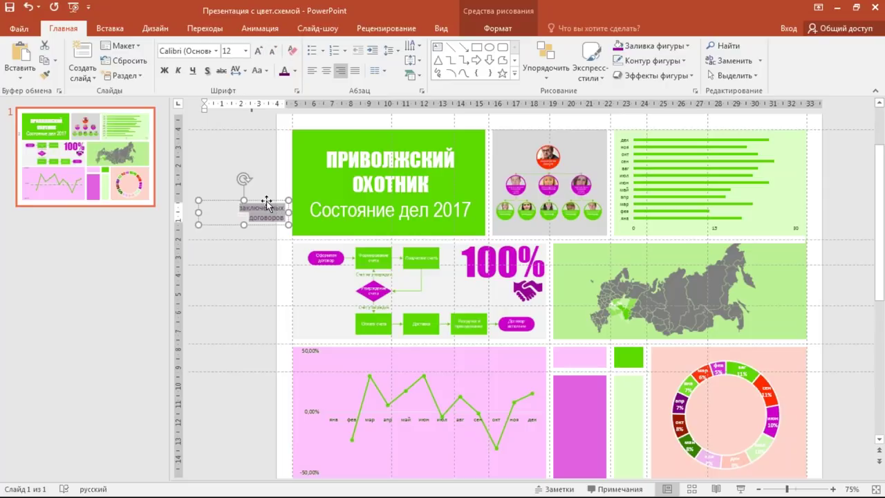
Step: Position the caption just under the 100% figure
click(214, 215)
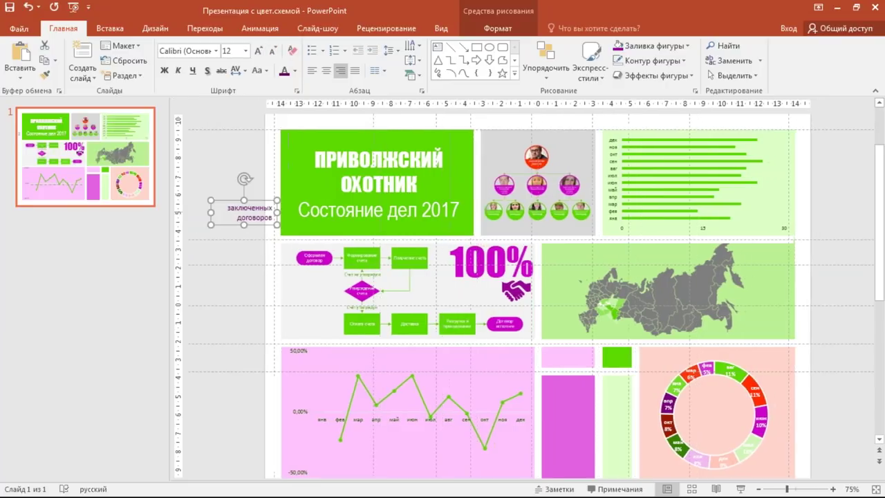
drag(215, 211, 269, 240)
drag(374, 239, 484, 278)
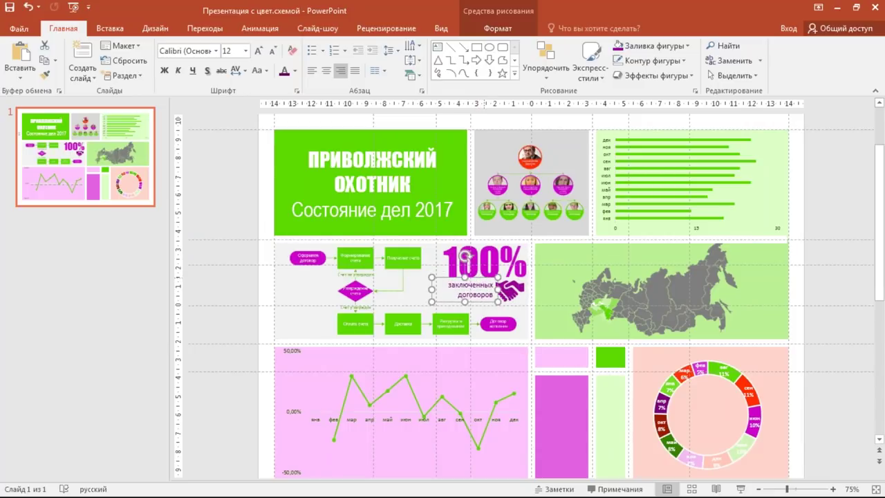
click(188, 257)
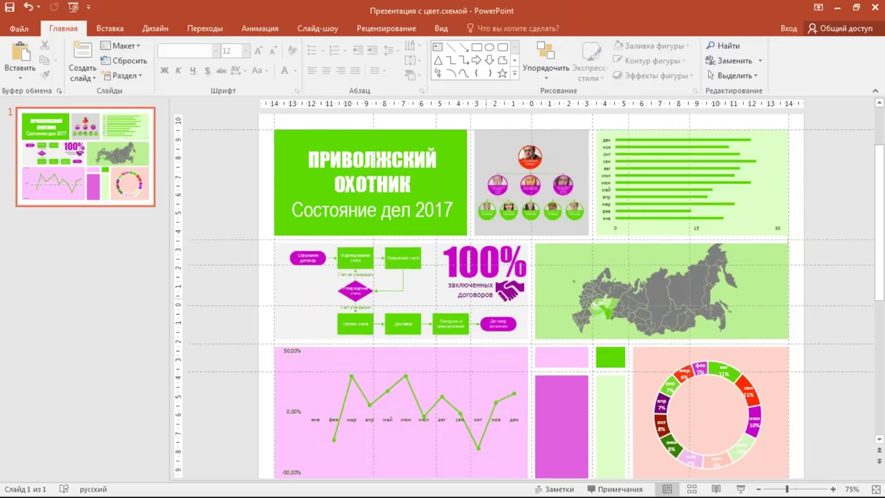
click(484, 296)
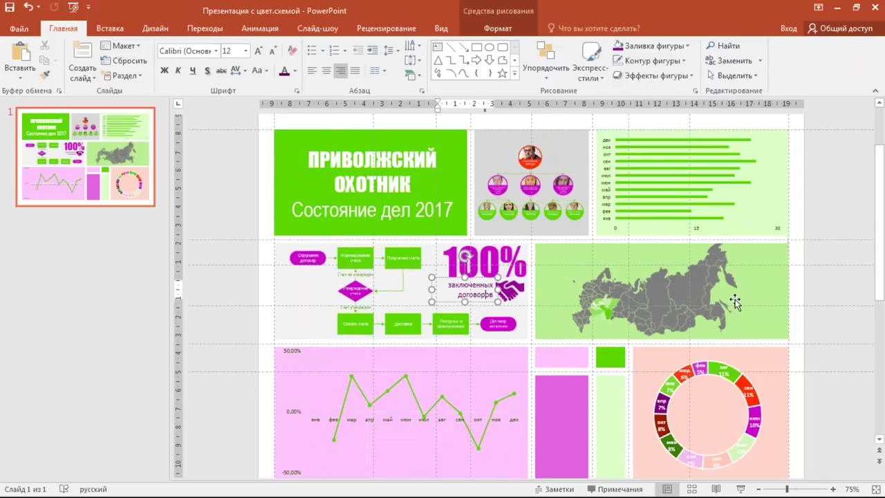
click(820, 296)
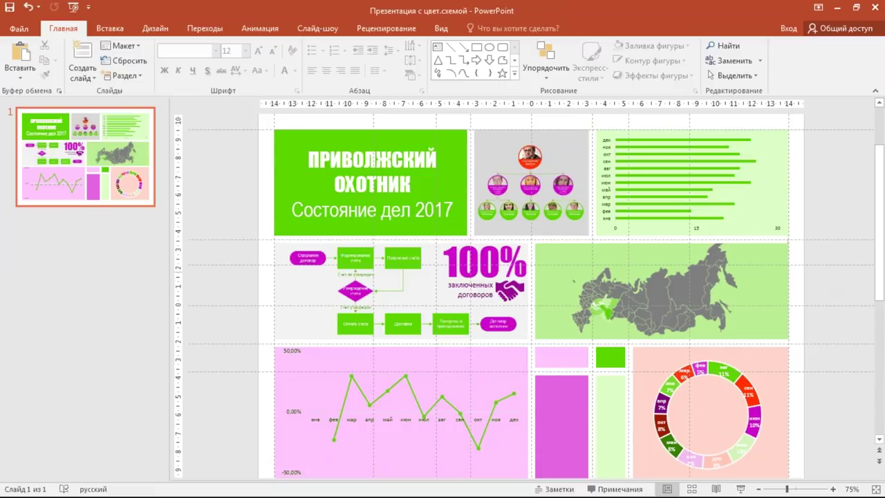
Step: Shift the Russia map picture slightly to the right
click(689, 306)
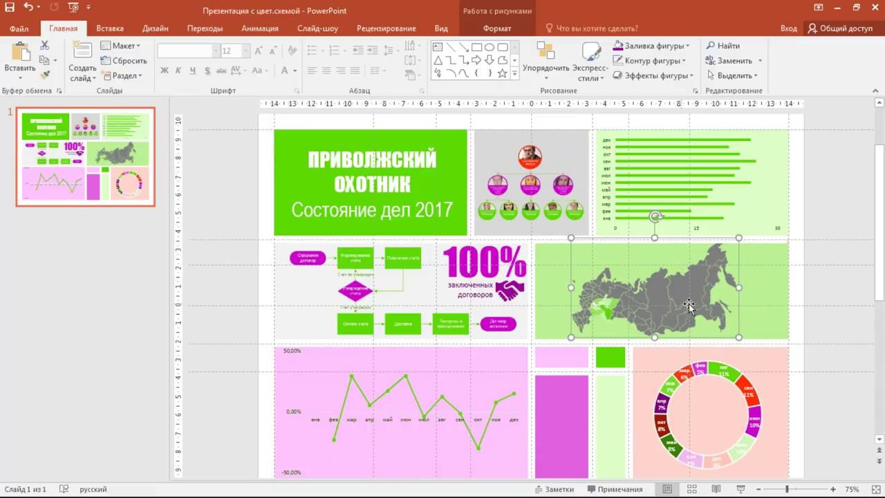
mouse_move(689, 306)
mouse_down()
mouse_move(733, 307)
mouse_move(660, 306)
mouse_up()
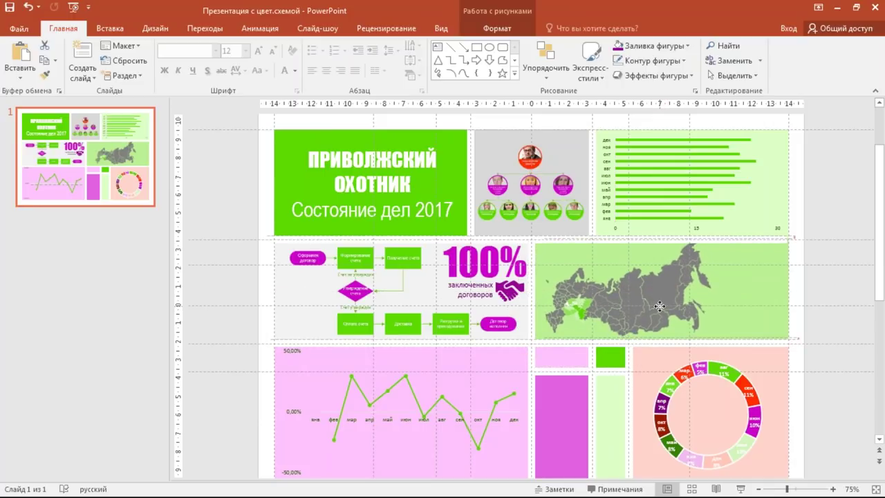
key(Escape)
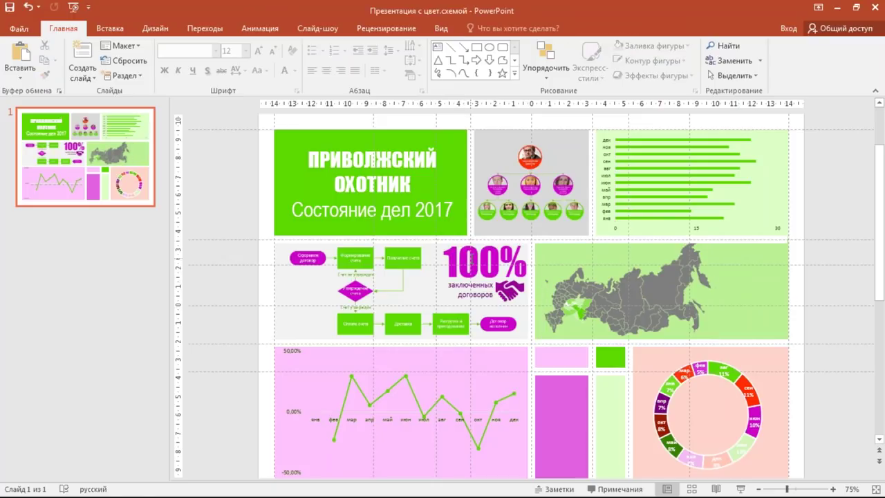
click(473, 286)
Step: Ctrl-drag a copy of the 100% block with its caption onto the right of the map
click(510, 294)
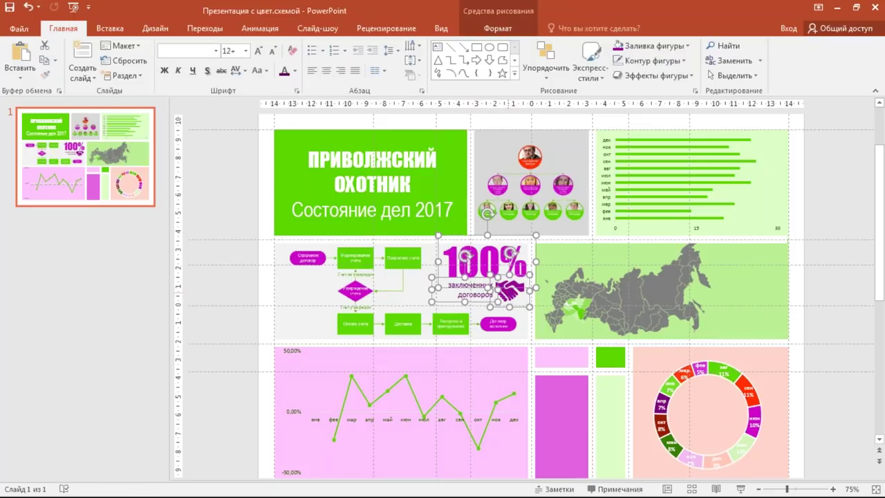
key(Escape)
click(479, 263)
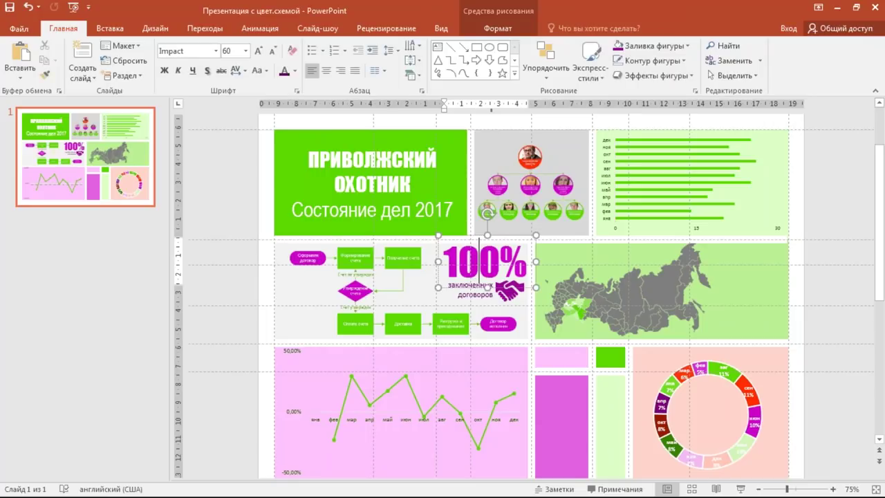
click(476, 293)
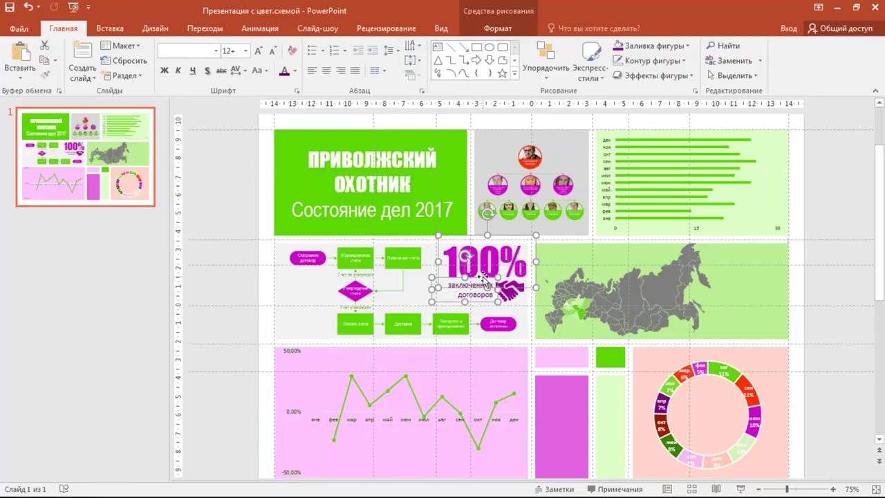
drag(484, 286, 742, 289)
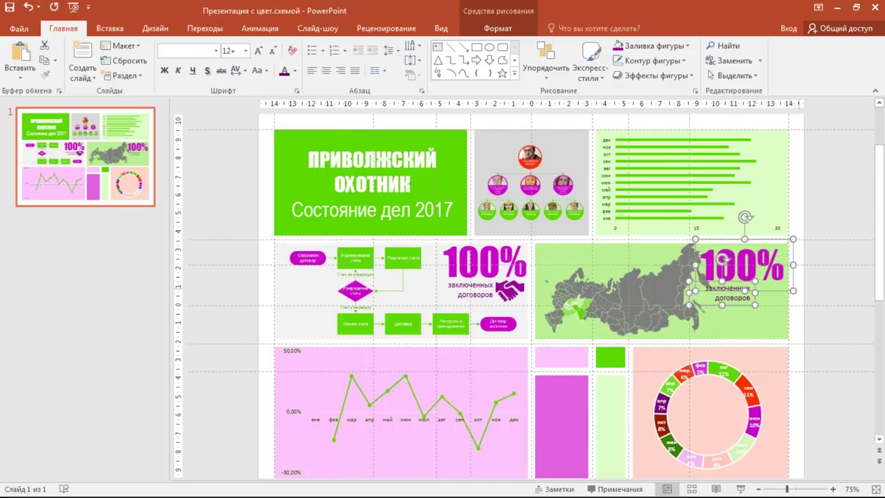
key(Escape)
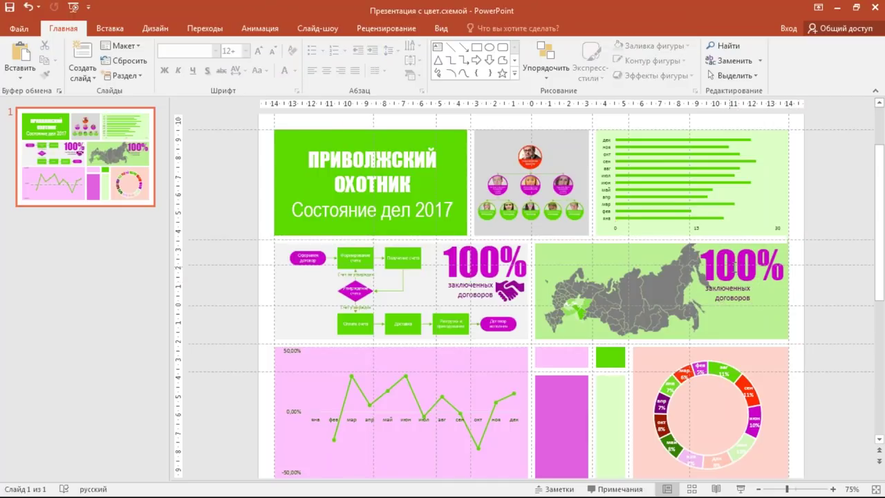
Step: Change the copied figure's number from 100% to 30%
click(733, 266)
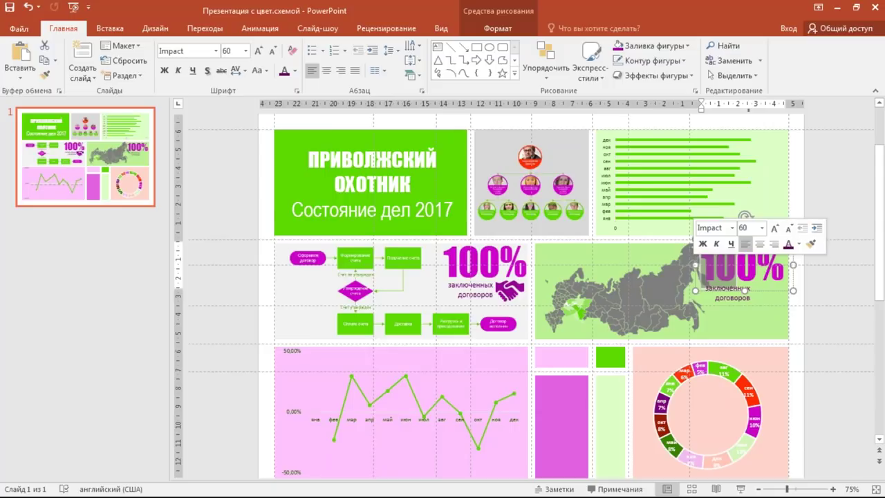
text(30)
key(ctrl+a)
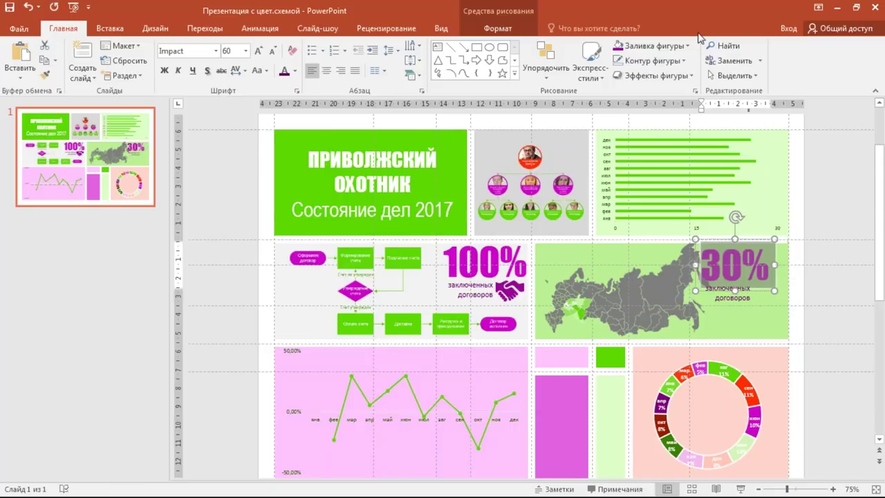
click(663, 45)
click(297, 72)
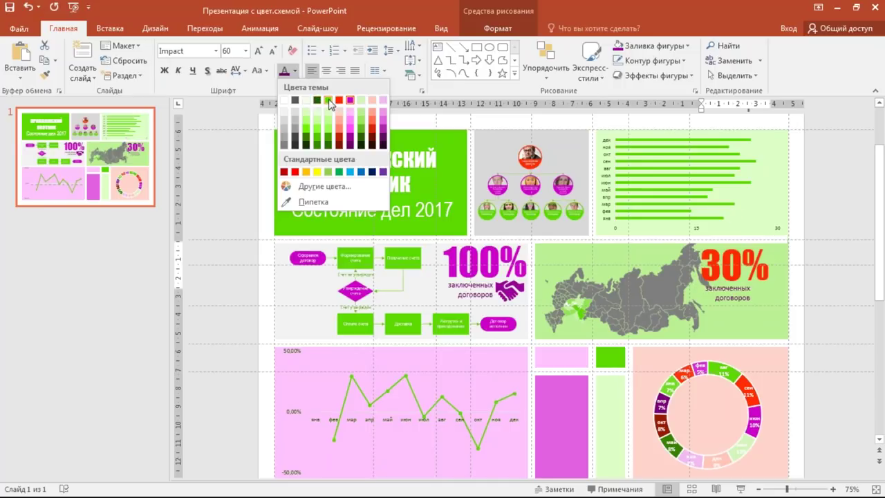
Step: Colour 30% dark green and replace its caption with lowercase 'охвата территории'
click(330, 138)
click(719, 296)
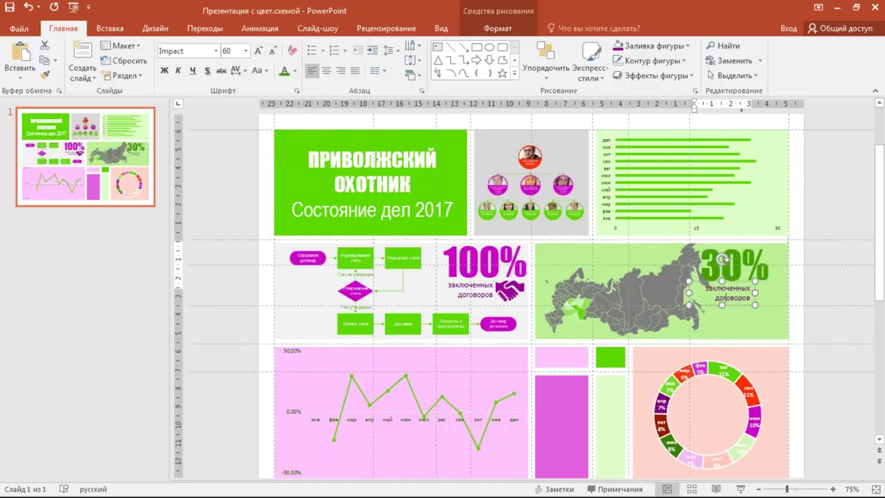
drag(715, 292, 759, 311)
text(ол)
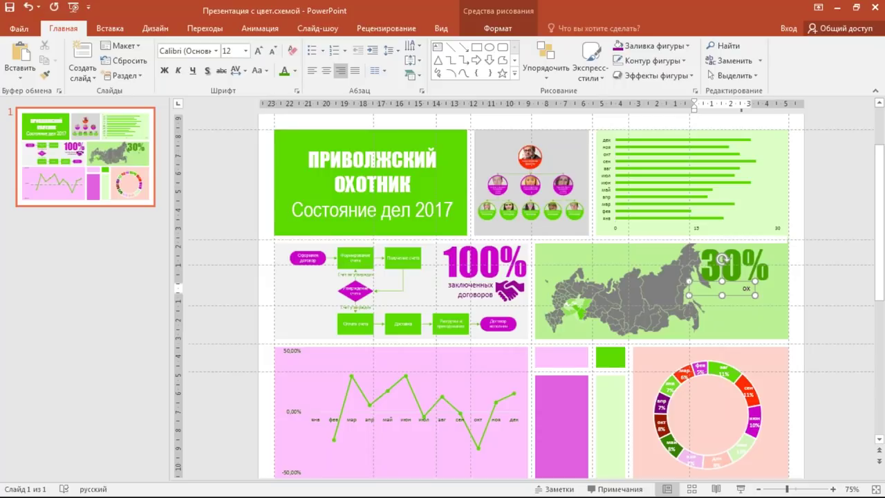
text( территории)
click(736, 305)
click(735, 304)
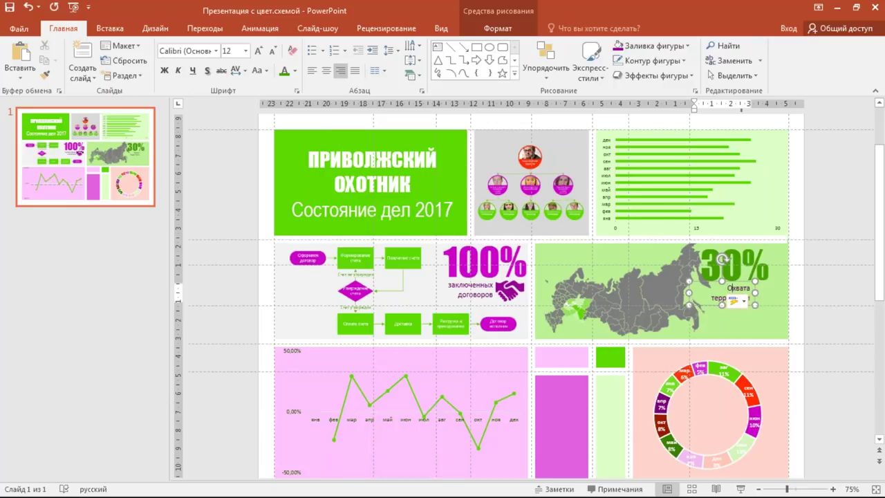
click(736, 305)
click(616, 312)
Step: Nudge the 'охвата территории' caption up-left and colour it green
ctrl+scroll(749, 302, up, 10)
drag(719, 295, 709, 289)
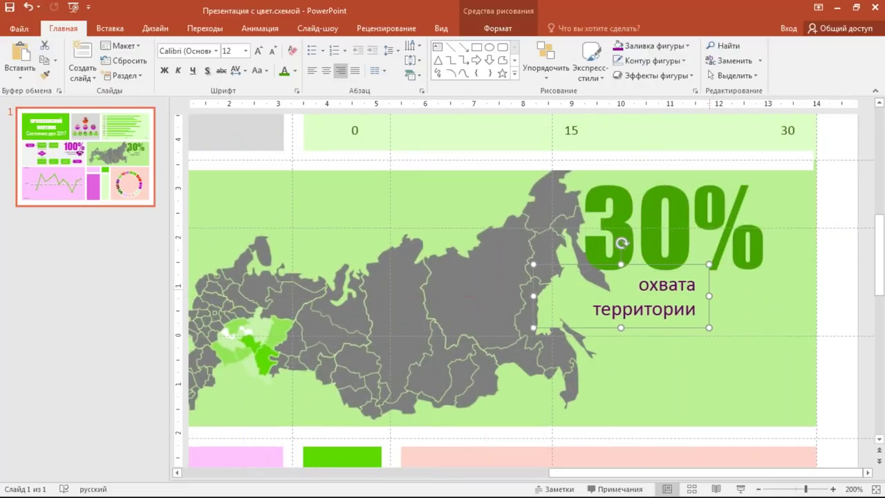
click(671, 60)
click(671, 61)
click(294, 70)
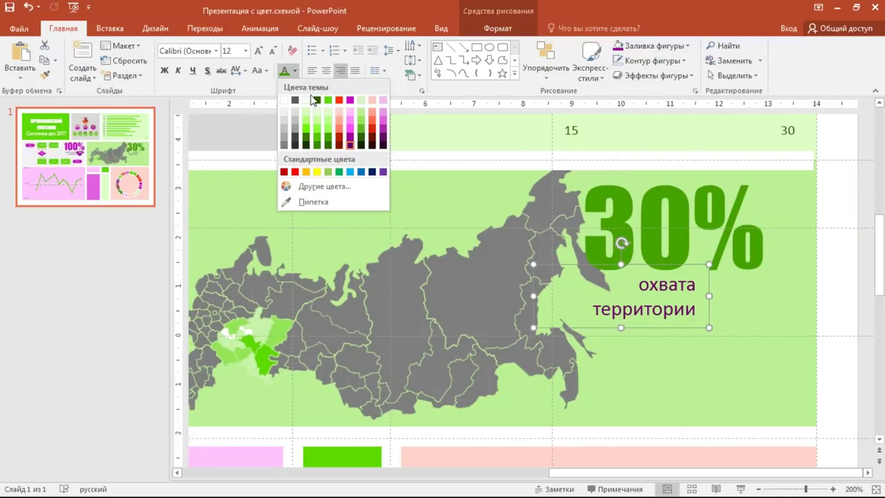
click(316, 101)
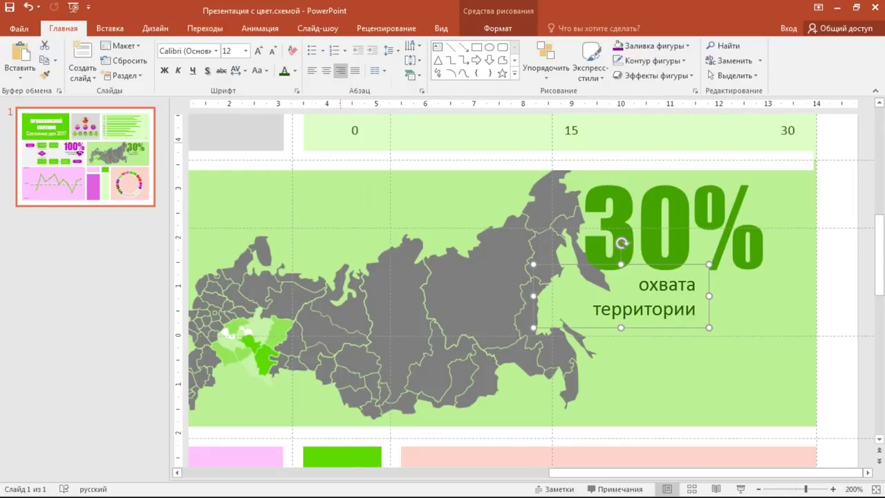
click(836, 275)
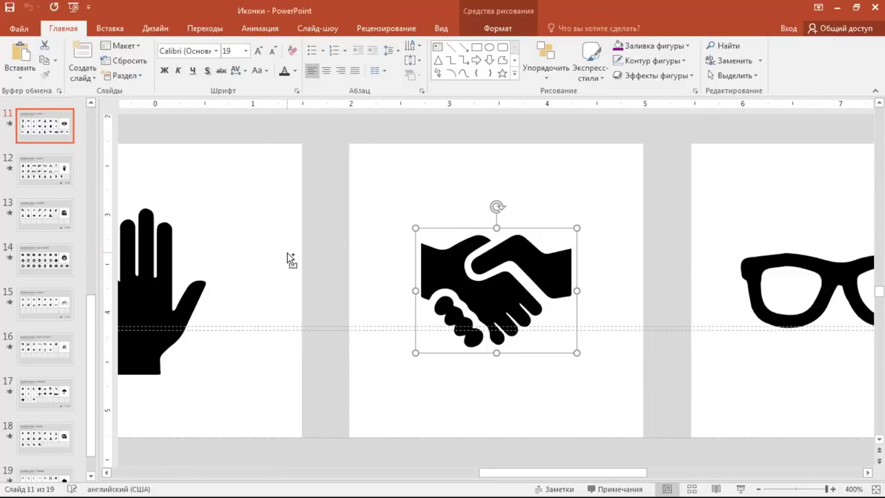
Step: Open slide 4, ECOMMERCE / FINANCE, of Иконки via Slide Sorter and select the shopping-cart icon
scroll(290, 257, down, 1)
scroll(295, 259, down, 4)
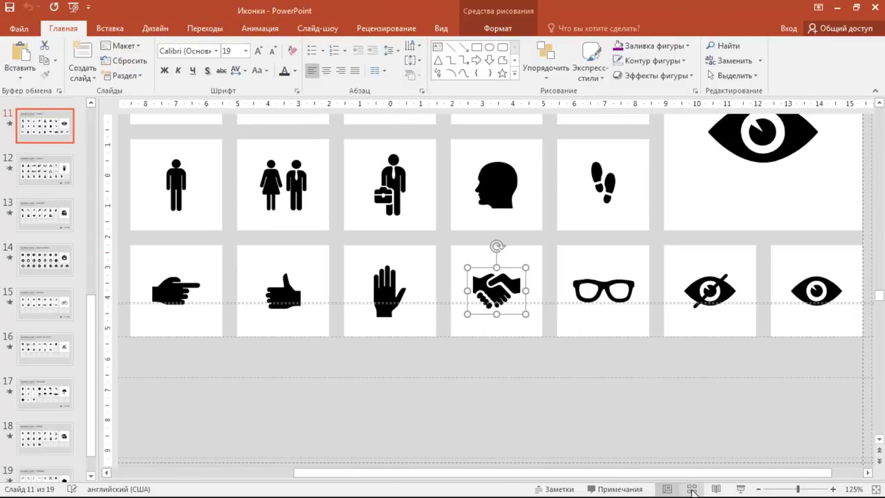
click(691, 489)
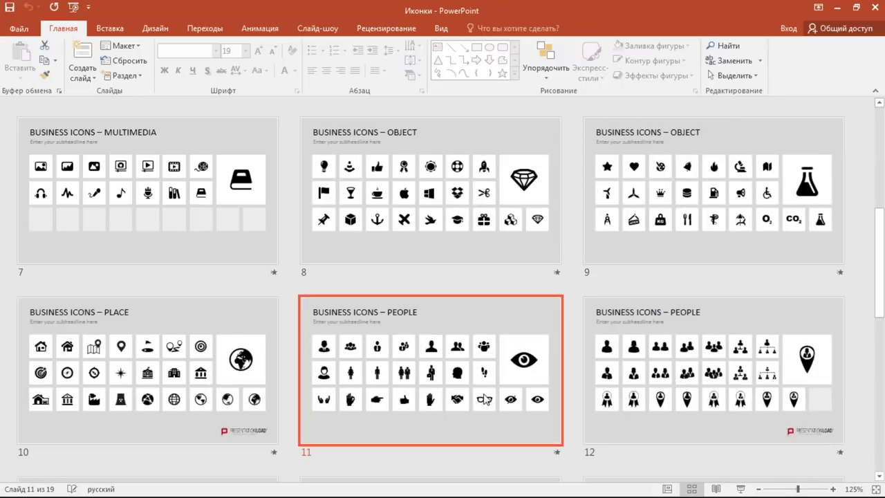
scroll(484, 395, up, 1)
scroll(484, 394, up, 4)
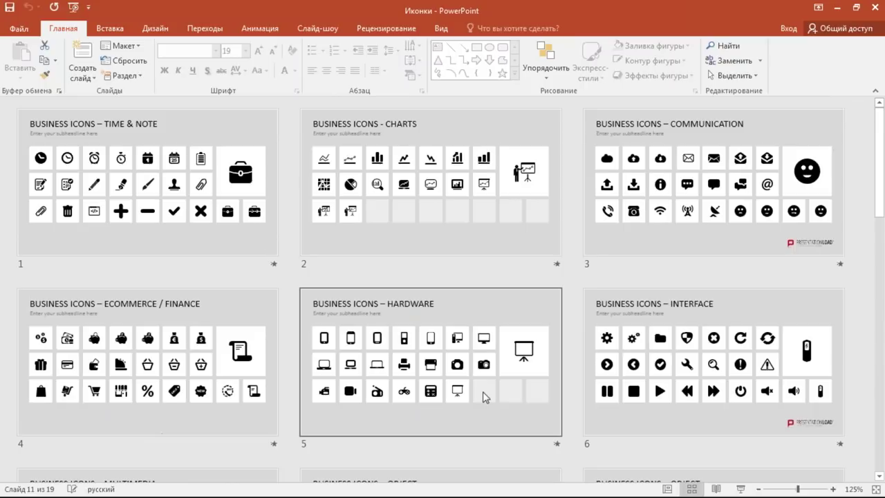
double_click(147, 383)
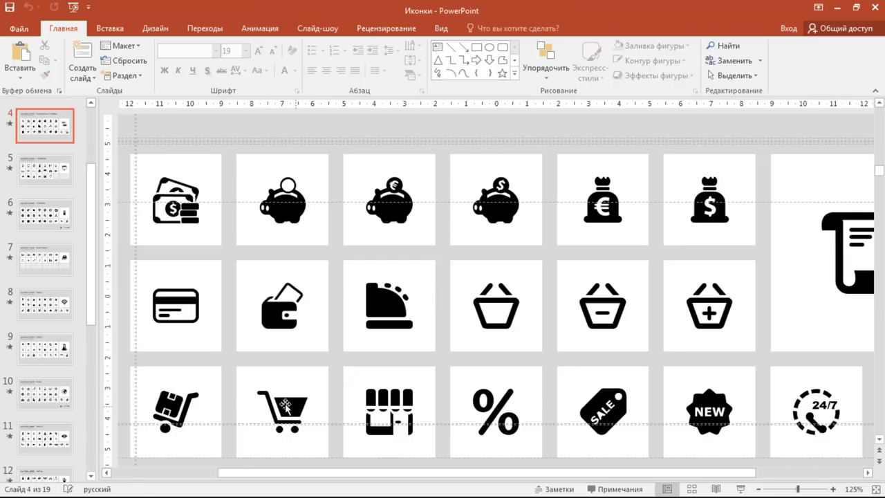
click(285, 404)
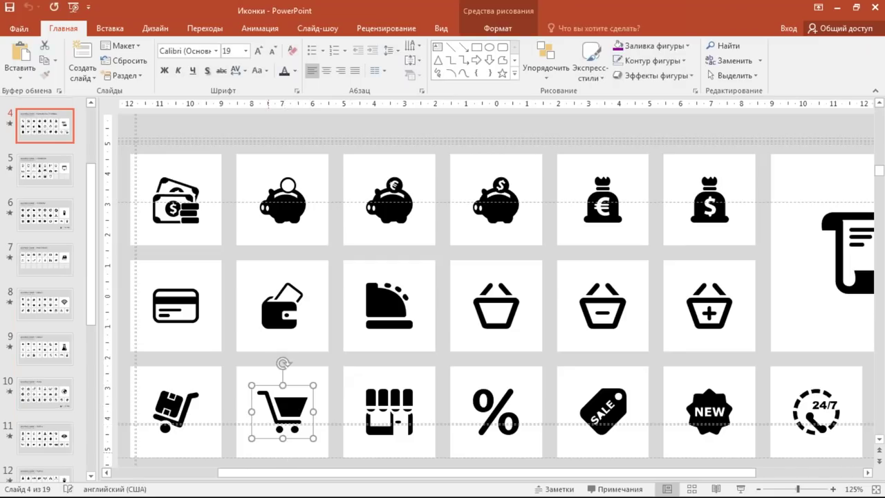
ctrl+scroll(304, 453, up, 10)
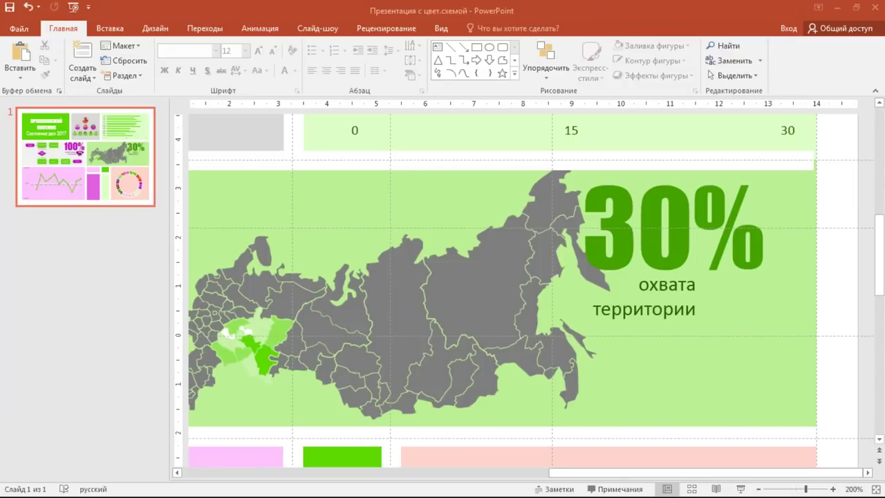
Step: Paste the cart beside the 30% caption and fill it dark green
key(ctrl+v)
drag(531, 291, 810, 257)
ctrl+scroll(567, 315, down, 4)
ctrl+scroll(567, 315, down, 3)
ctrl+scroll(567, 315, down, 2)
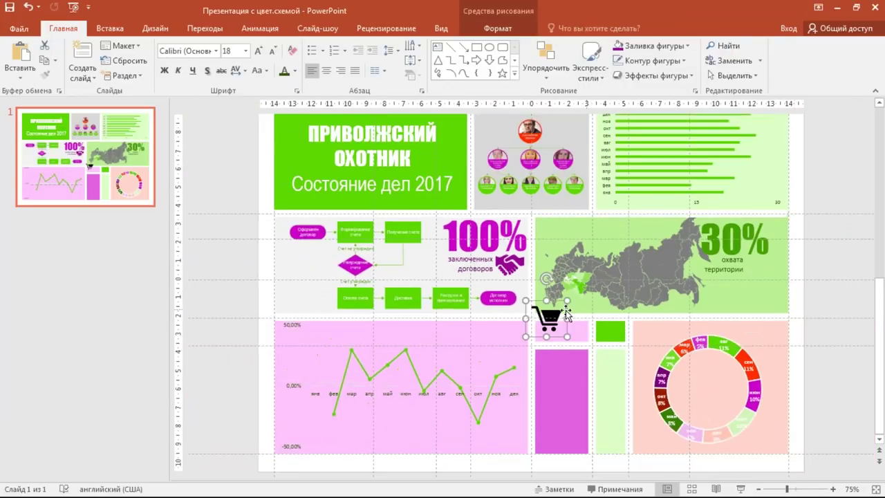
drag(565, 313, 789, 259)
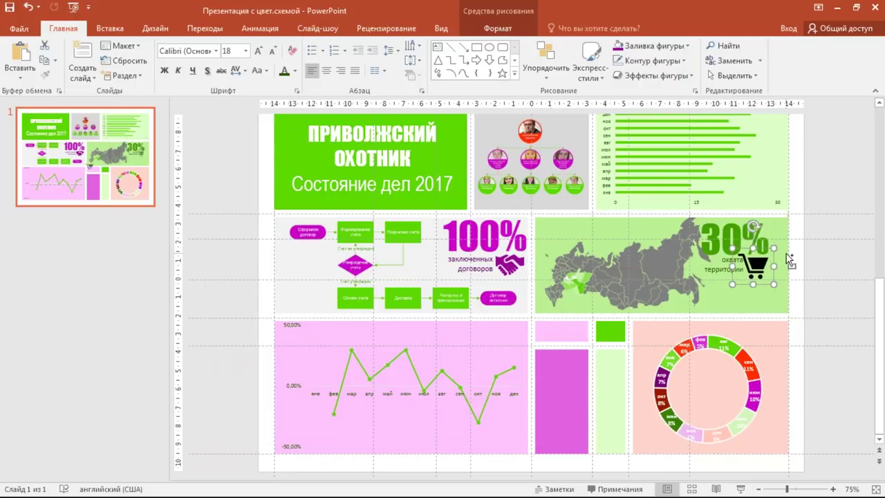
ctrl+scroll(792, 256, up, 5)
ctrl+scroll(829, 251, up, 5)
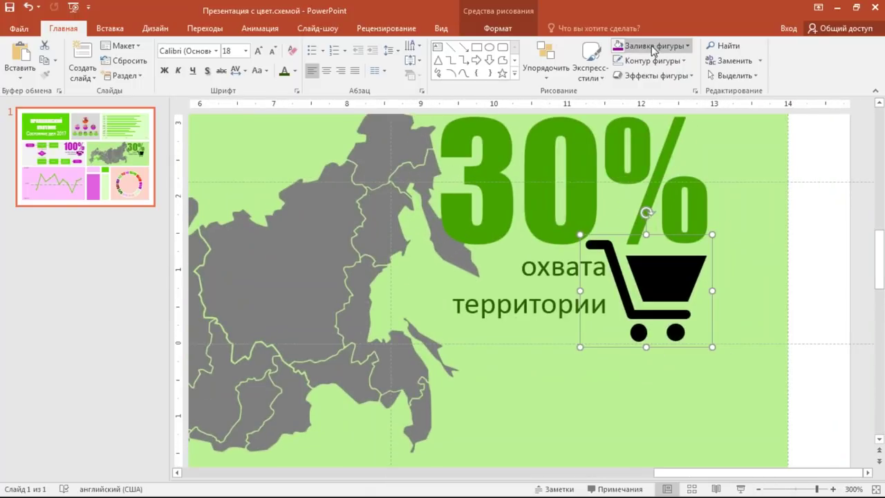
click(652, 47)
click(650, 75)
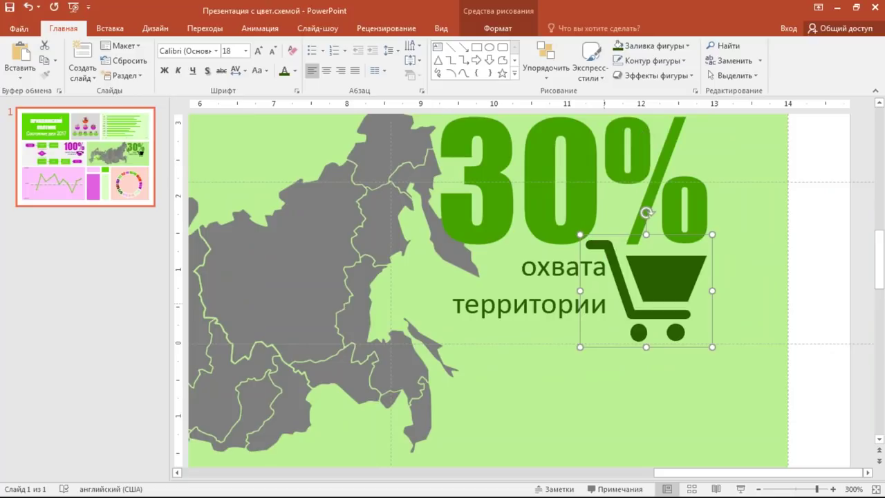
Step: Line up the 'охвата территории' caption and the cart icon with each other
click(548, 290)
drag(625, 305, 611, 311)
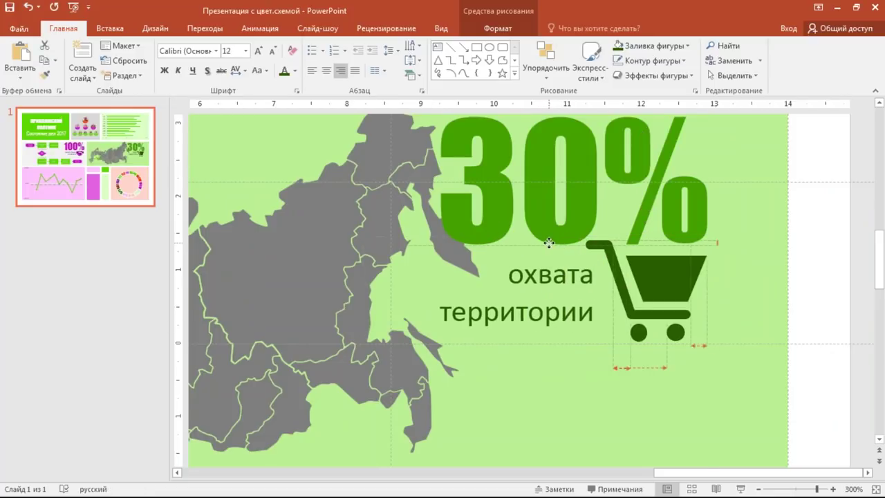
click(683, 291)
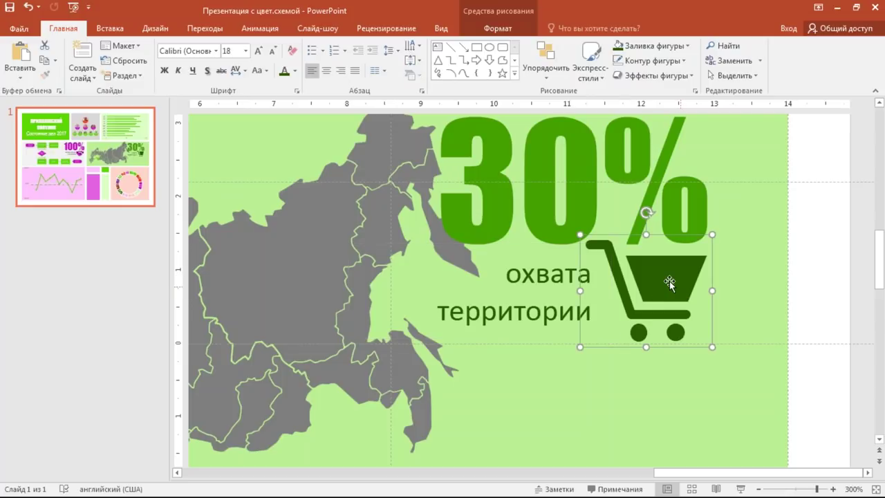
drag(670, 281, 671, 288)
drag(559, 337, 558, 344)
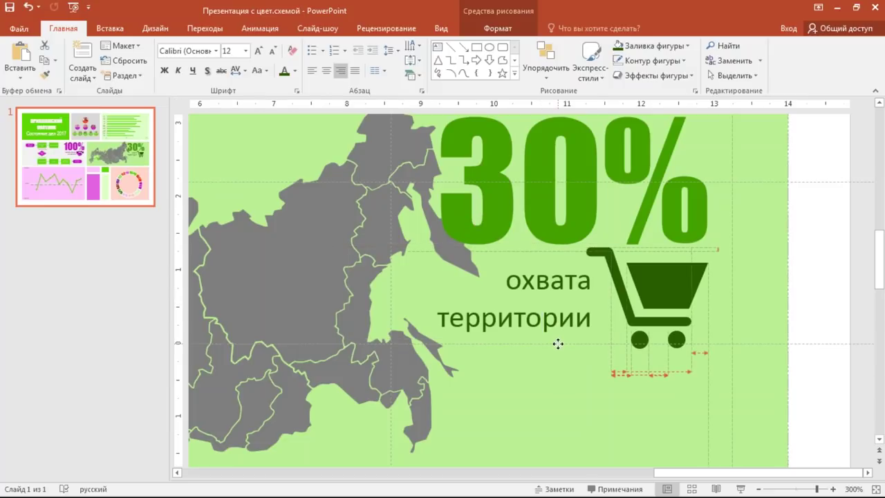
click(820, 256)
ctrl+scroll(713, 273, down, 5)
ctrl+scroll(712, 273, down, 4)
ctrl+scroll(698, 291, down, 3)
ctrl+scroll(680, 319, down, 3)
ctrl+scroll(674, 327, up, 3)
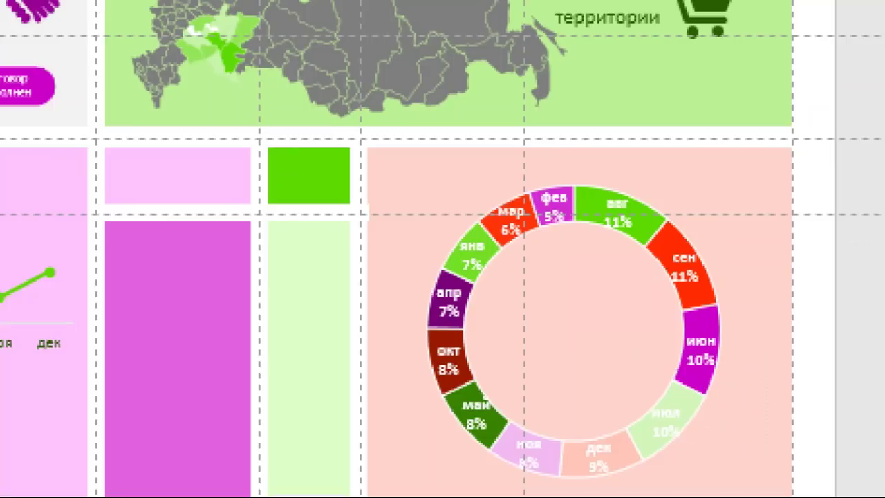
drag(519, 266, 654, 376)
drag(565, 391, 657, 204)
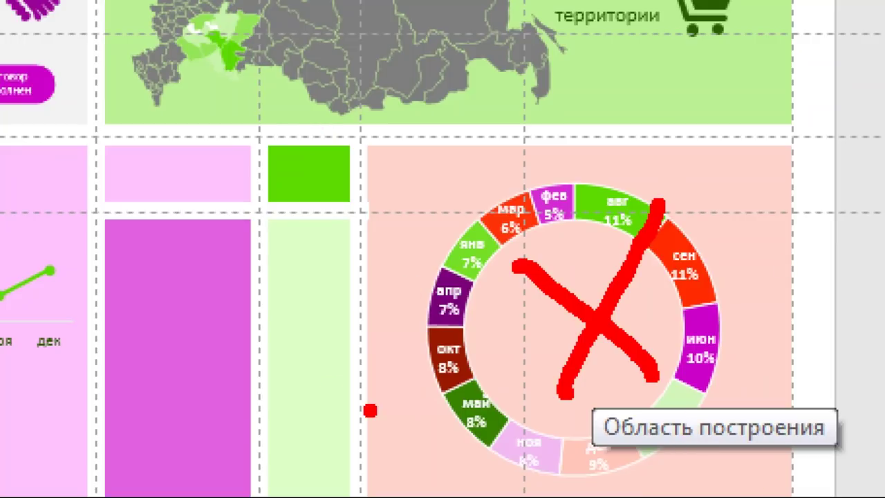
key(Escape)
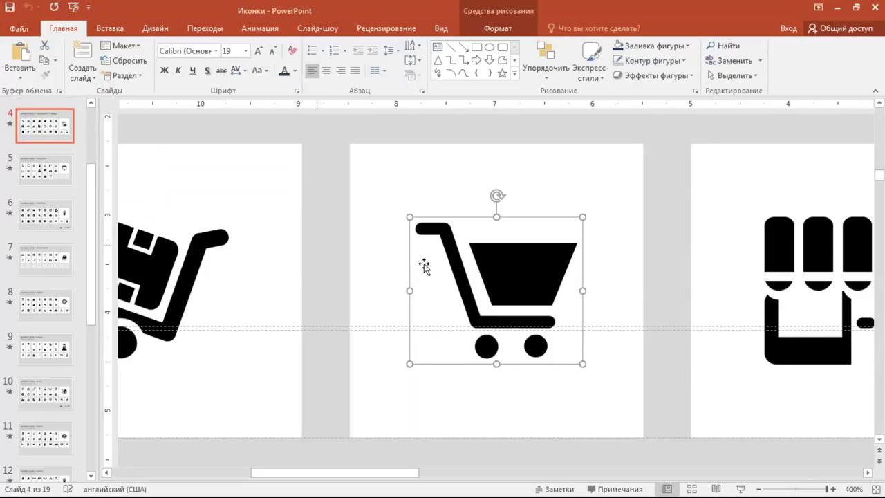
Step: Open the BUSINESS ICONS – OBJECT slide in the Иконки icon set
scroll(485, 319, down, 8)
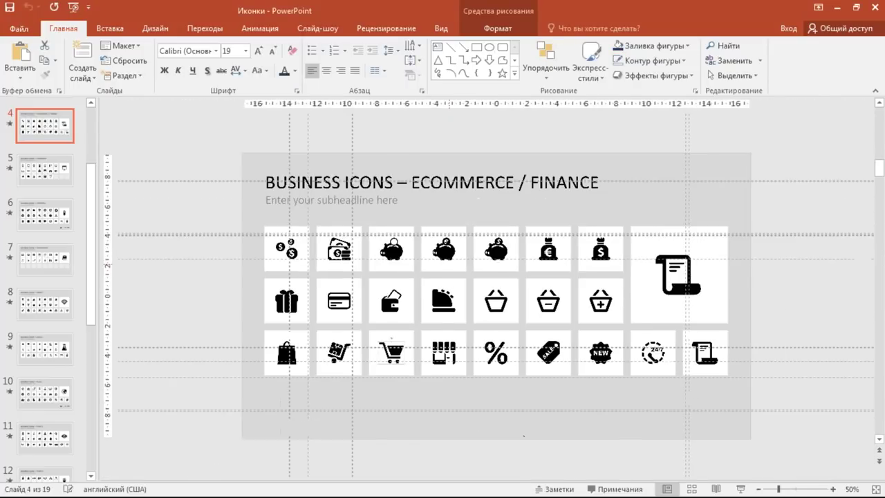
scroll(485, 319, up, 2)
scroll(485, 319, up, 5)
scroll(485, 319, down, 4)
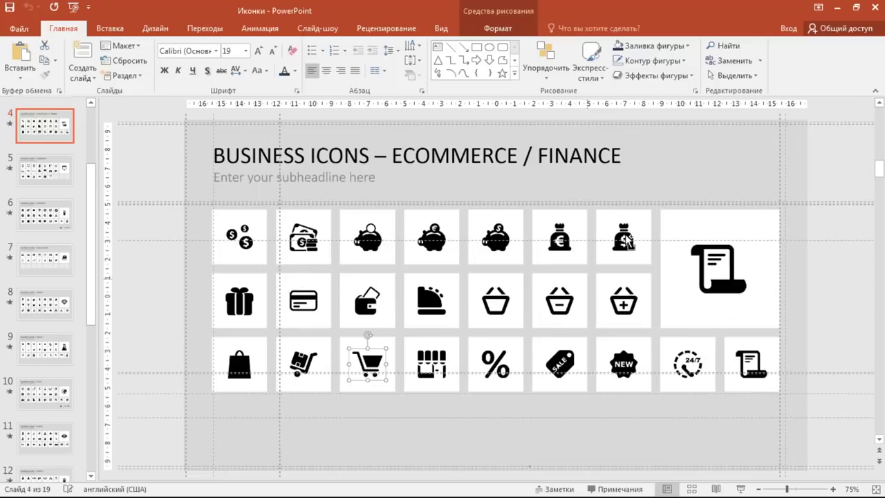
key(Escape)
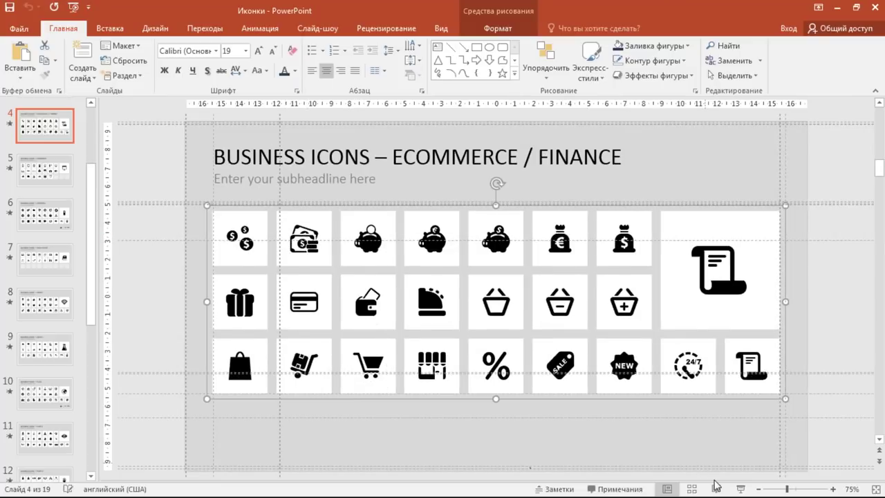
click(692, 488)
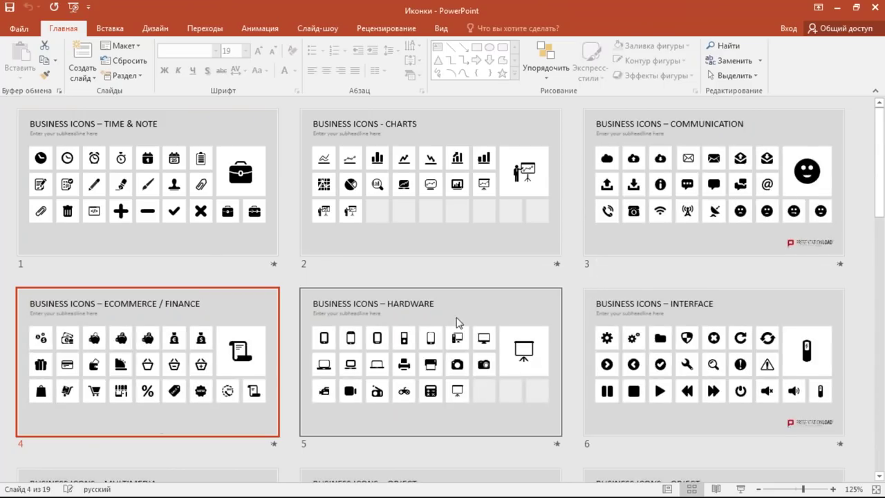
scroll(456, 322, down, 2)
scroll(457, 322, down, 2)
double_click(435, 195)
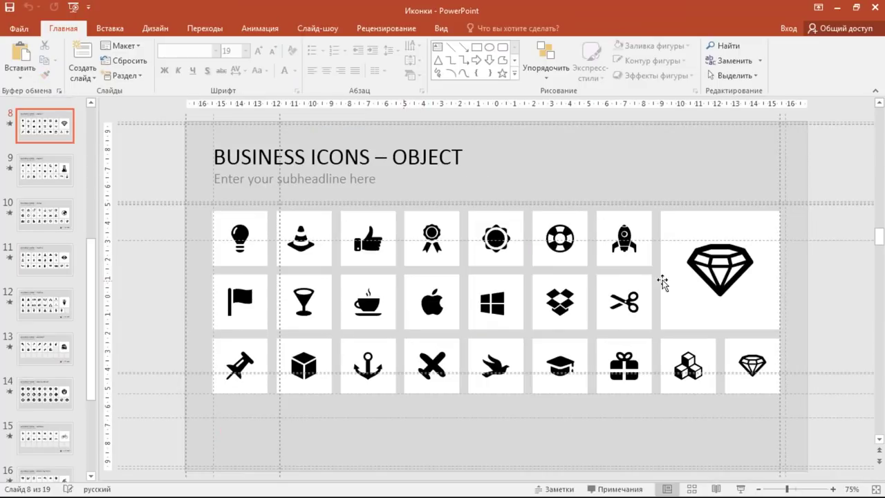
Step: Try selecting the diamond, thumbs-up and lightbulb icons on the slide
click(710, 257)
scroll(776, 279, up, 5)
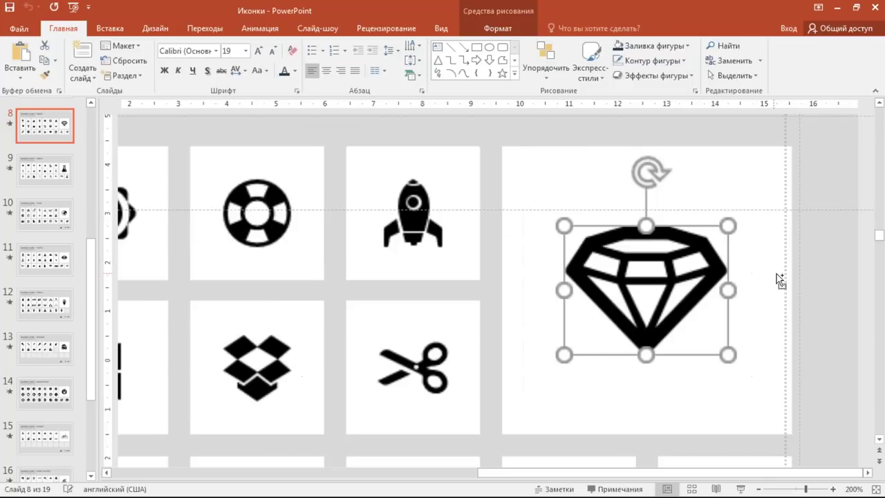
scroll(804, 285, down, 5)
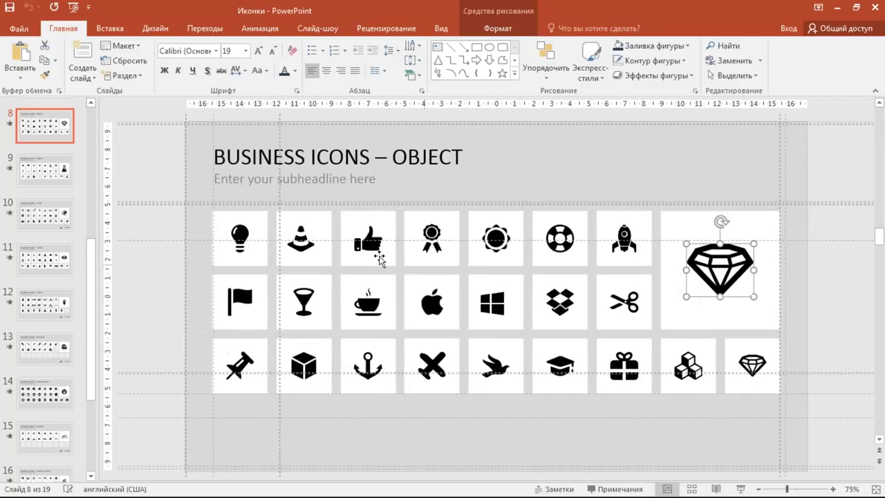
click(377, 249)
scroll(357, 258, up, 5)
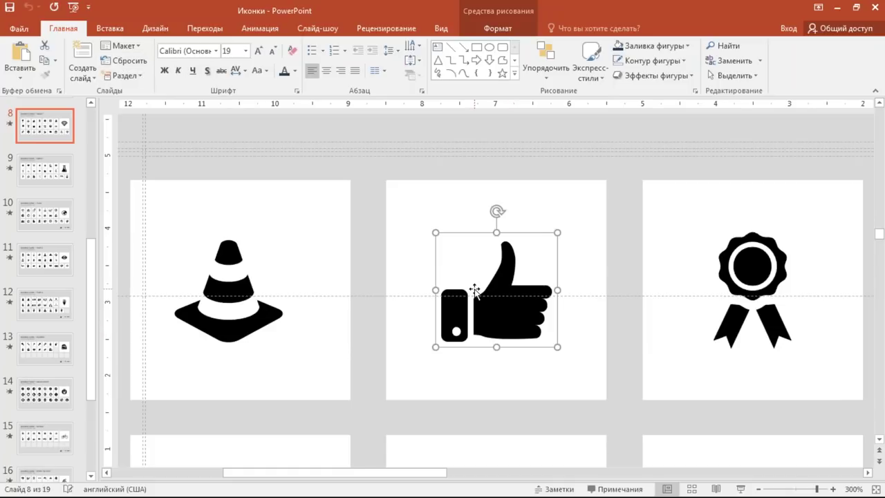
scroll(472, 290, down, 5)
click(228, 291)
scroll(225, 291, up, 5)
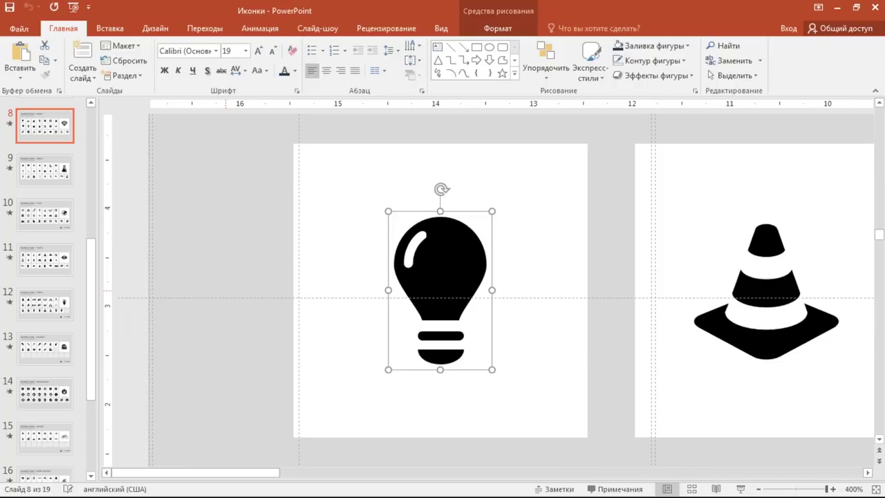
scroll(461, 347, down, 1)
scroll(461, 348, down, 1)
scroll(461, 348, down, 1)
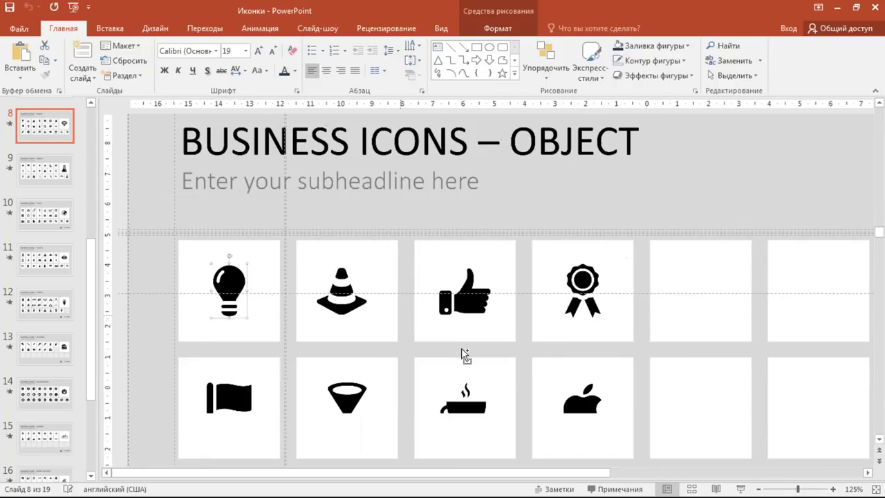
scroll(458, 374, down, 1)
scroll(457, 374, down, 1)
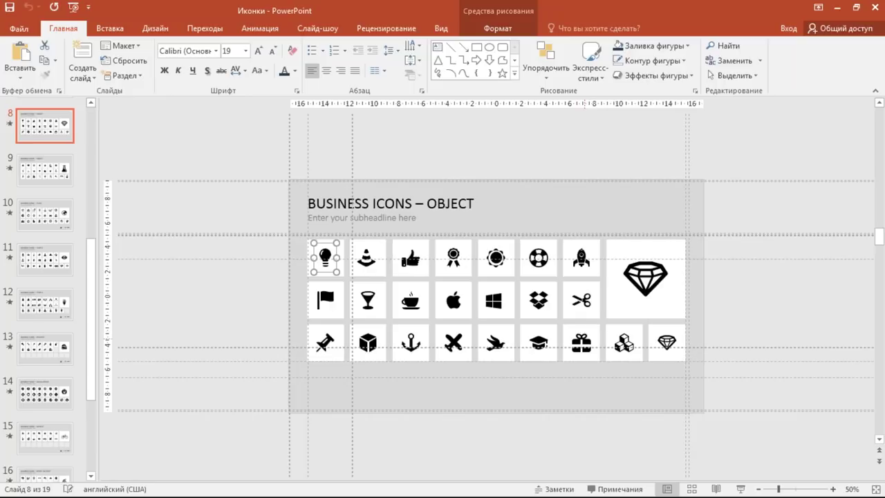
Step: Select the dove icon and move the X icon right beside it
click(581, 343)
click(495, 341)
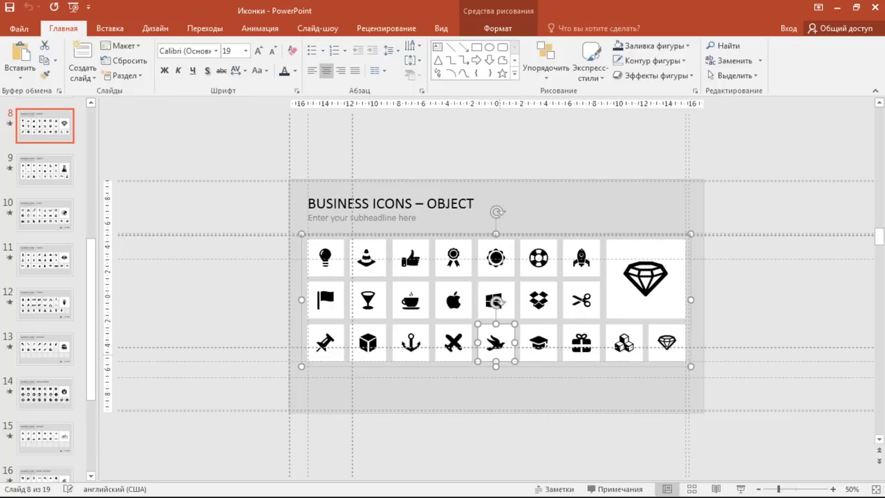
scroll(496, 342, up, 2)
scroll(501, 362, up, 5)
scroll(501, 362, up, 5)
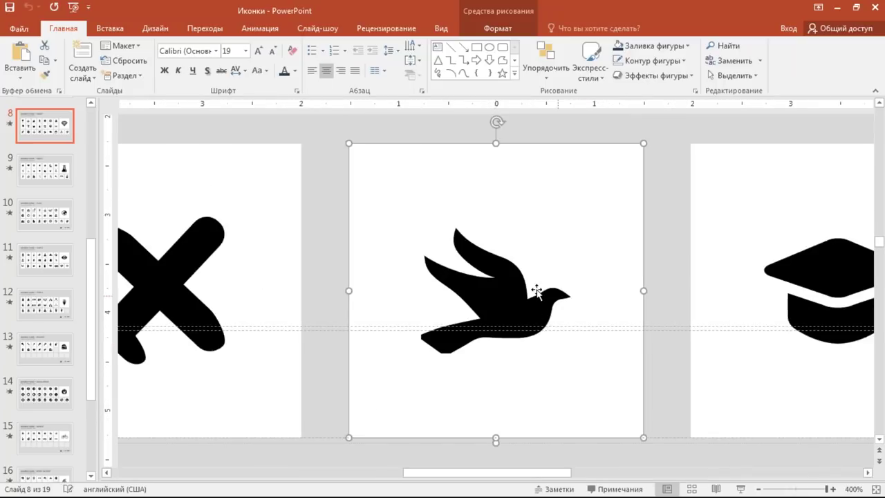
click(530, 309)
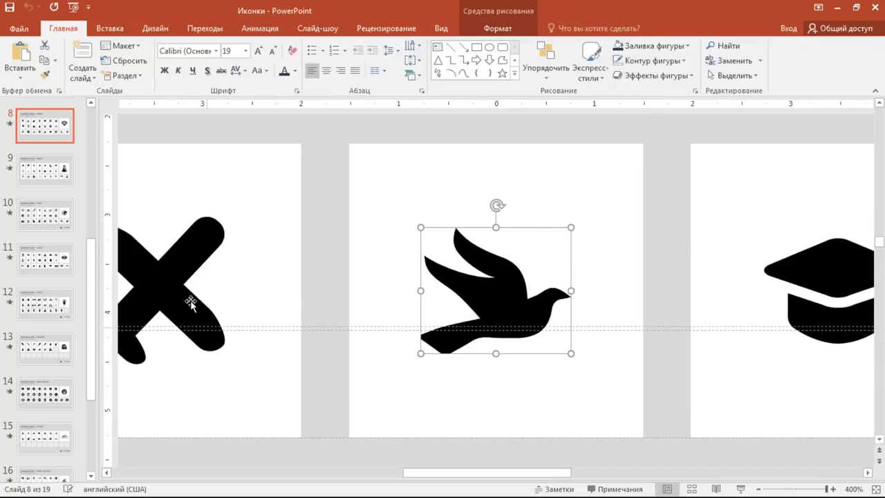
click(303, 277)
drag(303, 277, 460, 246)
Step: Pick out the thumbs-up icon from the icon group
scroll(367, 351, down, 3)
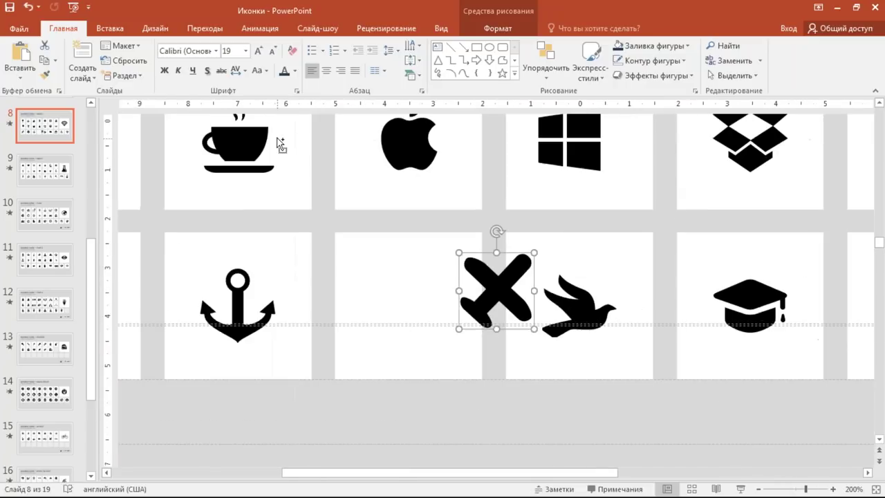
scroll(330, 200, down, 3)
click(623, 318)
click(539, 242)
click(462, 237)
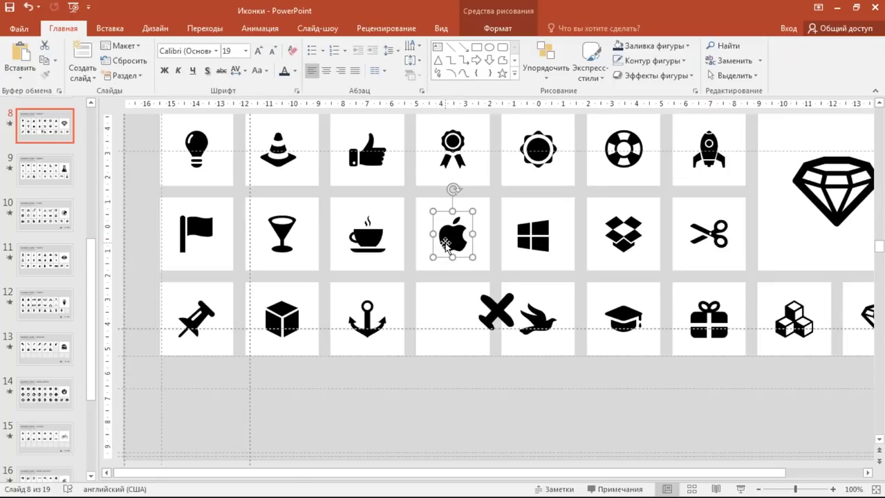
scroll(446, 241, up, 3)
scroll(446, 241, down, 3)
click(404, 201)
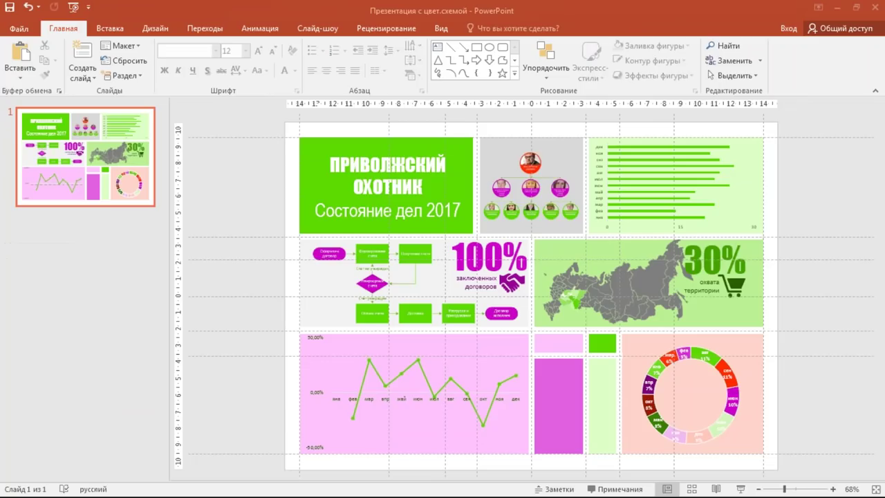
Step: Paste the thumbs-up into the donut chart's centre and enlarge it slightly
key(ctrl+v)
drag(451, 214, 688, 374)
drag(704, 406, 693, 397)
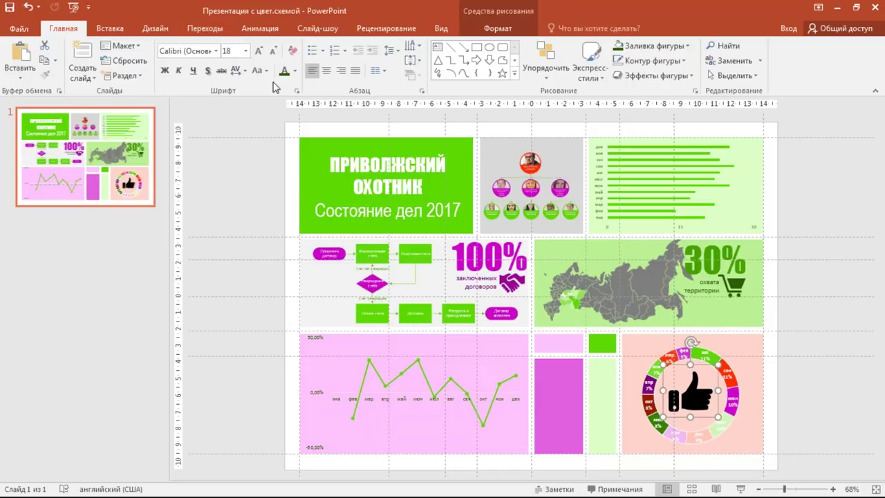
Step: Fill the thumbs-up icon with magenta
click(295, 71)
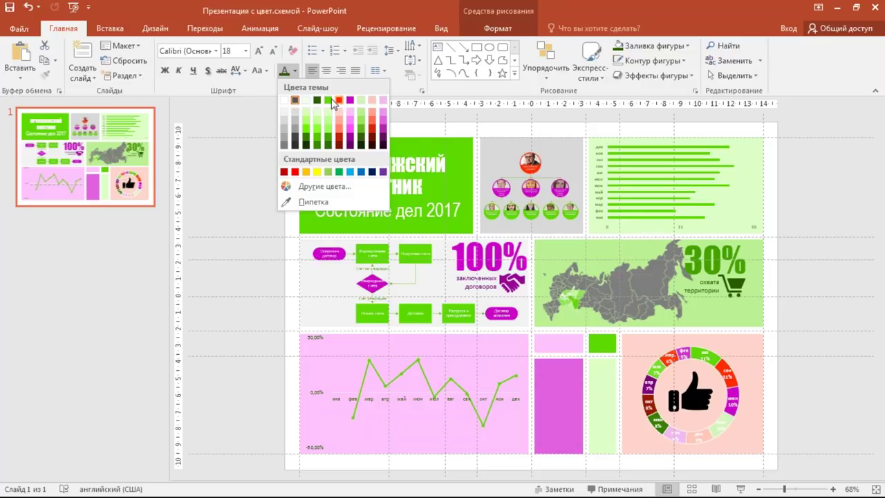
click(338, 100)
click(810, 370)
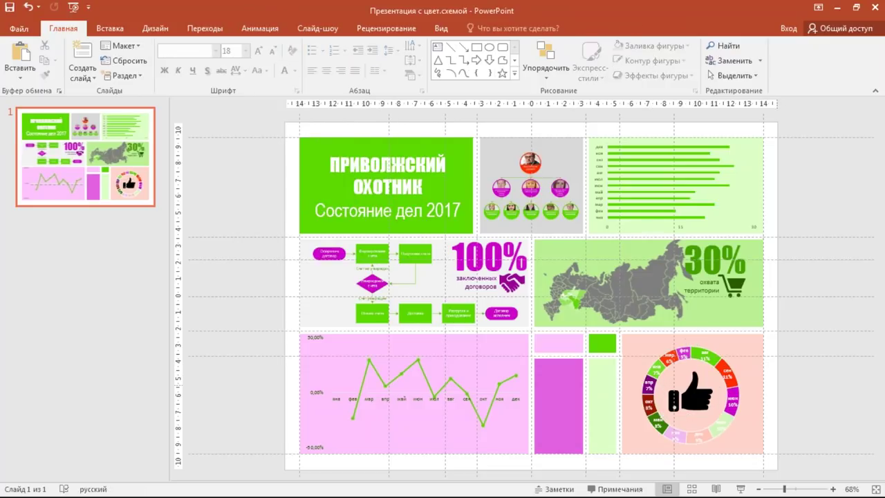
click(692, 394)
click(652, 46)
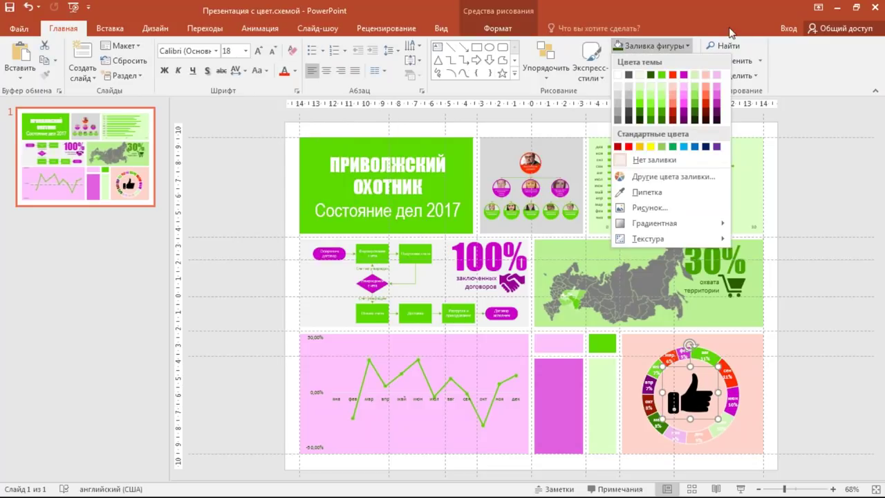
click(683, 75)
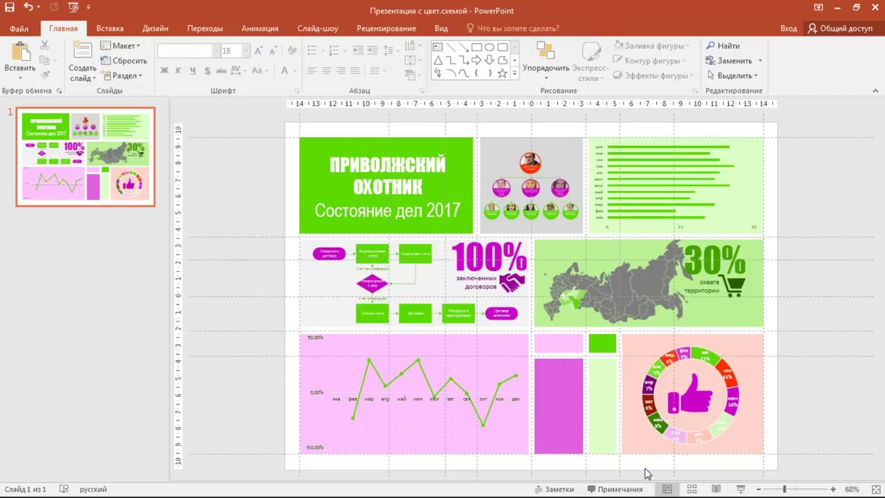
click(817, 393)
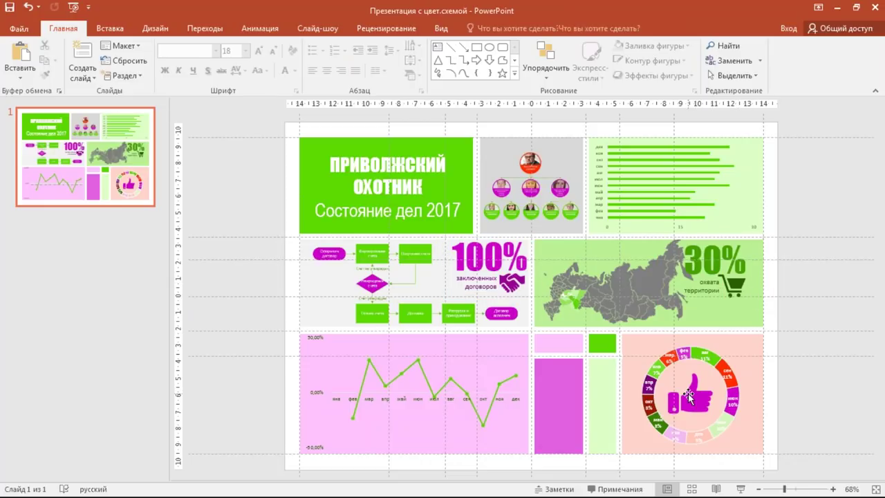
Step: Enlarge the thumbs-up until it fills the centre of the ring
click(659, 358)
drag(659, 358, 708, 395)
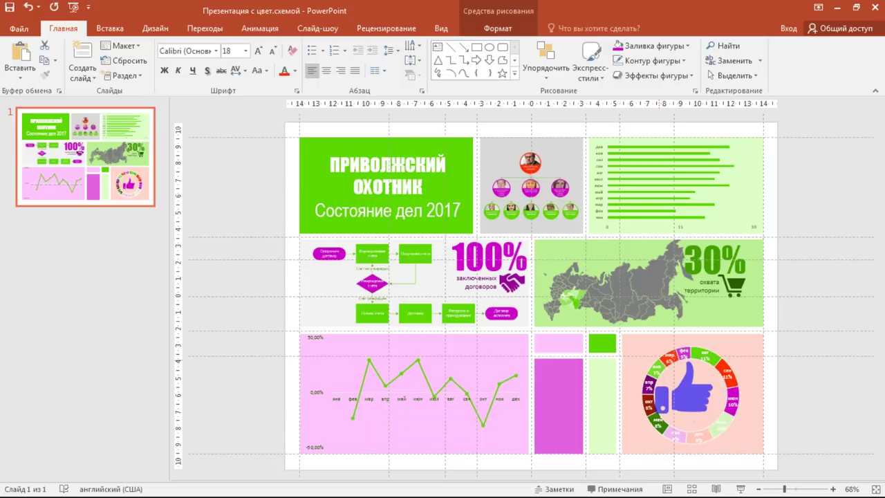
click(709, 396)
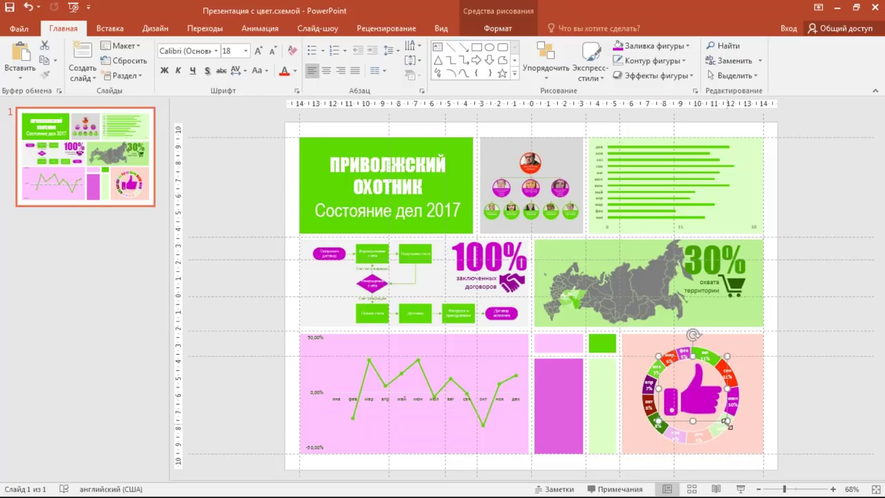
drag(727, 424, 723, 417)
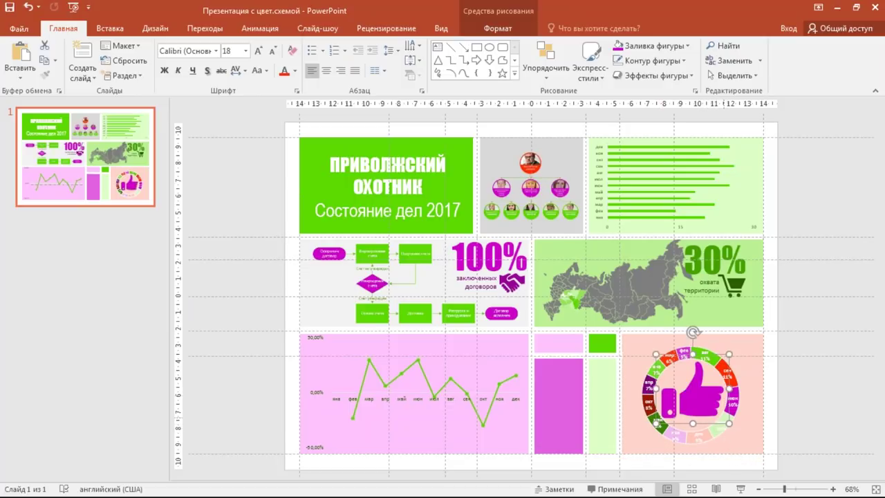
drag(723, 418, 722, 417)
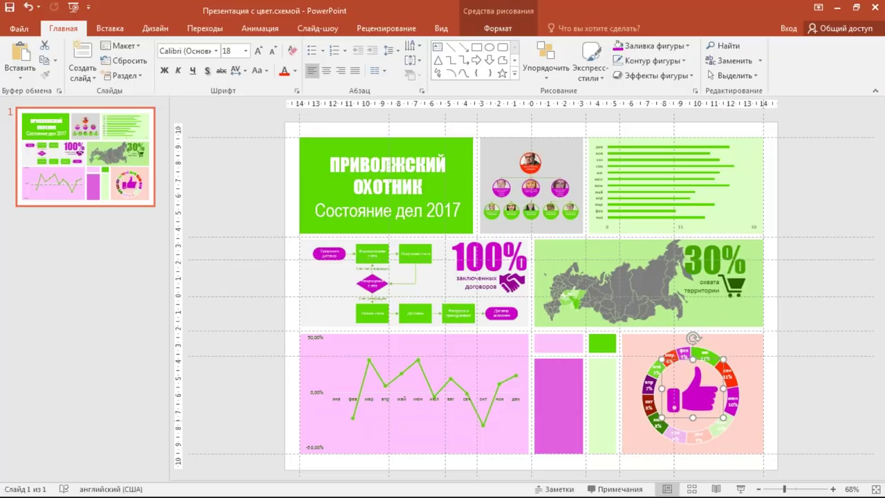
click(796, 272)
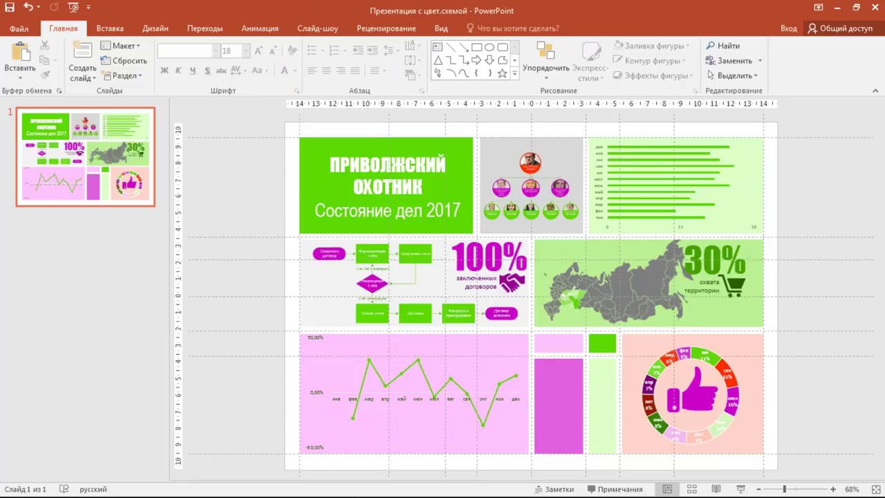
Step: Check the monthly line chart, then save the dashboard presentation
click(446, 439)
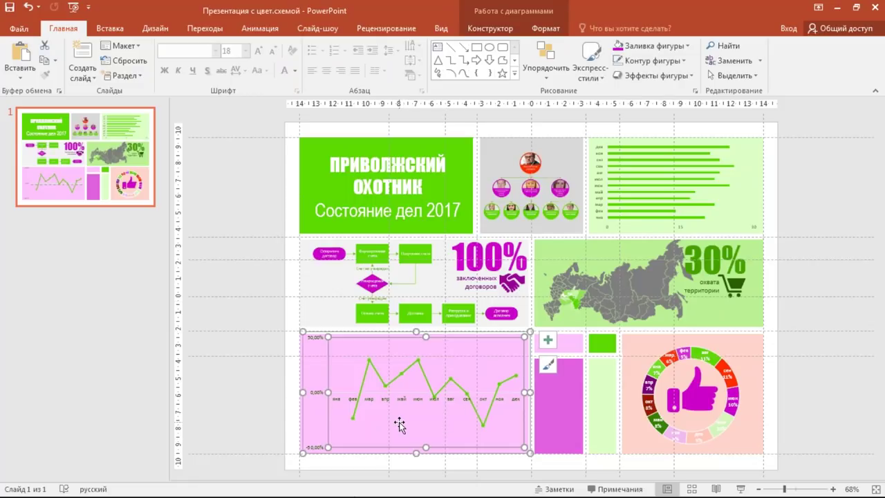
ctrl+scroll(348, 433, up, 6)
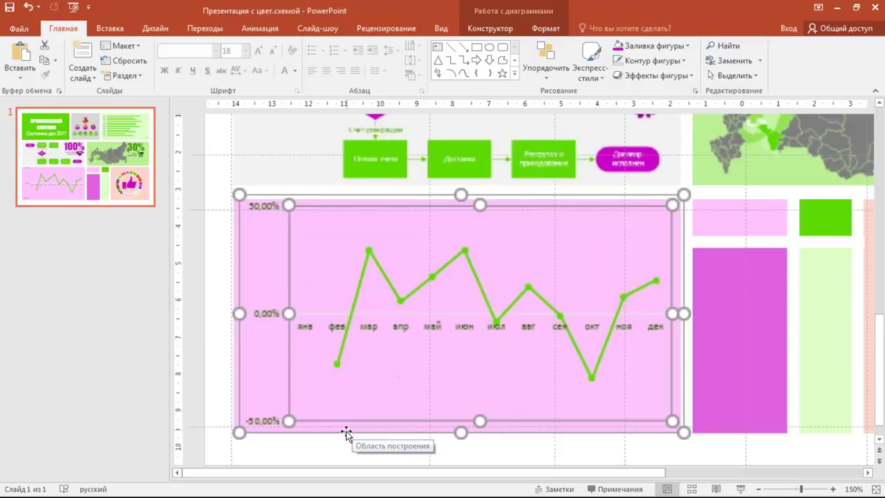
ctrl+scroll(348, 433, up, 2)
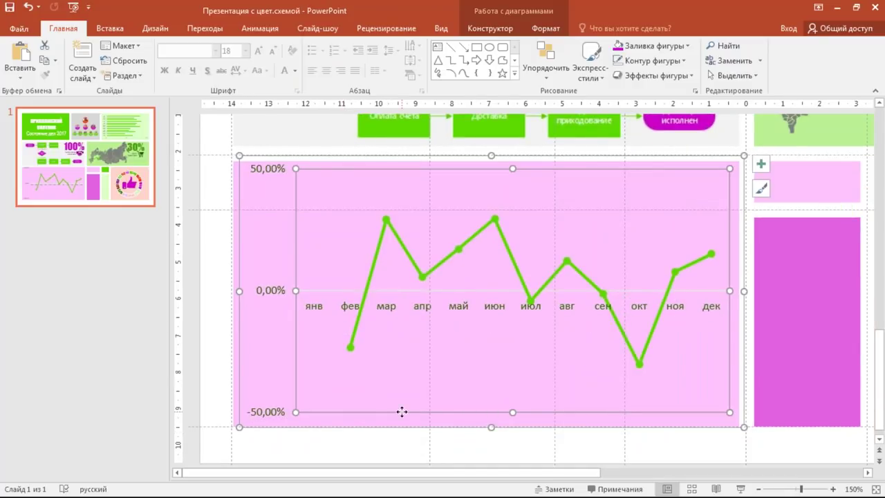
ctrl+scroll(430, 313, down, 8)
ctrl+scroll(430, 312, down, 2)
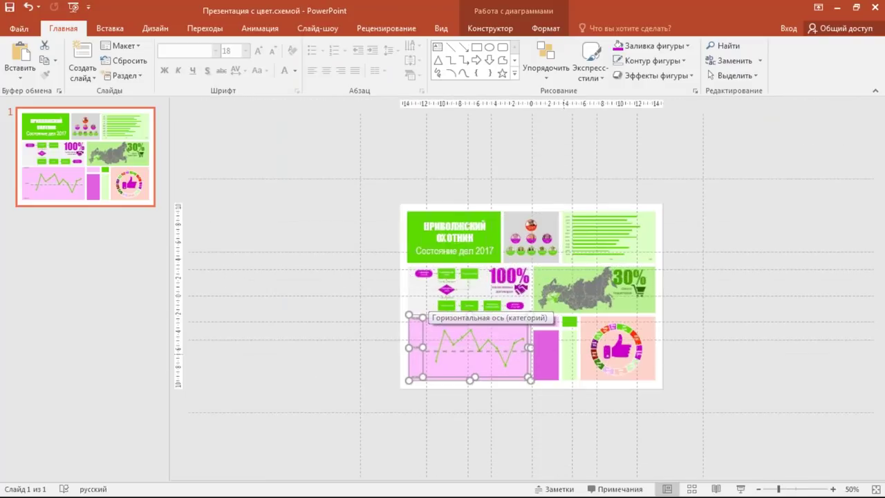
ctrl+scroll(431, 313, up, 2)
click(10, 8)
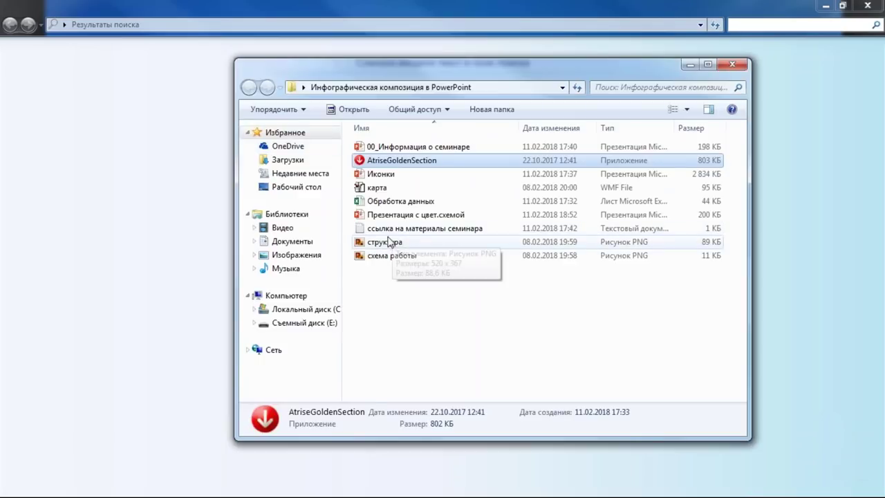
Step: Open 'ссылка на материалы семинара' in Notepad, select its link, and close the extra Explorer windows
double_click(382, 230)
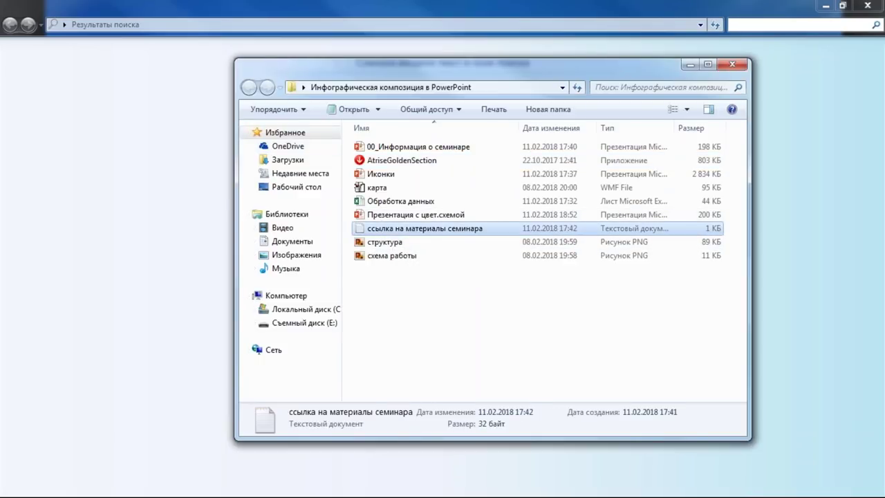
drag(352, 232, 70, 285)
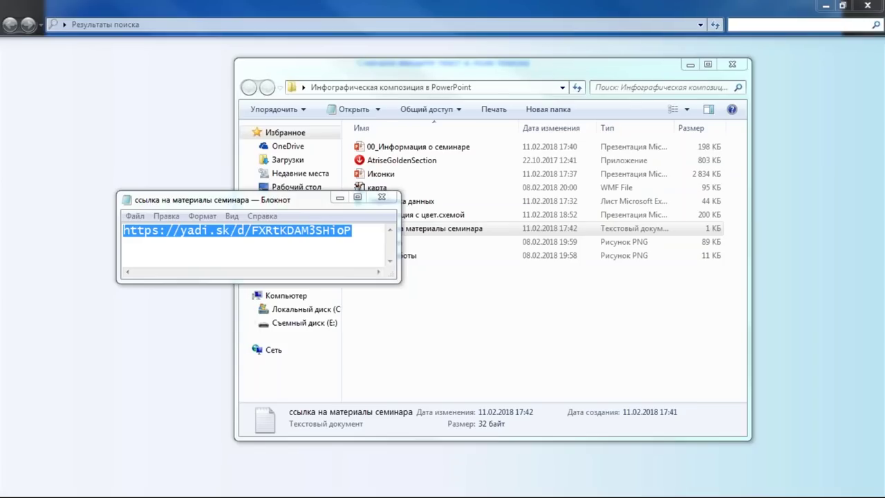
click(733, 63)
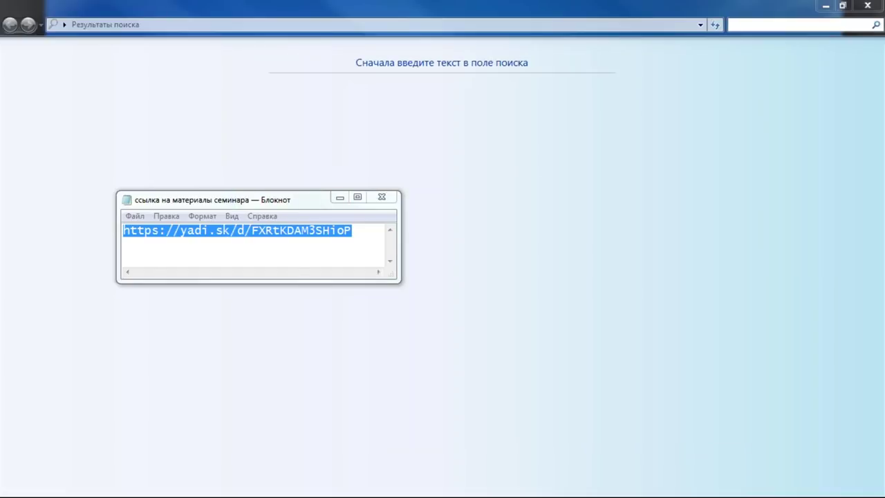
click(882, 4)
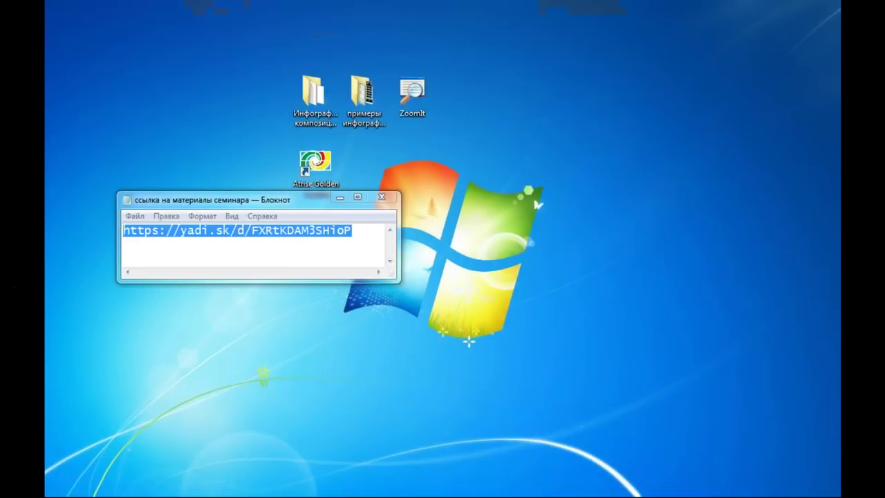
mouse_move(484, 358)
mouse_down()
mouse_move(484, 321)
mouse_move(595, 217)
mouse_up()
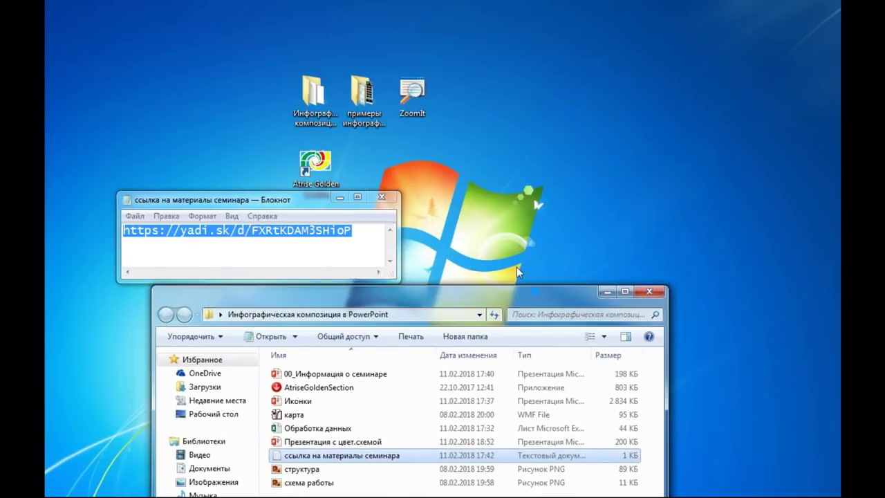
Step: Close the course folder and start the dashboard slide show
click(744, 211)
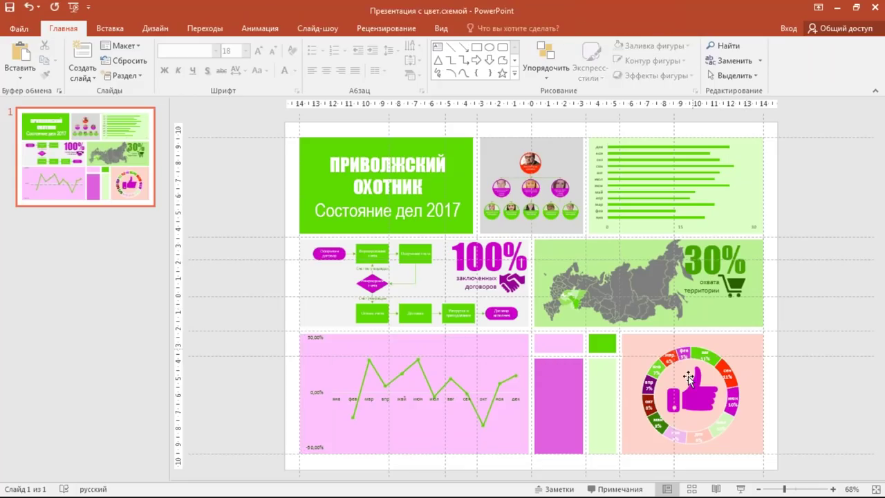
click(740, 489)
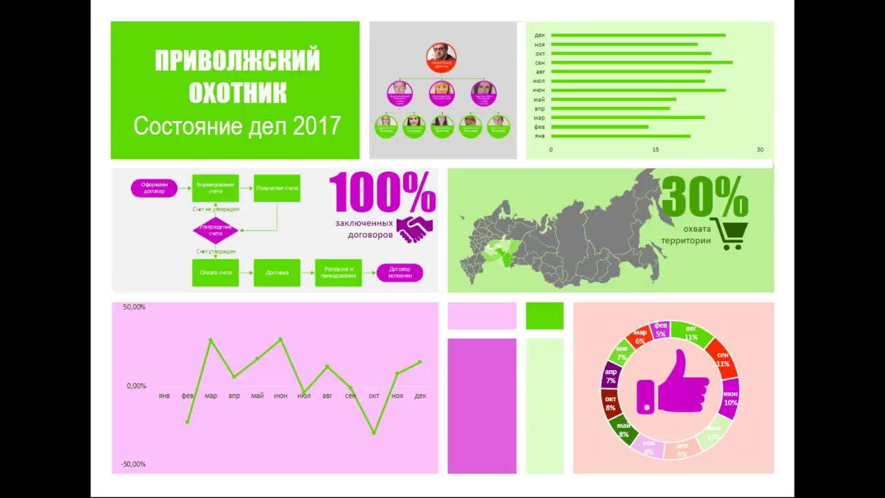
Step: End the slide show and zoom in on the monthly bar chart
key(Escape)
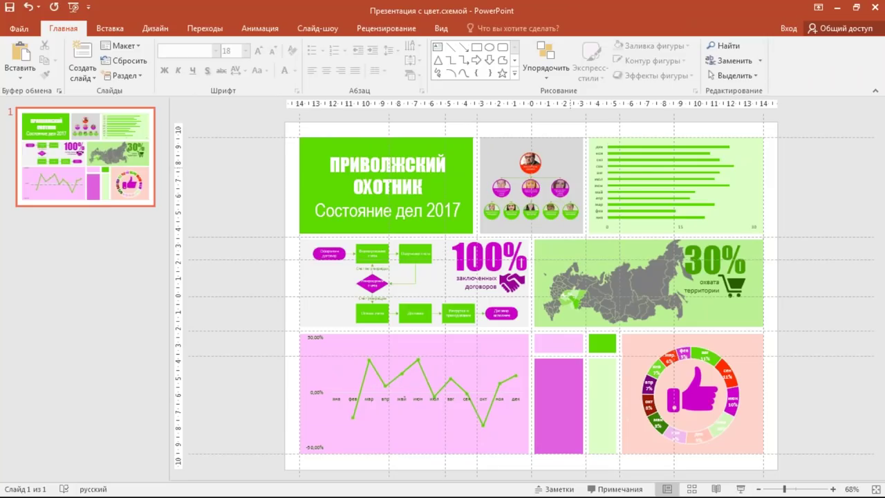
click(640, 170)
scroll(756, 171, up, 5)
scroll(757, 171, up, 5)
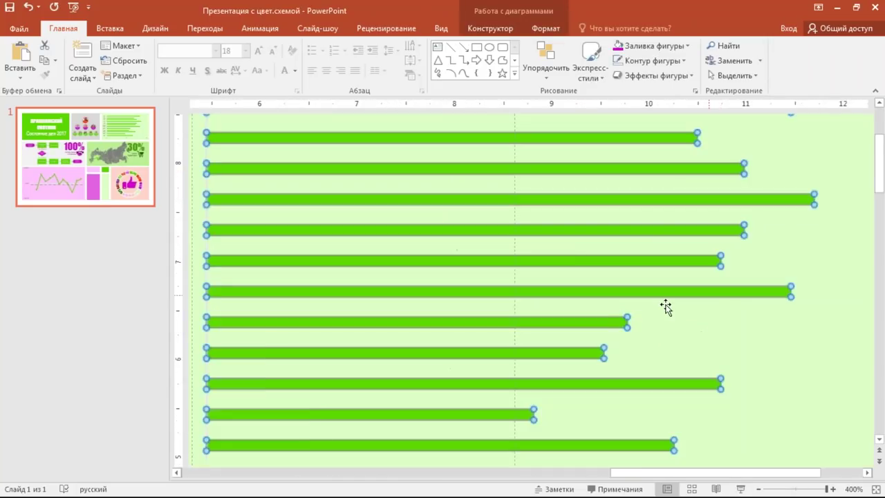
scroll(618, 242, down, 2)
scroll(618, 243, down, 3)
scroll(619, 256, down, 3)
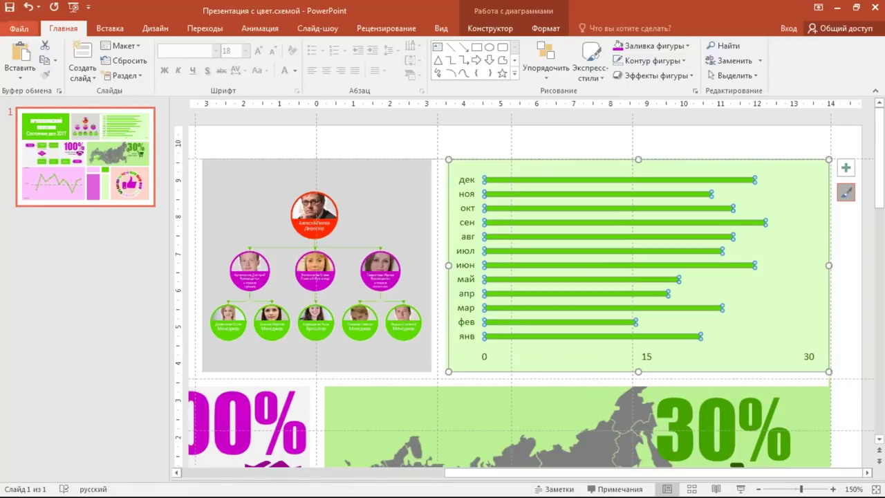
click(19, 29)
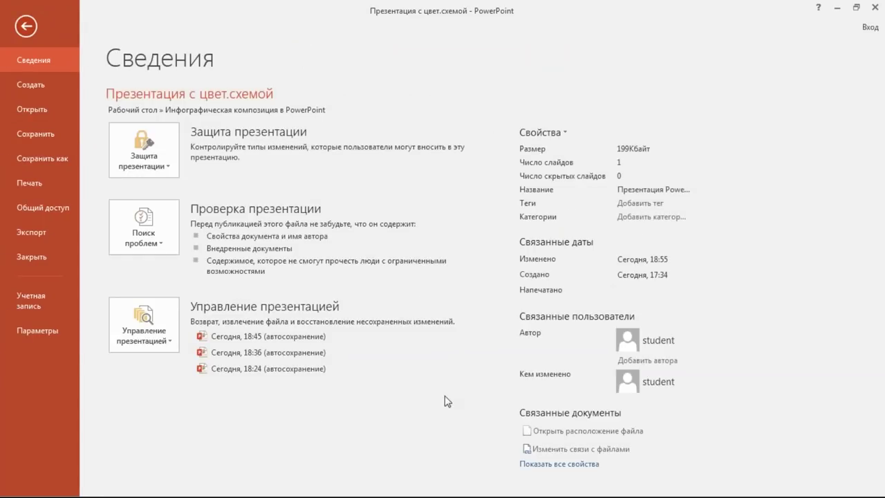
click(576, 448)
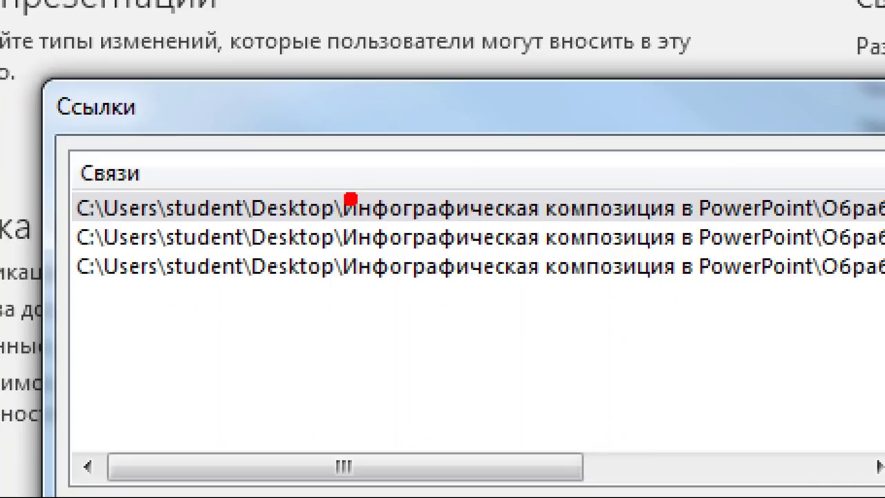
drag(526, 176, 762, 178)
drag(650, 228, 802, 215)
drag(729, 278, 884, 273)
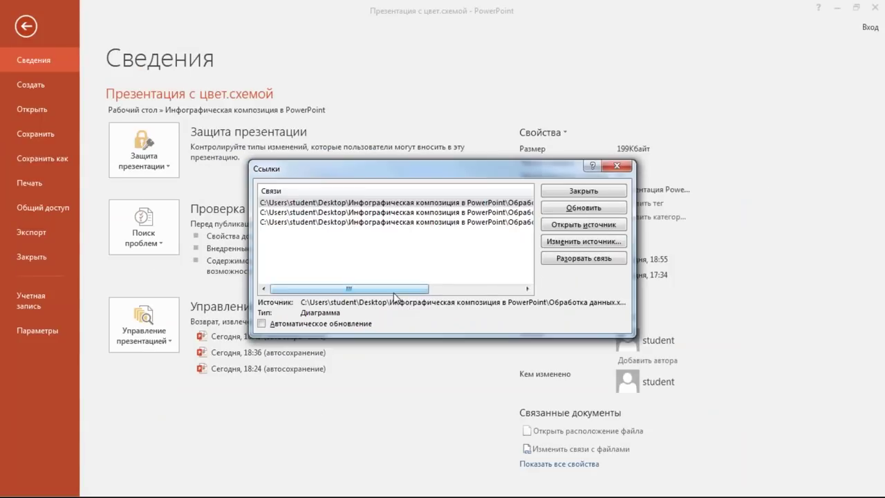
drag(388, 289, 468, 288)
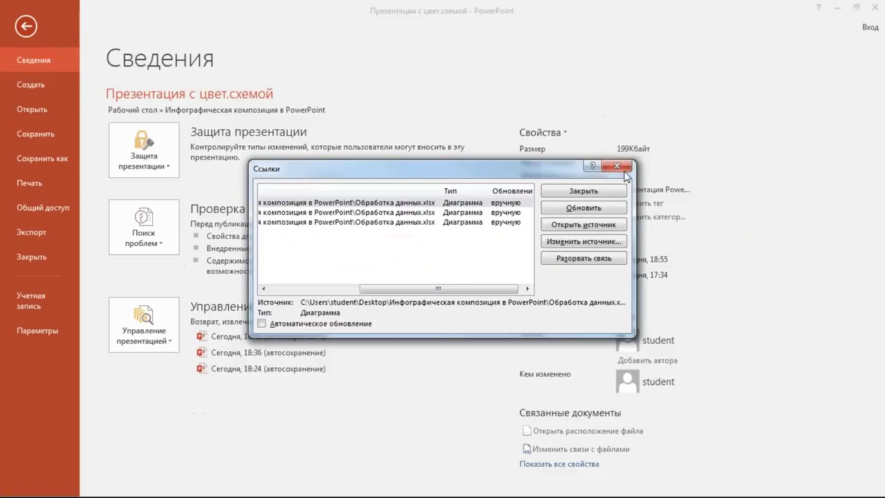
click(625, 173)
click(26, 26)
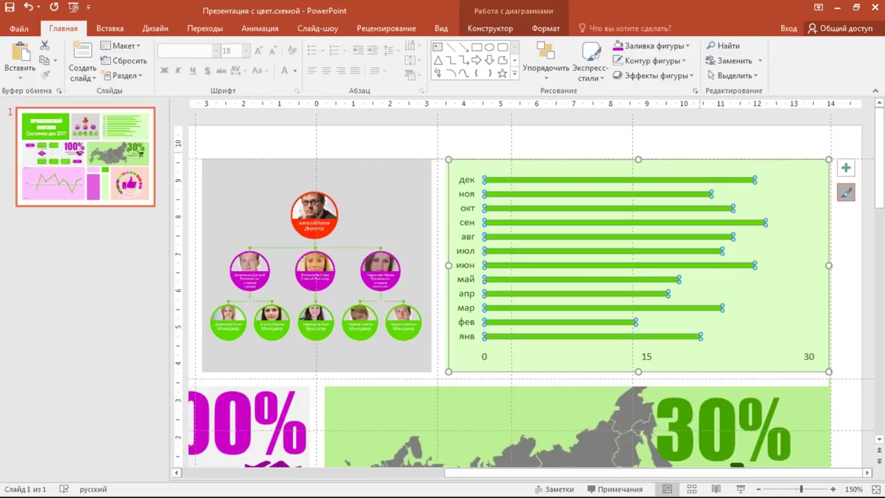
key(Escape)
ctrl+scroll(668, 160, down, 4)
ctrl+scroll(667, 161, down, 2)
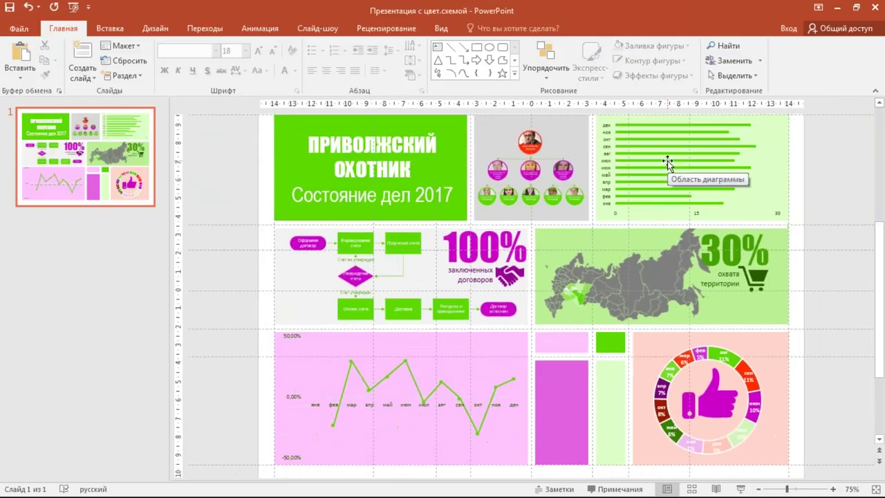
ctrl+scroll(667, 161, down, 1)
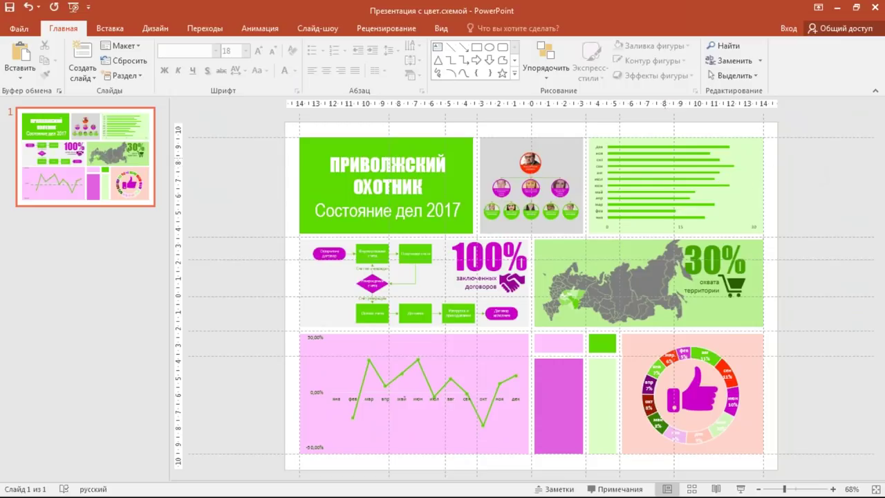
click(713, 184)
ctrl+scroll(676, 185, up, 5)
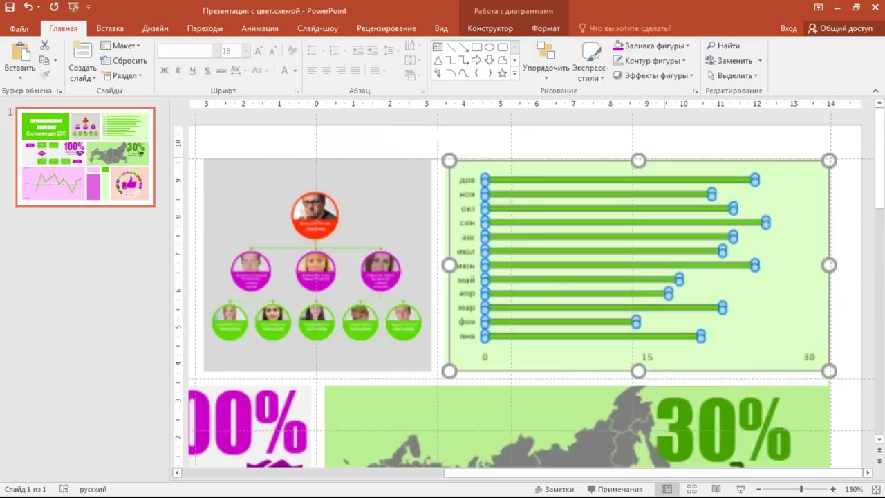
ctrl+scroll(677, 185, up, 5)
ctrl+scroll(664, 160, down, 5)
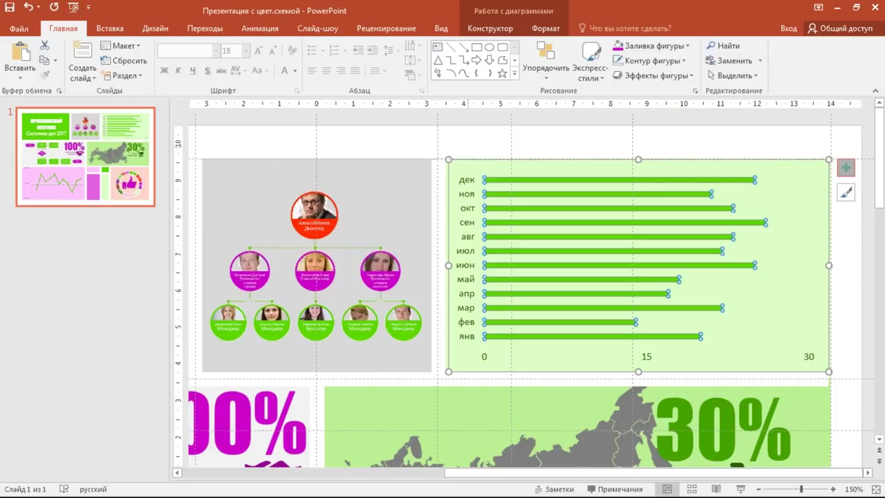
click(478, 158)
ctrl+scroll(583, 191, down, 5)
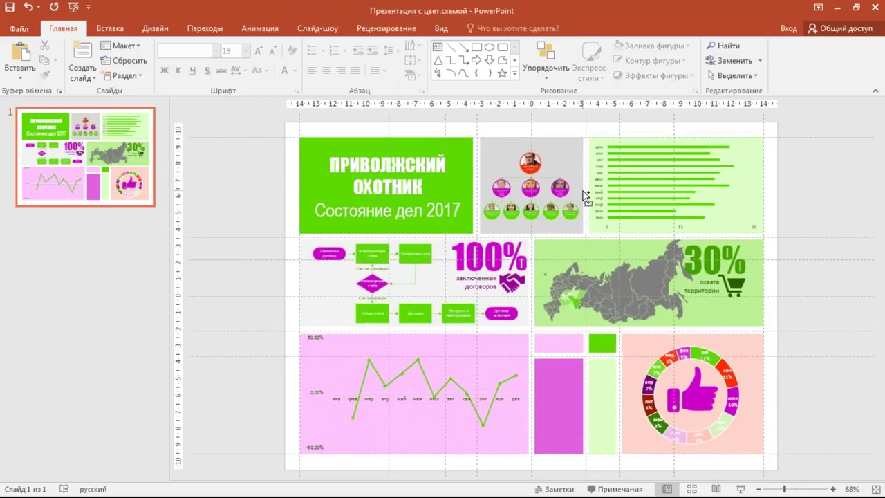
scroll(583, 191, up, 1)
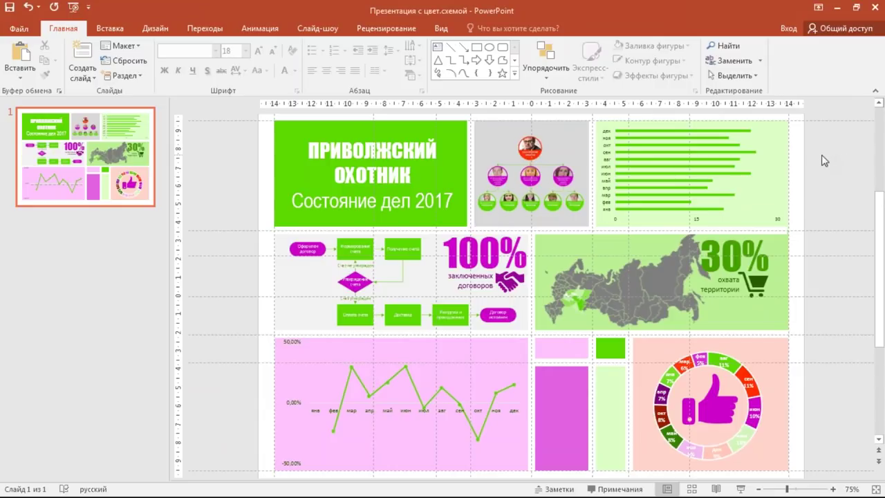
click(675, 150)
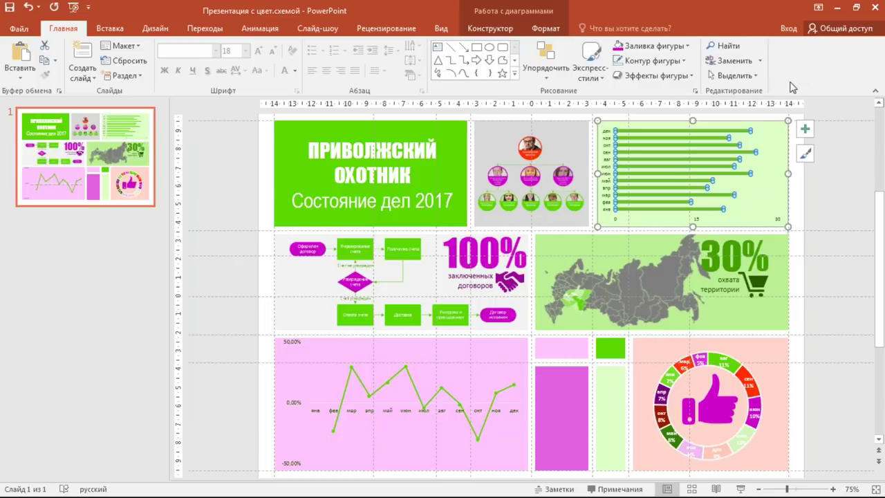
Step: Go to the Business Icons – Place slide, then close Иконки choosing Не сохранять
click(822, 202)
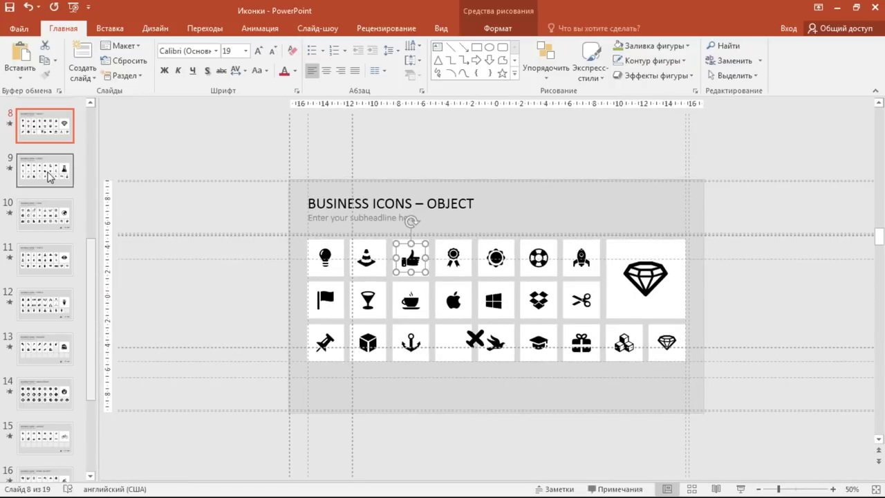
click(44, 216)
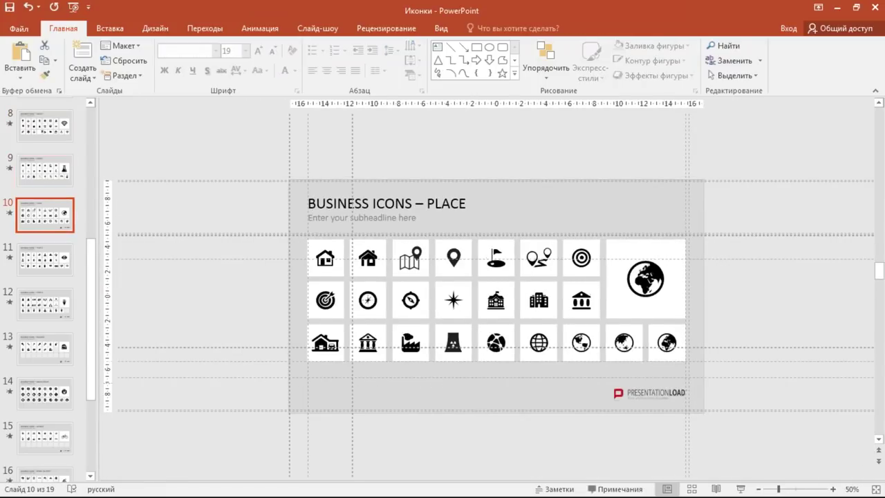
click(875, 7)
click(456, 278)
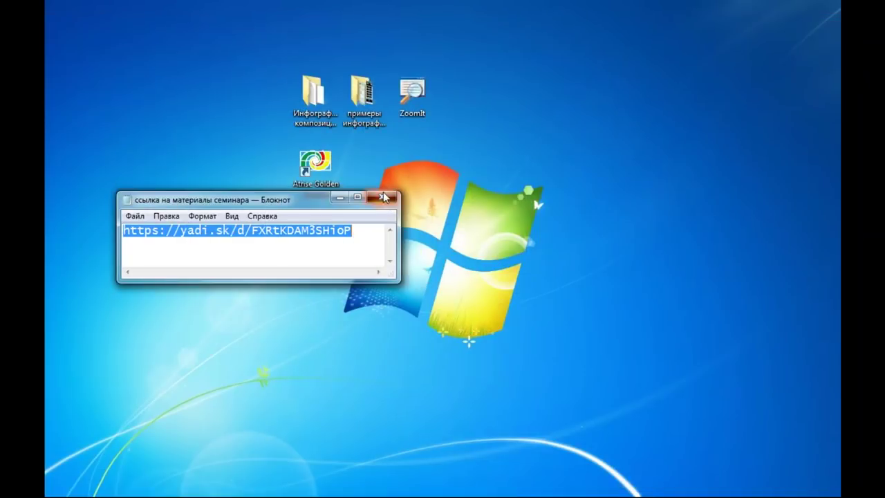
Step: Close Notepad and move the Atrise Golden Section shortcut beside ZoomIt on the desktop
click(385, 197)
drag(316, 166, 462, 109)
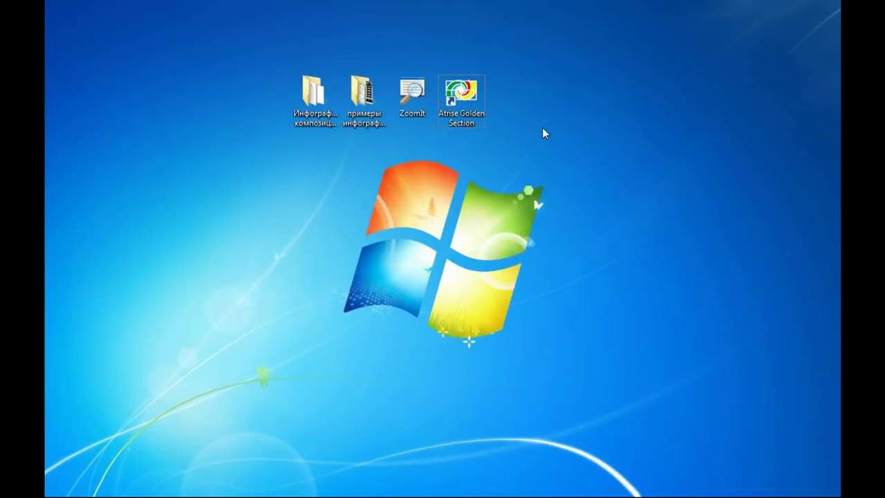
click(460, 103)
click(570, 88)
drag(502, 55, 228, 163)
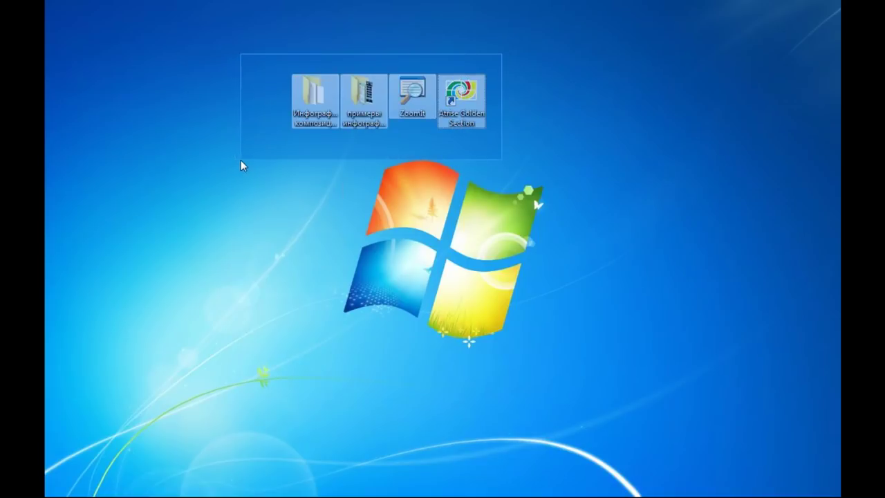
drag(228, 161, 581, 148)
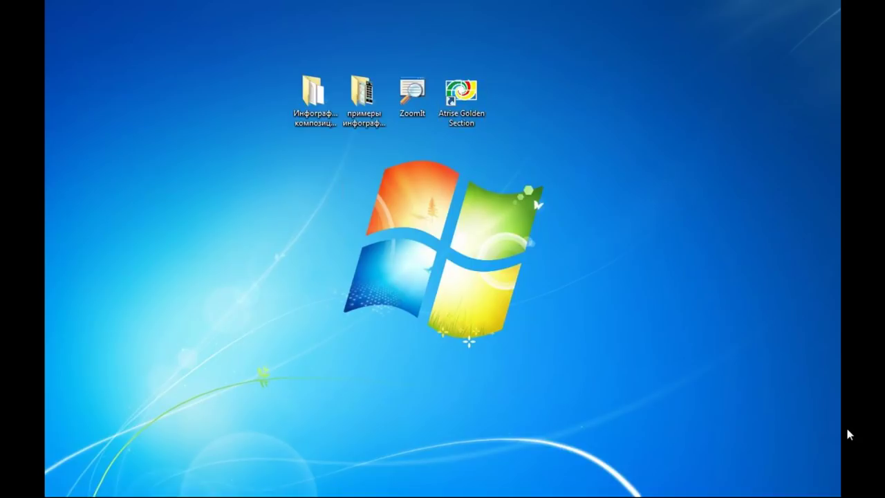
click(324, 121)
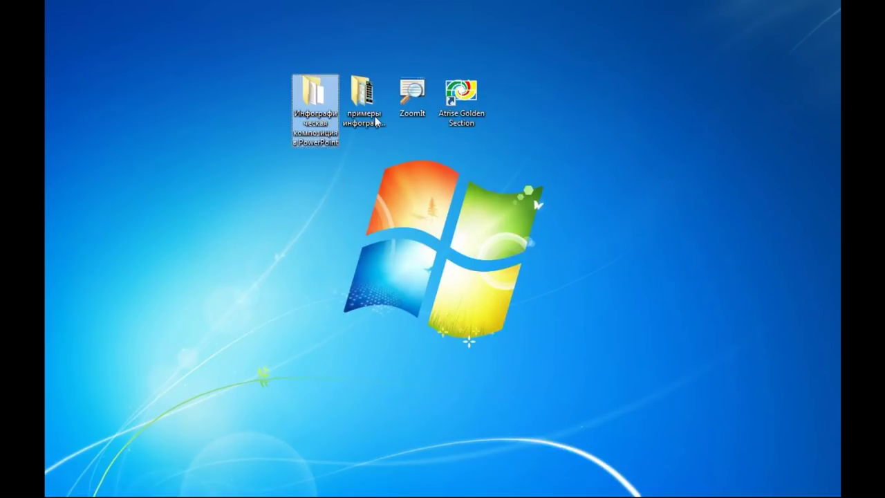
click(377, 119)
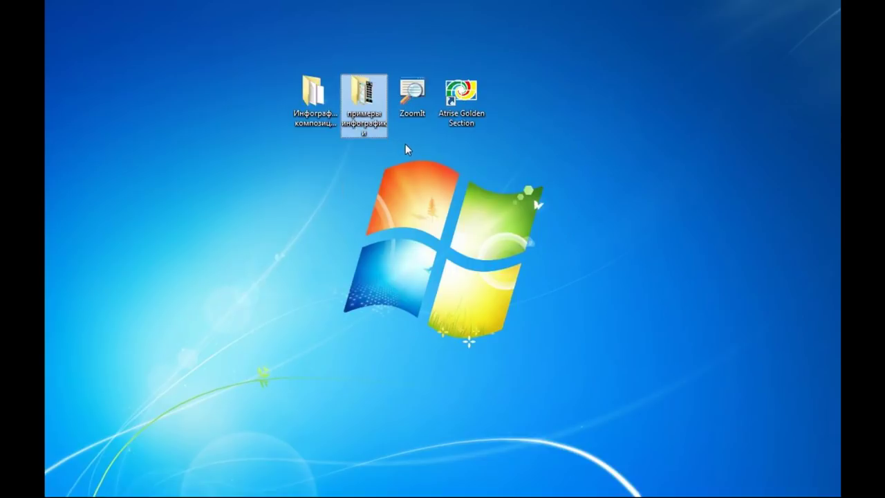
click(858, 381)
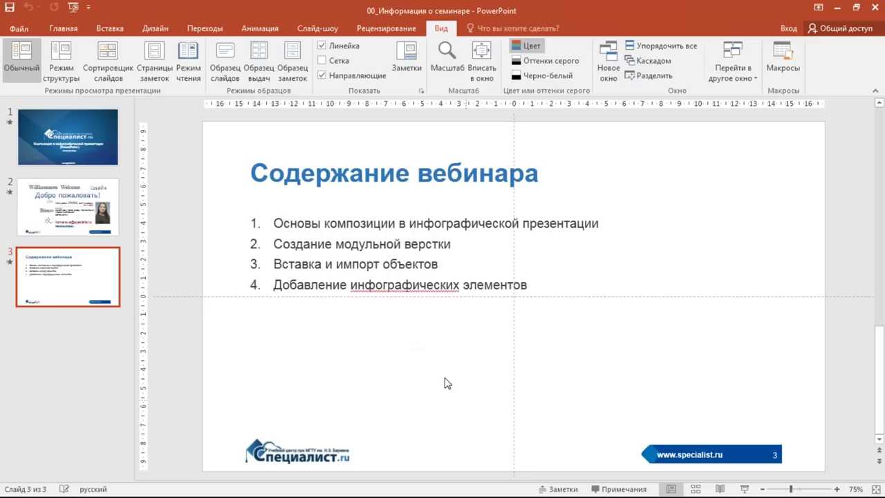
Step: Draw a triangle below the agenda and rotate it to point downward
click(110, 28)
click(262, 46)
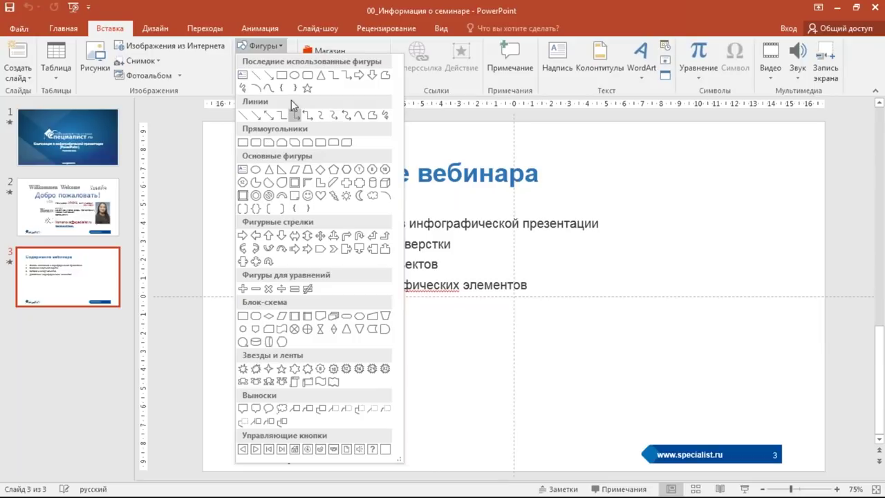
click(322, 76)
drag(403, 327, 475, 399)
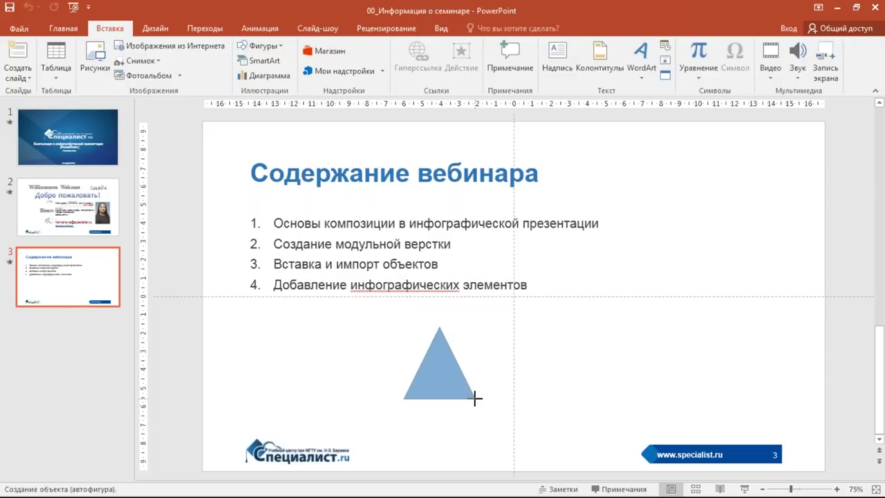
drag(440, 304, 436, 415)
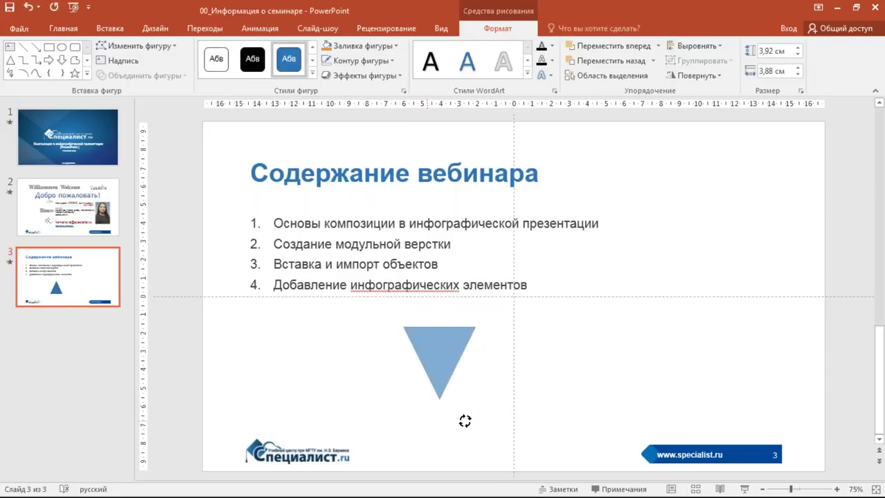
Step: Draw a 3,88 cm circle over the triangle's top
click(62, 47)
drag(406, 288, 475, 355)
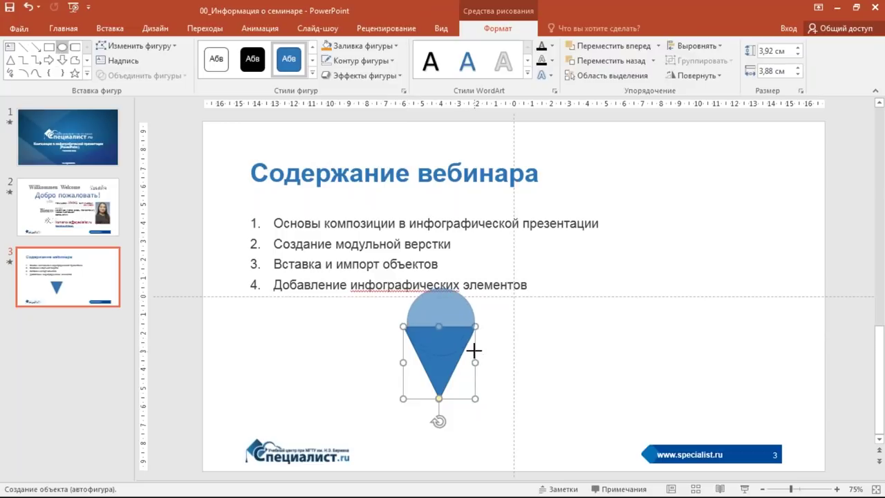
drag(447, 320, 443, 319)
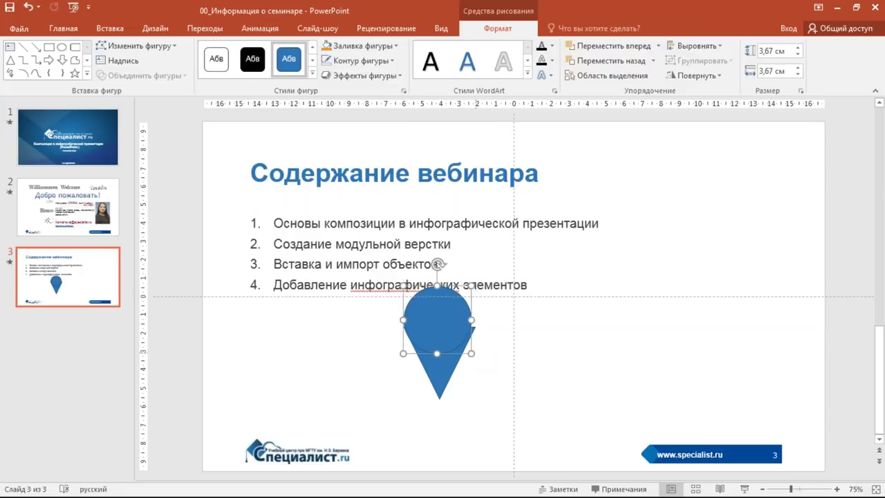
drag(471, 353, 475, 357)
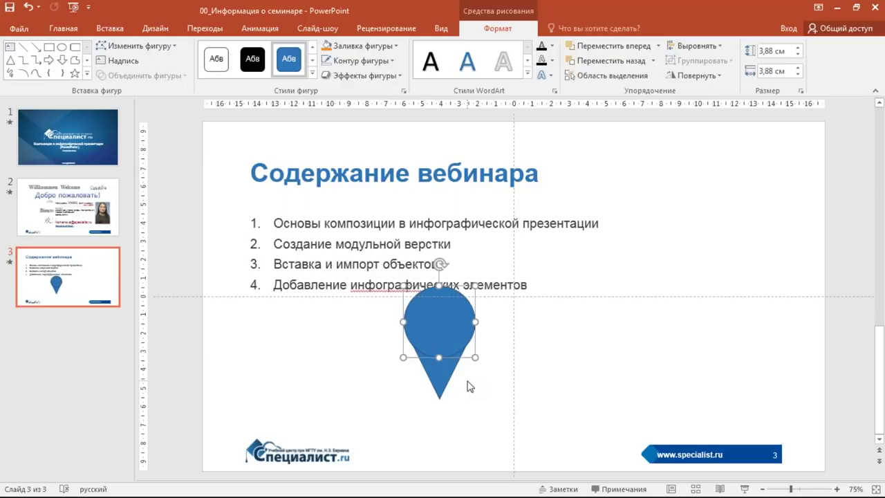
Step: Unite the circle and triangle into one pin shape
shift+click(442, 389)
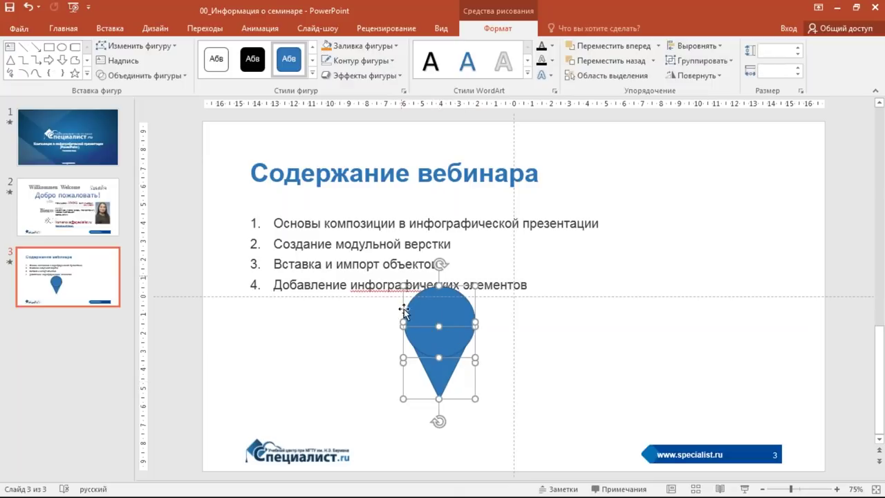
click(142, 75)
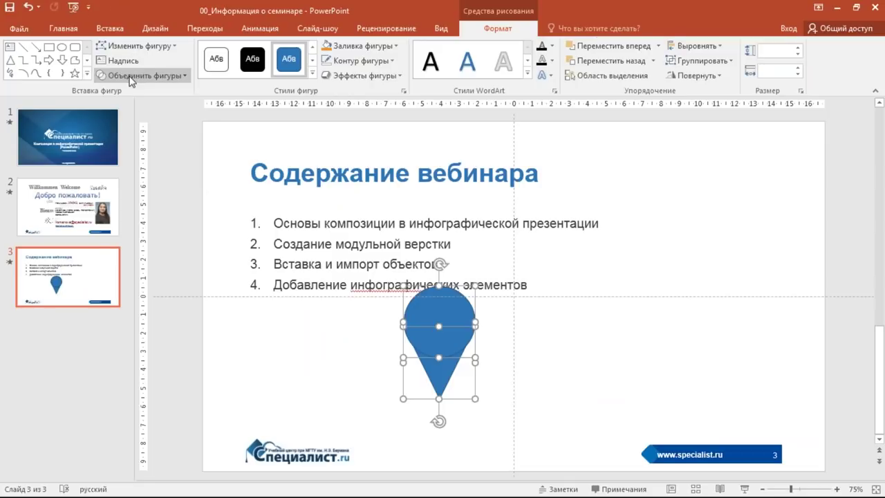
click(138, 76)
click(131, 93)
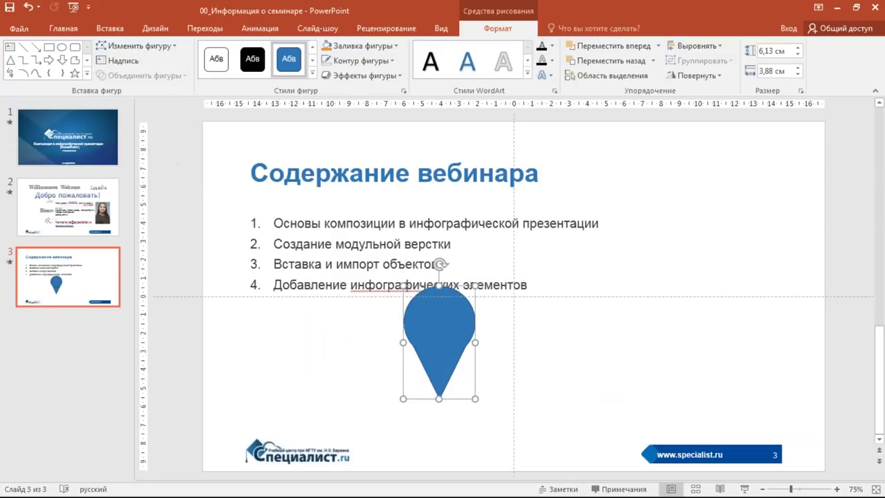
click(561, 363)
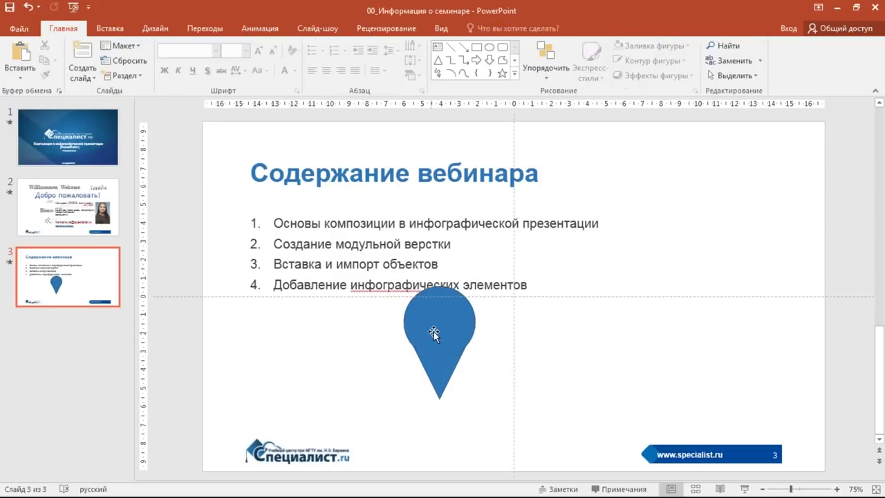
Step: Draw a small circle on the pin's head and centre it on the pin
click(489, 47)
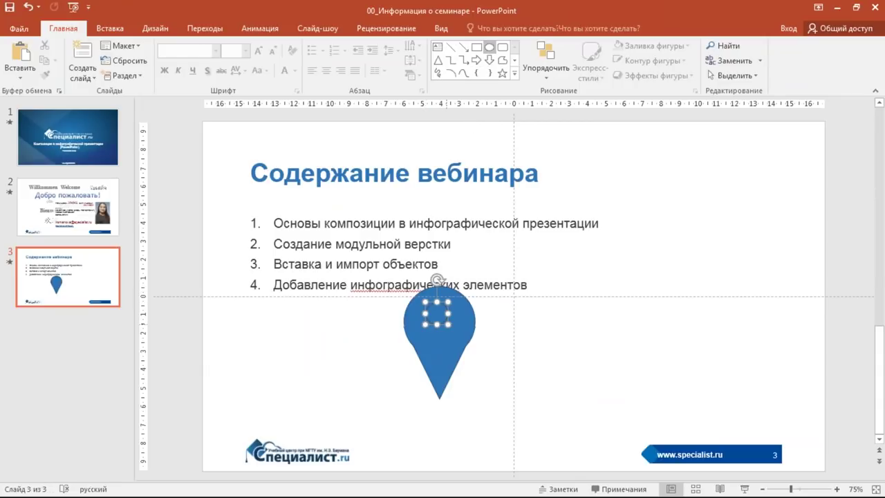
drag(445, 323, 424, 302)
shift+click(441, 367)
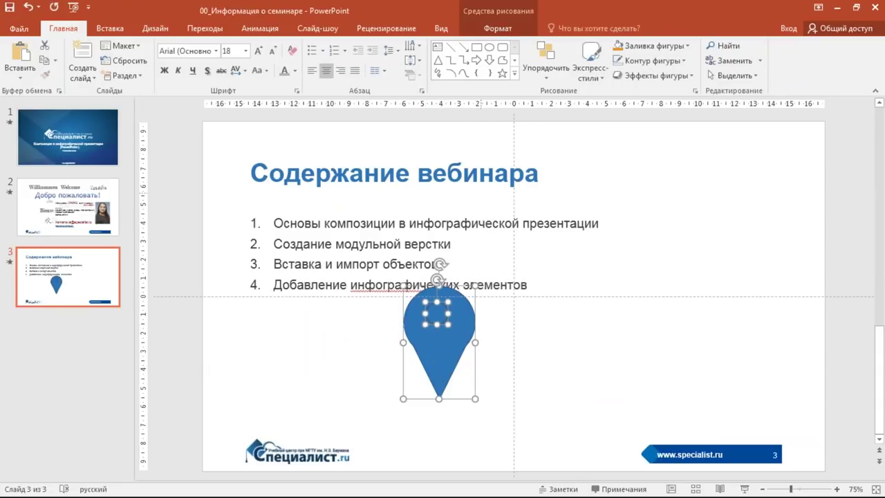
click(498, 28)
click(694, 46)
click(721, 79)
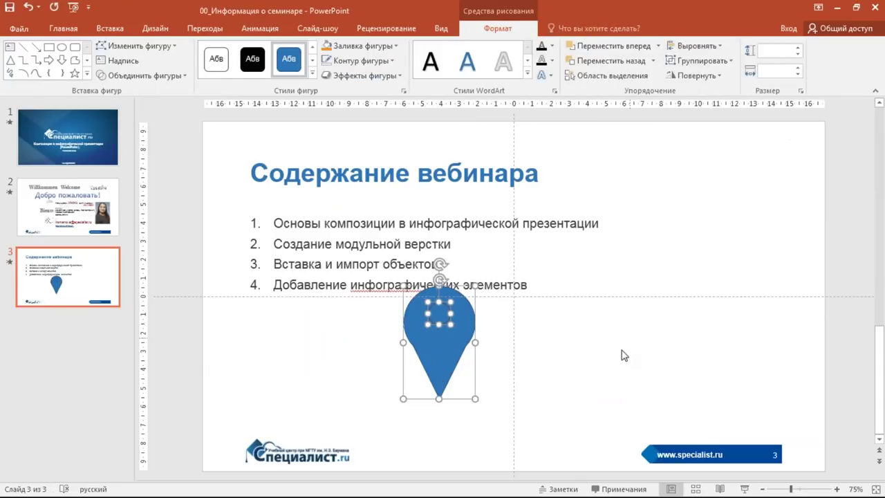
click(624, 355)
click(438, 314)
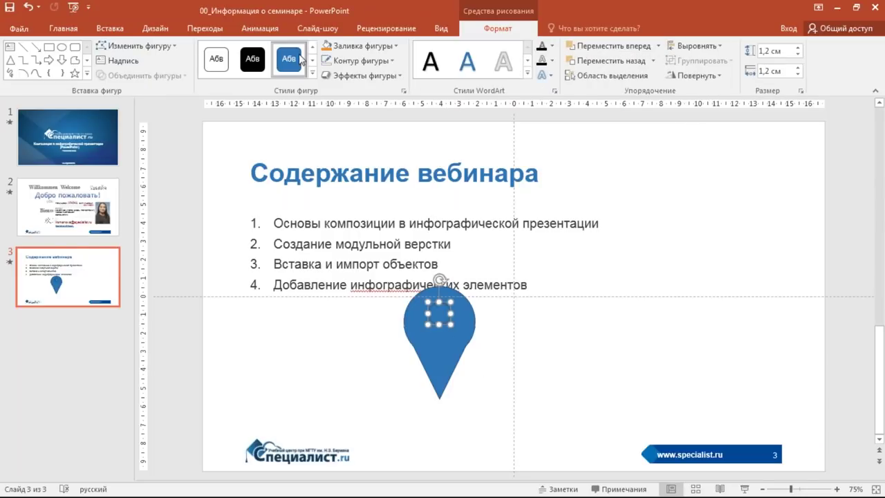
Step: Fill the small circle orange and enlarge it to about 1.98 cm
click(329, 45)
click(529, 402)
click(442, 315)
mouse_move(451, 325)
mouse_down()
mouse_move(459, 332)
mouse_move(441, 316)
mouse_up()
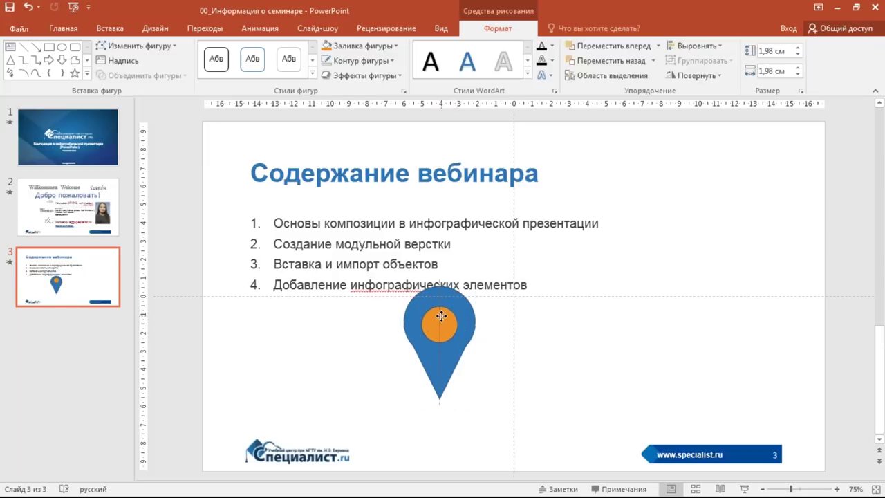
Step: Combine the pin and circle into one shape with a round hole
shift+click(440, 369)
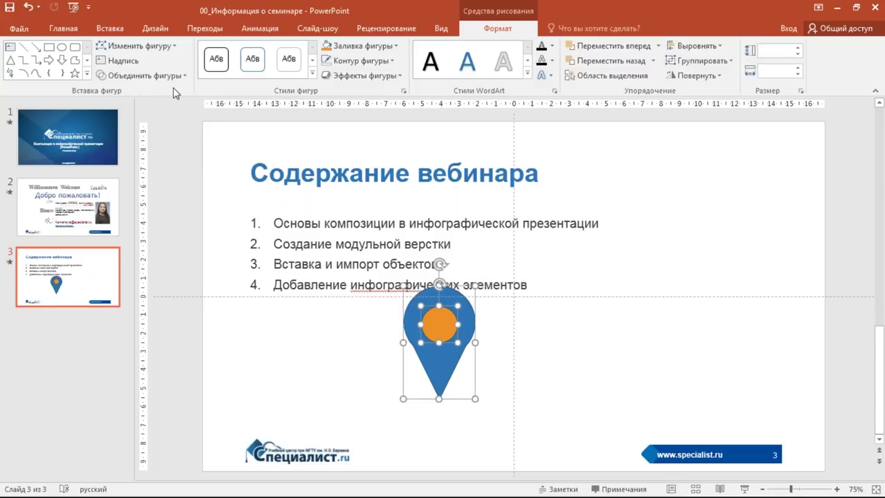
click(142, 75)
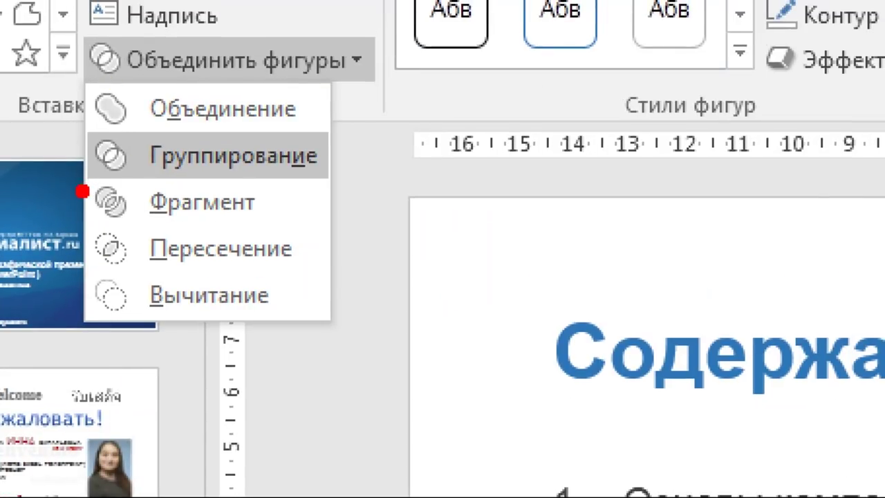
drag(85, 188, 401, 171)
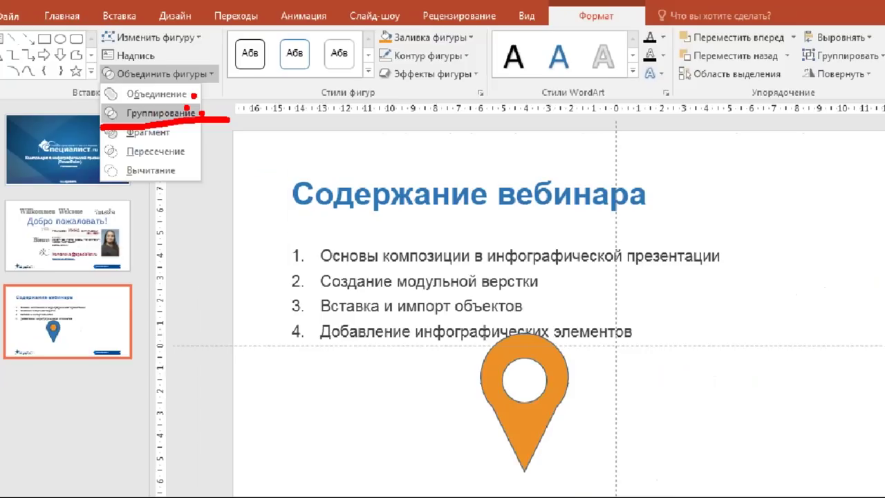
click(121, 80)
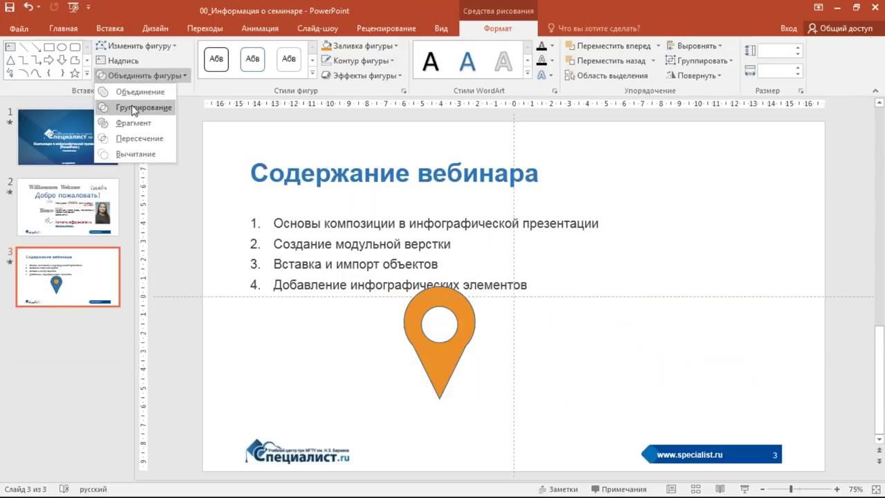
click(134, 108)
Step: Set the pin's Shape Outline to No Outline
click(359, 61)
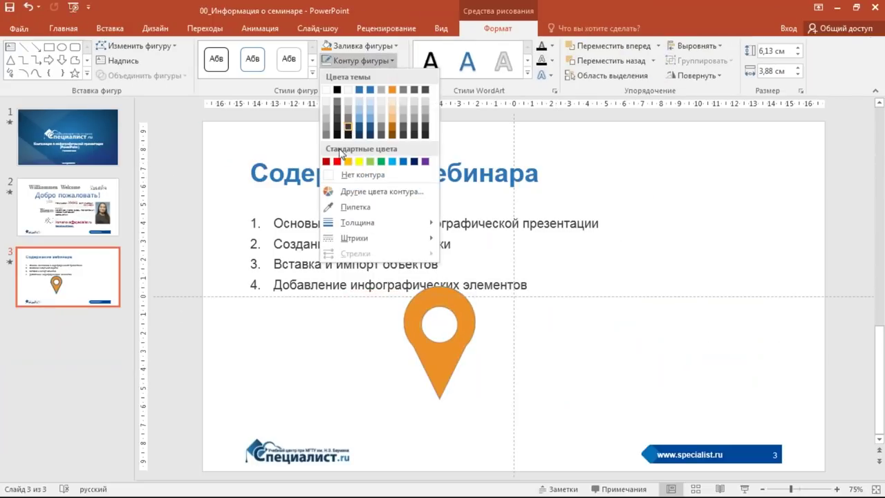
click(359, 175)
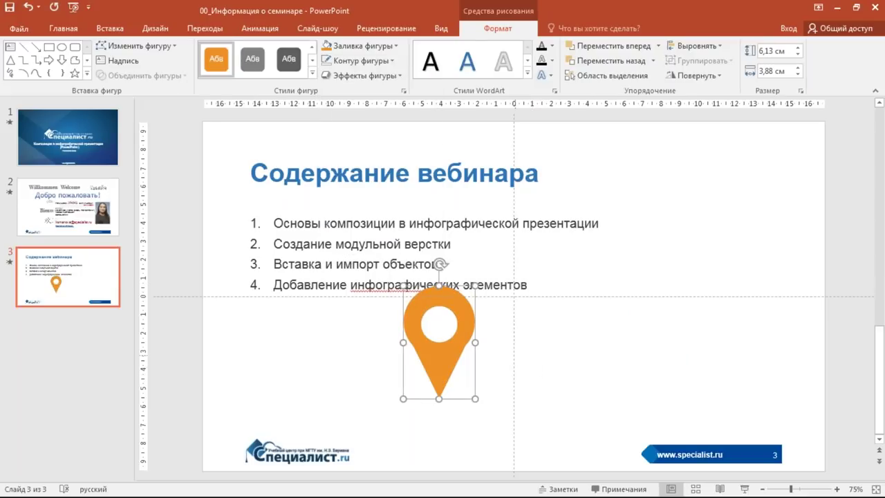
click(519, 371)
click(430, 366)
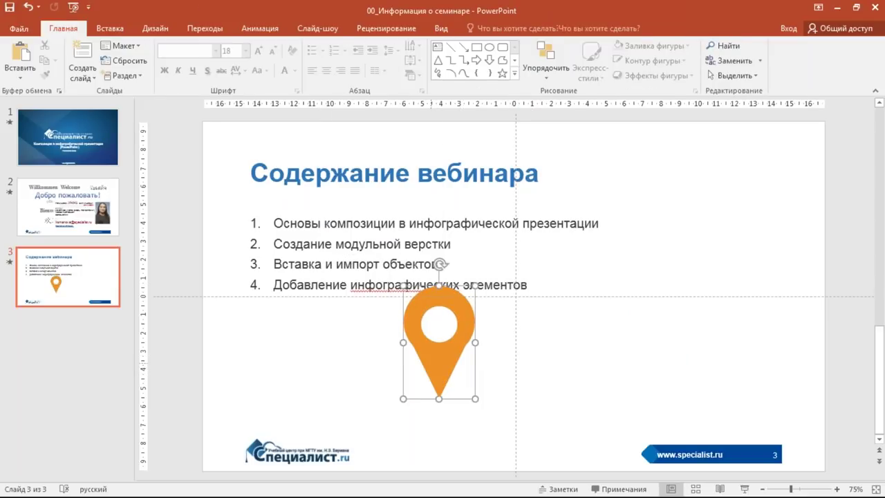
click(436, 372)
Step: Put the orange map pin into Edit Points mode to expose its outline vertices
scroll(435, 372, up, 5)
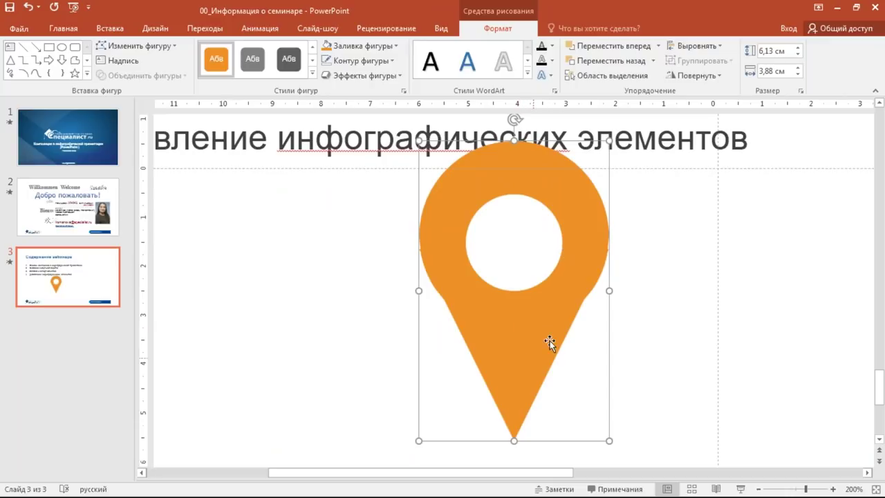
right_click(588, 239)
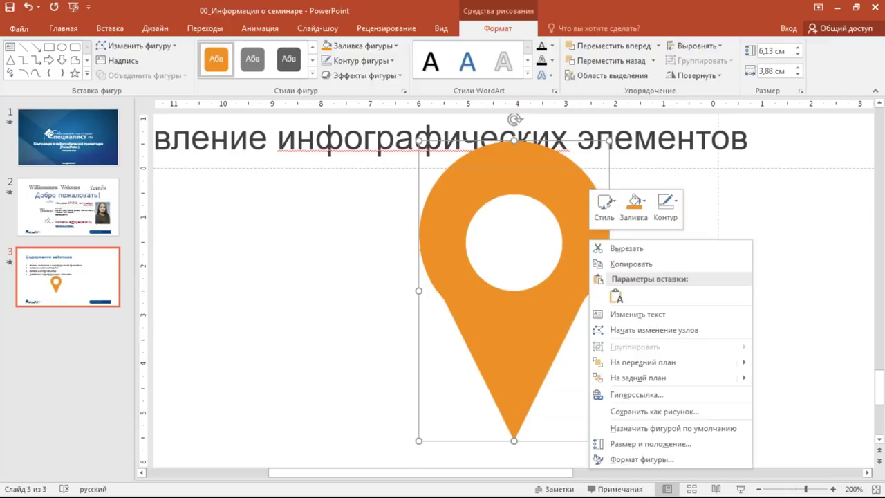
click(611, 332)
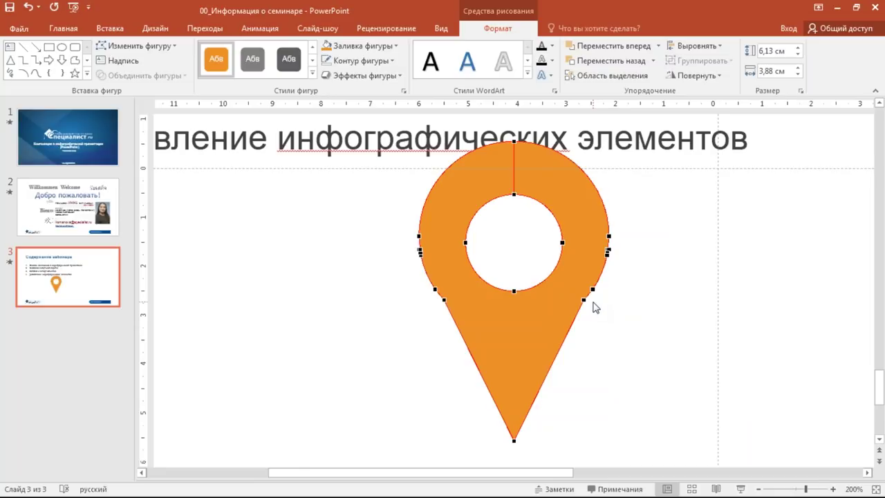
scroll(593, 303, up, 5)
Step: Nudge the pin's left-edge vertex slightly, then delete it
click(654, 309)
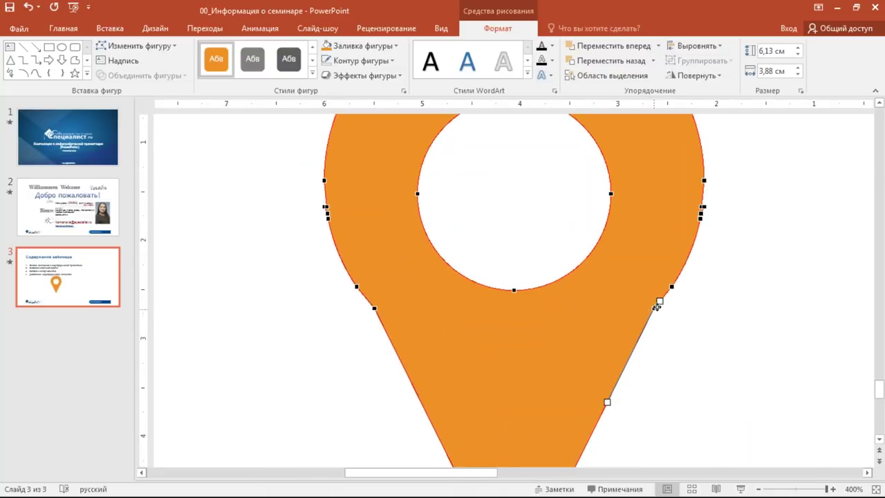
click(672, 286)
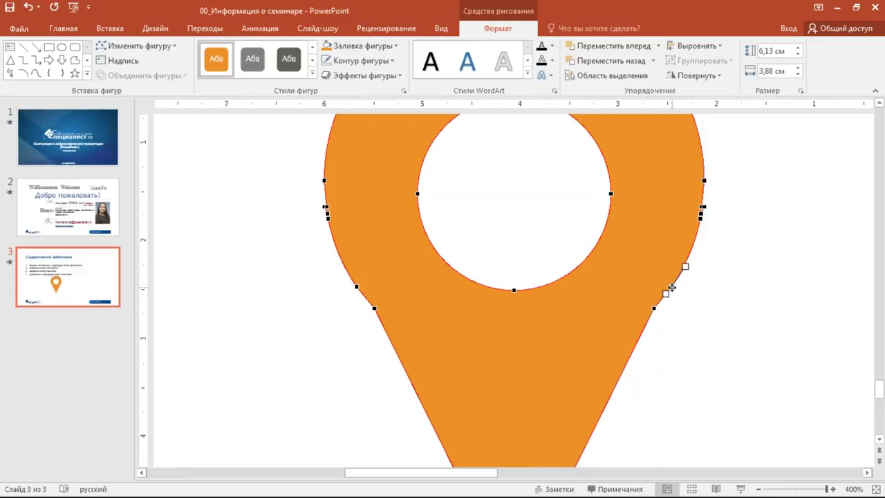
click(374, 308)
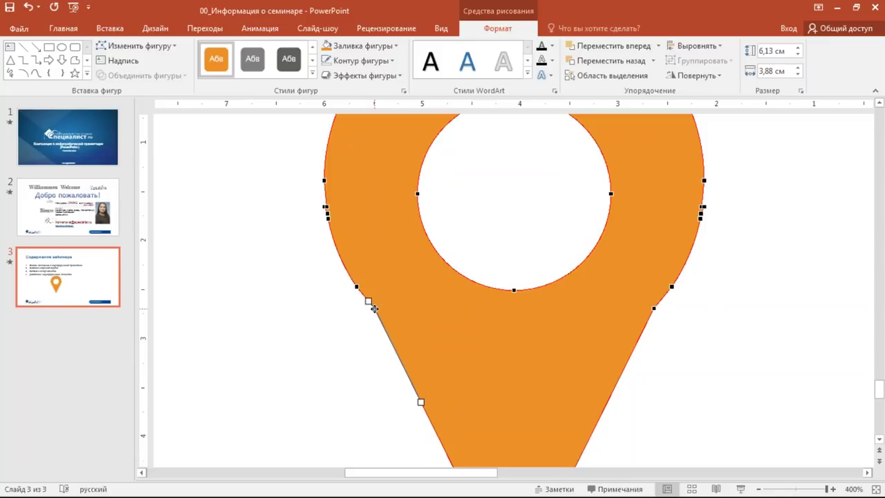
drag(375, 309, 372, 312)
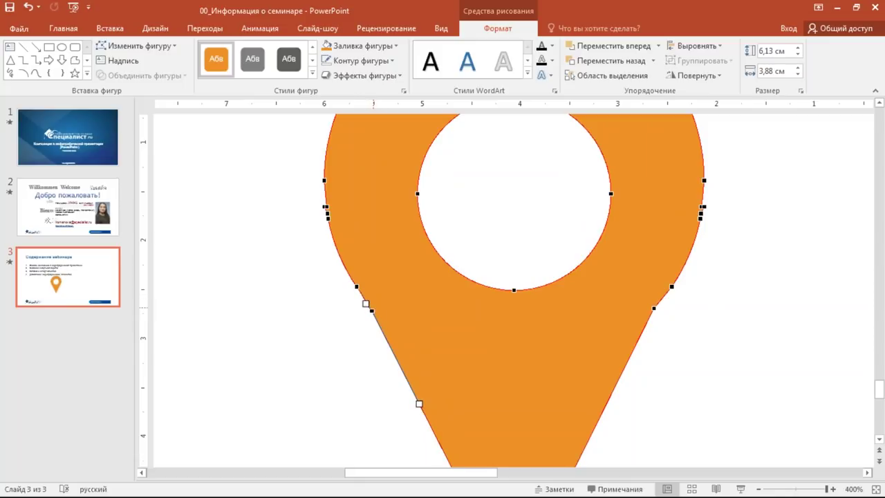
right_click(372, 312)
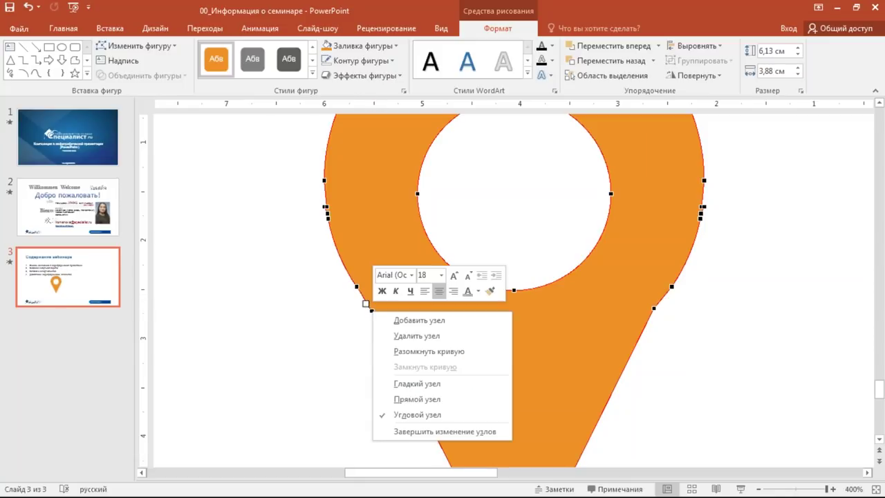
click(407, 337)
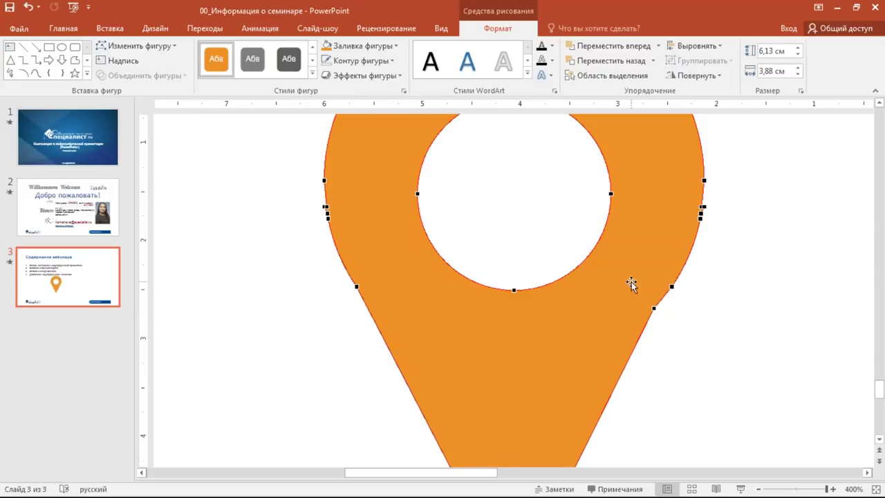
Step: Delete the lower right vertex, then drag the right-edge vertex inward and undo that move
click(654, 307)
right_click(654, 307)
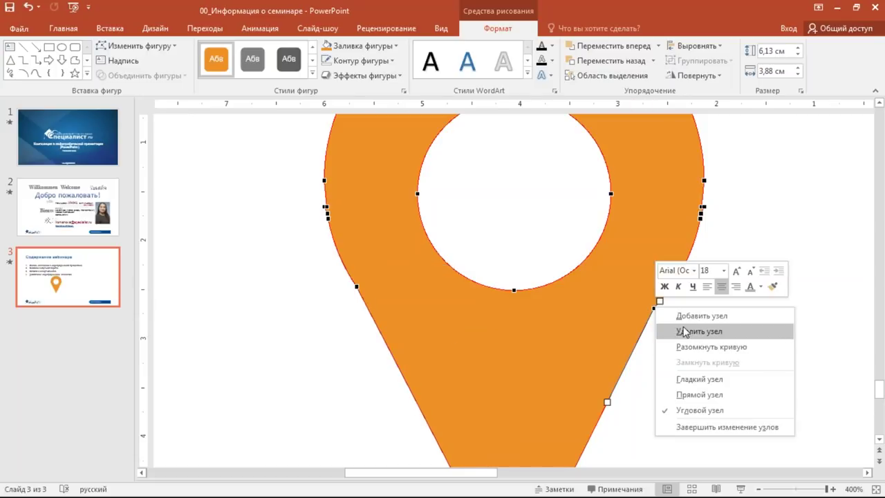
click(678, 330)
click(671, 287)
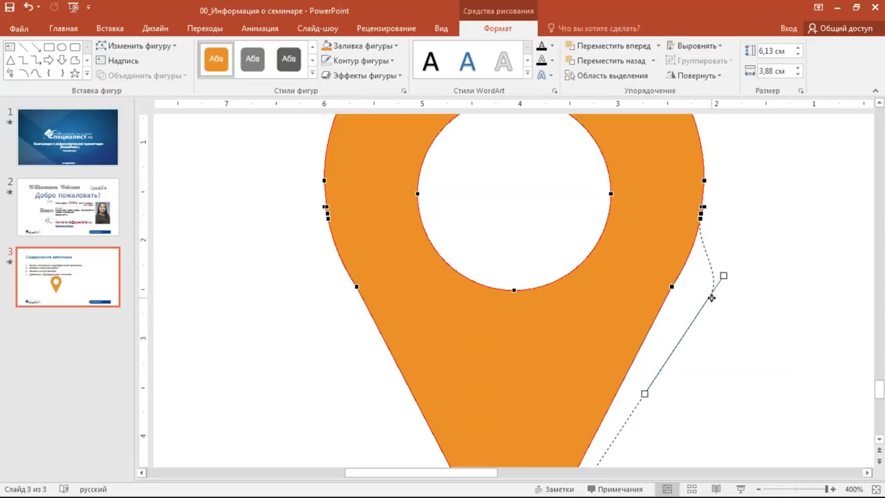
mouse_move(668, 291)
mouse_down()
mouse_move(656, 266)
mouse_move(710, 296)
mouse_up()
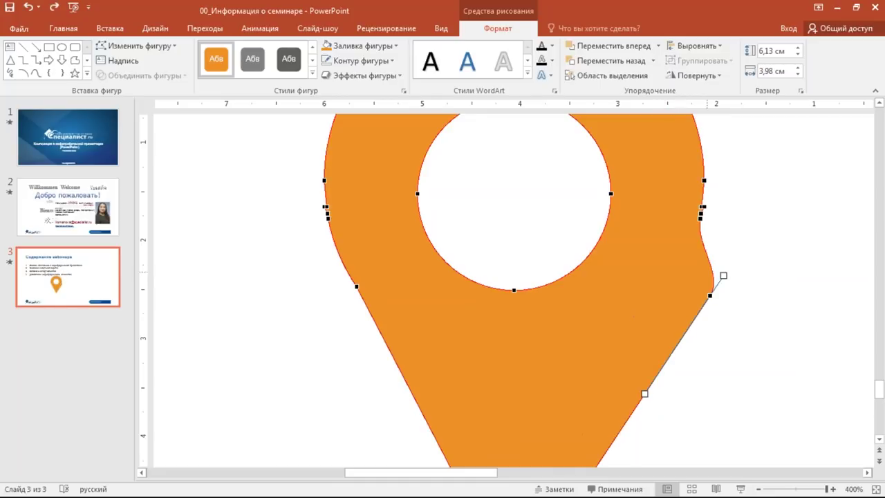
key(ctrl+z)
Step: Bend the pin's right edge outward into a bulge, then make that segment straight again
drag(686, 266, 743, 274)
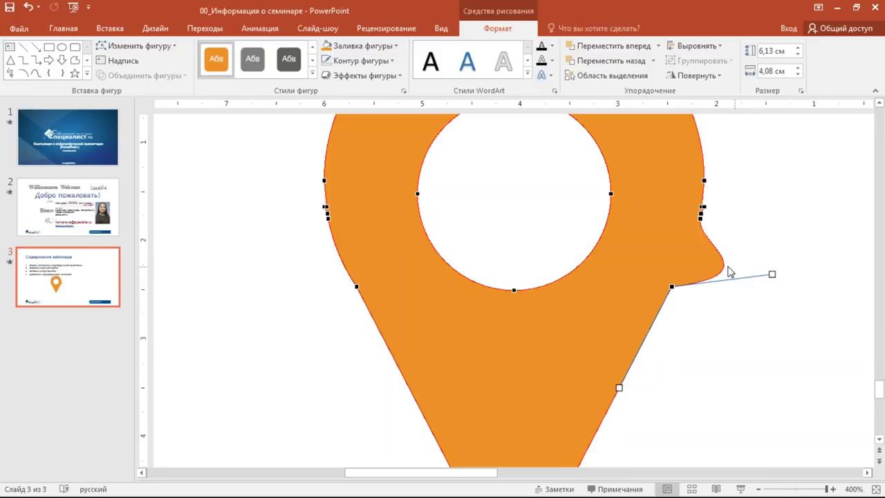
right_click(724, 263)
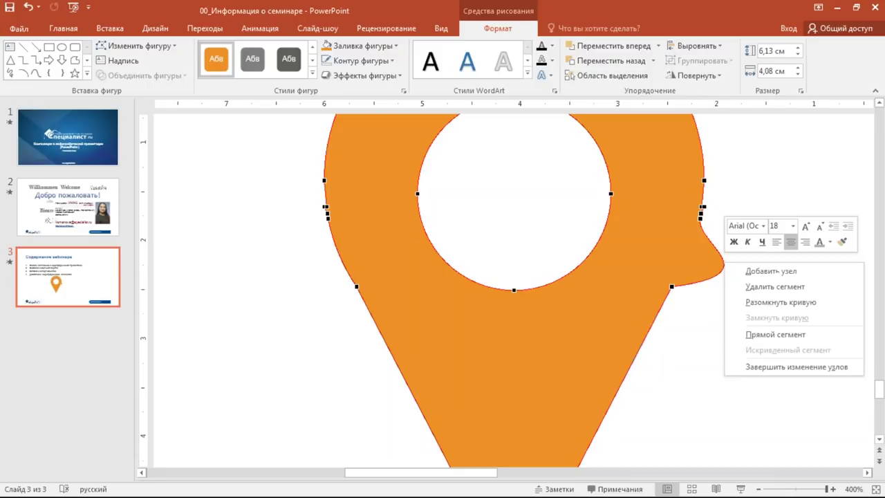
click(775, 335)
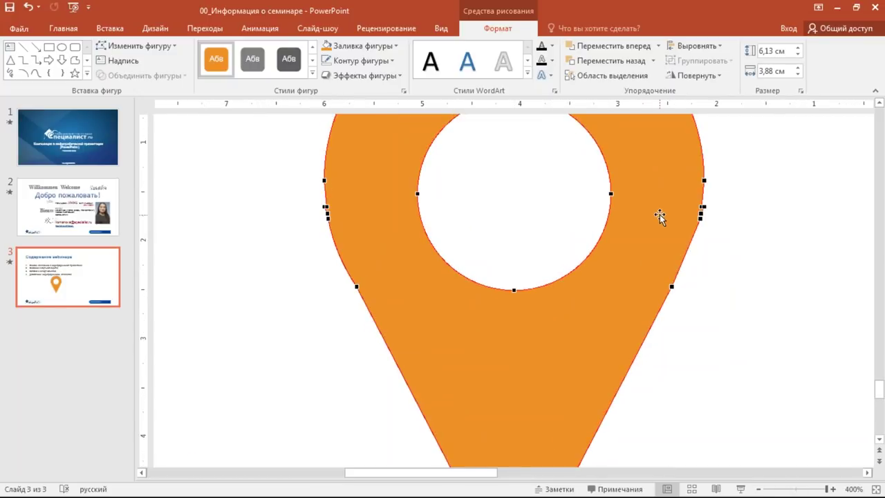
Step: Close PowerPoint without saving changes, leaving the Windows desktop visible
right_click(660, 216)
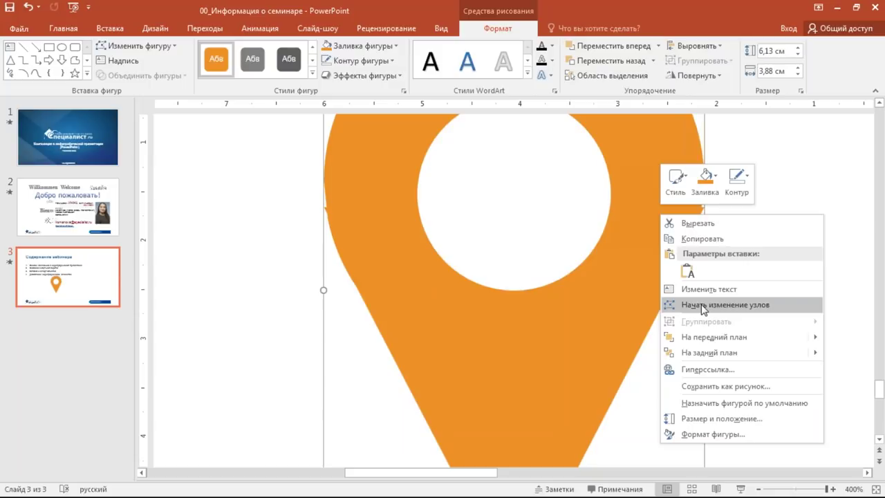
key(Escape)
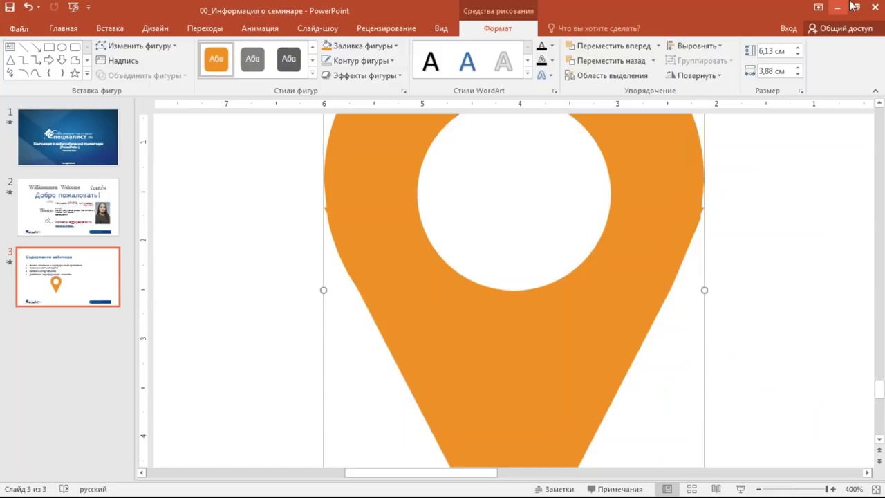
click(868, 7)
click(423, 283)
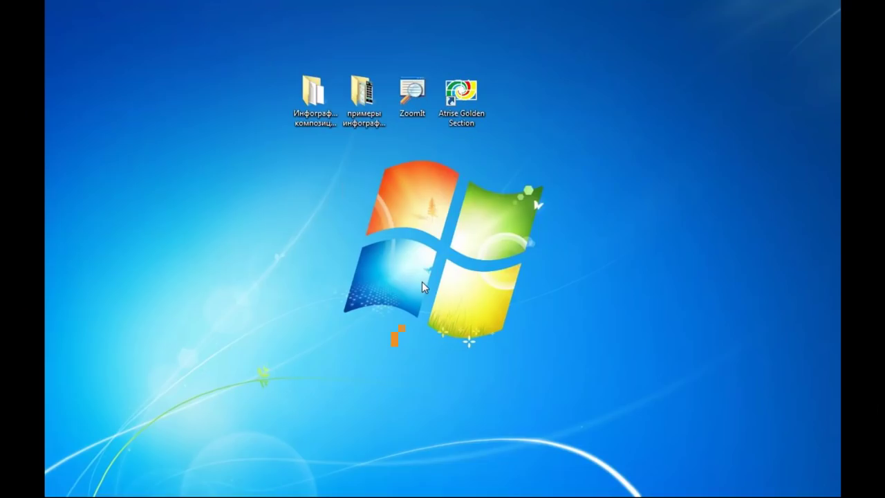